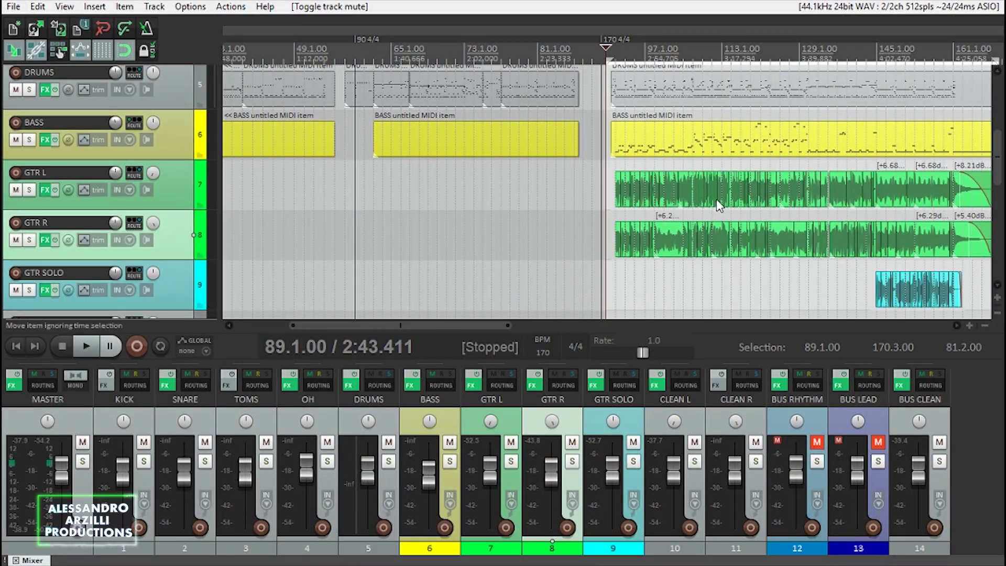
Step: Review the drum channels in the mixer by selecting the DRUMS, KICK, SNARE, TOMS and OH tracks one at a time
scroll(718, 205, "down", 5)
left_click(482, 59)
scroll(547, 141, "up", 6)
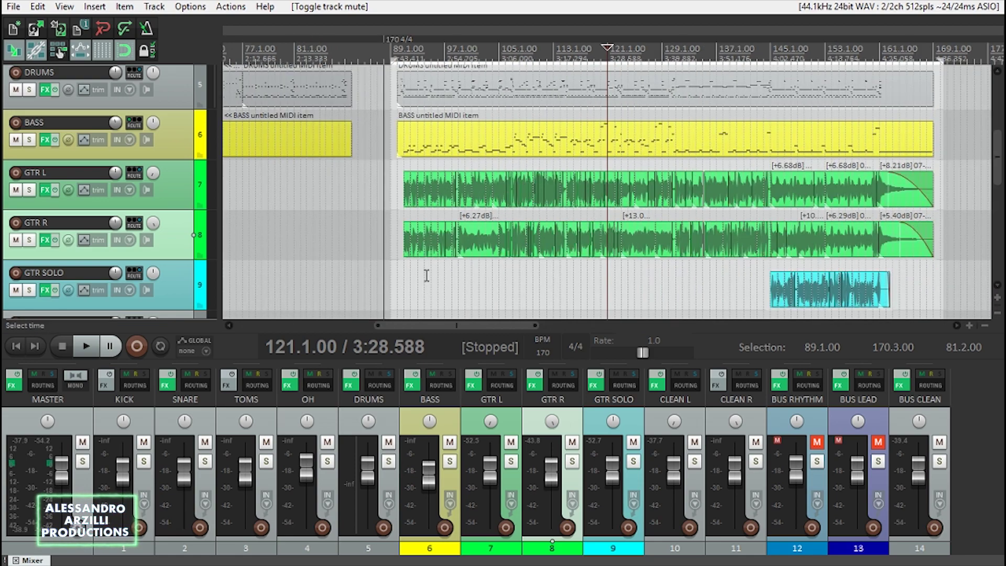
left_click(374, 407)
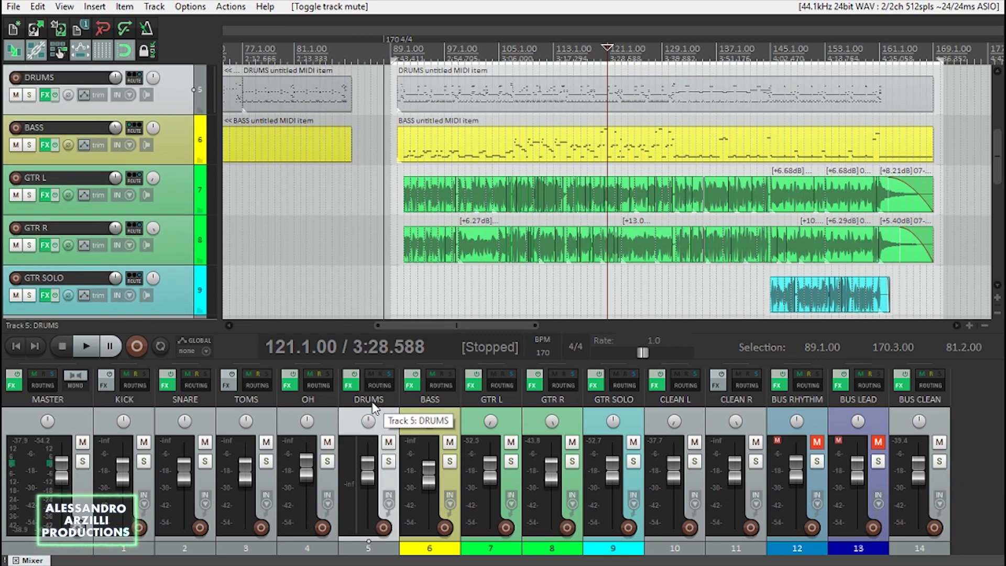
left_click(147, 405)
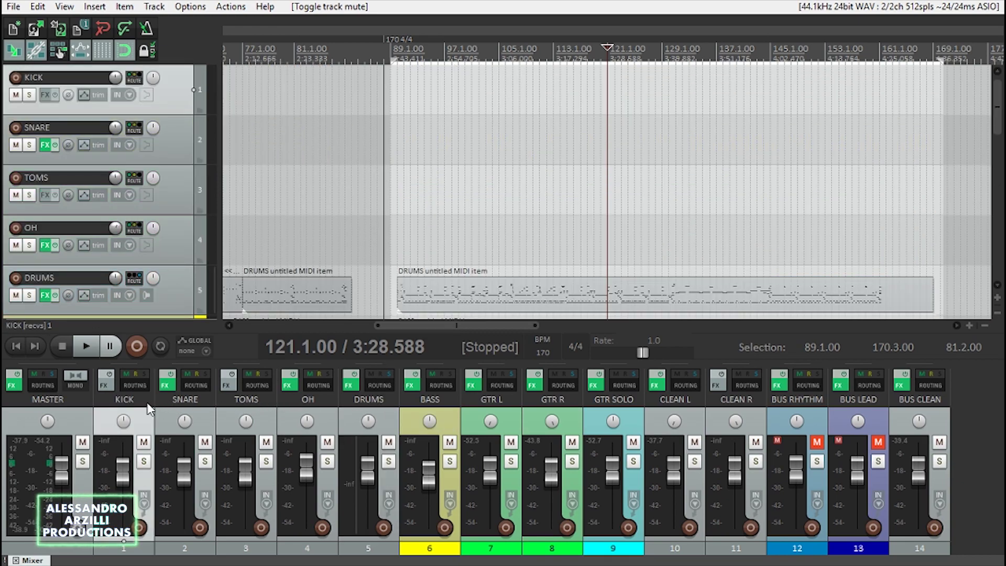
left_click(184, 407)
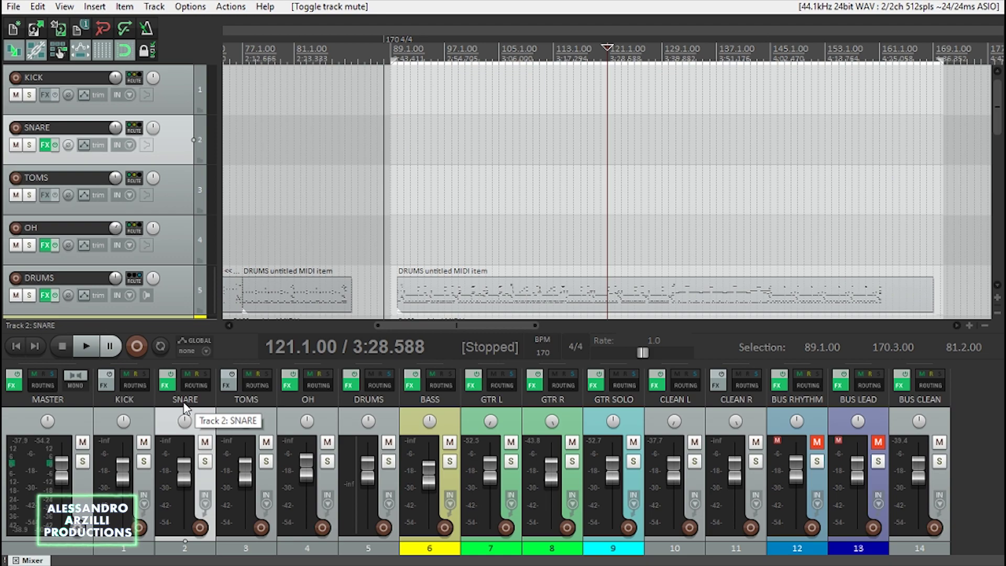
left_click(246, 402)
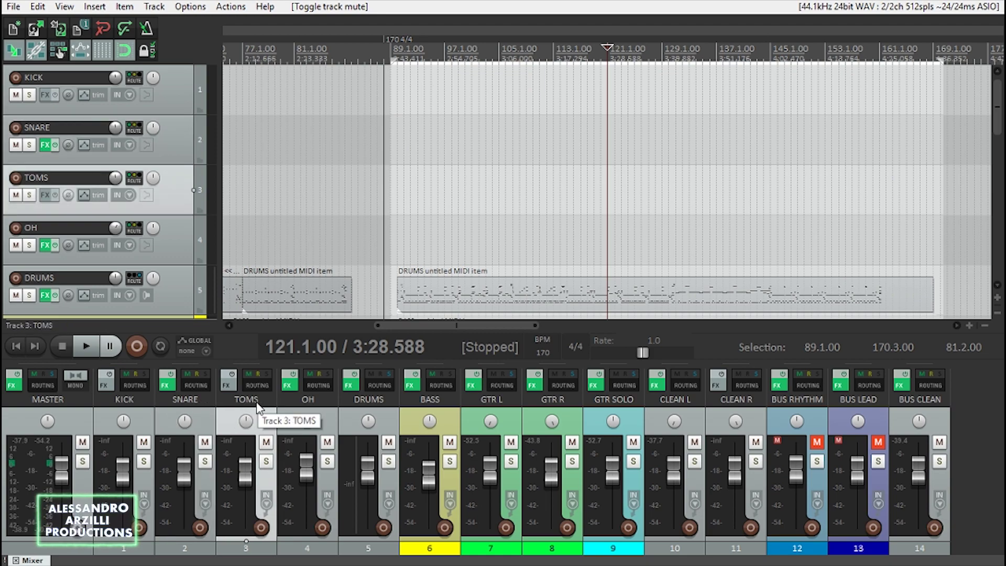
left_click(307, 408)
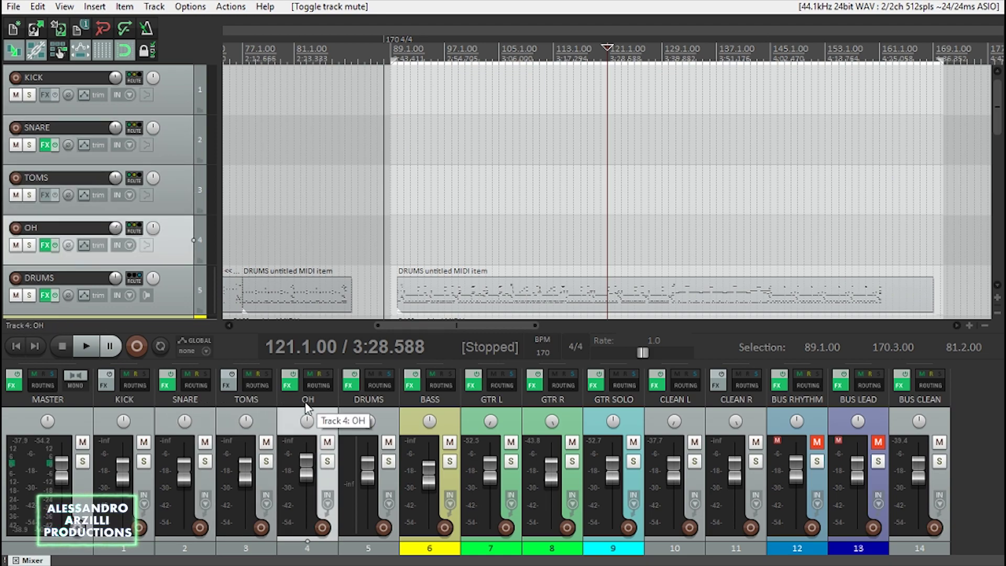
left_click(376, 407)
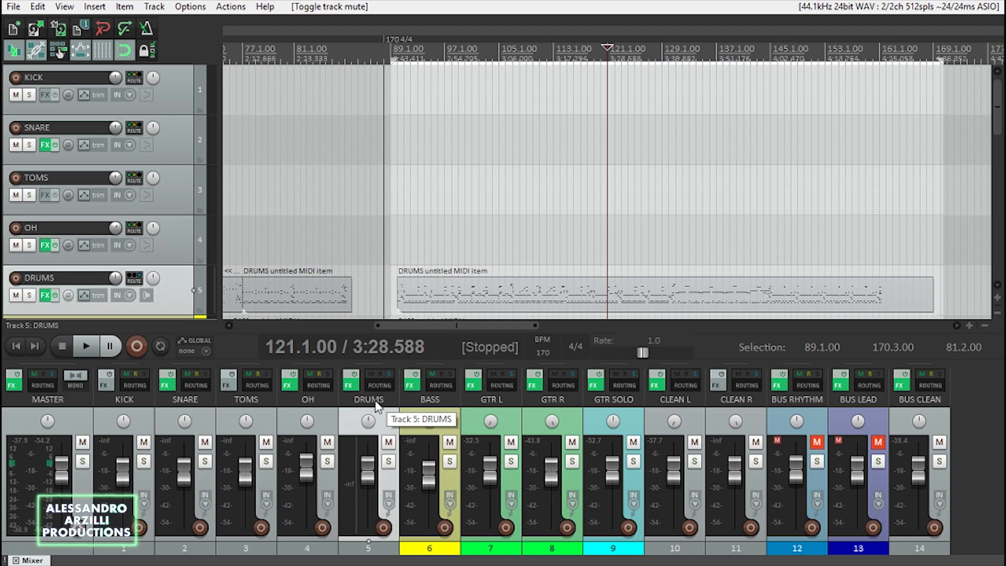
Step: Open the Perfect Drums instrument on the DRUMS track, widen its window and view the available kits
left_click(349, 385)
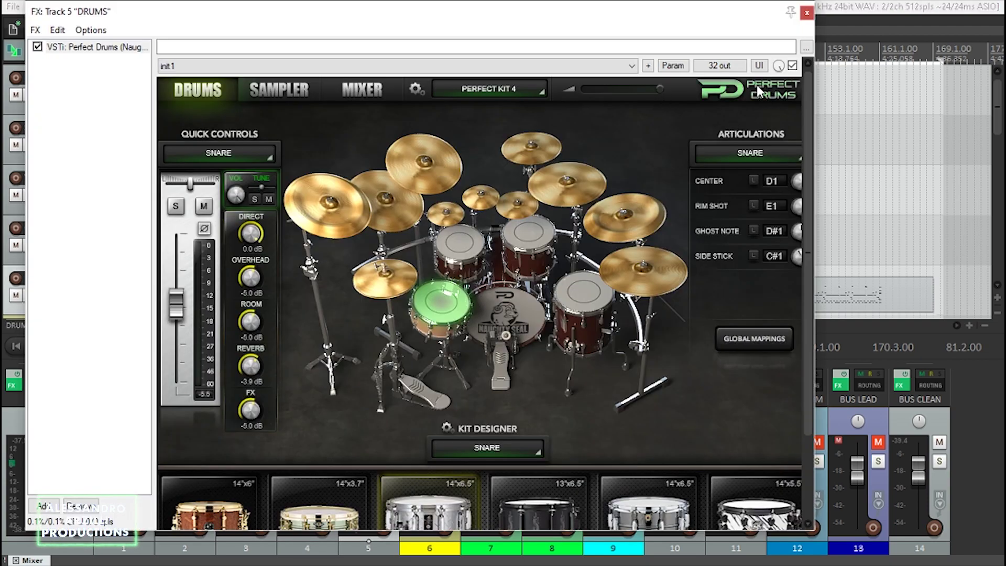
left_click_drag(814, 166, 835, 167)
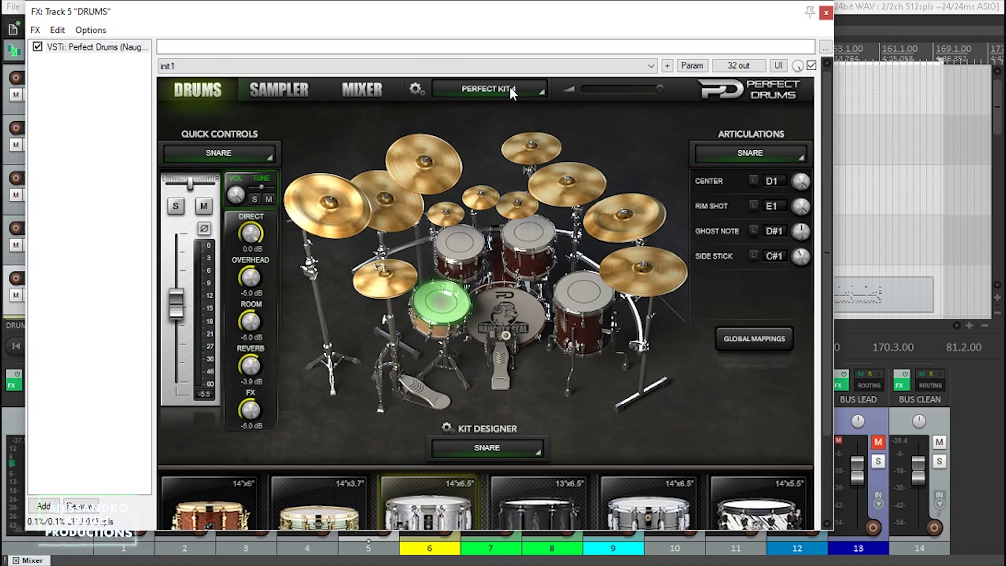
left_click(516, 87)
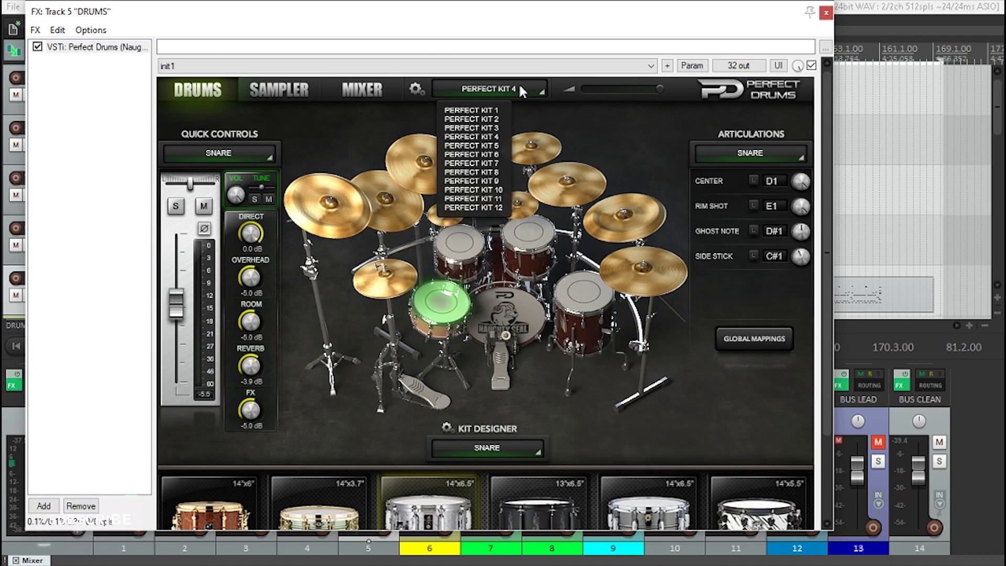
left_click(516, 145)
Step: Audition the kit's Yamaha Recording Custom kick and Tama Lars Ulrich Steel snare
scroll(443, 500, "down", 3)
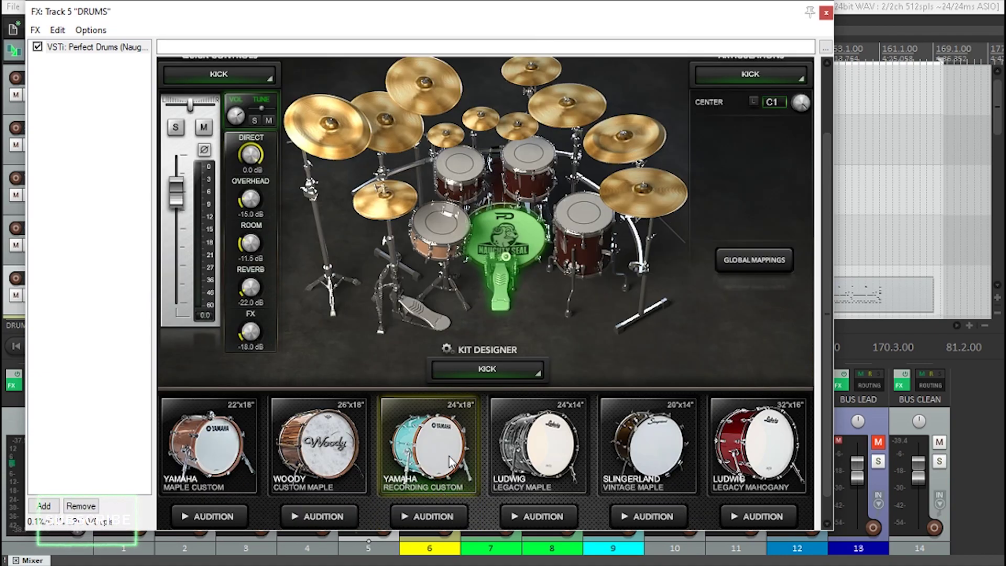
left_click(445, 520)
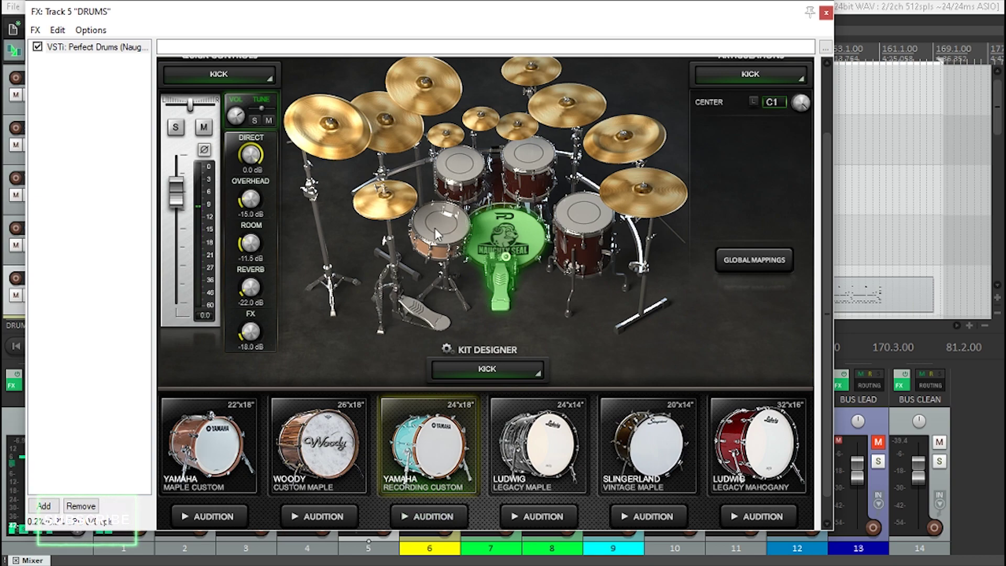
left_click(436, 235)
left_click(433, 516)
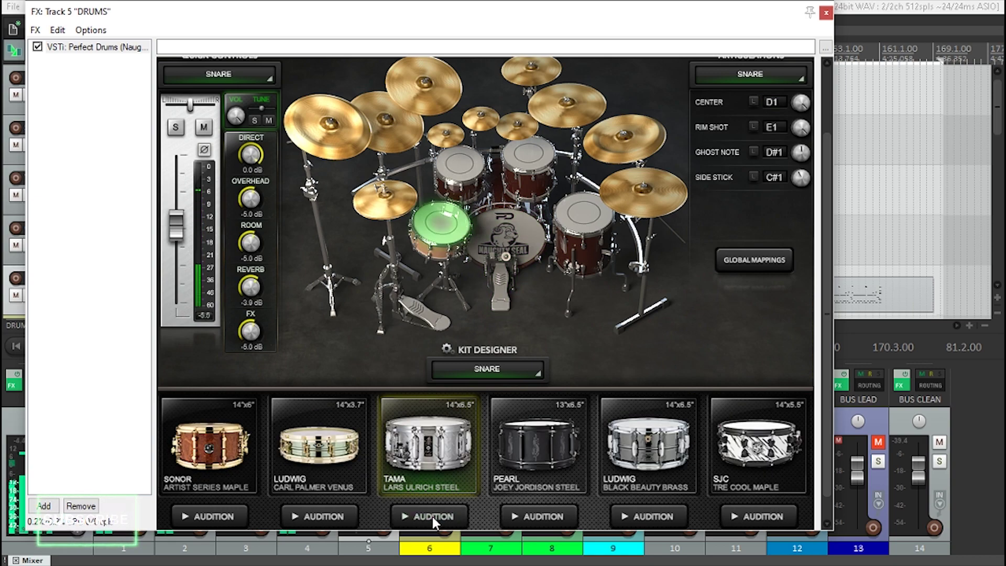
Step: Audition the kit's hi-hat, China 1, Crash 3 and bell cymbals
left_click(389, 203)
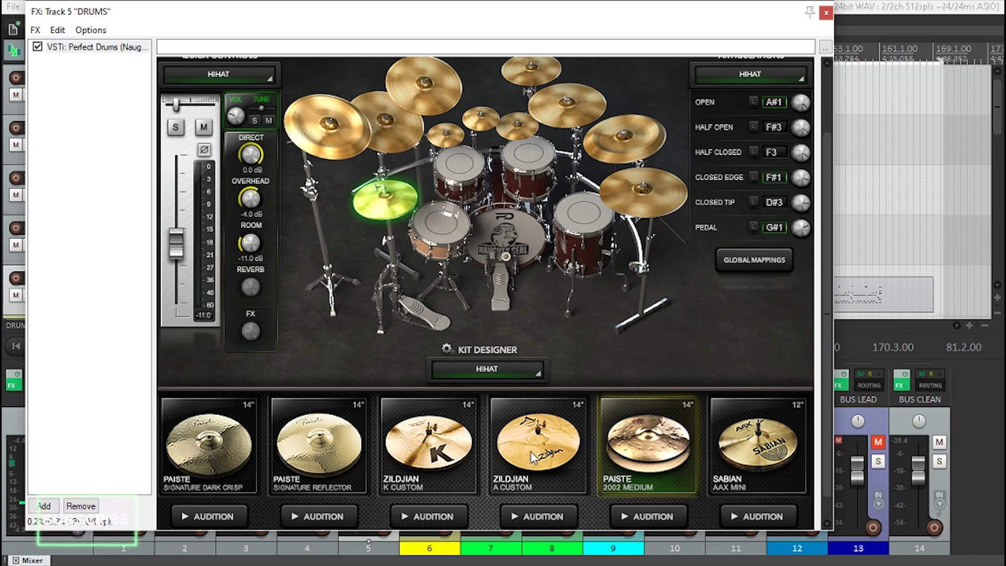
left_click(335, 135)
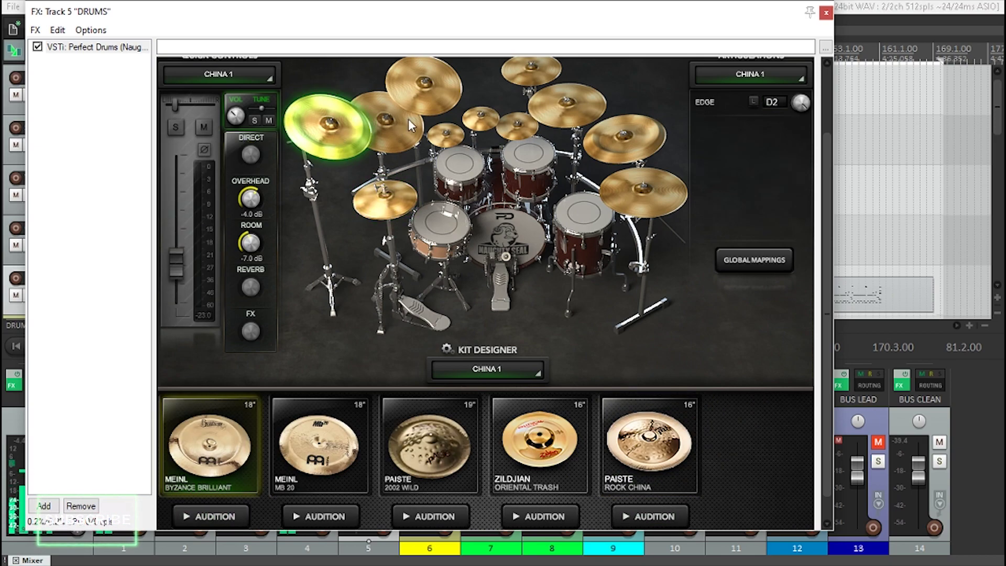
left_click(421, 98)
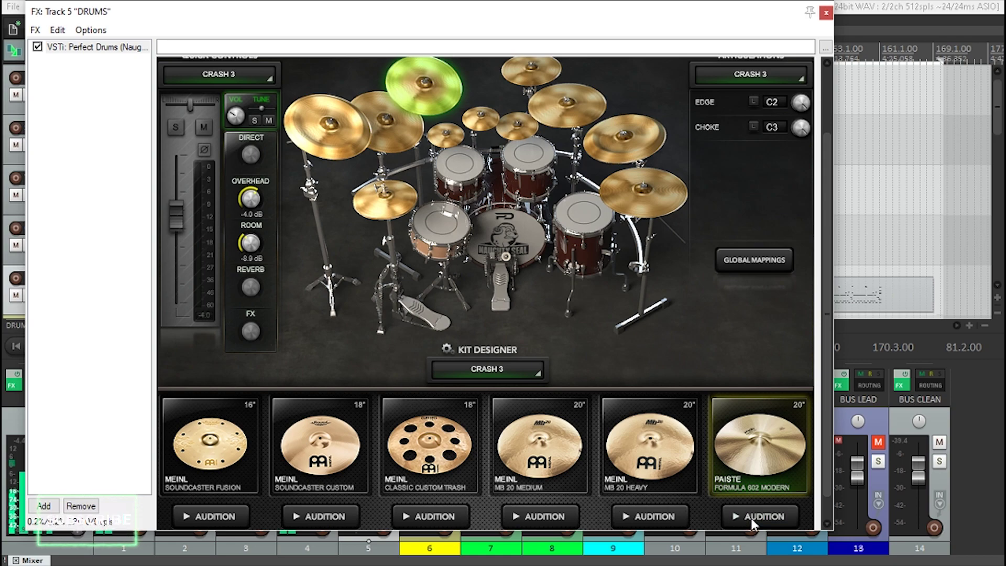
left_click(481, 119)
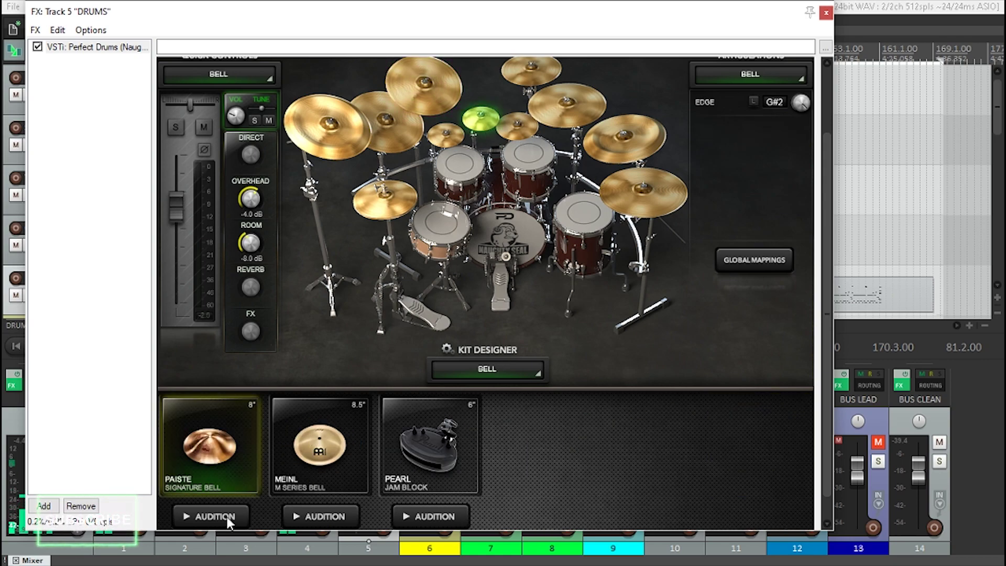
Step: Audition the kit's toms, the Zildjian A Custom ride and the Meinl Byzance Extra Dry China 2 cymbal
left_click(462, 165)
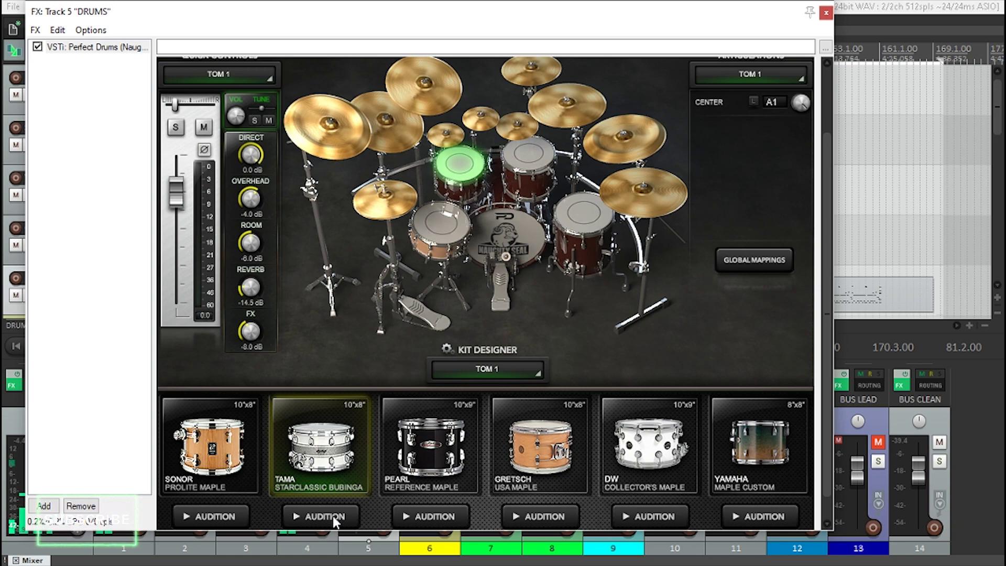
left_click(534, 166)
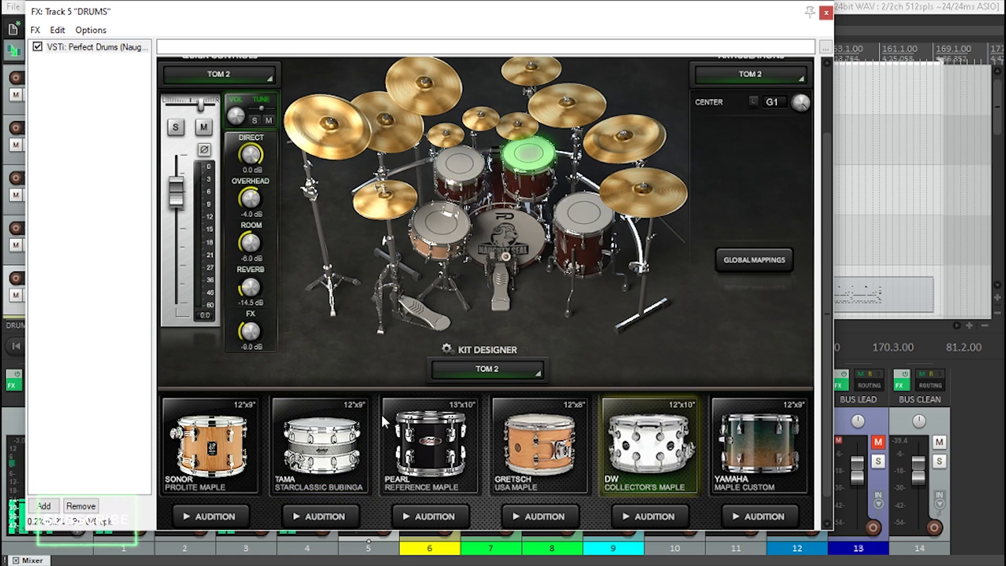
left_click(635, 520)
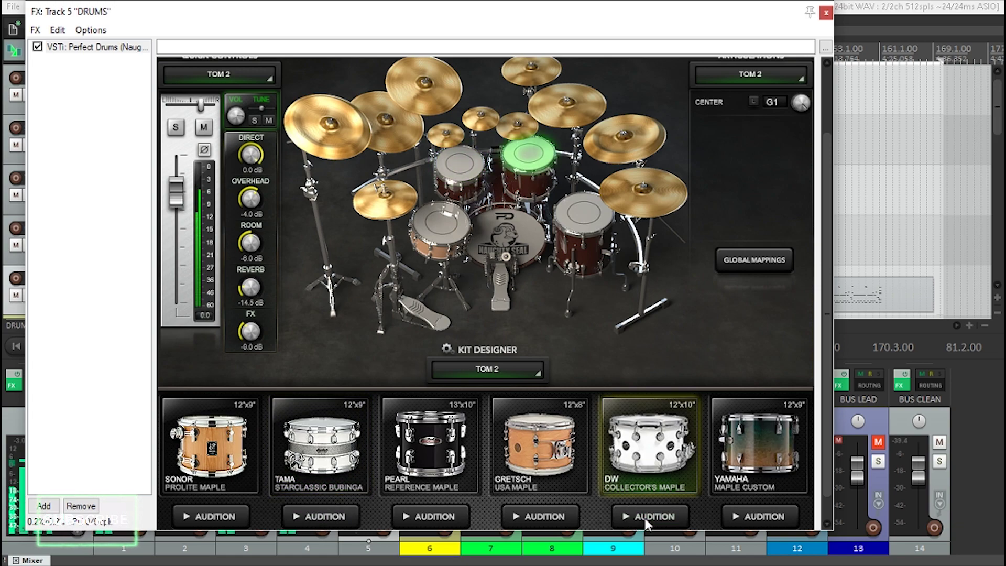
left_click(586, 223)
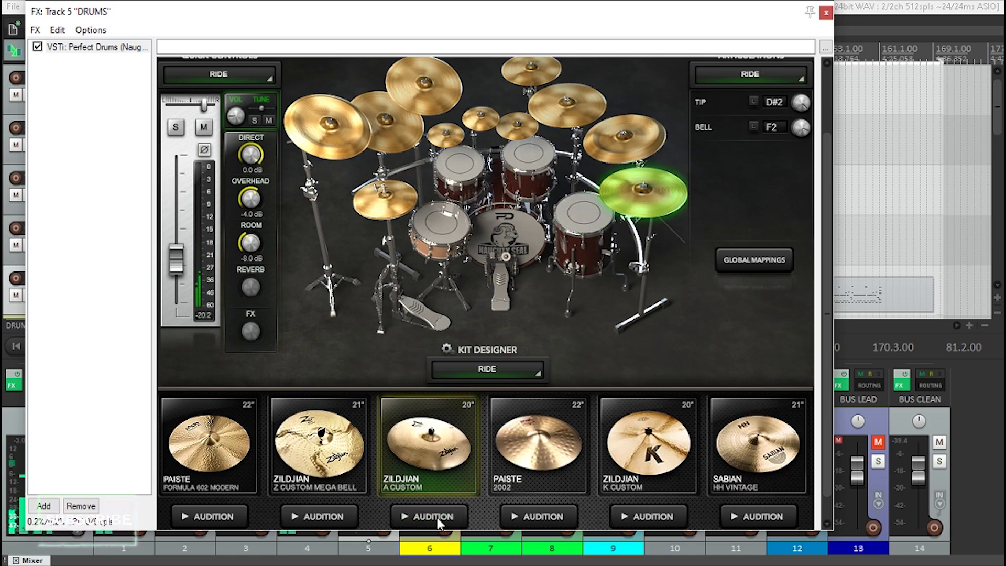
left_click(613, 137)
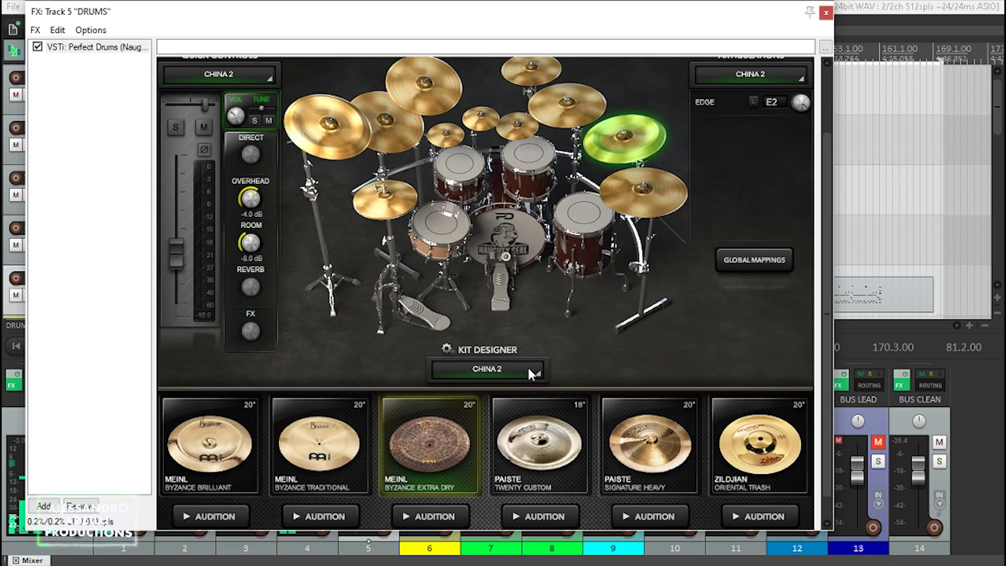
left_click(440, 513)
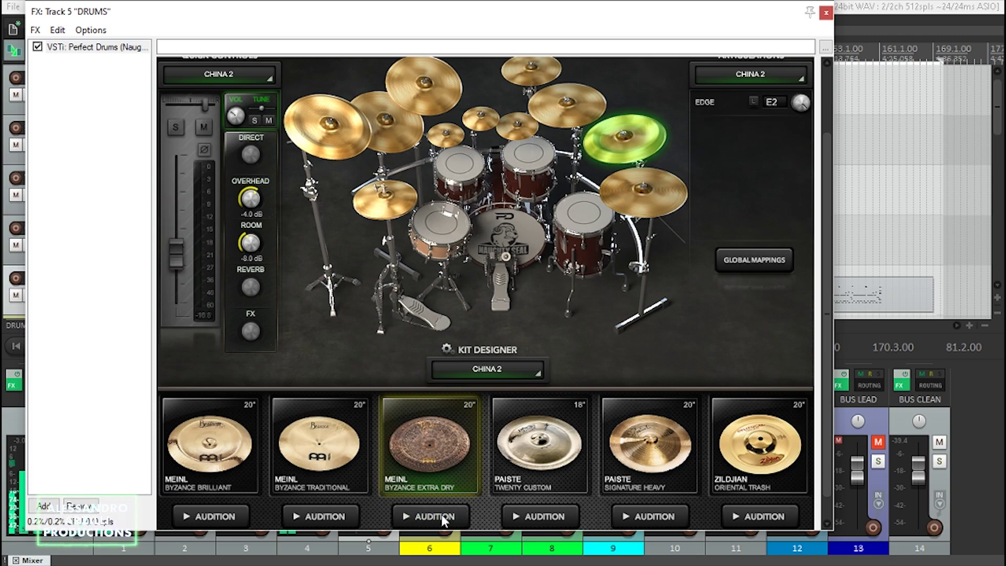
Step: Examine the Perfect Drums sampler and mixer pages, including the channel faders and output routings, and close the instrument
left_click_drag(828, 306, 832, 269)
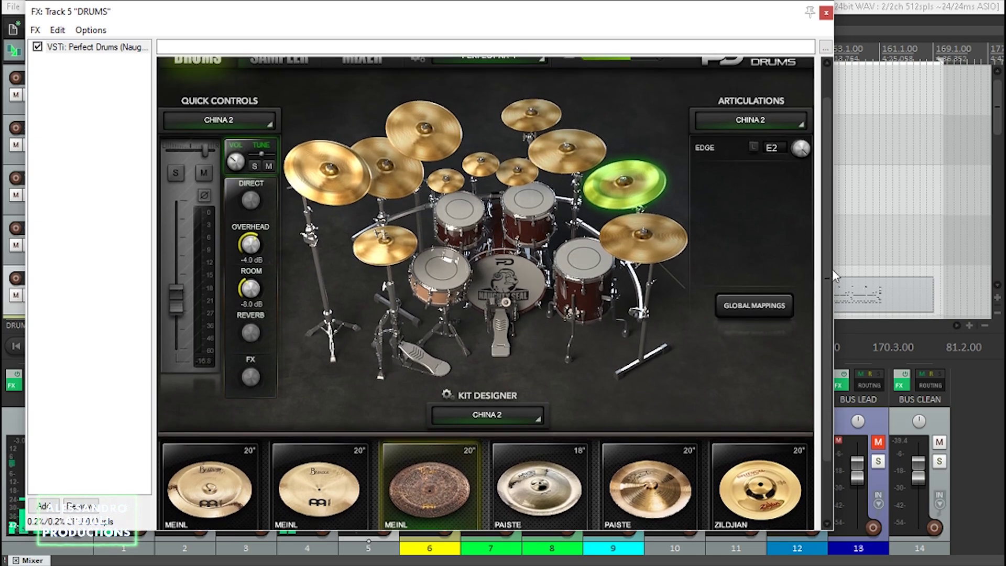
left_click(279, 90)
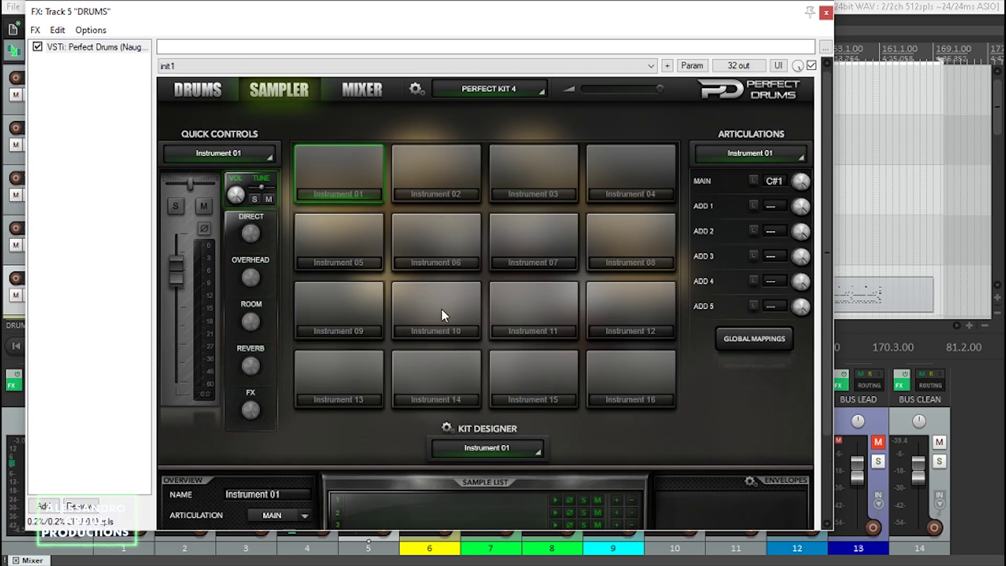
left_click(369, 94)
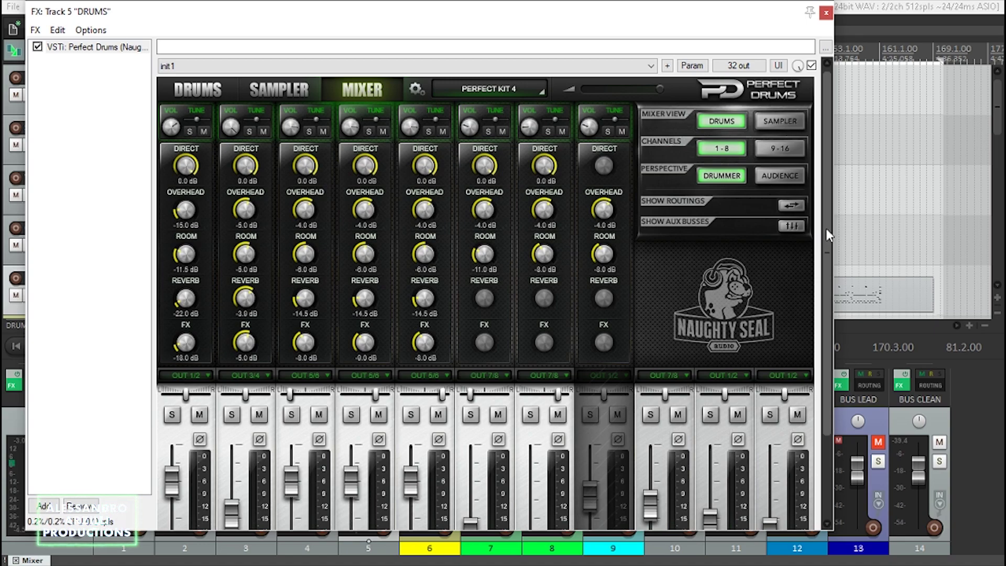
left_click_drag(830, 222, 831, 340)
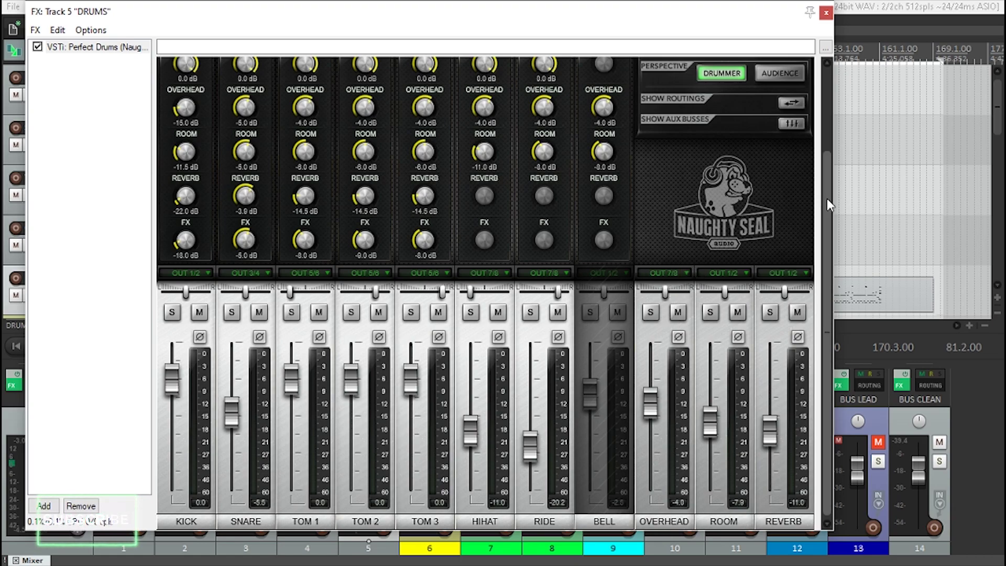
left_click_drag(827, 199, 833, 84)
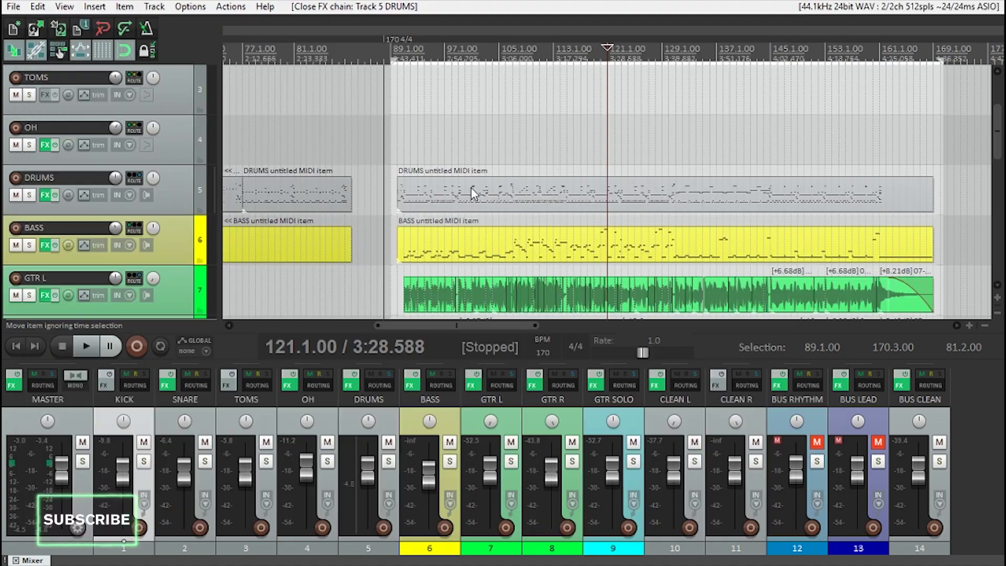
Step: Place the edit cursor at bar 90, solo the DRUMS track and start playback
scroll(471, 188, "up", 1)
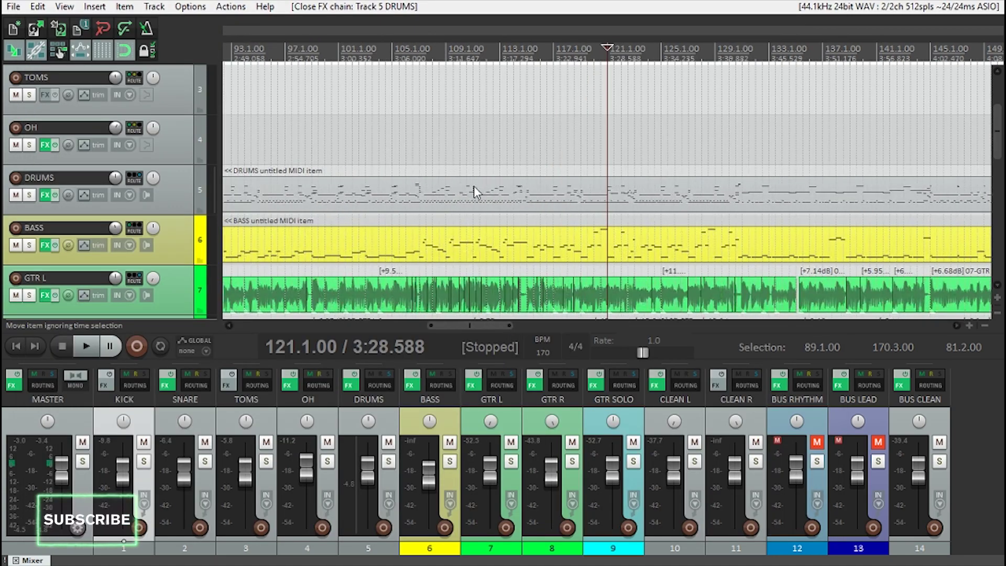
scroll(366, 145, "up", 1)
left_click(312, 55)
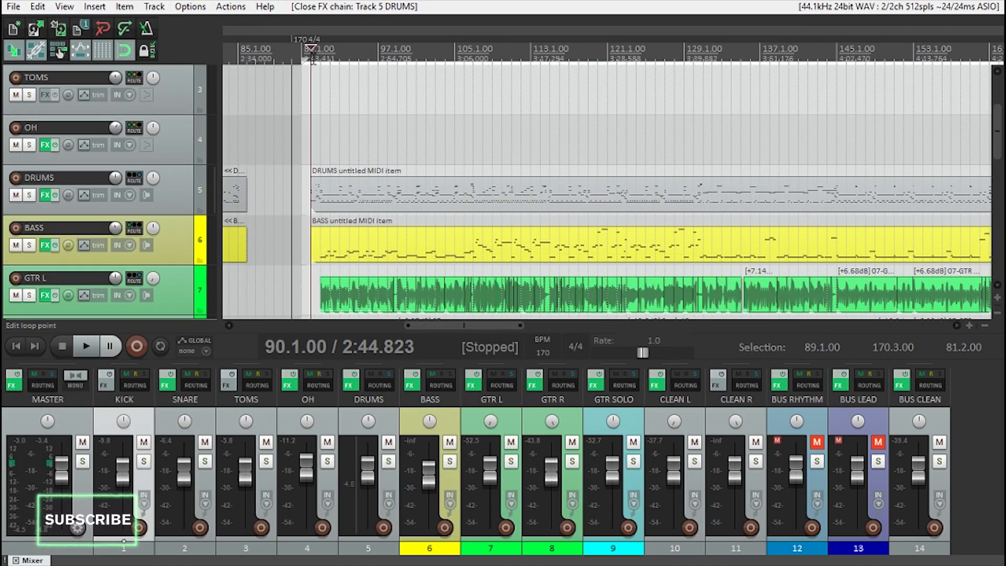
left_click(389, 462)
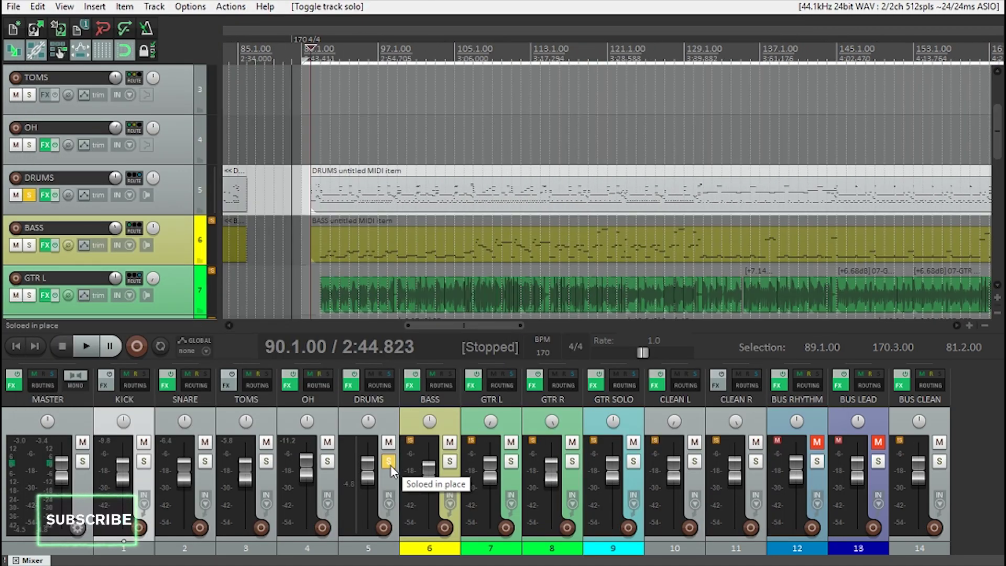
key("space")
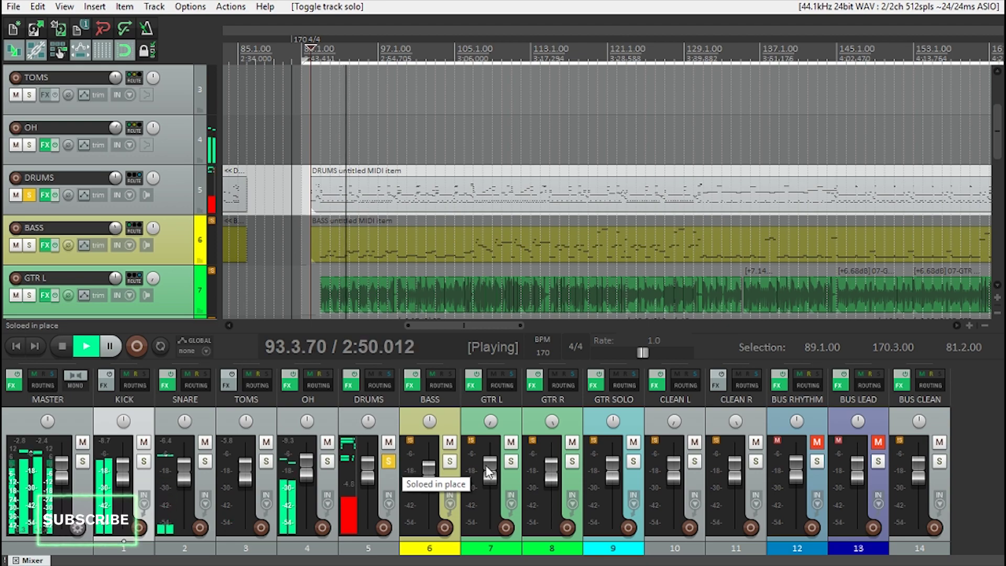
Step: Unmute BUS RHYTHM and BUS LEAD, and compare the full mix with the soloed DRUMS track during playback
left_click(817, 442)
left_click(879, 442)
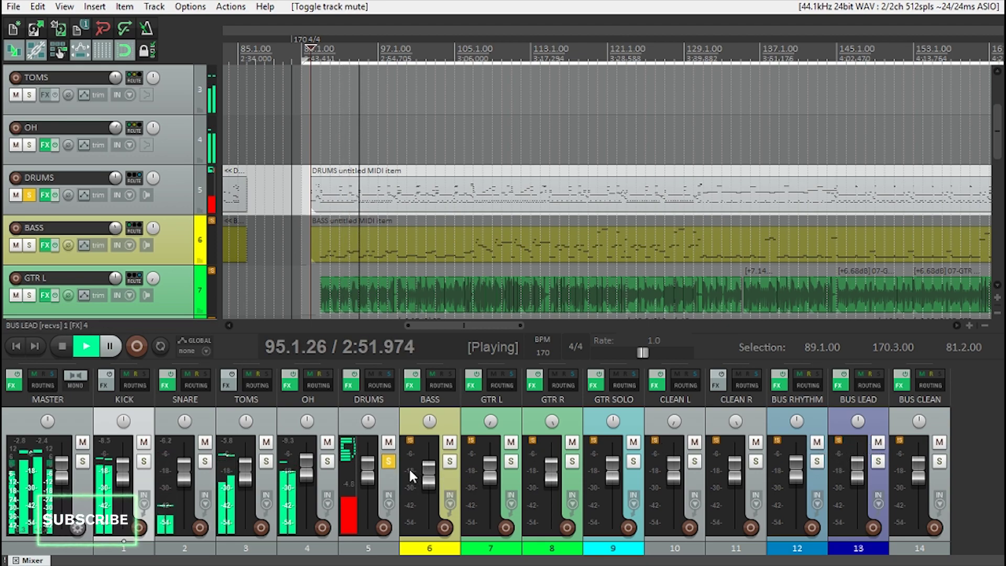
left_click(388, 461)
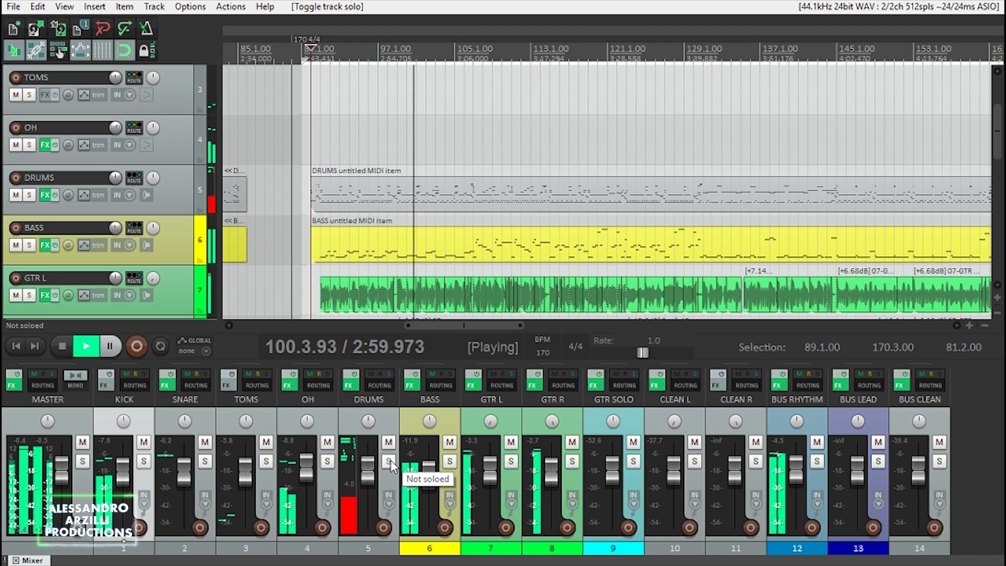
left_click(389, 460)
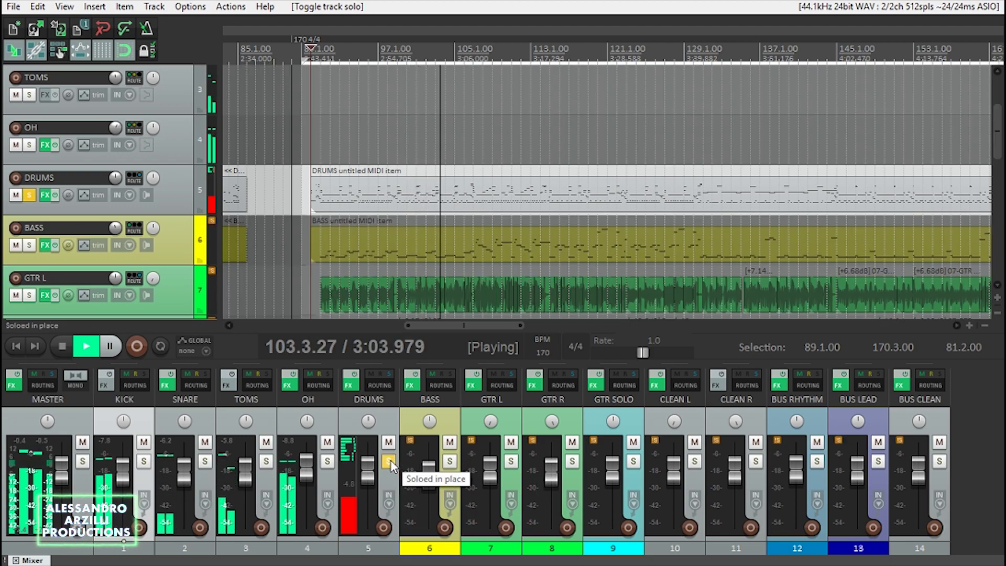
Step: Keep switching between the soloed DRUMS track and the full mix through the song, and stop playback with DRUMS unsoloed
left_click(389, 460)
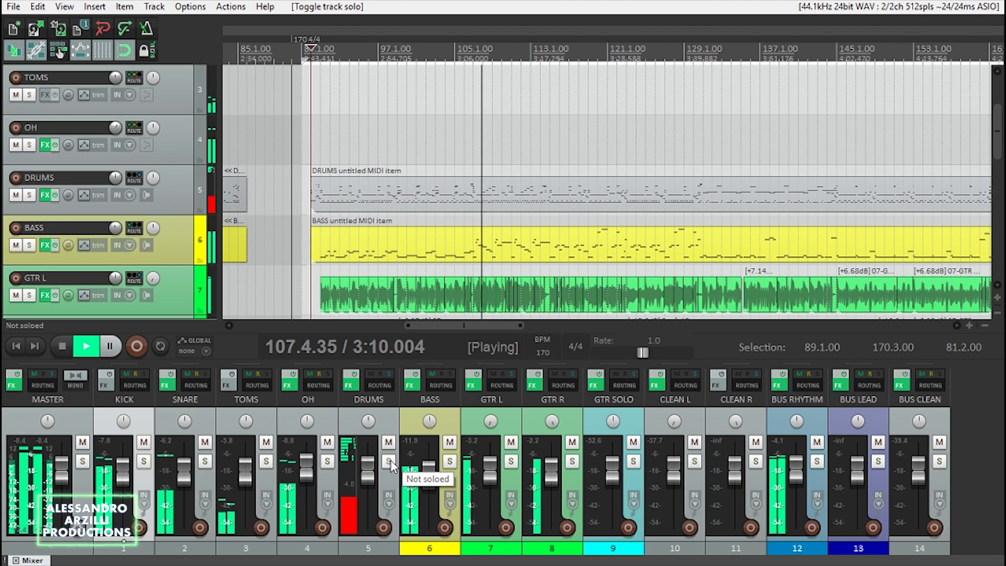
left_click(388, 461)
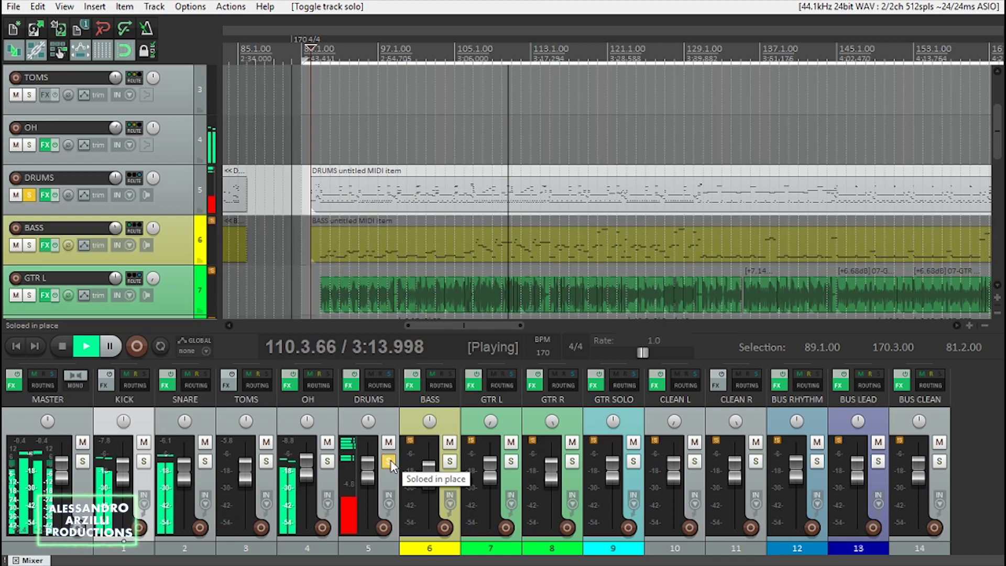
left_click(389, 460)
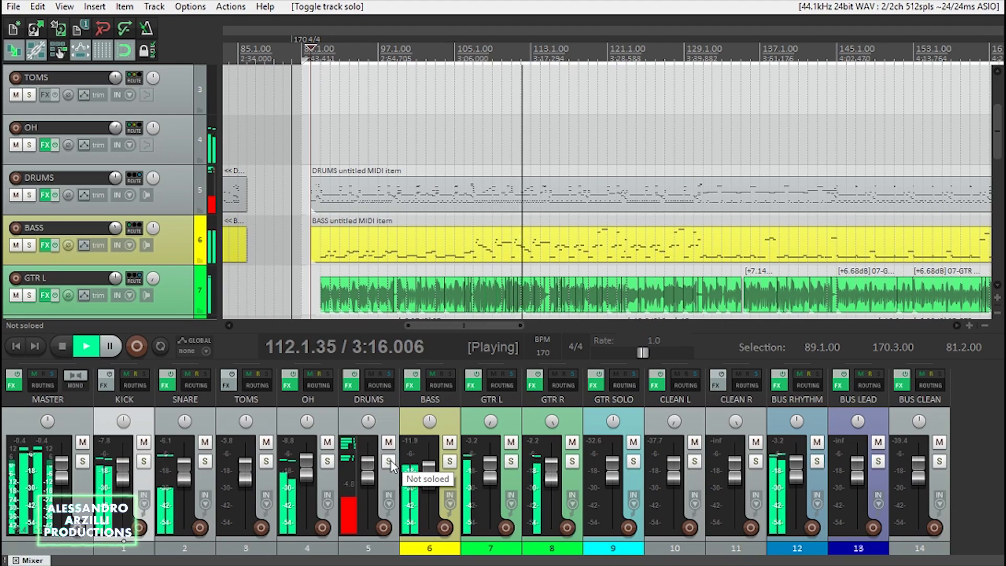
left_click(388, 461)
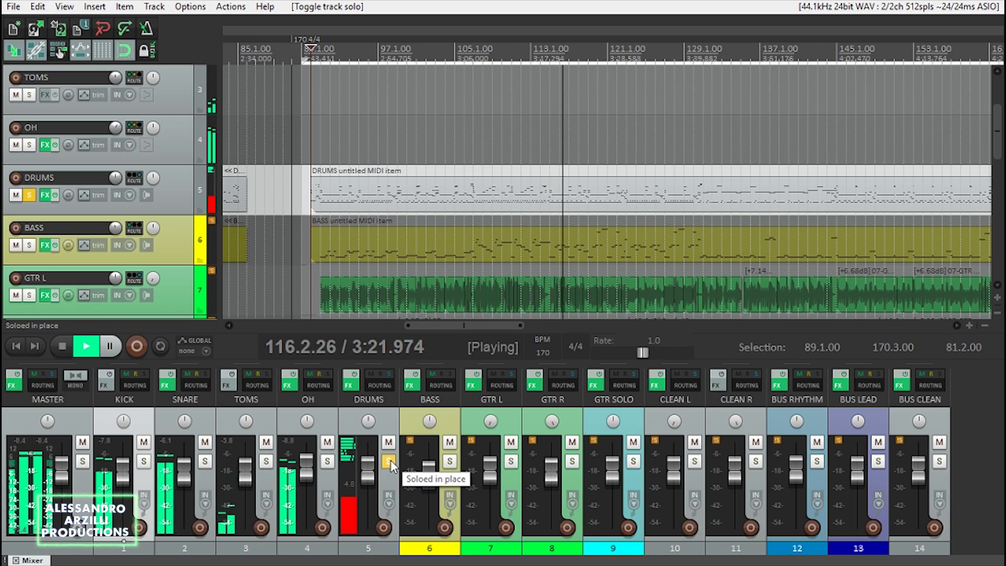
left_click(389, 461)
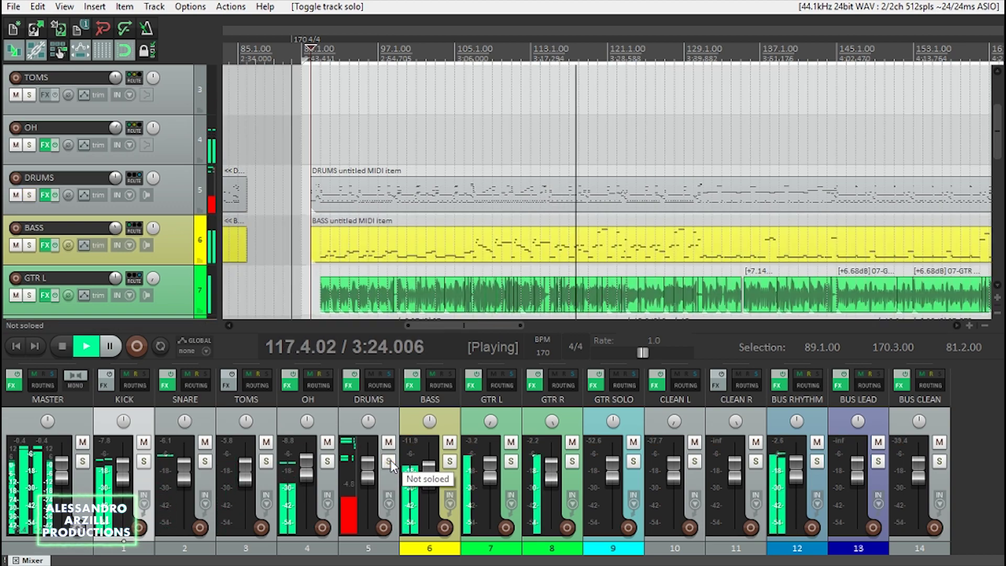
left_click(389, 461)
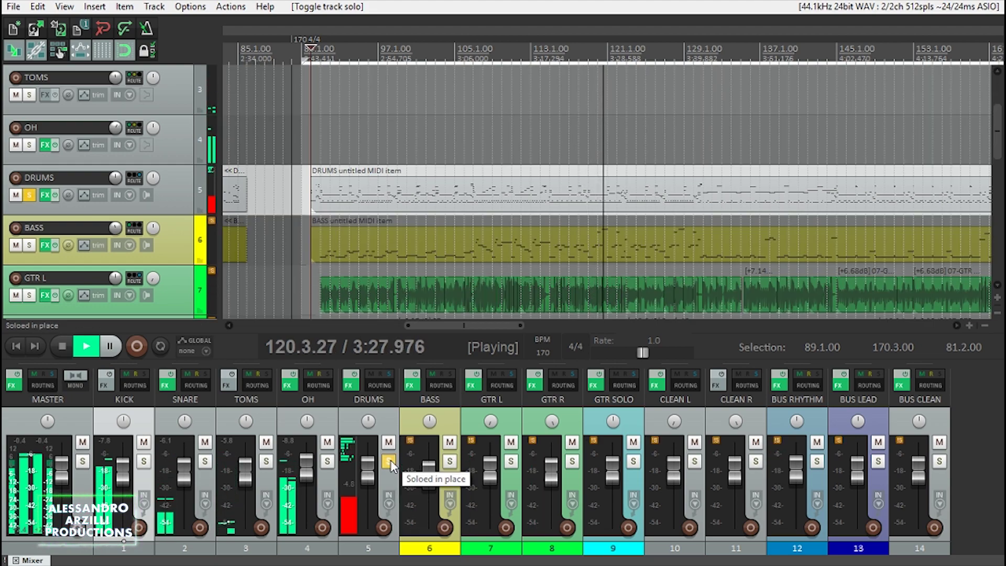
left_click(389, 461)
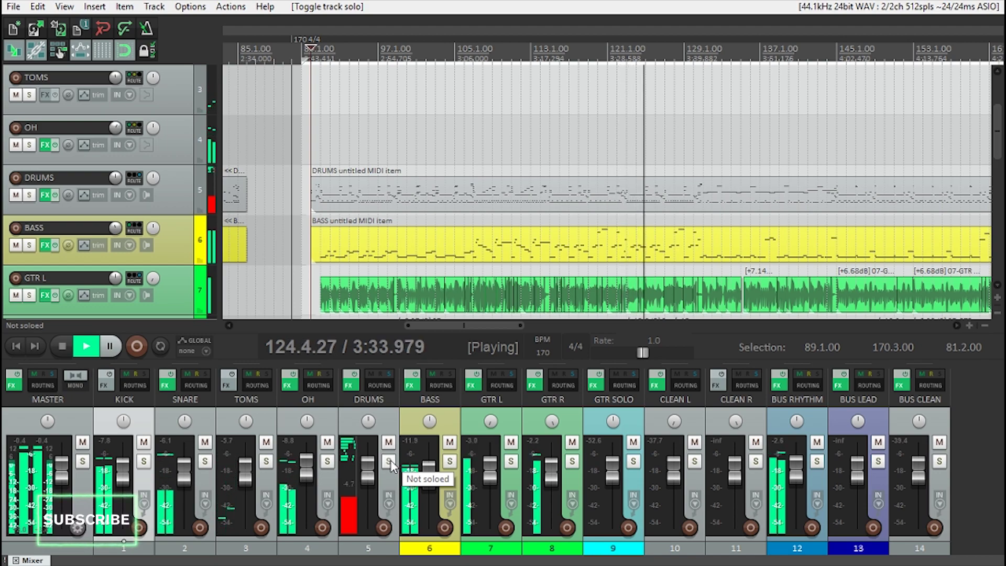
left_click(389, 461)
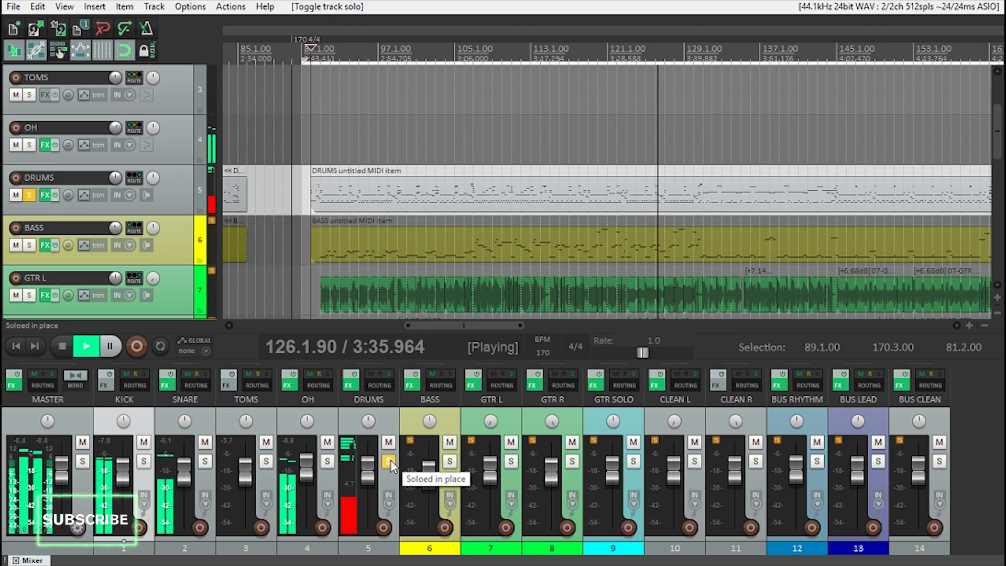
left_click(389, 461)
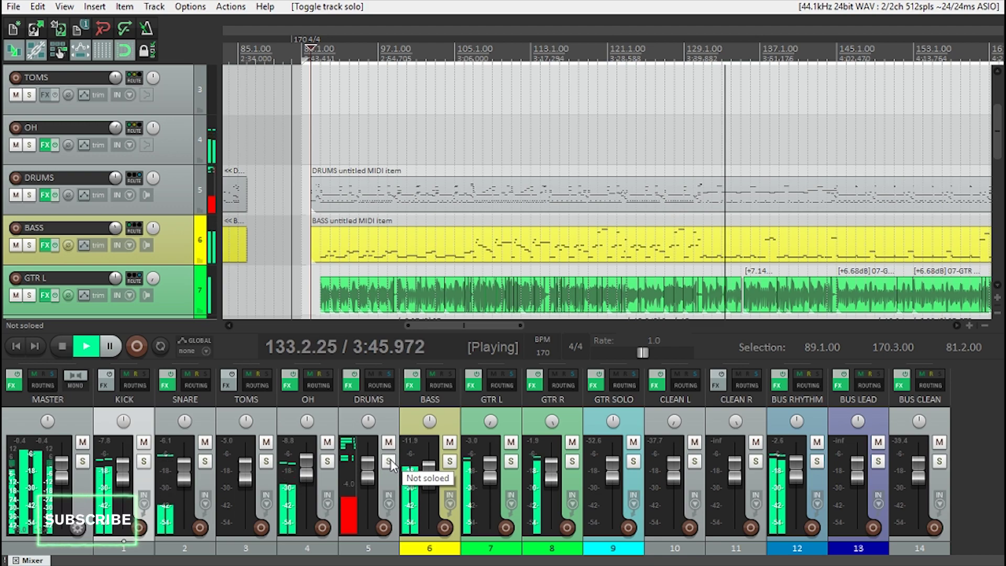
left_click(391, 459)
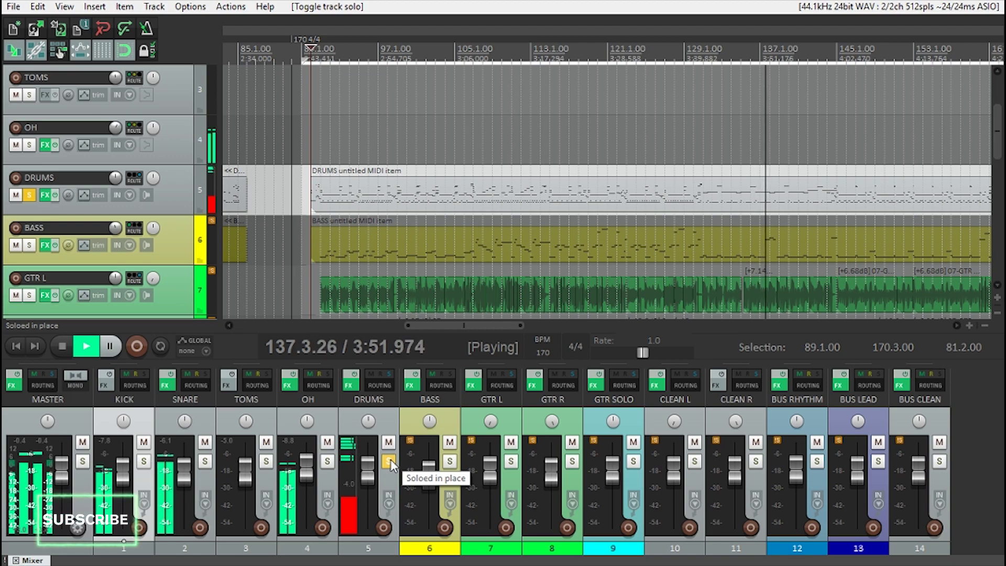
left_click(391, 459)
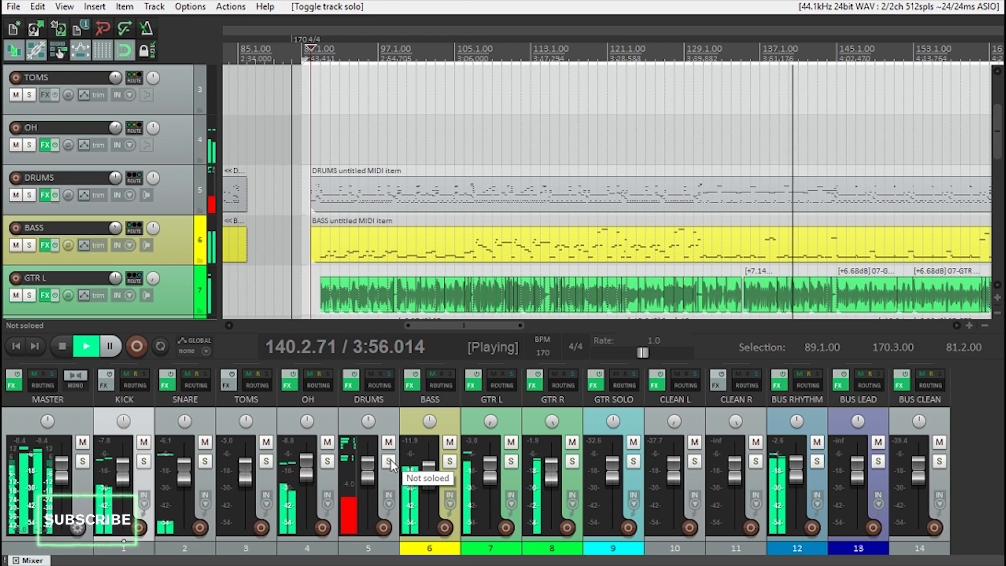
left_click(391, 459)
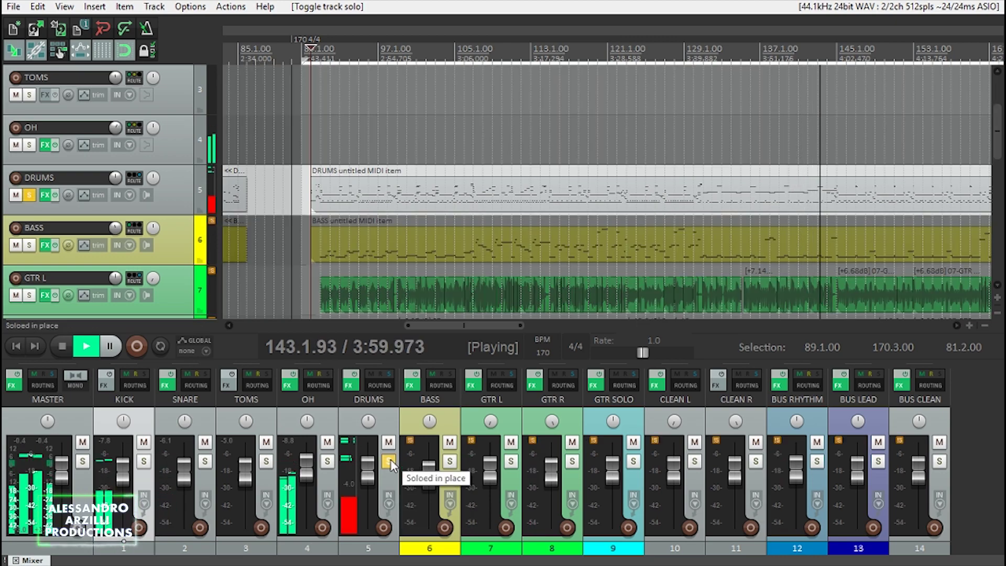
left_click(391, 459)
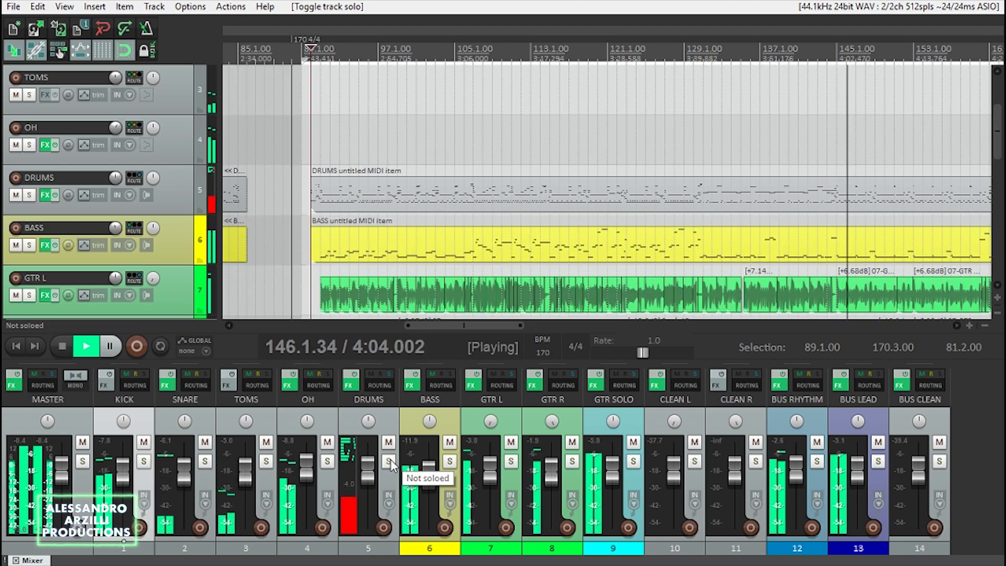
left_click(391, 459)
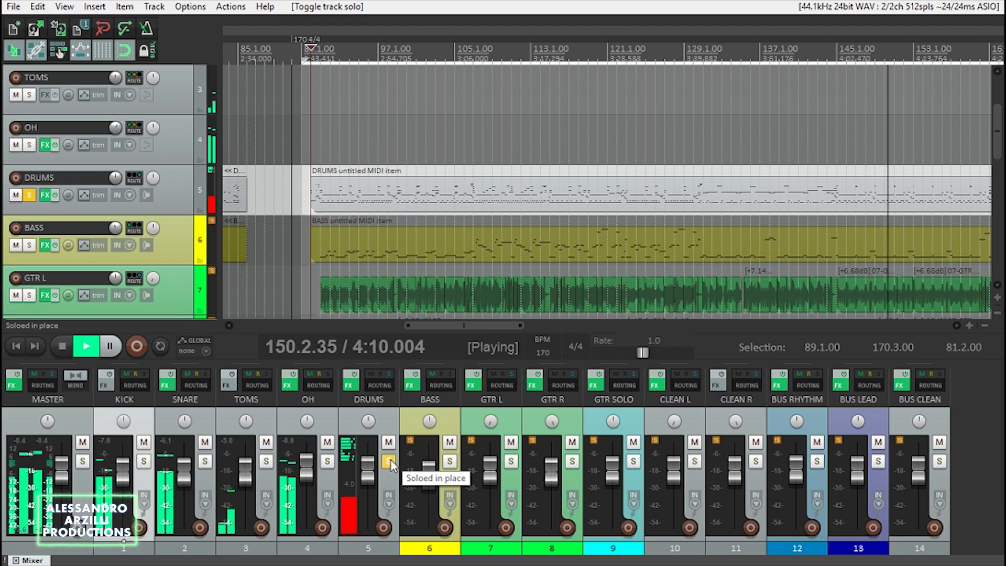
left_click(391, 459)
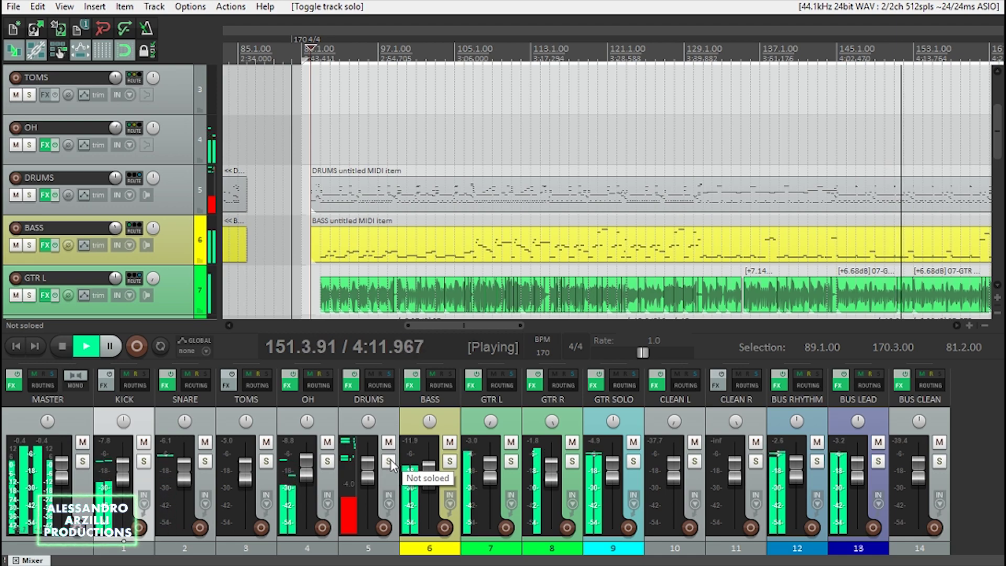
key("space")
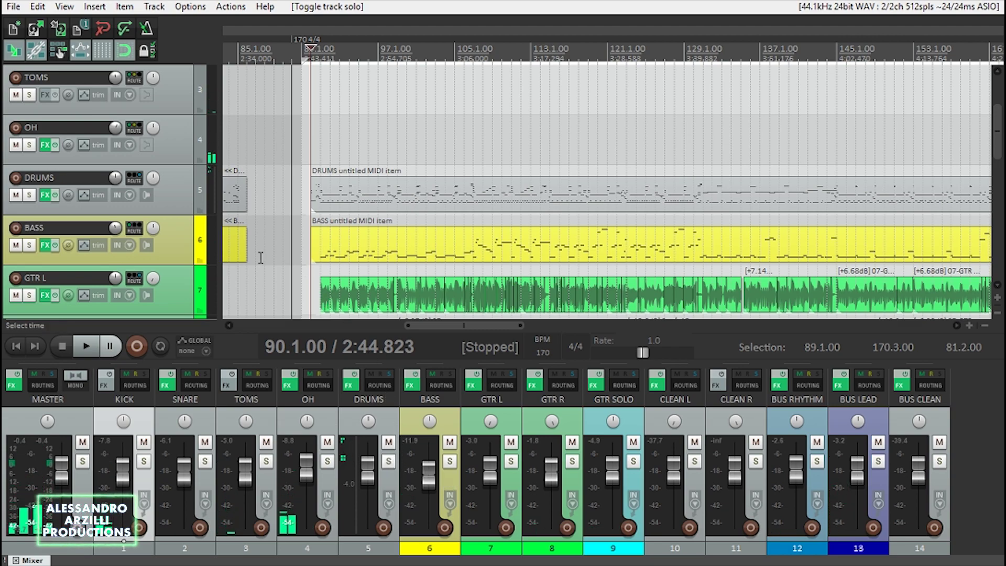
Step: Open the DRUMS MIDI item that starts at bar 90 in the MIDI editor
scroll(195, 199, "down", 1)
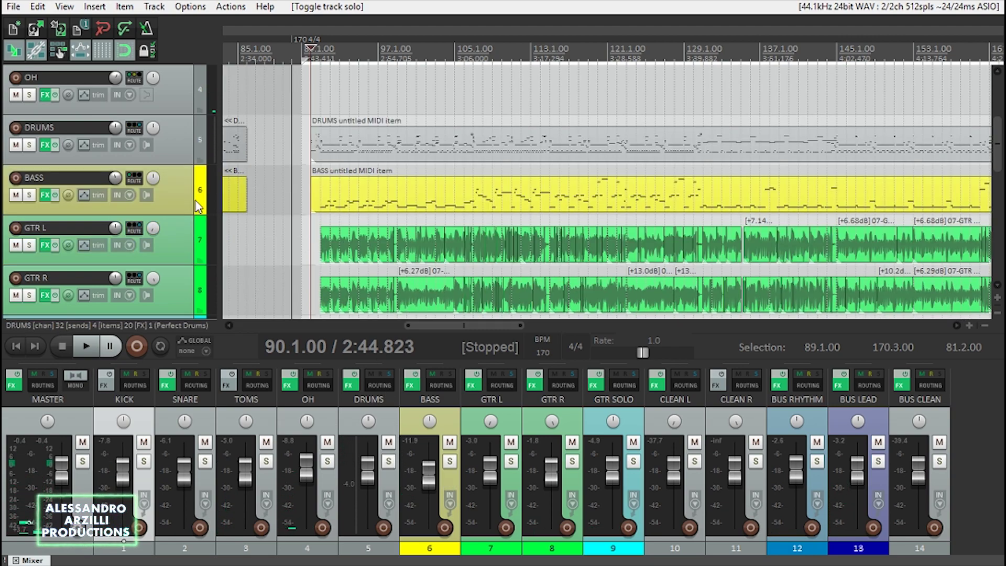
scroll(407, 209, "up", 5)
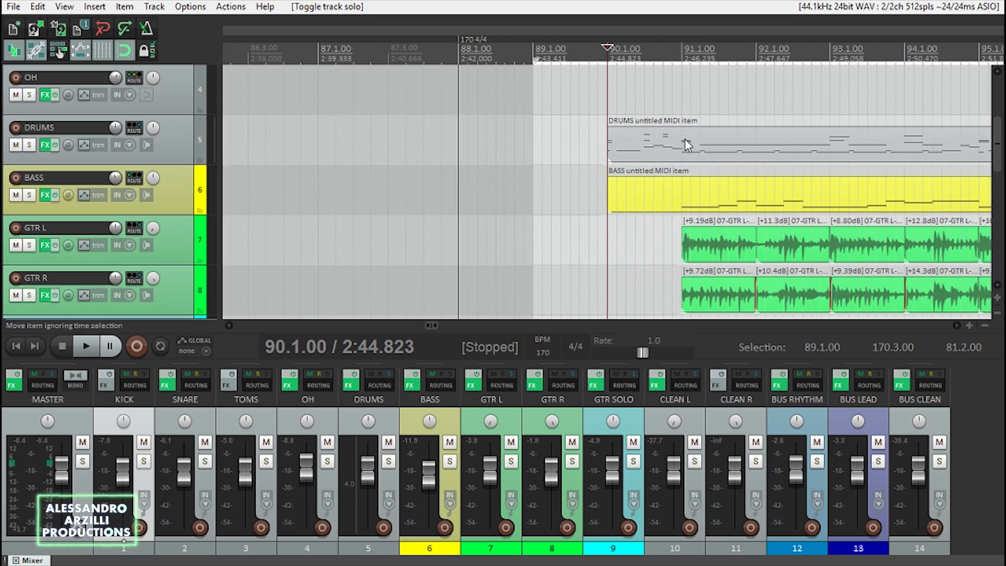
scroll(684, 139, "down", 5)
scroll(684, 147, "up", 6)
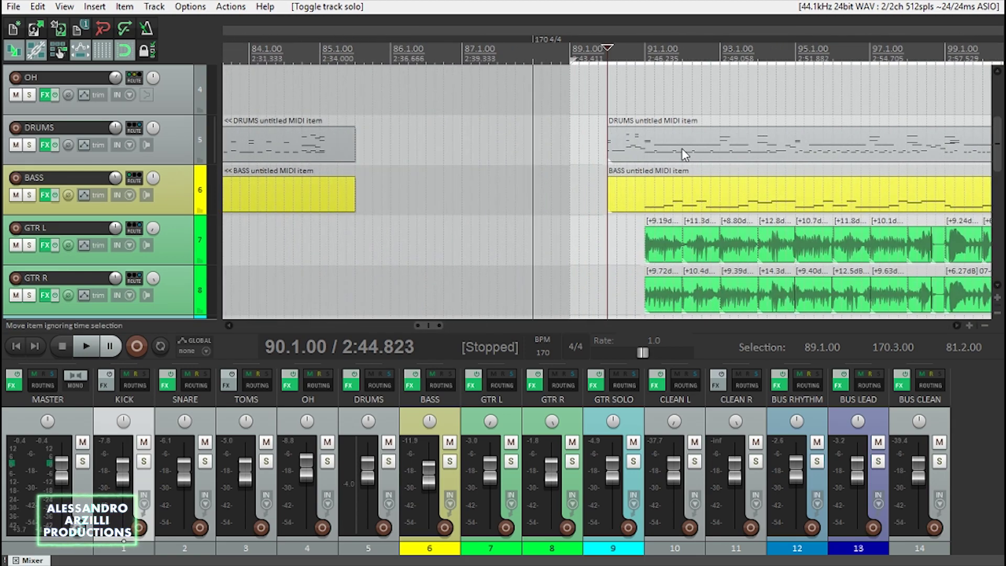
double_click(681, 145)
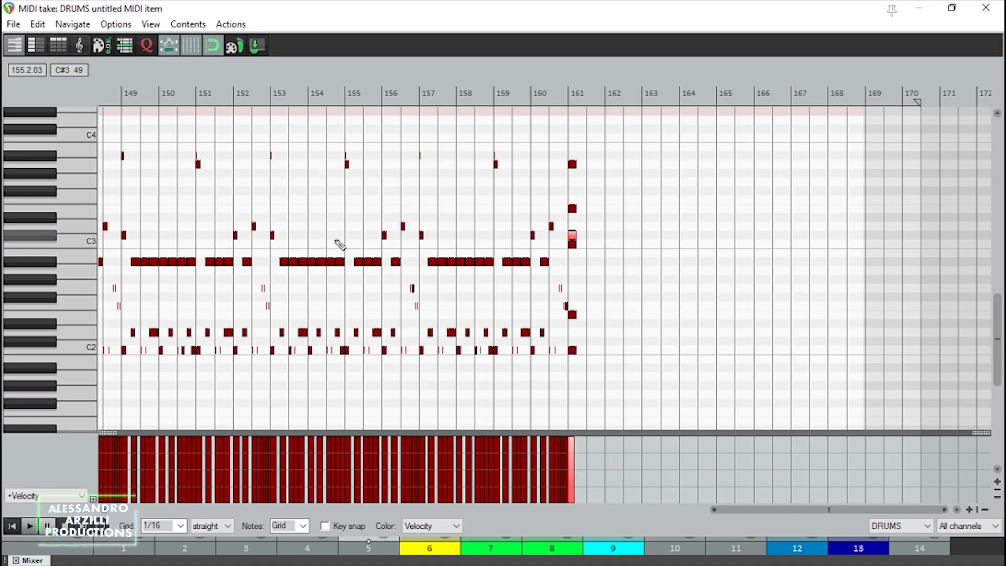
Step: Play the opening drum fill from bar 90 in the MIDI editor and stop playback
scroll(66, 346, "down", 1)
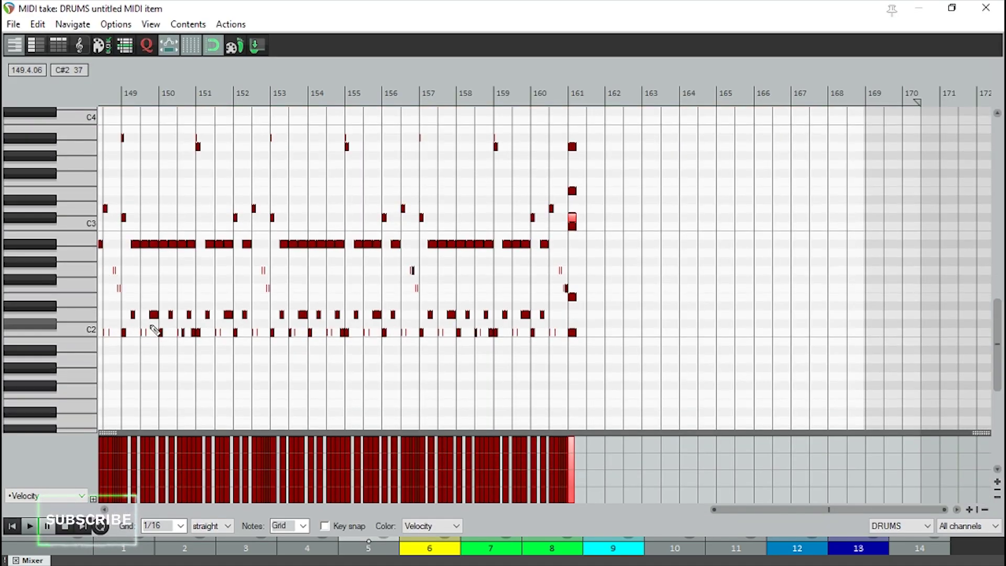
scroll(151, 326, "down", 8)
scroll(163, 320, "up", 7)
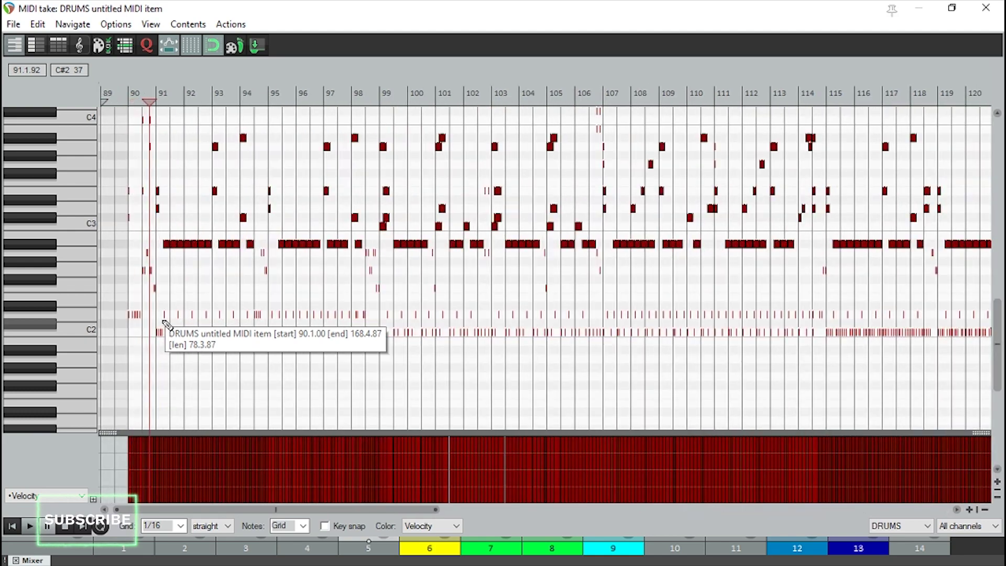
scroll(163, 321, "up", 8)
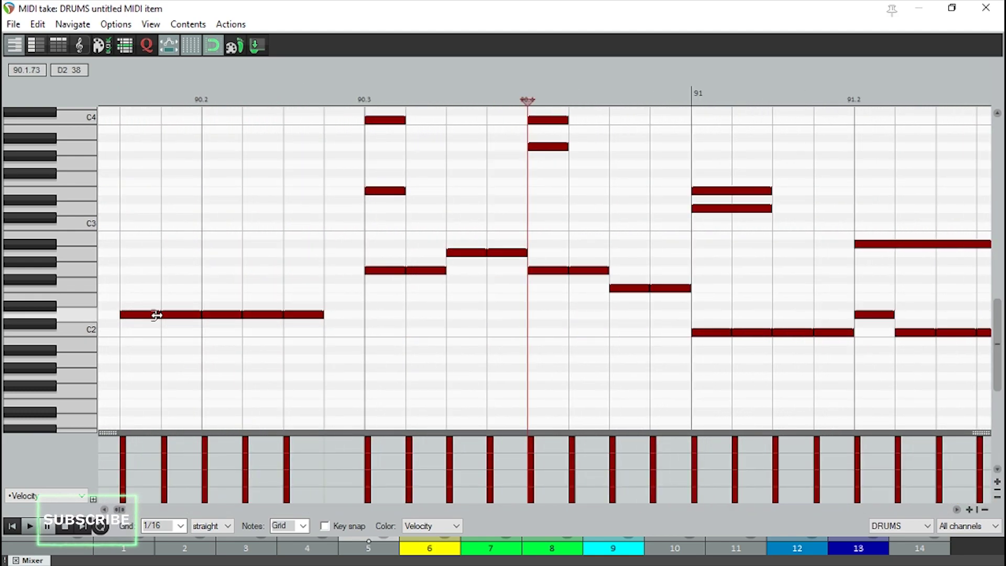
scroll(156, 315, "down", 1)
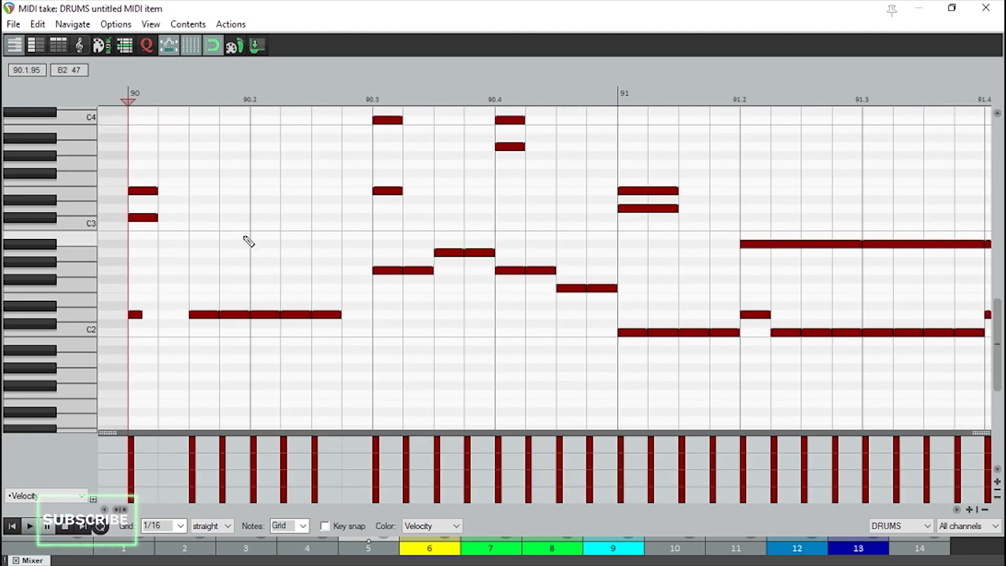
key("space")
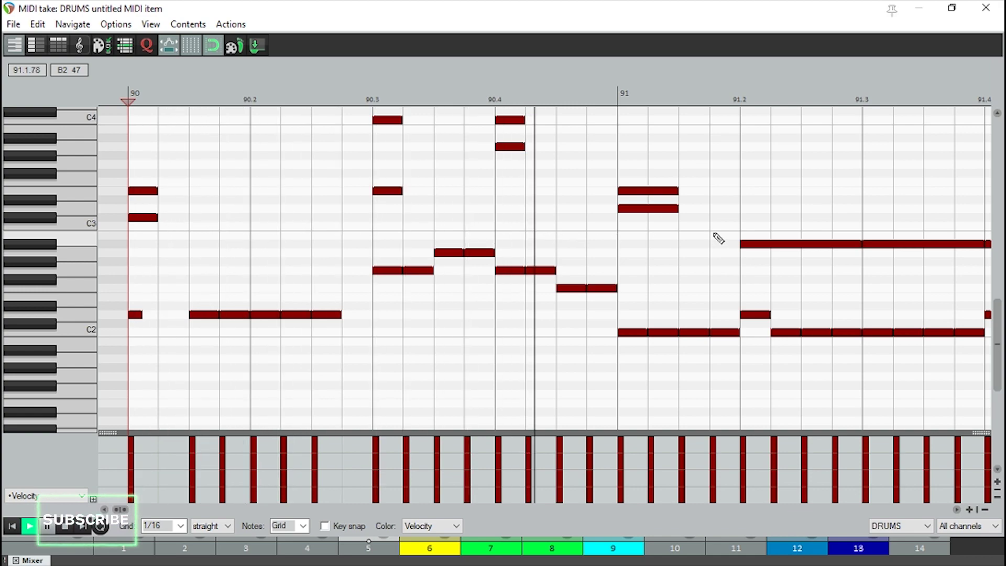
key("space")
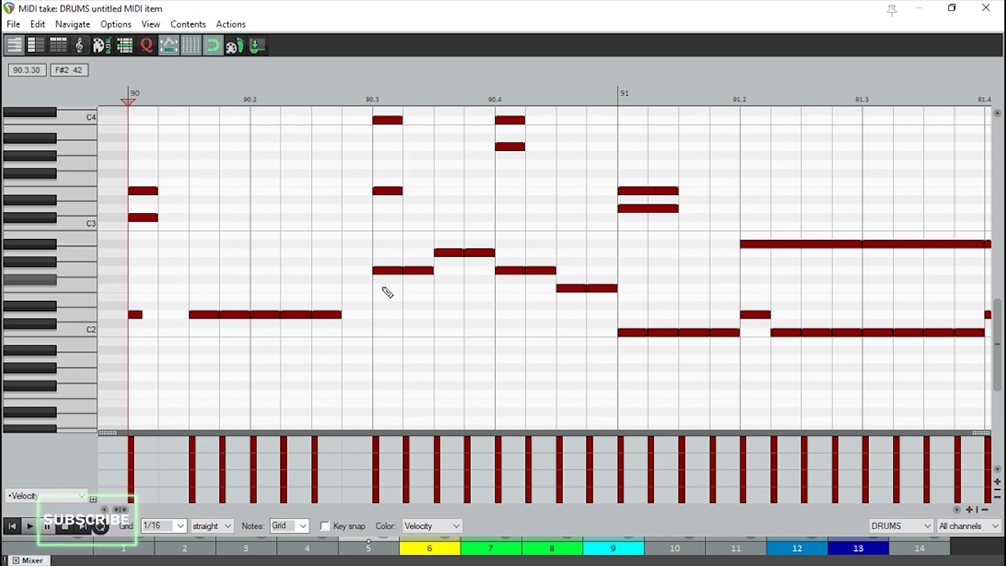
Step: Audition the fill's individual notes in bar 90, from the first hit and its cymbals through the D2 roll and toms, to the cymbal on bar 91
left_click(133, 315)
left_click(143, 217)
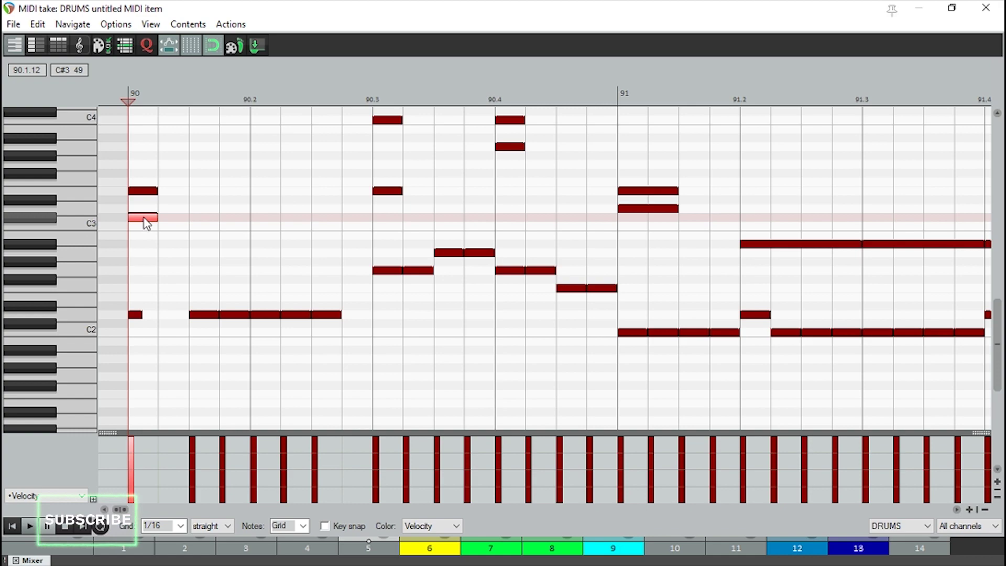
left_click(142, 191)
left_click(207, 315)
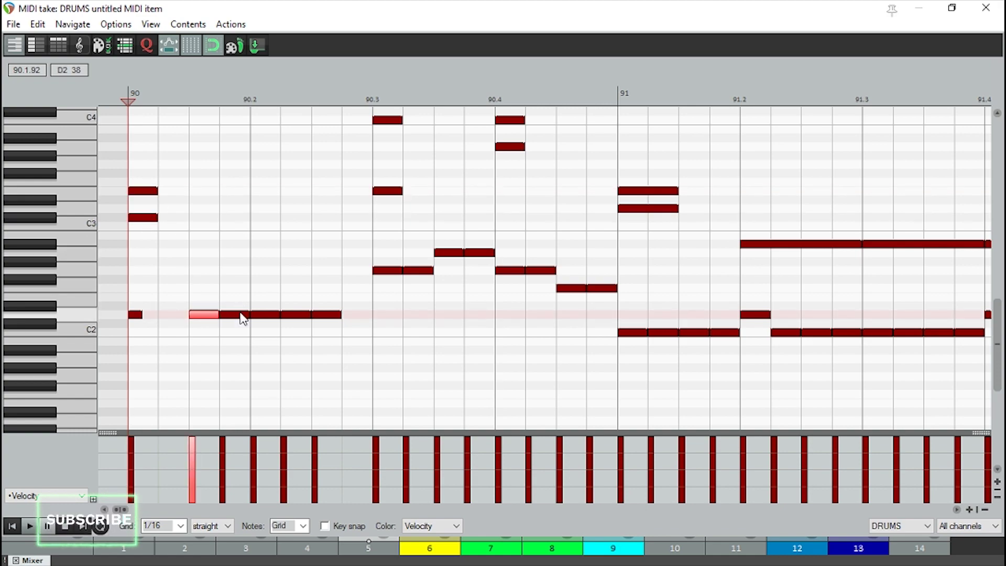
left_click(390, 270)
left_click(414, 270)
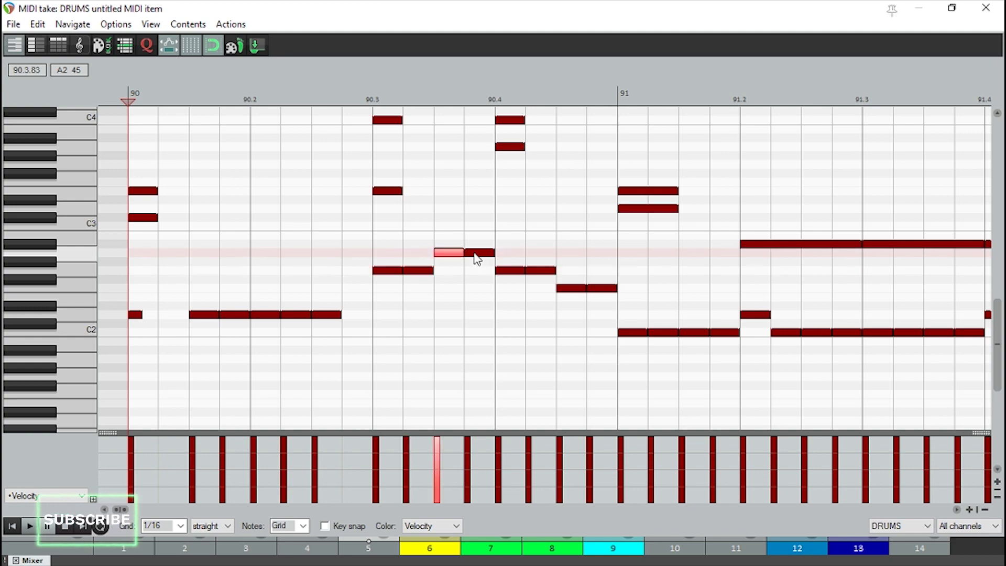
left_click(480, 253)
left_click(511, 270)
left_click(540, 270)
left_click(571, 288)
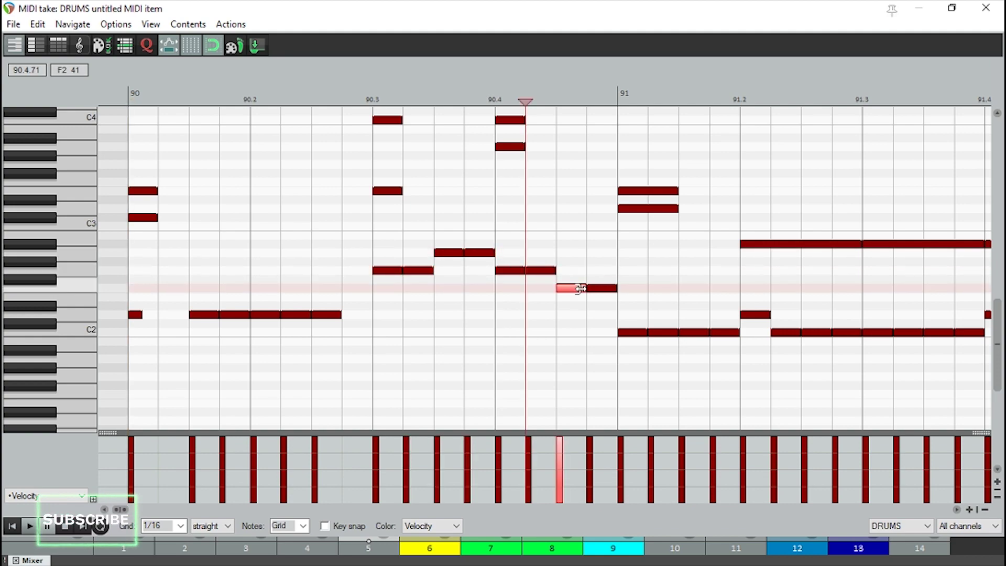
left_click(652, 192)
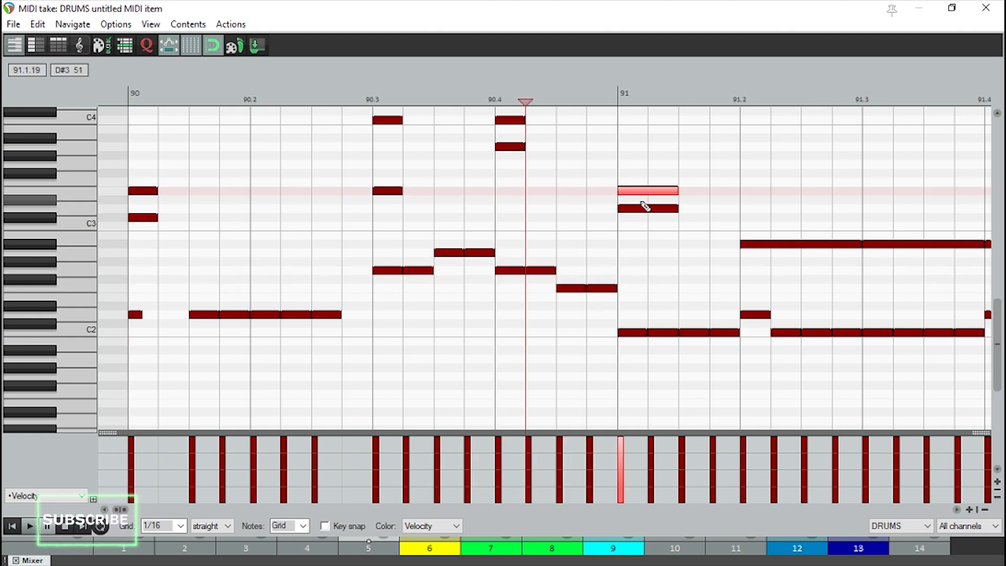
Step: Set the time selection from bar 90 to bar 91, place the edit cursor at bar 90 and start playback
scroll(644, 205, "down", 2)
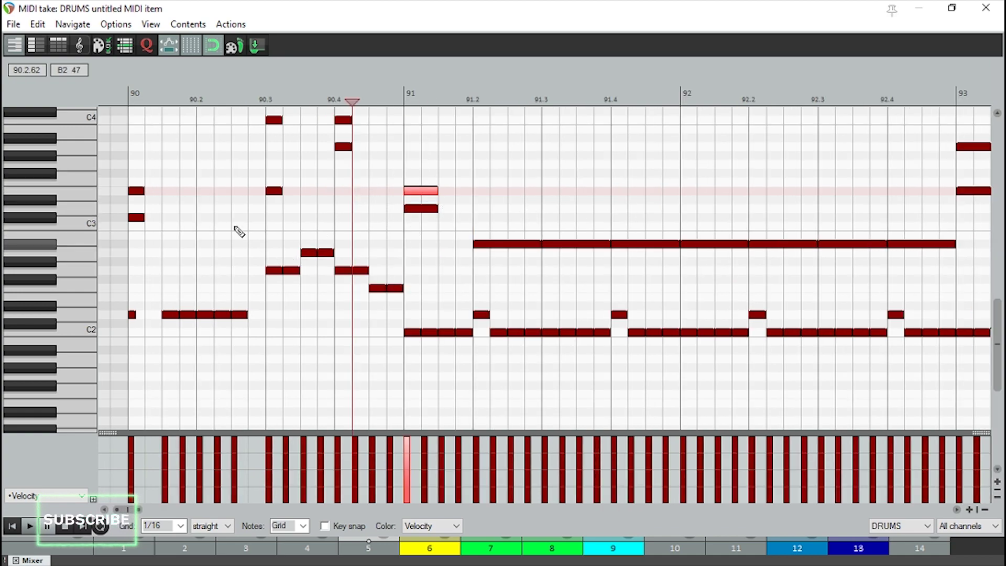
left_click_drag(145, 97, 407, 105)
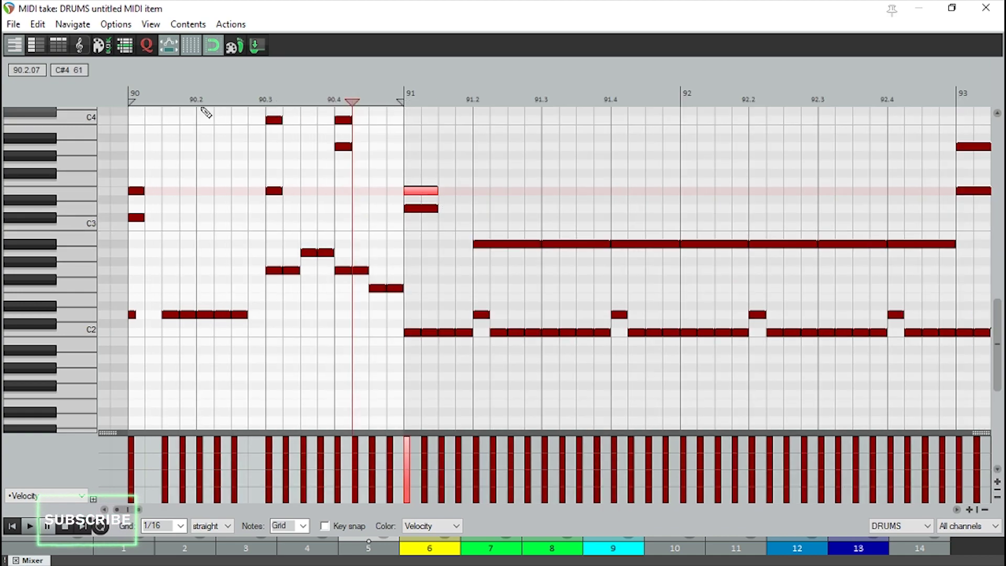
left_click(133, 119)
key("space")
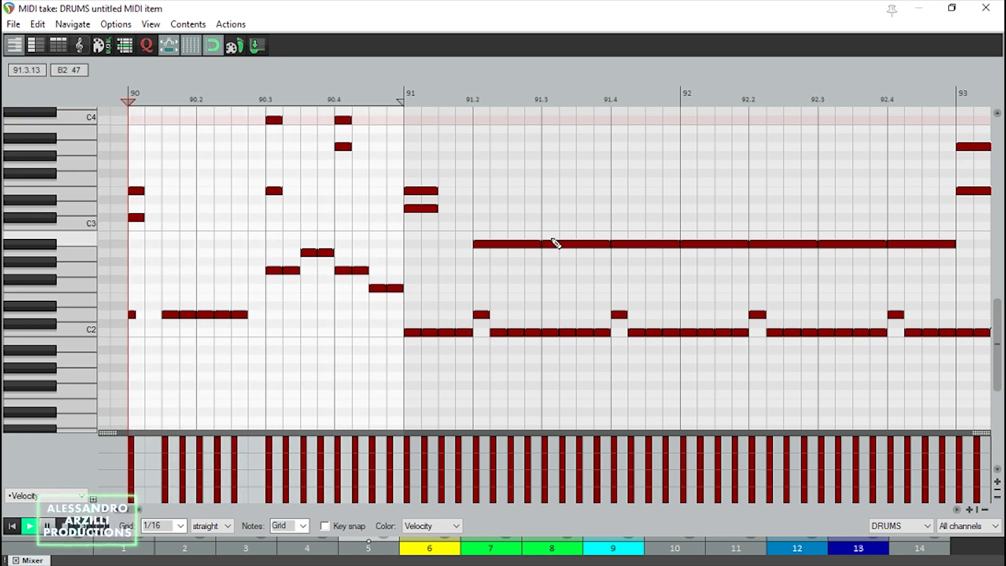
scroll(571, 298, "down", 1)
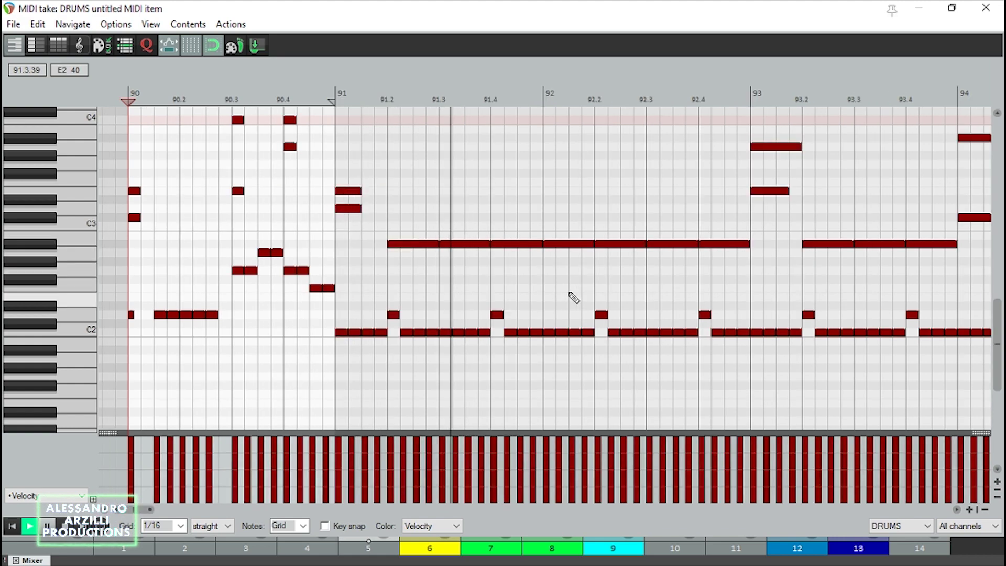
key("space")
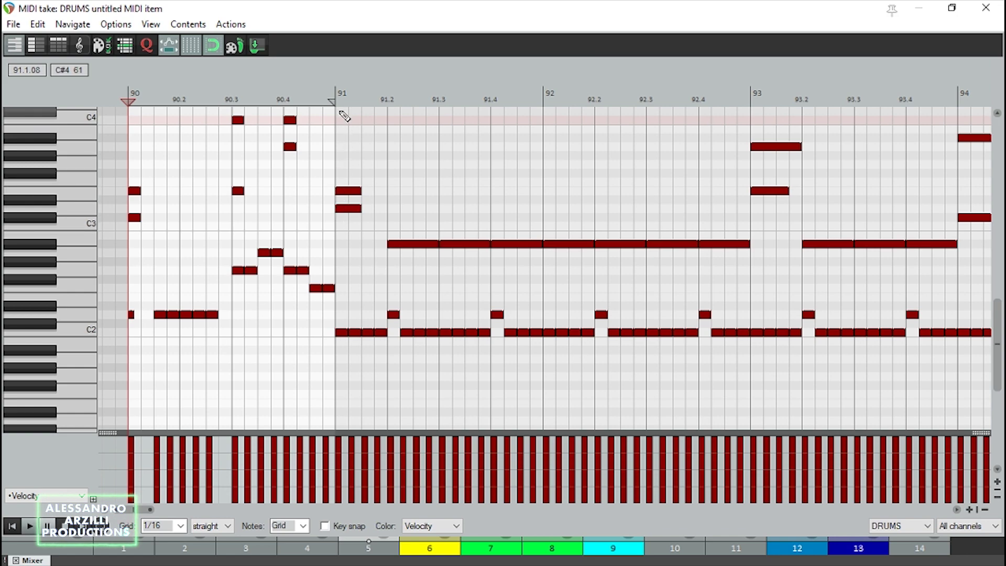
left_click_drag(334, 101, 744, 112)
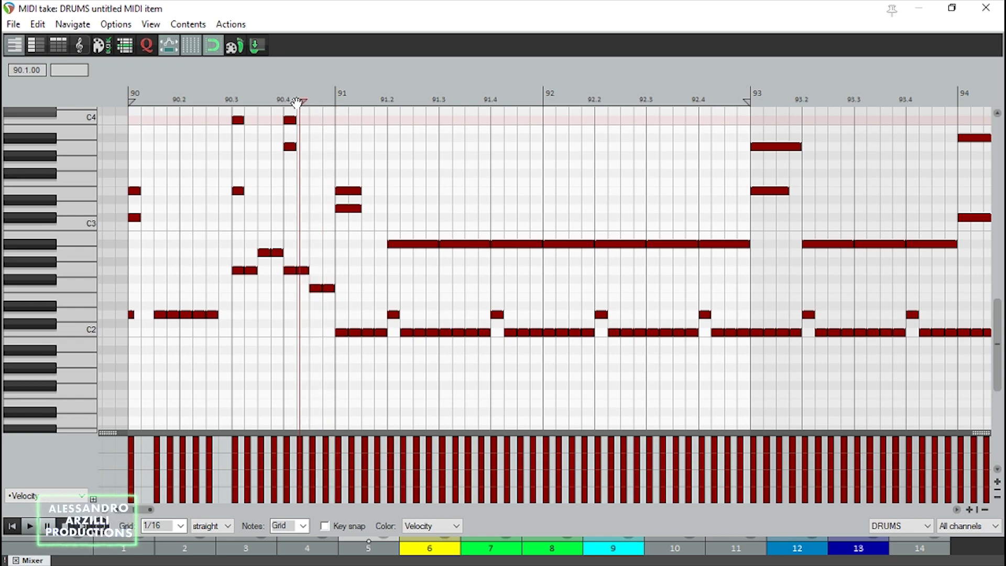
left_click(257, 102)
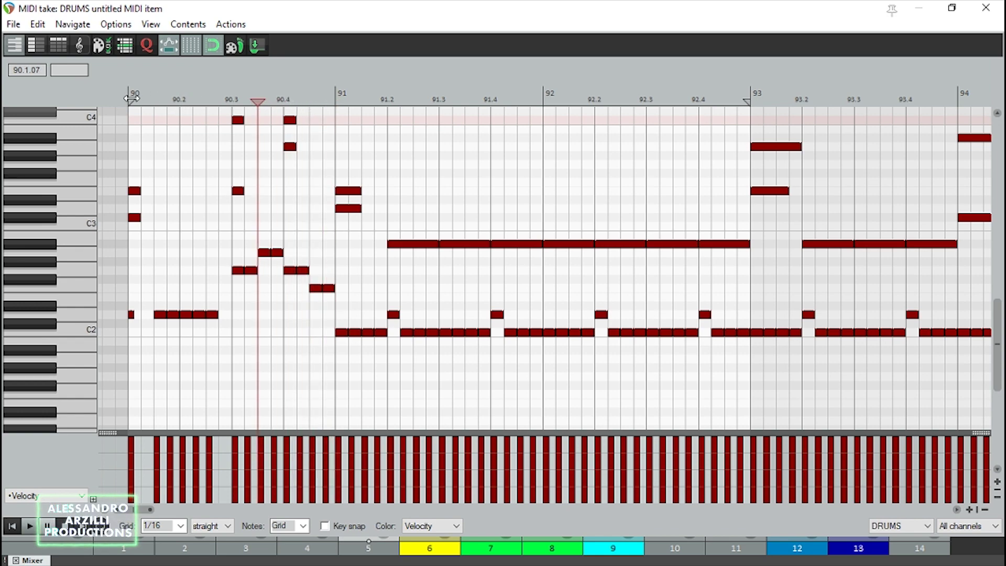
left_click(336, 100)
key("space")
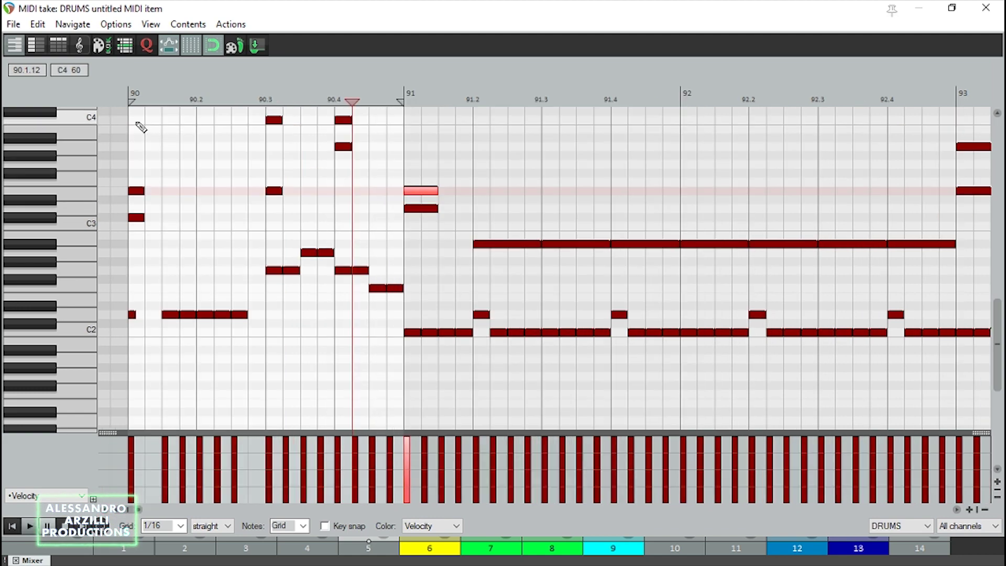
Step: Play the drum part from bar 90 past the opening fill into bar 92, and stop playback
left_click(129, 118)
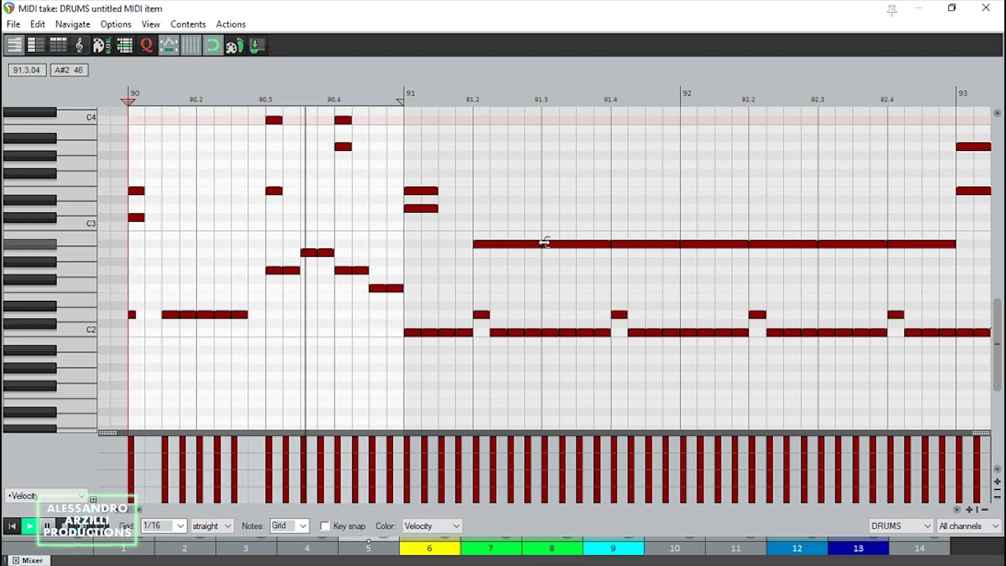
scroll(573, 298, "down", 1)
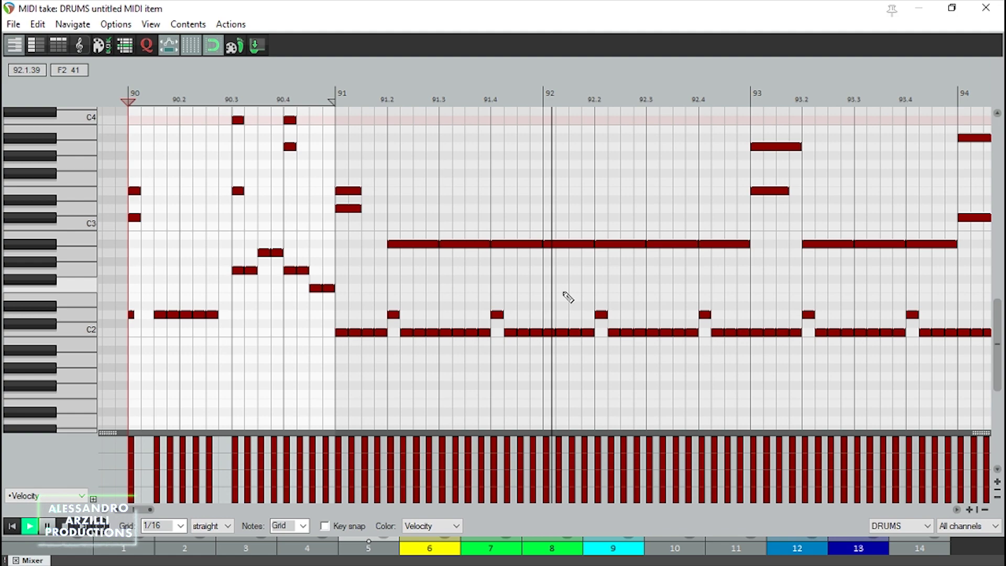
key("space")
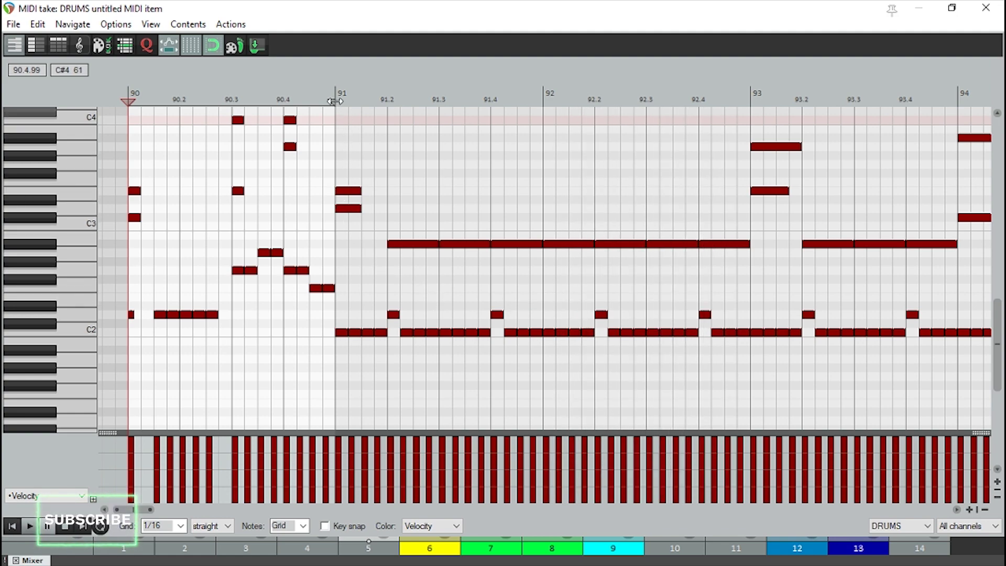
Step: Set the time selection from bar 91 to bar 93 and play it from bar 91
left_click_drag(333, 100, 747, 101)
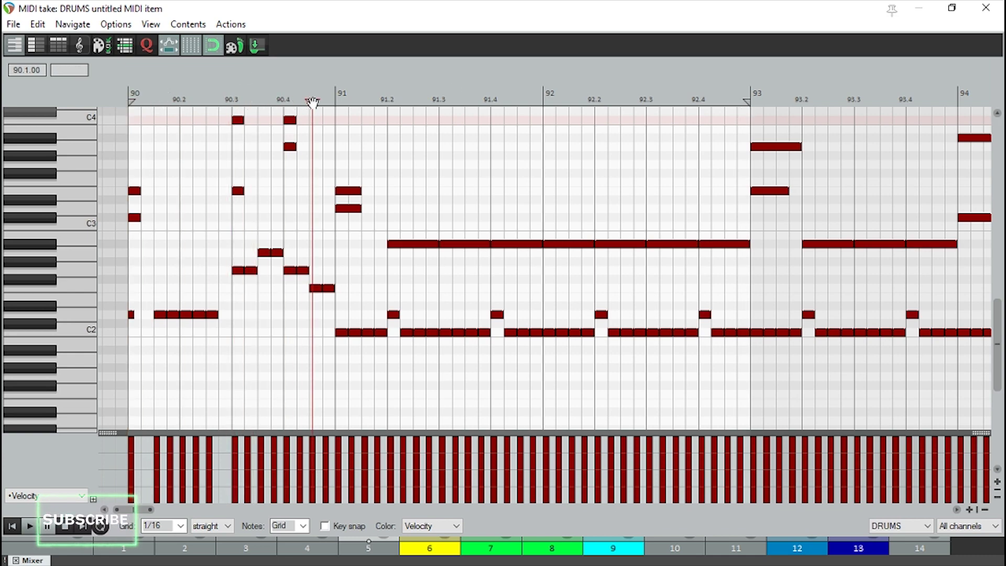
left_click_drag(313, 103, 258, 101)
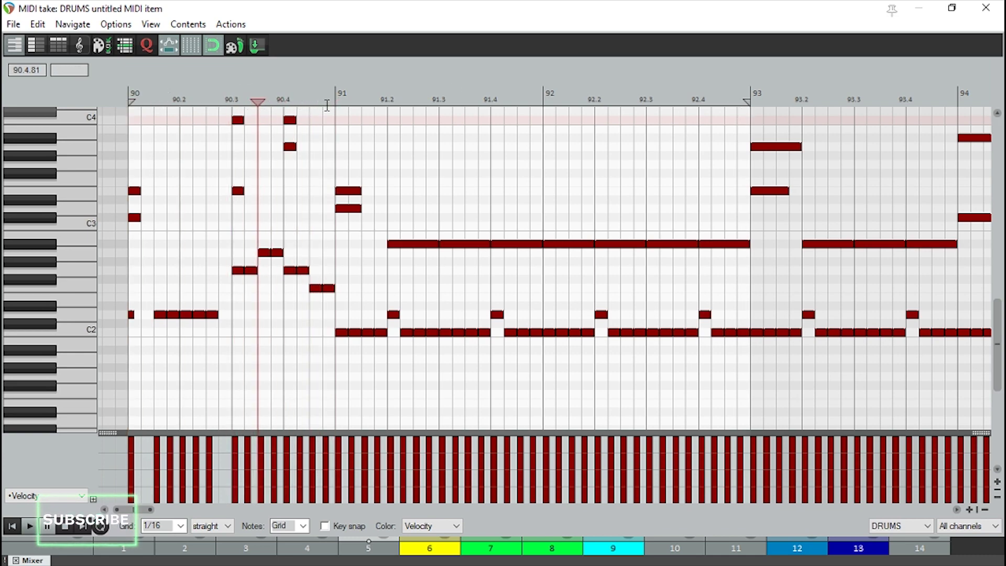
left_click_drag(132, 98, 336, 99)
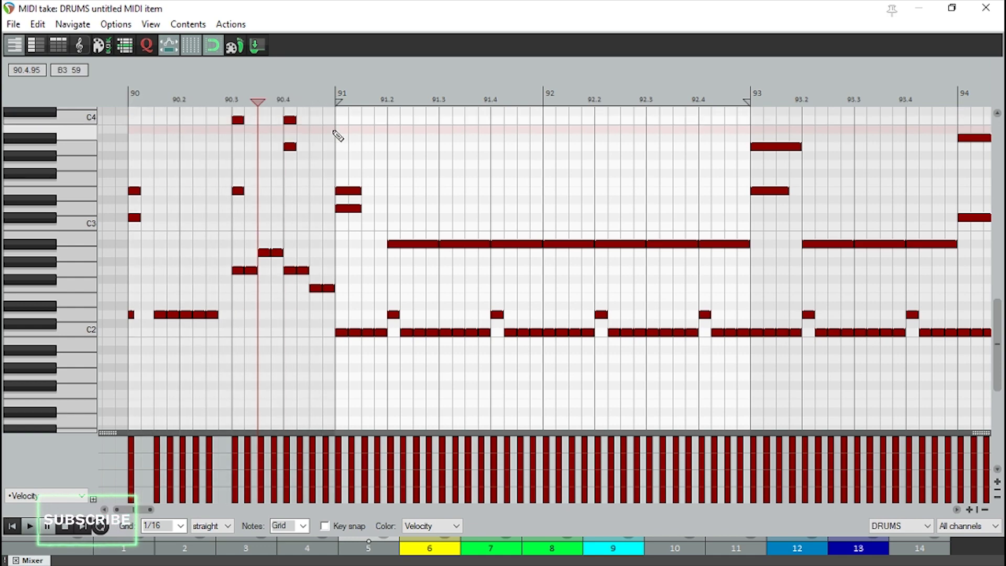
key("space")
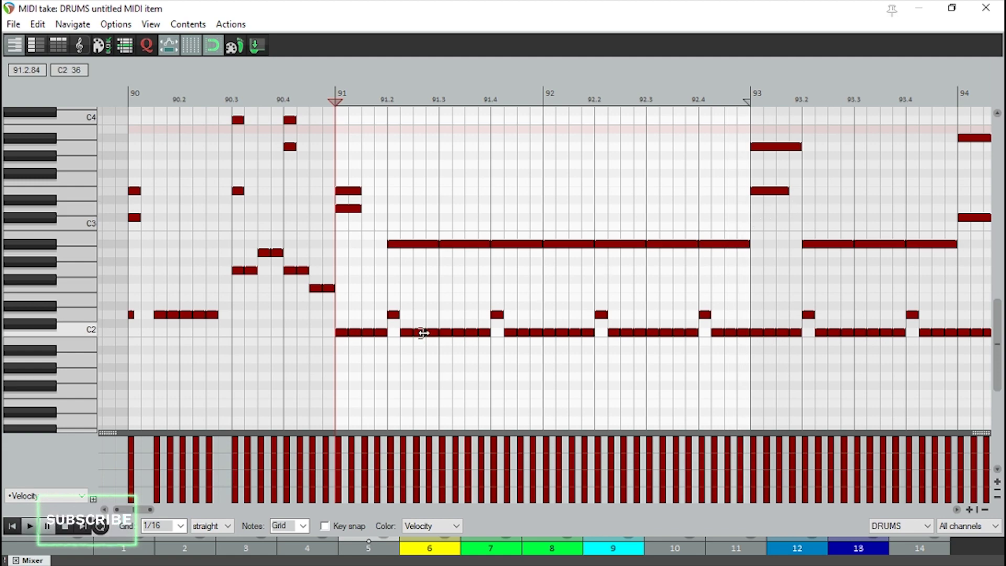
Step: Audition the C2 and D2 hits in the first beats of bar 91, and play the passage from bar 91
left_click(342, 333)
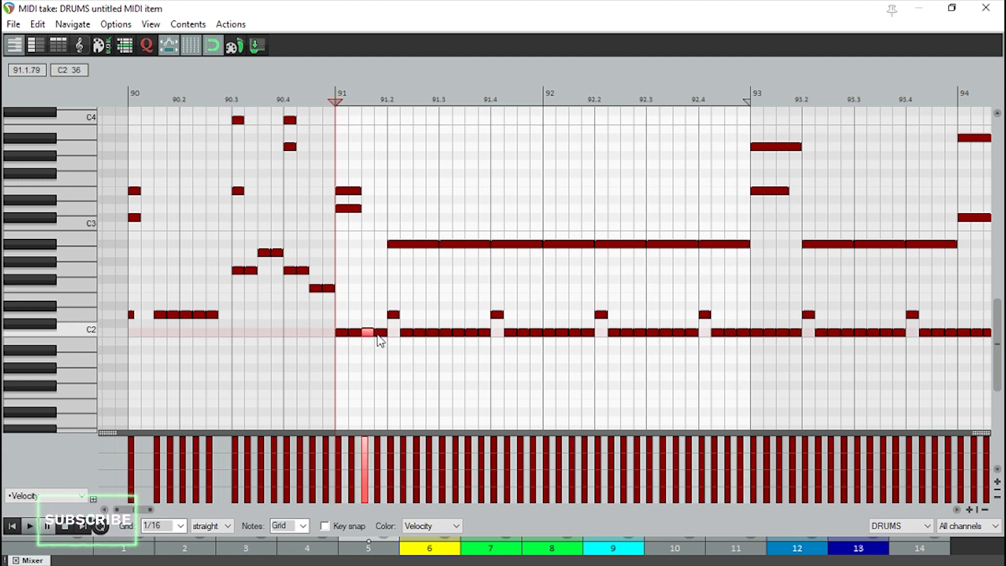
left_click(394, 317)
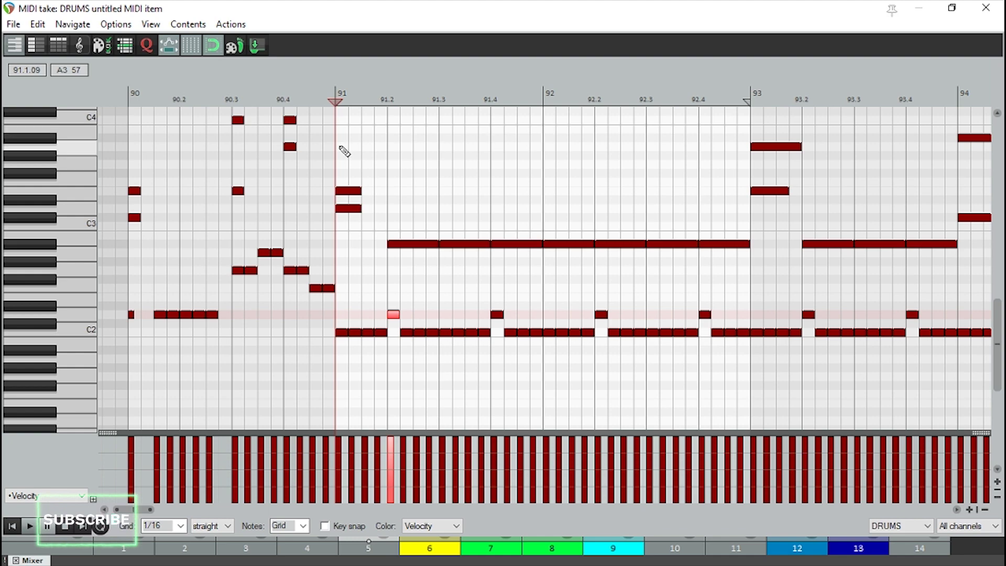
key("space")
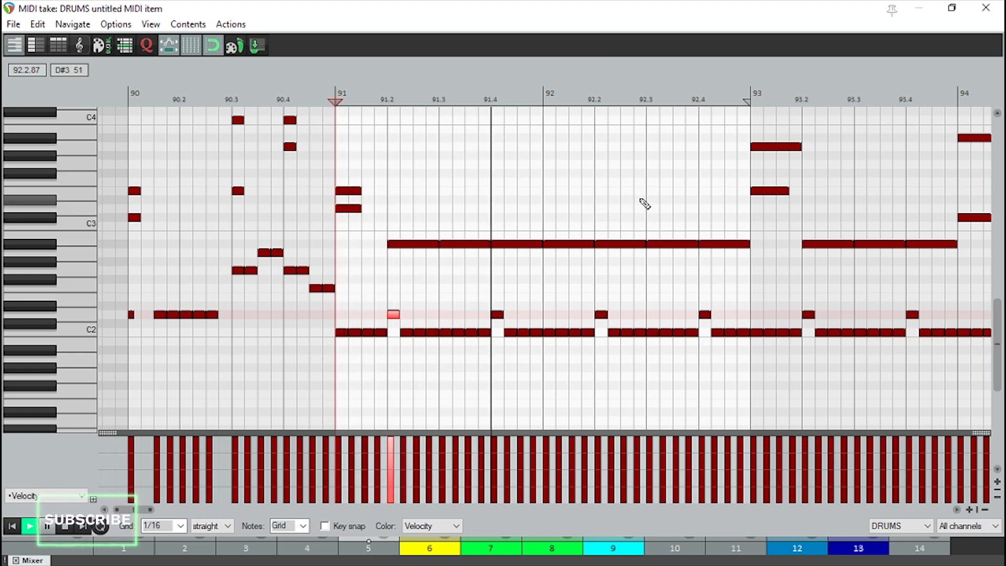
scroll(727, 202, "down", 1)
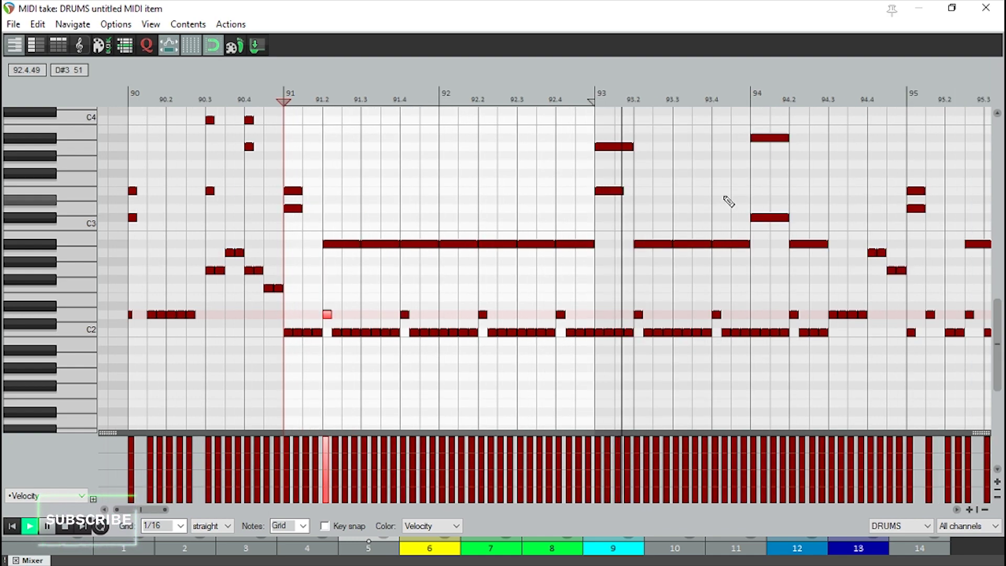
scroll(726, 202, "down", 1)
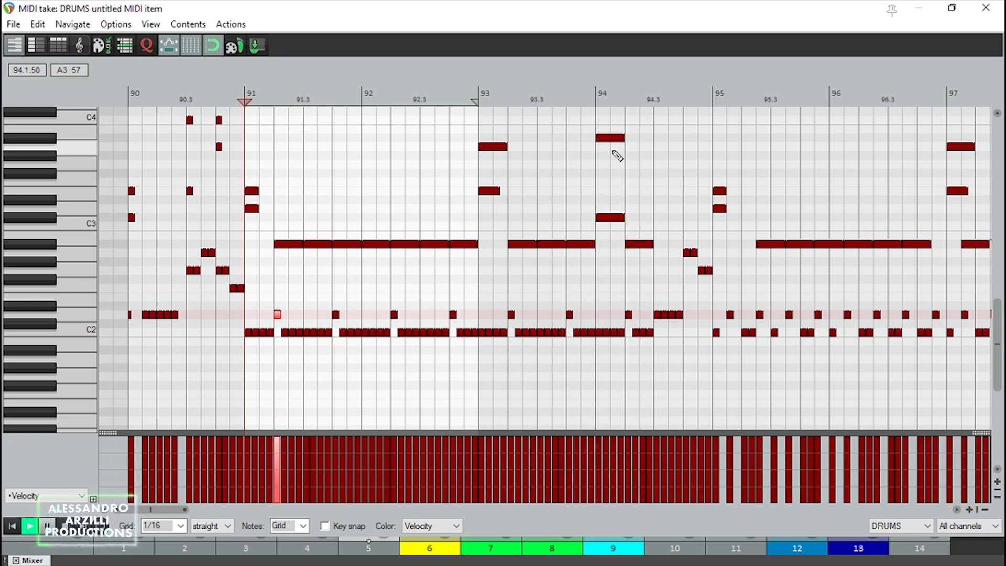
key("space")
Step: Delete all notes from bar 91 up to bar 95 and play the section from bar 91
left_click_drag(708, 149, 257, 360)
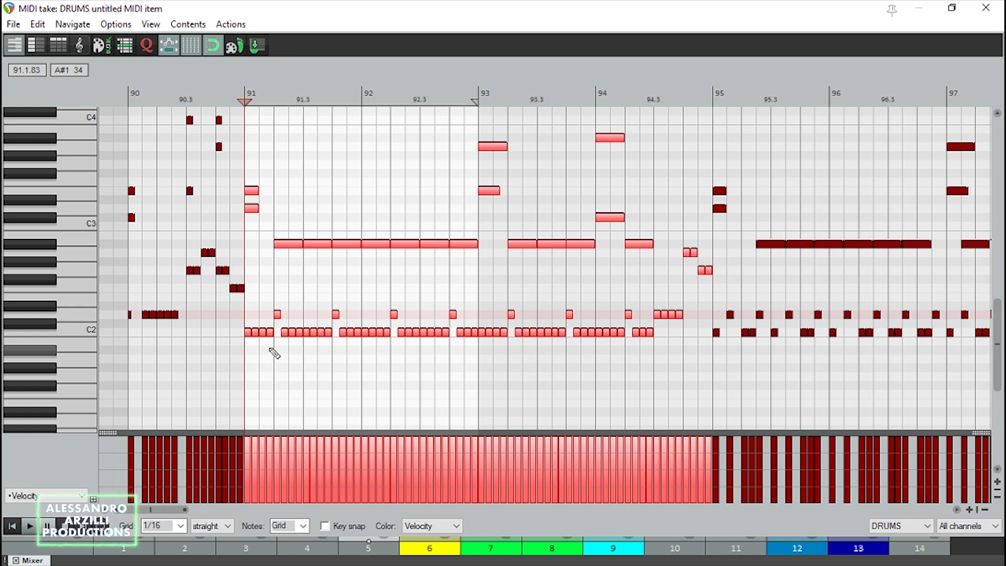
key("Delete")
key("space")
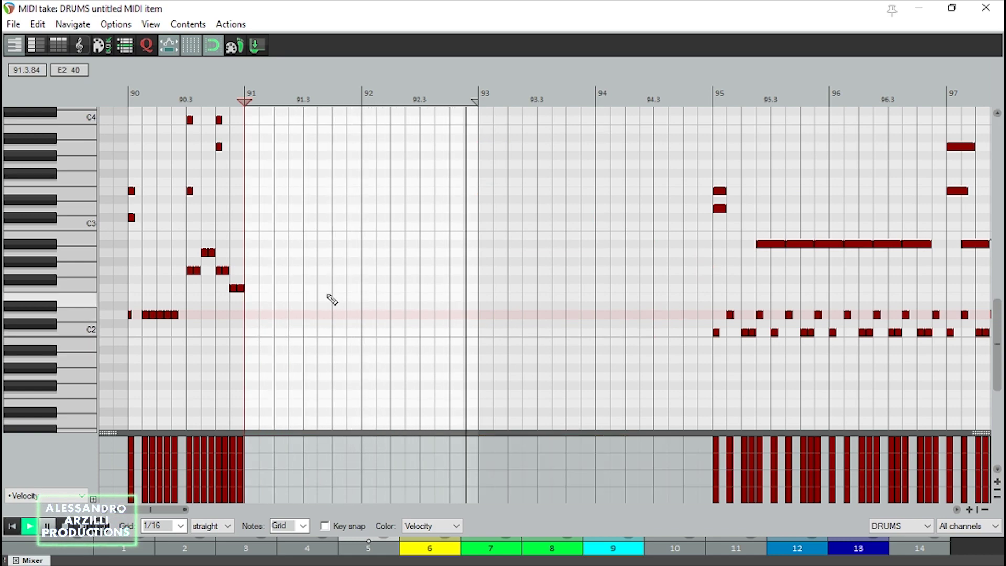
key("space")
Step: Enter four consecutive 1/16 notes on C2 from the start of bar 91 by copying the first one, and play them
scroll(345, 323, "up", 3)
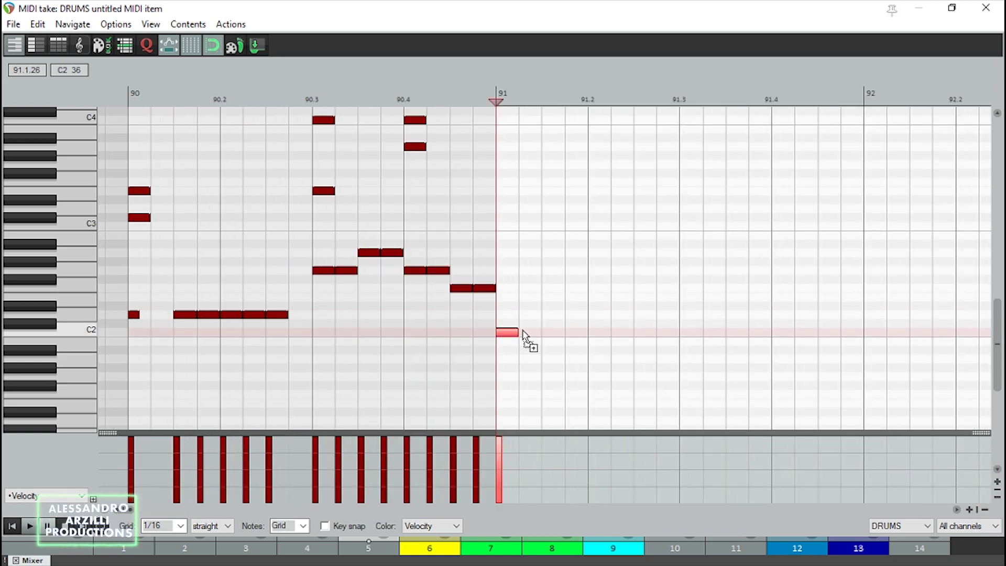
key("ctrl+c")
left_click(523, 297)
key("ctrl+v")
key("ctrl+v")
key("ctrl+v")
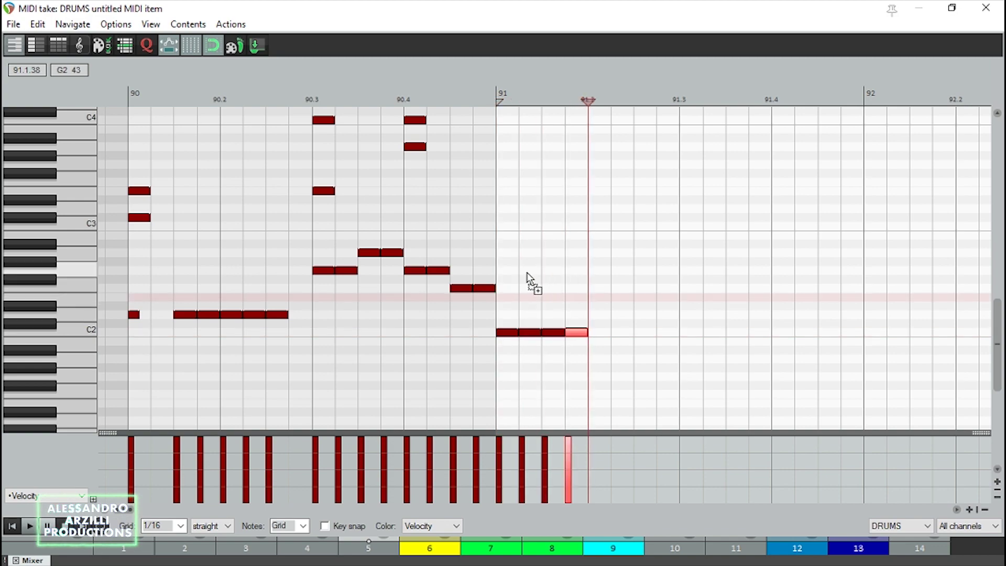
left_click(499, 265)
key("space")
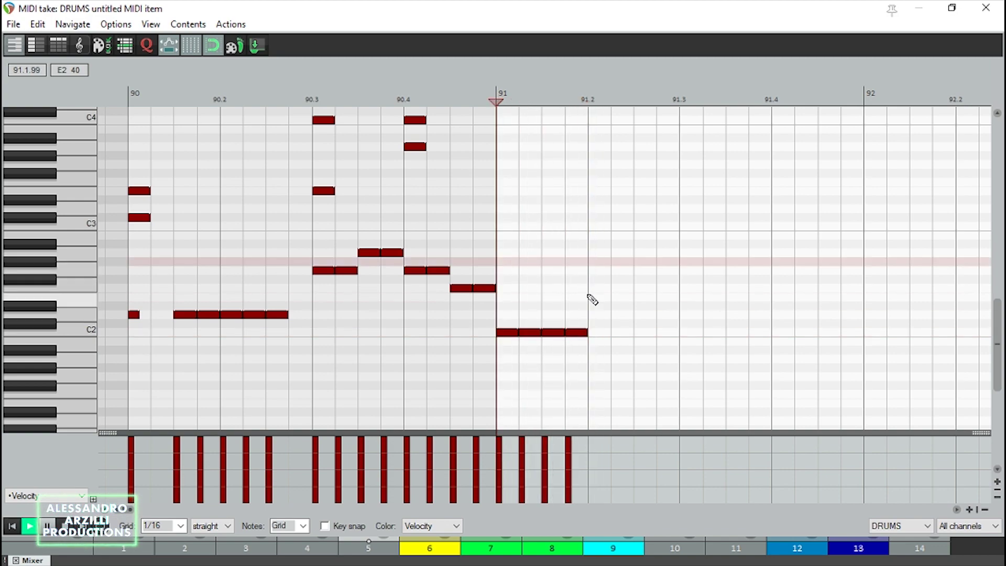
key("space")
Step: Add a 1/16 note on D2 at 91.2, paste three C2 notes right after it, and play the pattern from bar 91
left_click(597, 314)
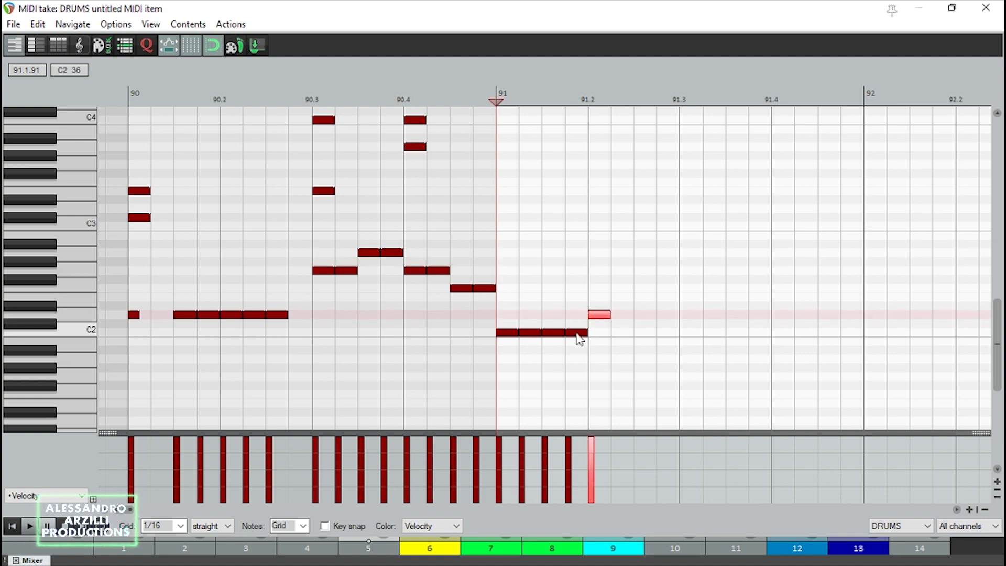
left_click_drag(531, 321, 584, 357)
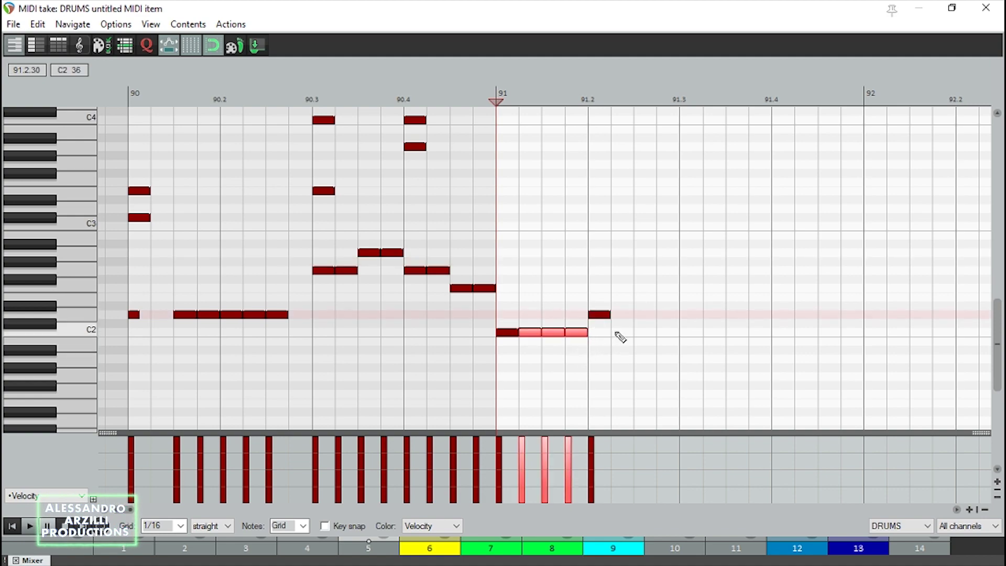
left_click(612, 333)
key("ctrl+v")
left_click(499, 228)
key("space")
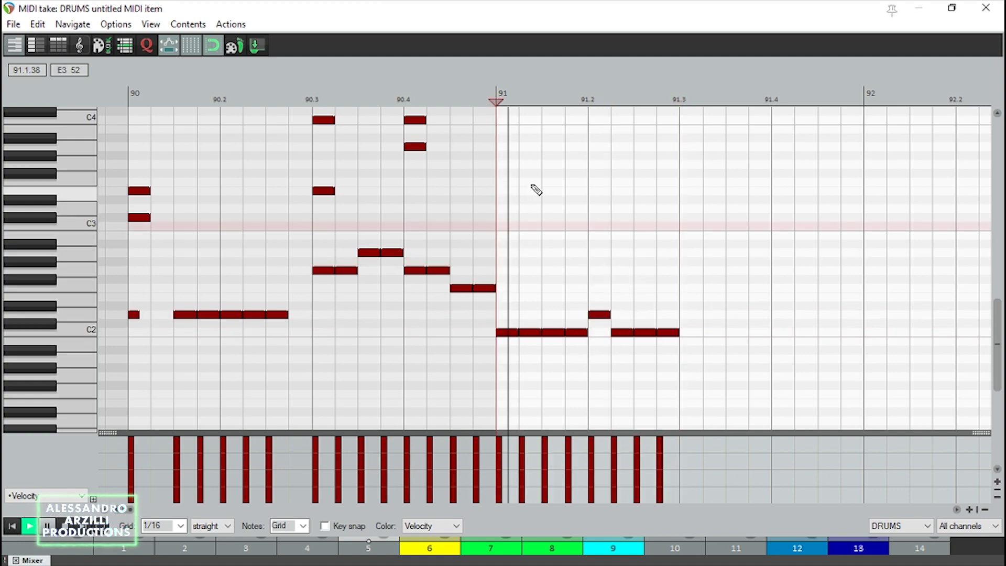
key("space")
Step: Copy the eight-note C2 and D2 pattern in bar 91, paste it three times to fill up to bar 93, and play the result
left_click_drag(734, 290, 530, 343)
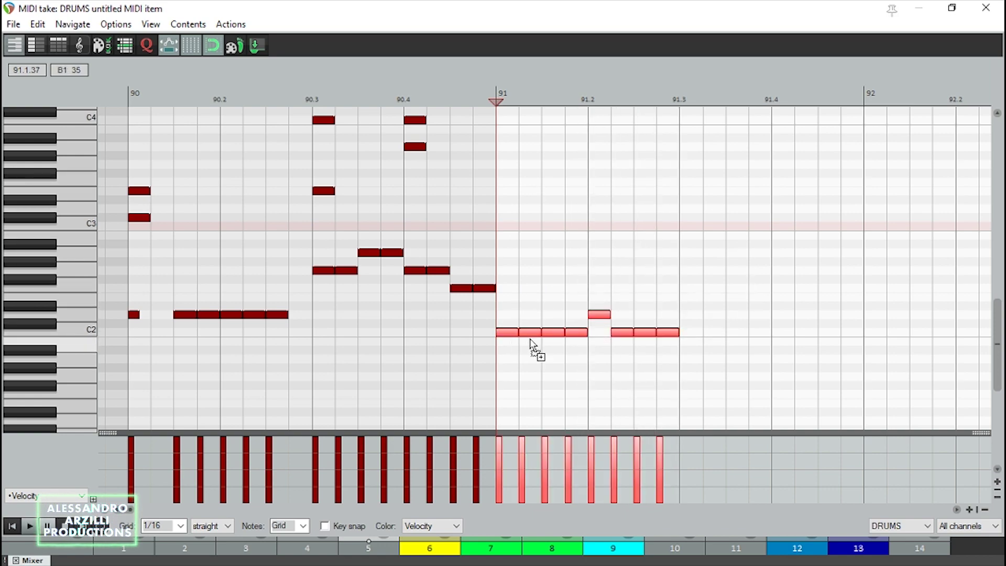
left_click(687, 309)
scroll(703, 291, "down", 2)
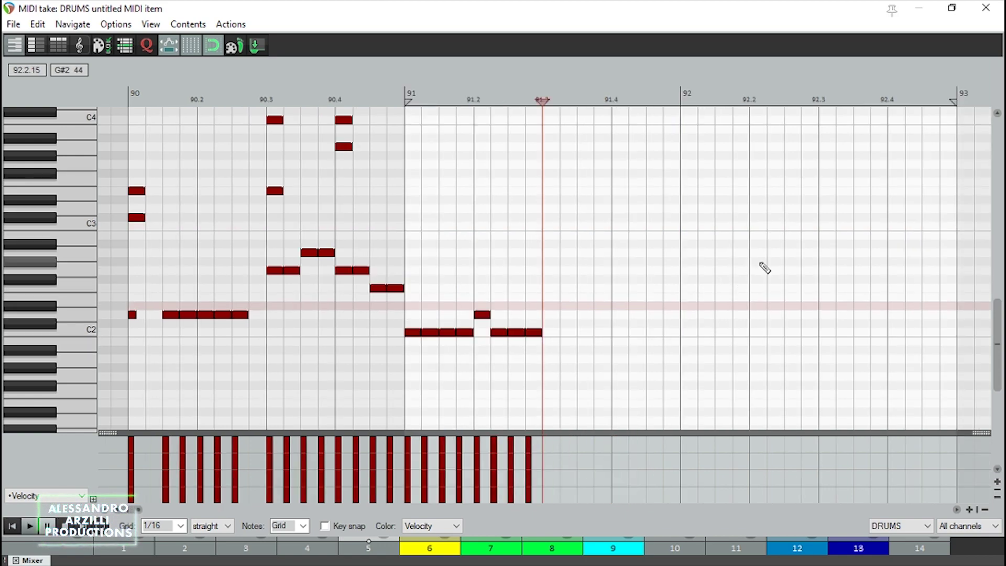
key("ctrl+v")
scroll(794, 261, "down", 1)
key("ctrl+v")
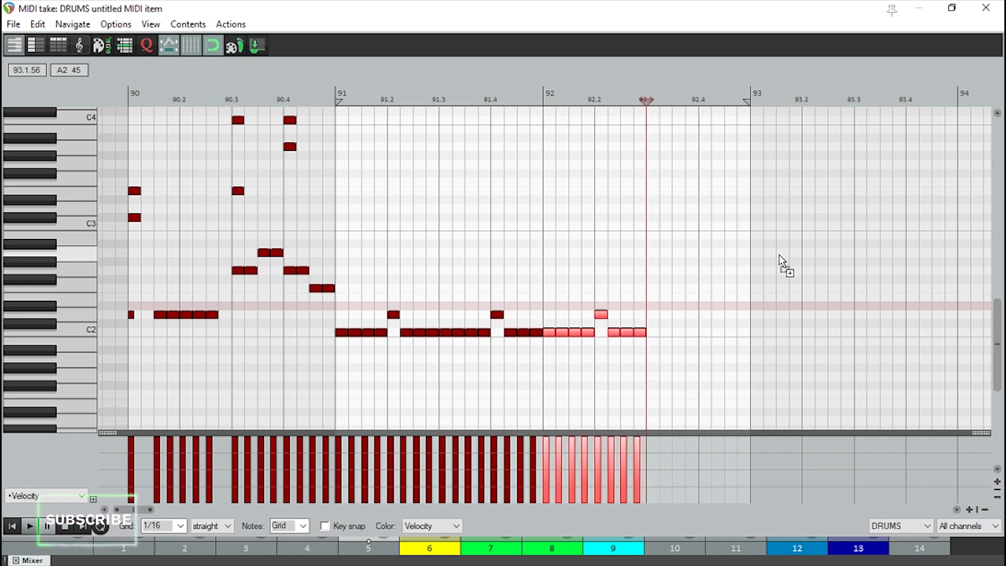
key("ctrl+v")
left_click(343, 233)
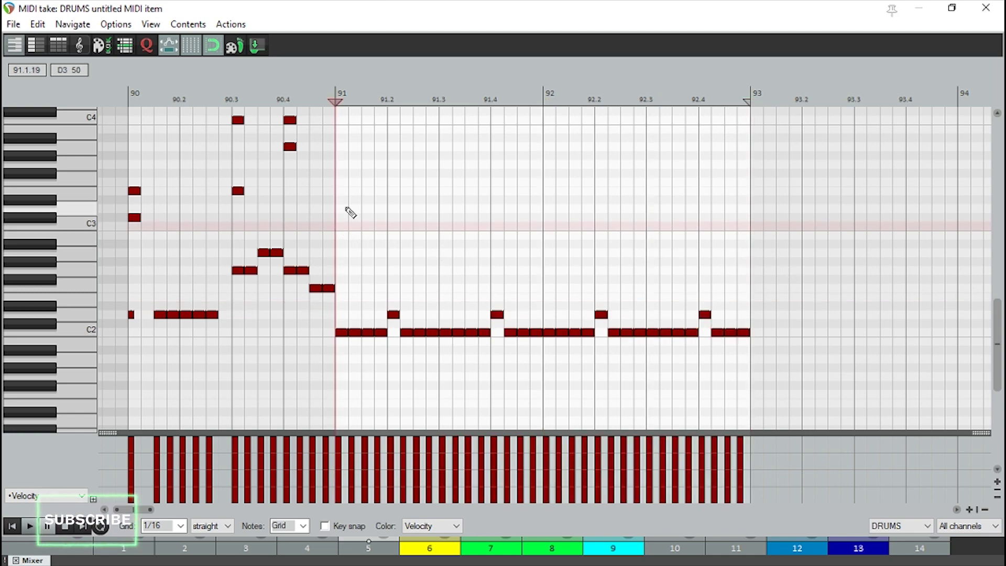
key("space")
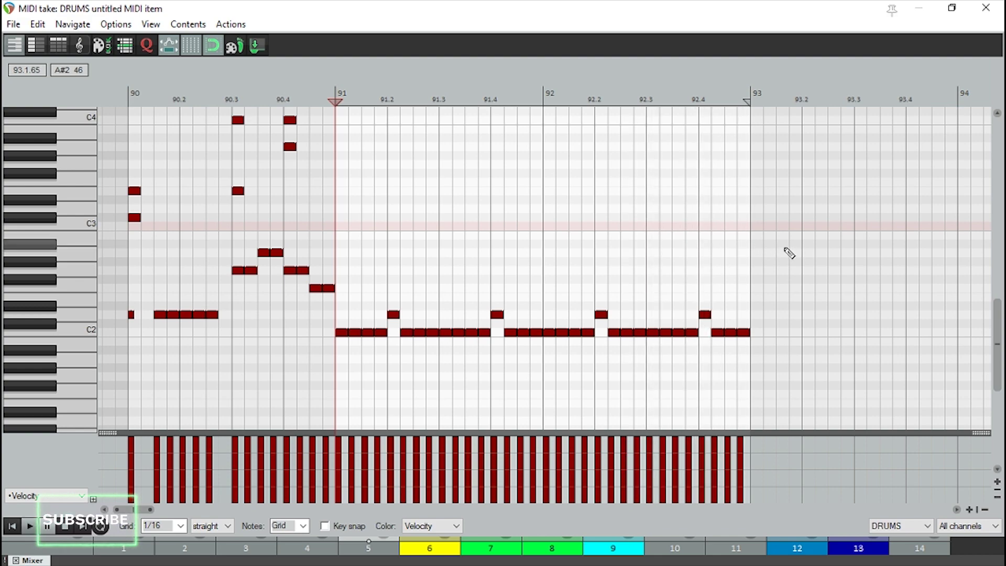
Step: Copy the notes of bars 91 and 92, paste them at bar 93 to fill up to bar 95, and play from bar 91
scroll(789, 253, "down", 2)
left_click_drag(662, 286, 292, 347)
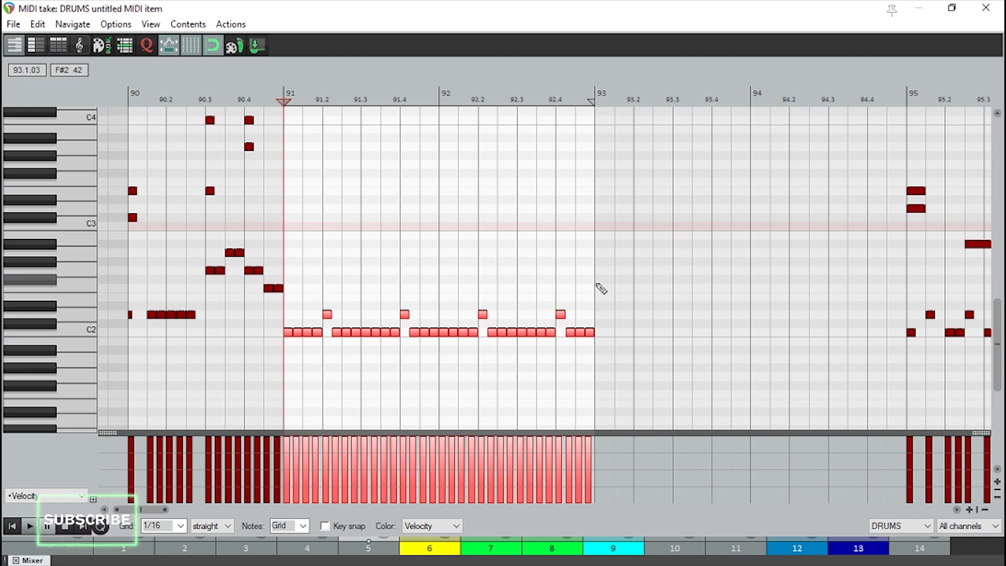
left_click(595, 280)
key("ctrl+v")
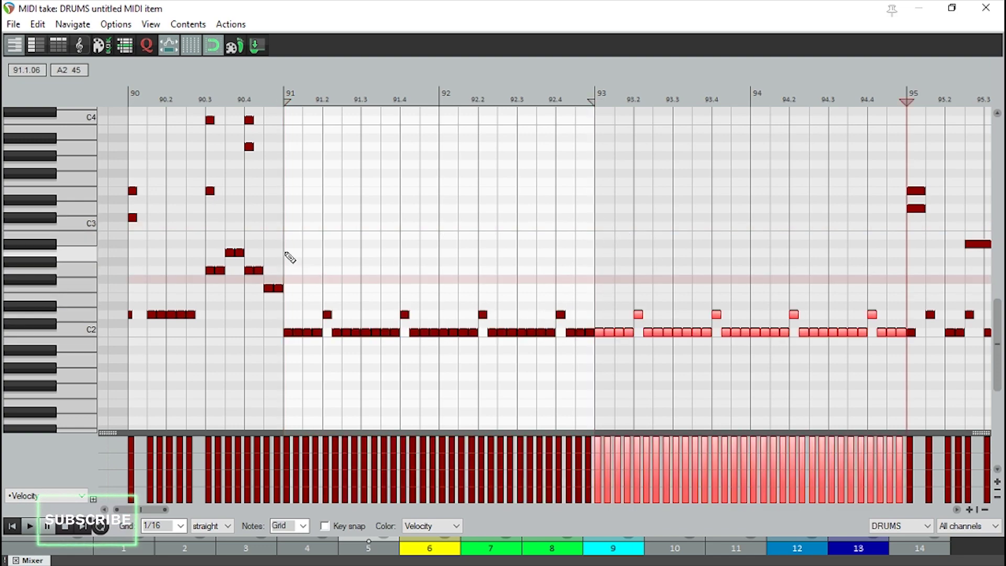
left_click(285, 253)
key("space")
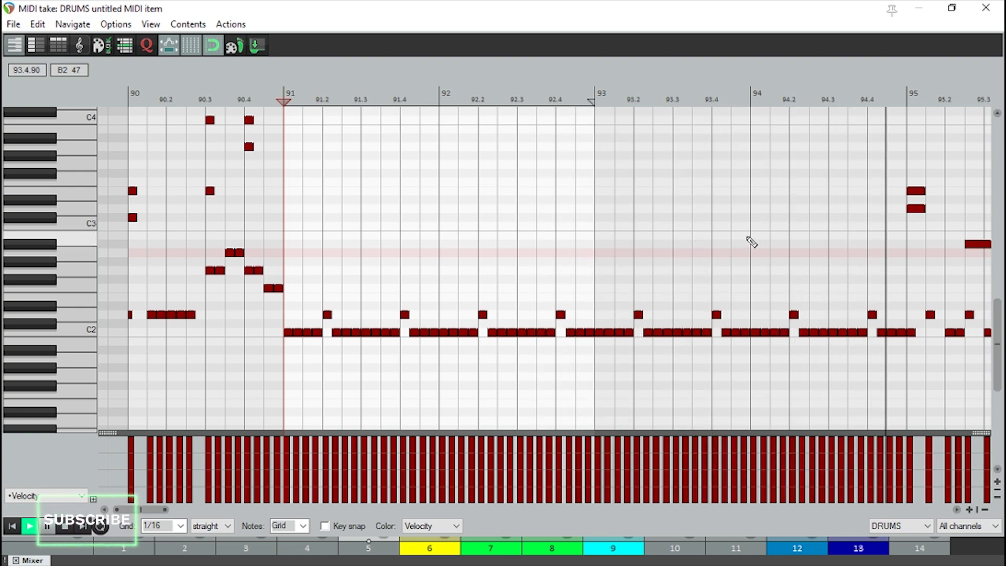
key("space")
Step: Stop playback and add a 1/16 note on A#2 at 91.2, above the first D2 hit of bar 91
scroll(288, 211, "up", 3)
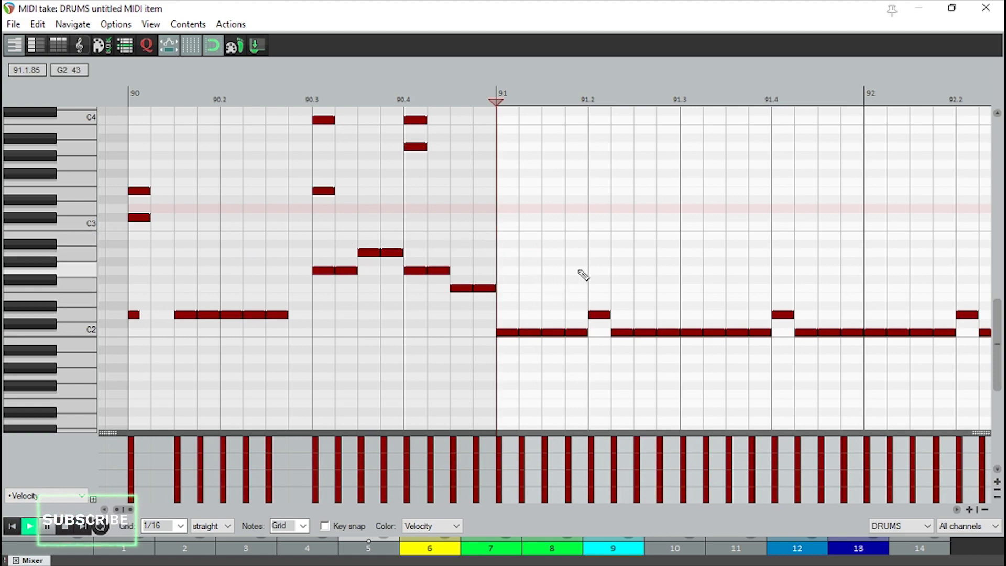
key("space")
left_click(601, 244)
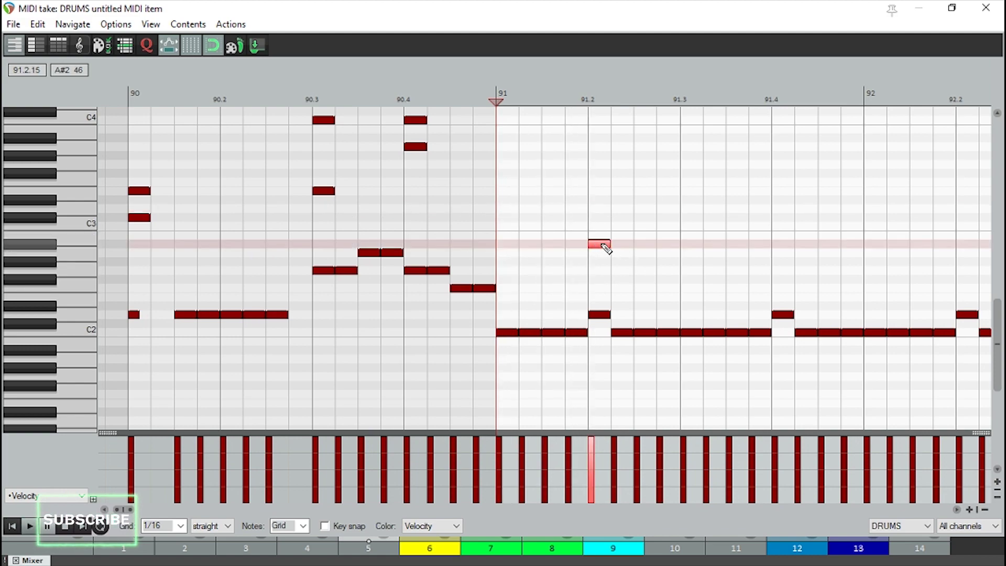
mouse_move(606, 256)
left_mouse_down()
mouse_move(601, 200)
mouse_move(607, 248)
left_mouse_up()
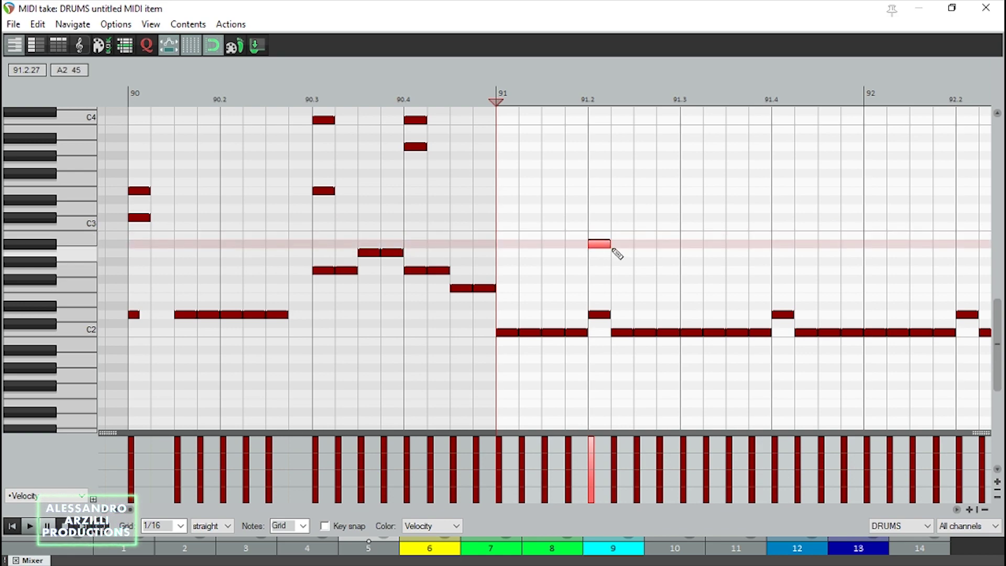
Step: Lengthen the A#2 note at 91.2 to one beat, repeat it on every beat up to 92.4, and play from bar 91
scroll(609, 256, "down", 1)
key("space")
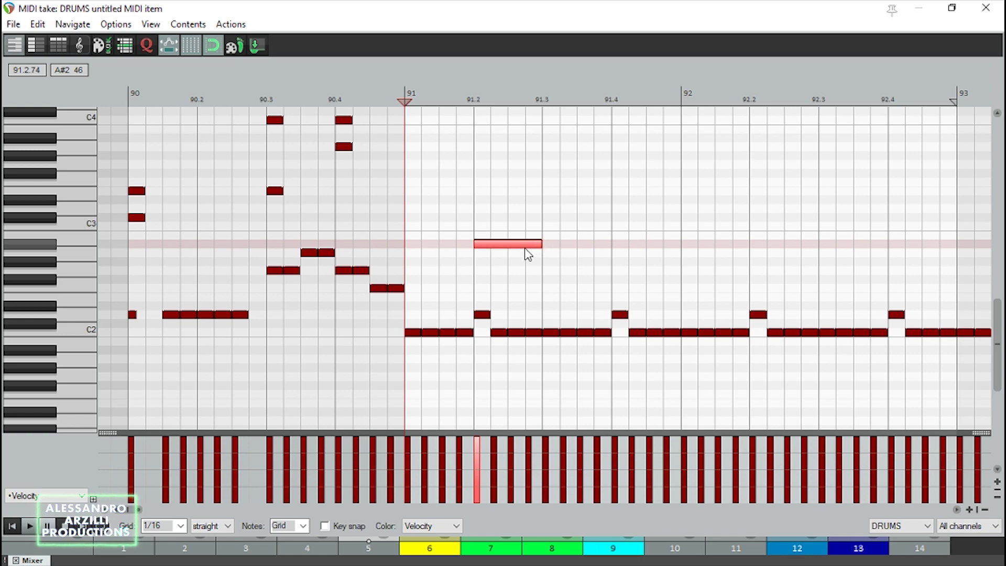
left_click(550, 228)
scroll(608, 236, "down", 1)
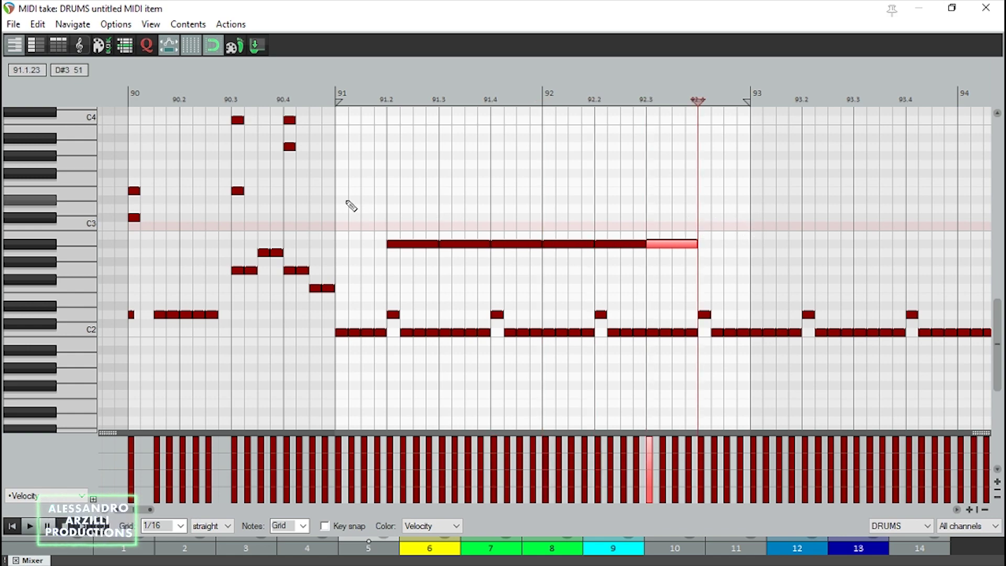
key("space")
key("space")
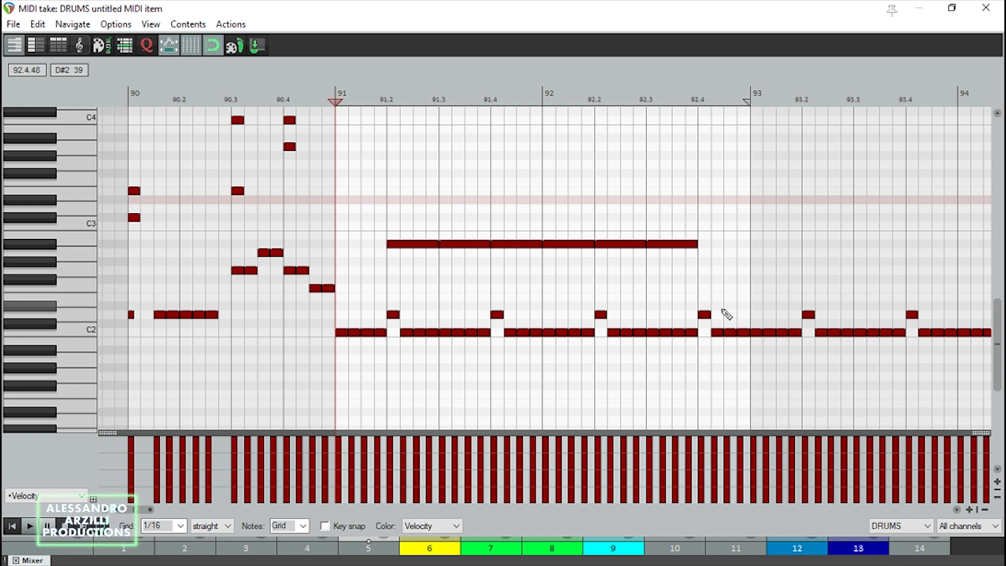
Step: Add a one-beat E3 cymbal note at the start of bar 91 and play bars 91 and 92
left_click(340, 192)
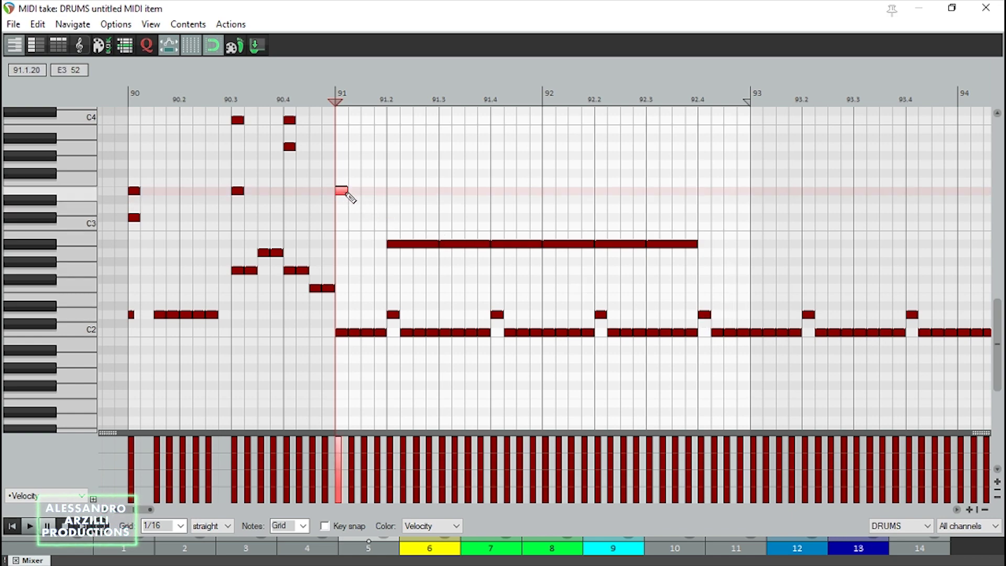
key("space")
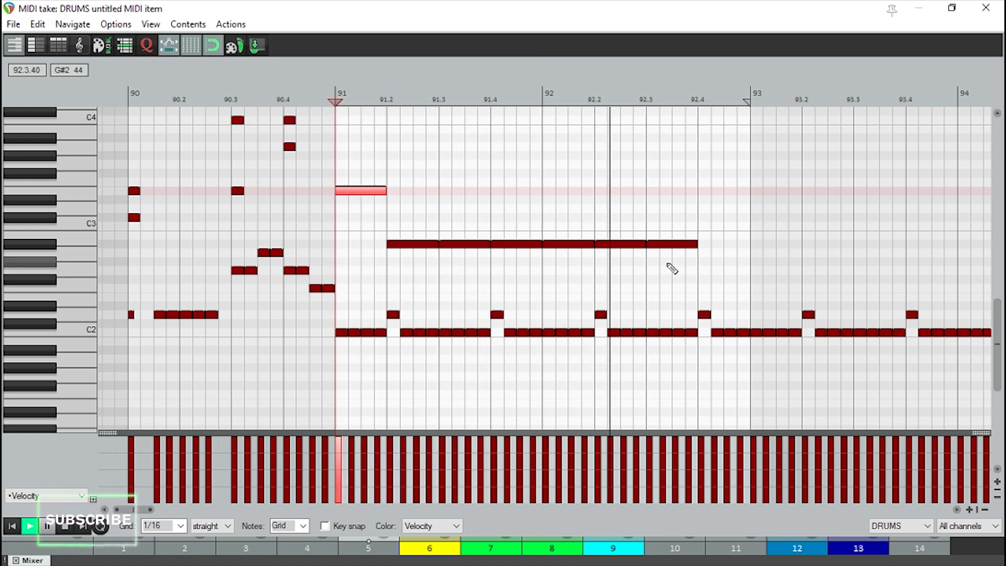
key("space")
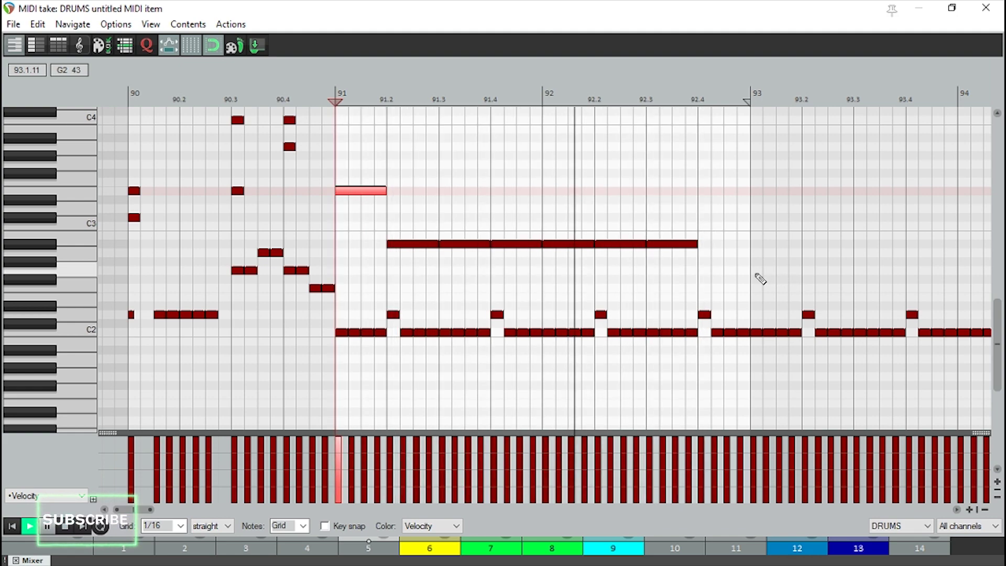
key("space")
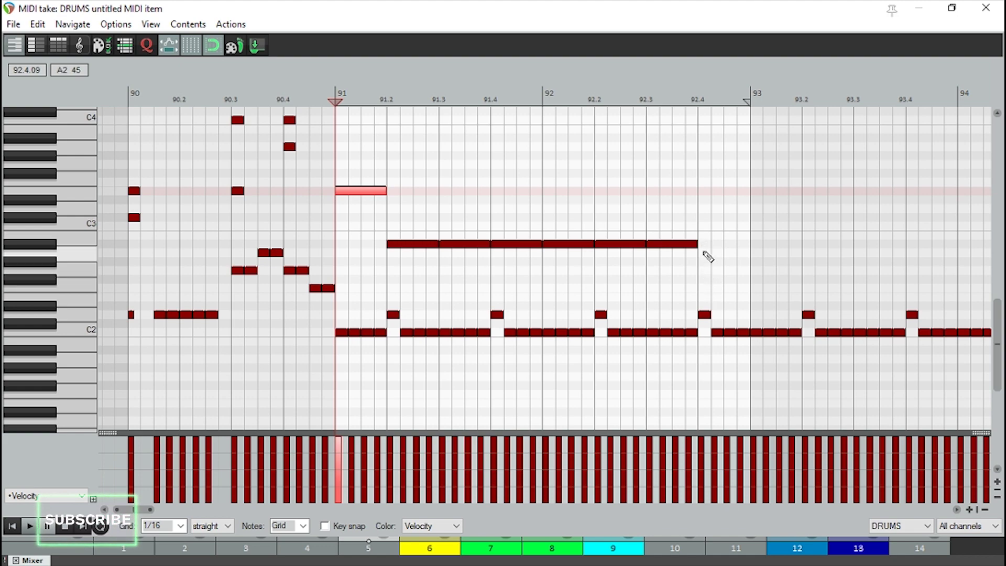
Step: Add a one-beat A#2 note at 92.4 and a one-beat A3 note at the start of bar 91, and play the result
left_click_drag(707, 244, 723, 245)
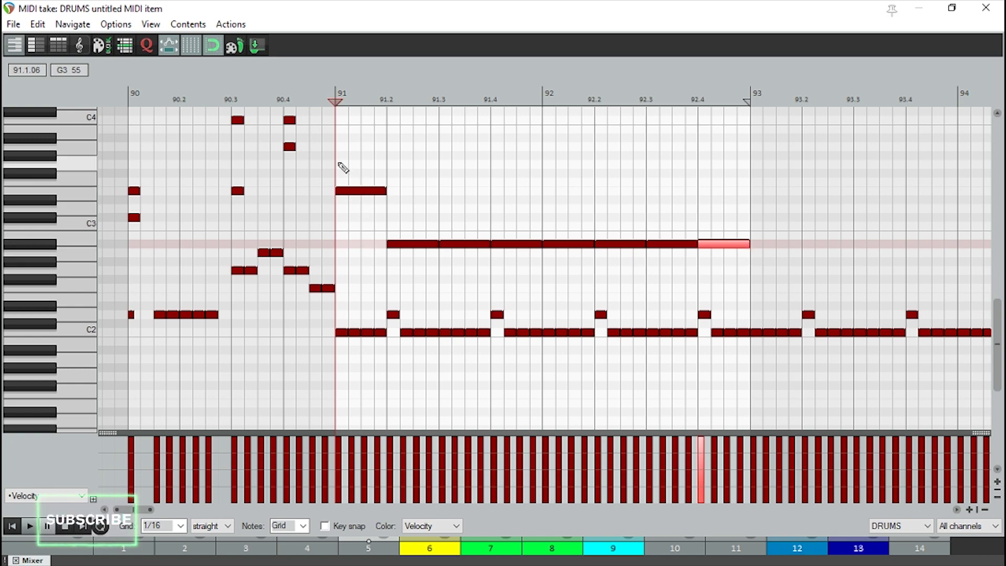
mouse_move(339, 164)
left_mouse_down()
mouse_move(395, 167)
mouse_move(392, 154)
left_mouse_up()
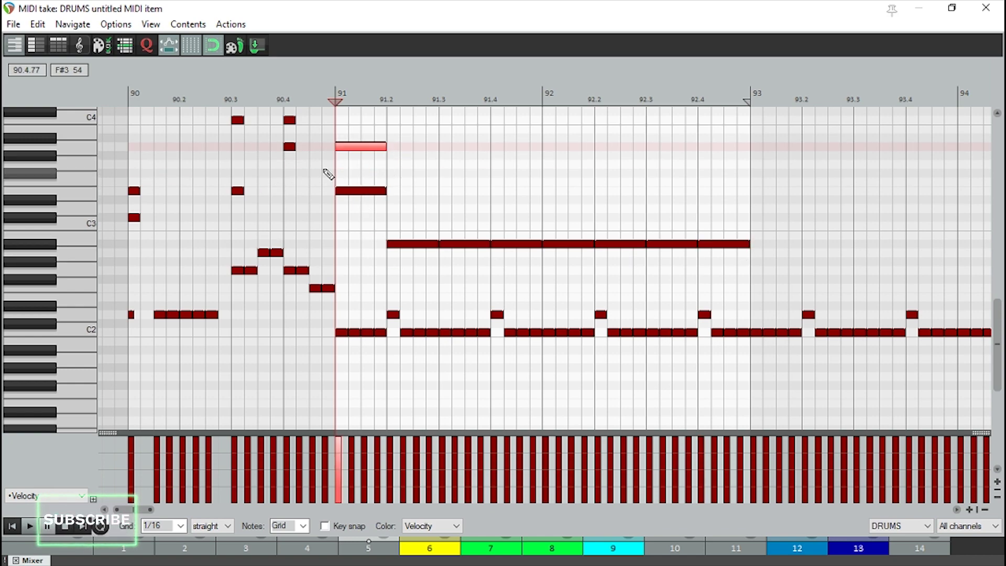
key("space")
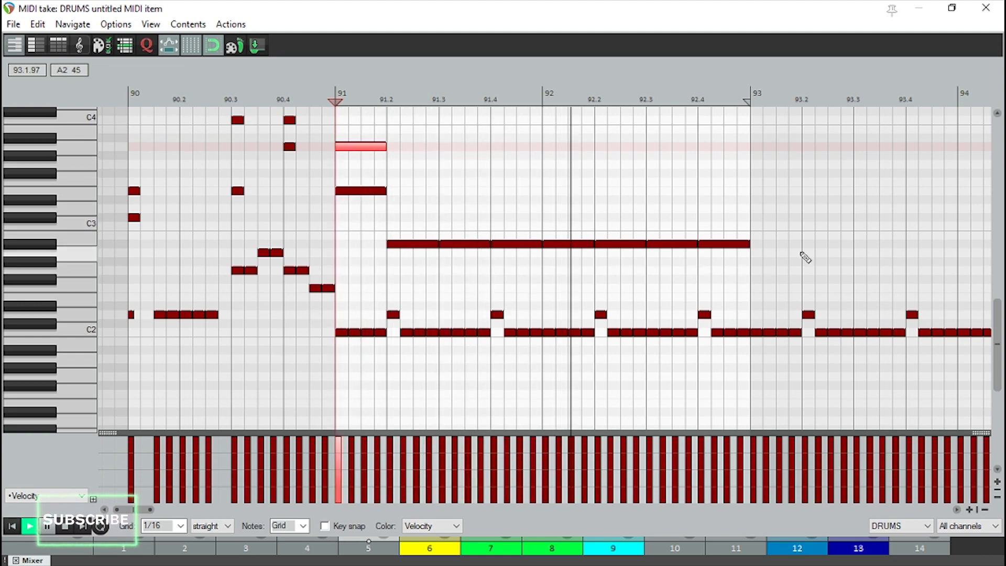
key("space")
Step: Copy the cymbal notes of bars 91 and 92, paste them at bar 93, and play the transition into bar 93
left_click_drag(776, 131, 374, 264)
left_click(748, 164)
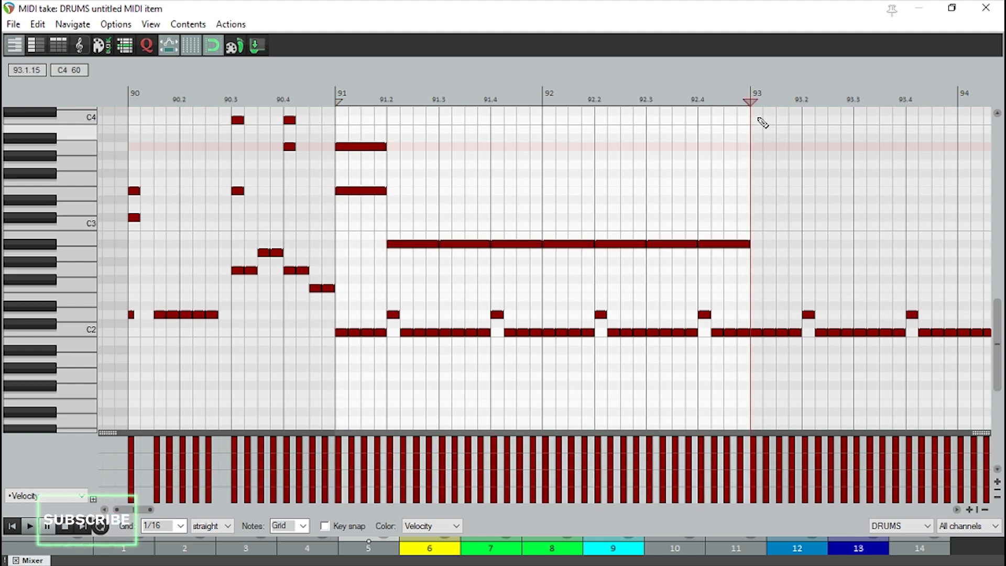
key("space")
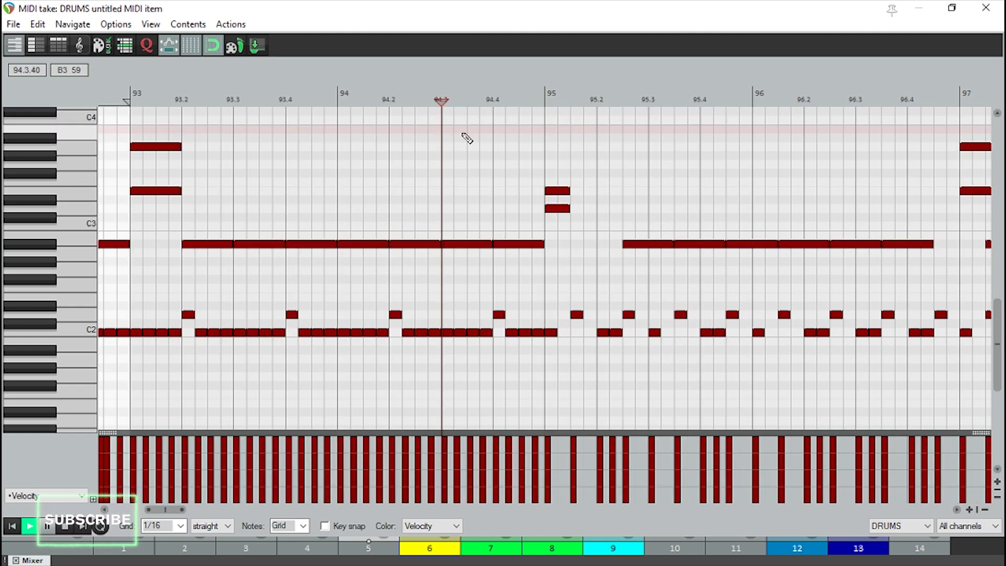
key("space")
scroll(451, 197, "down", 3)
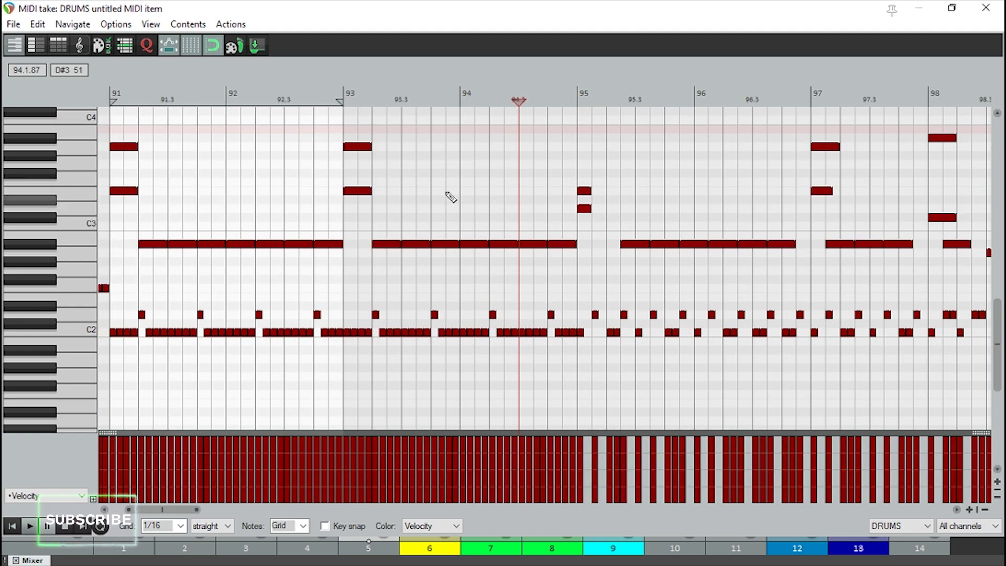
left_click(261, 101)
scroll(262, 102, "up", 2)
key("space")
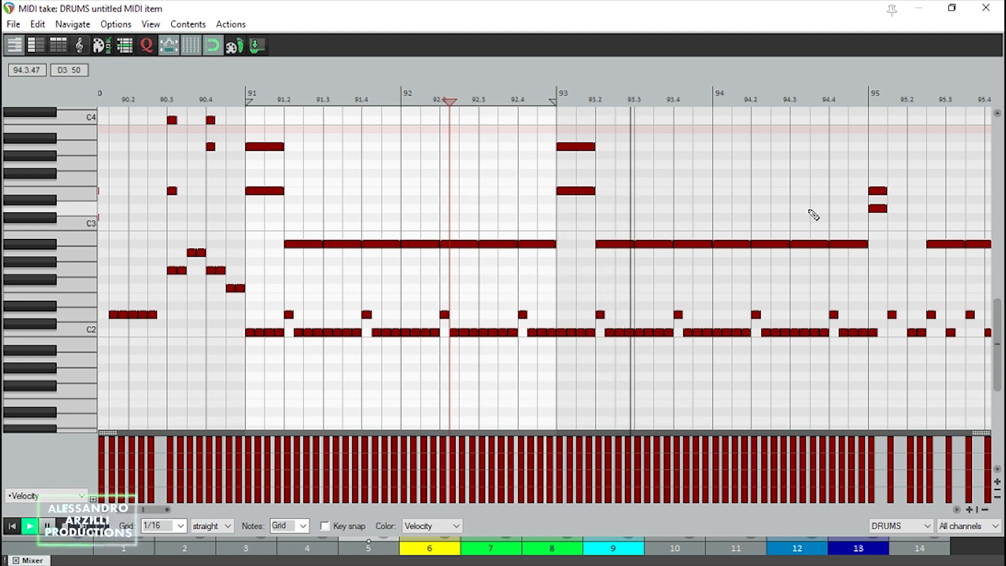
key("space")
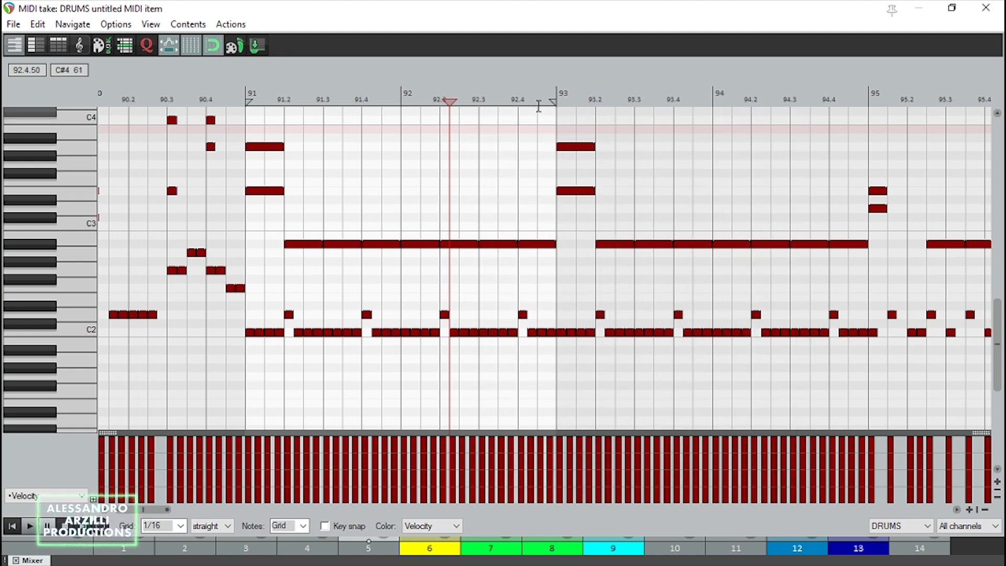
Step: Move the A3 cymbal note at bar 93 up to A#3, keep the lower one on E3, and play across bar 93
scroll(539, 106, "up", 2)
left_click(598, 148)
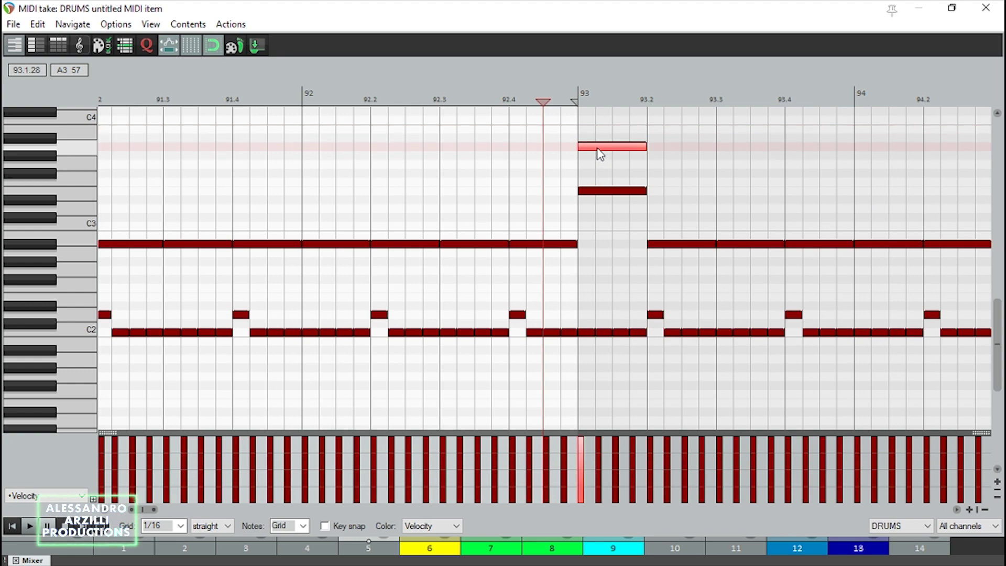
left_click_drag(600, 154, 601, 143)
mouse_move(606, 188)
left_mouse_down()
mouse_move(606, 120)
mouse_move(610, 192)
left_mouse_up()
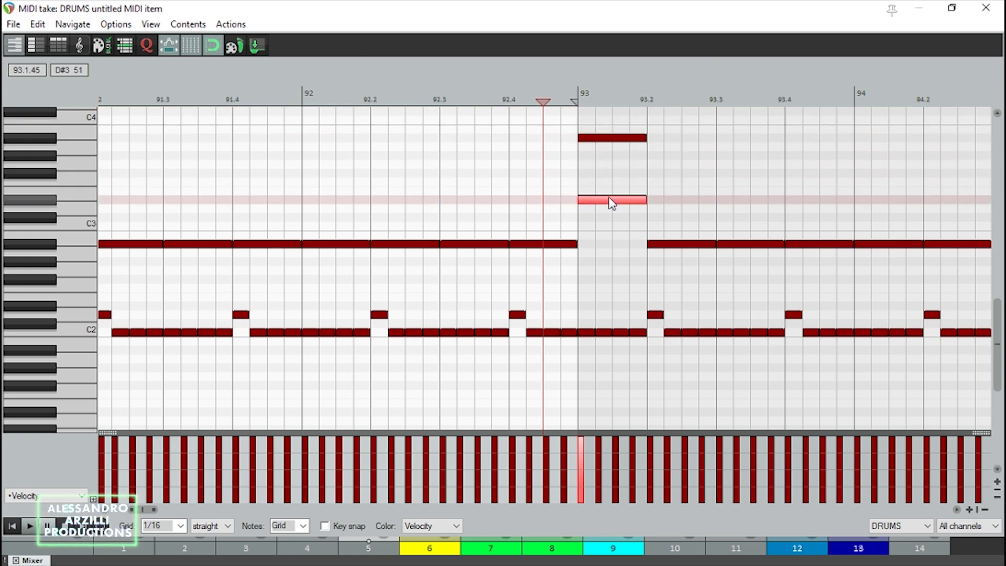
key("space")
scroll(727, 257, "down", 2)
scroll(778, 254, "down", 1)
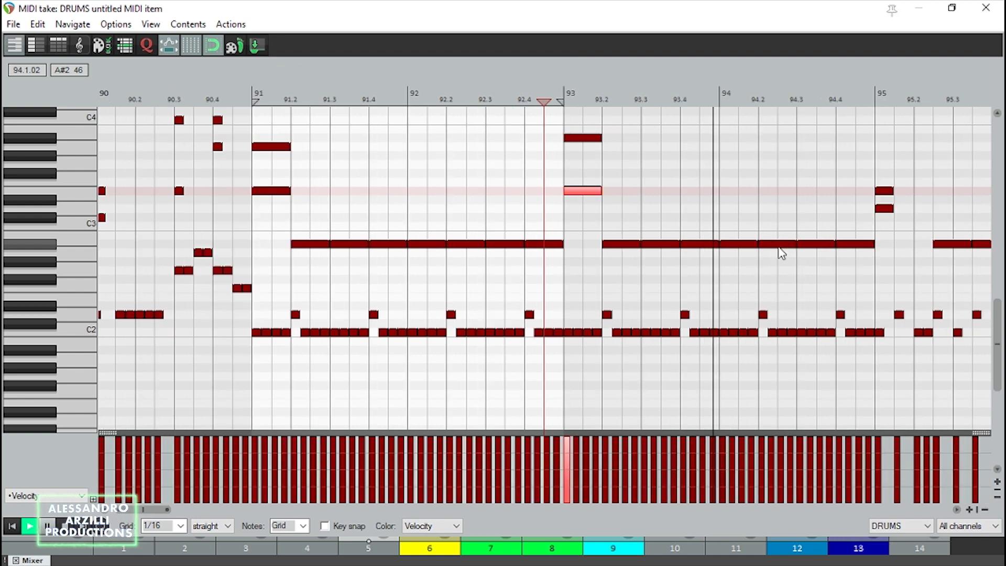
scroll(784, 231, "down", 1)
key("space")
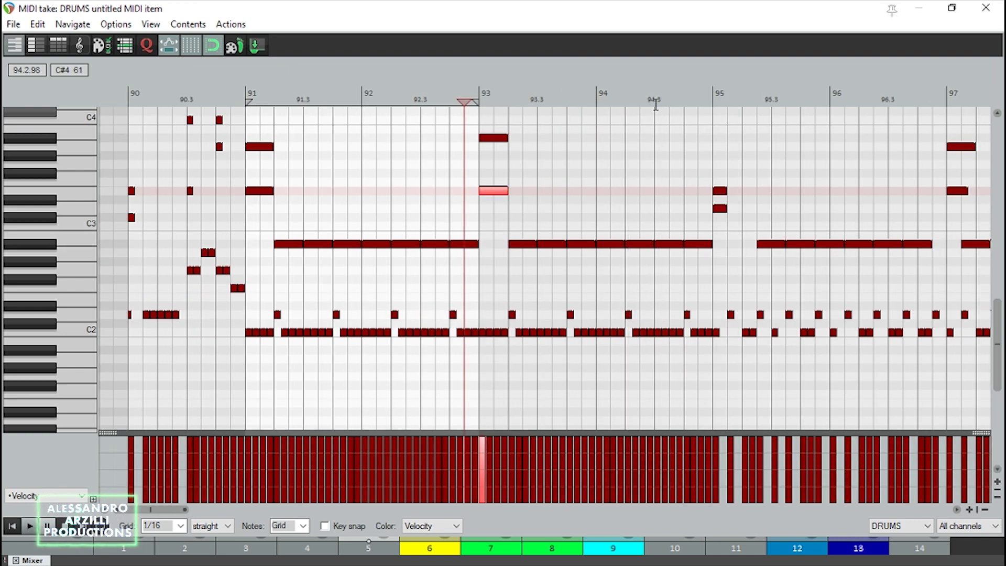
Step: Turn the kick and snare notes from 94.3 to 95 into a tom fill with two notes each on G2, F2, G2 and A2
left_click(655, 104)
scroll(654, 209, "up", 2)
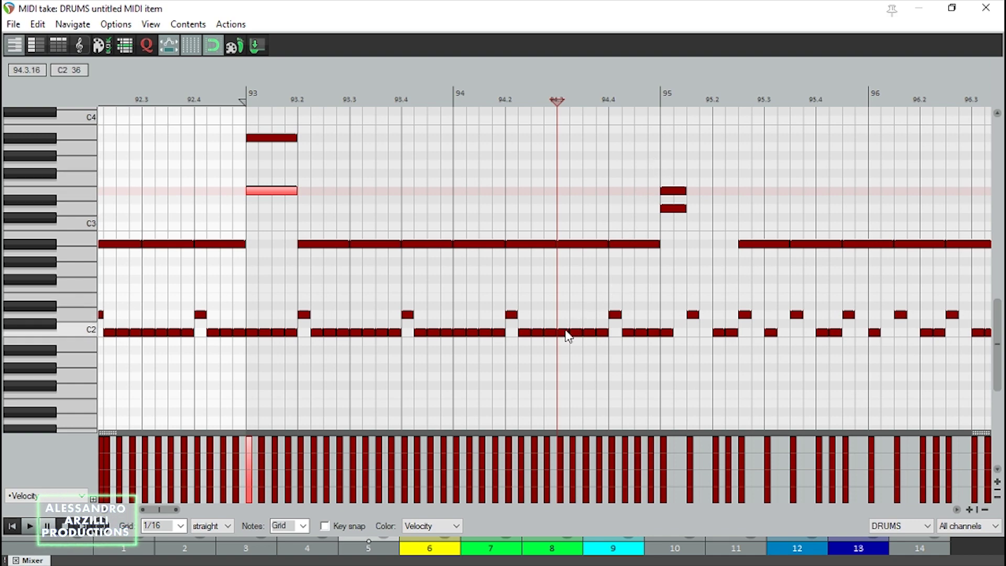
left_click_drag(565, 332, 588, 288)
left_click_drag(600, 334, 618, 273)
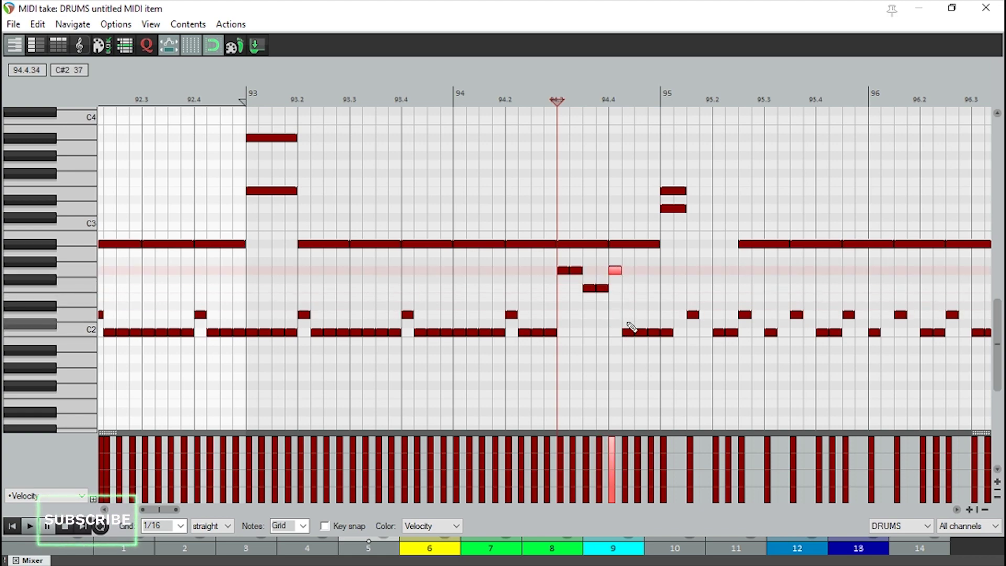
left_click_drag(631, 338, 628, 273)
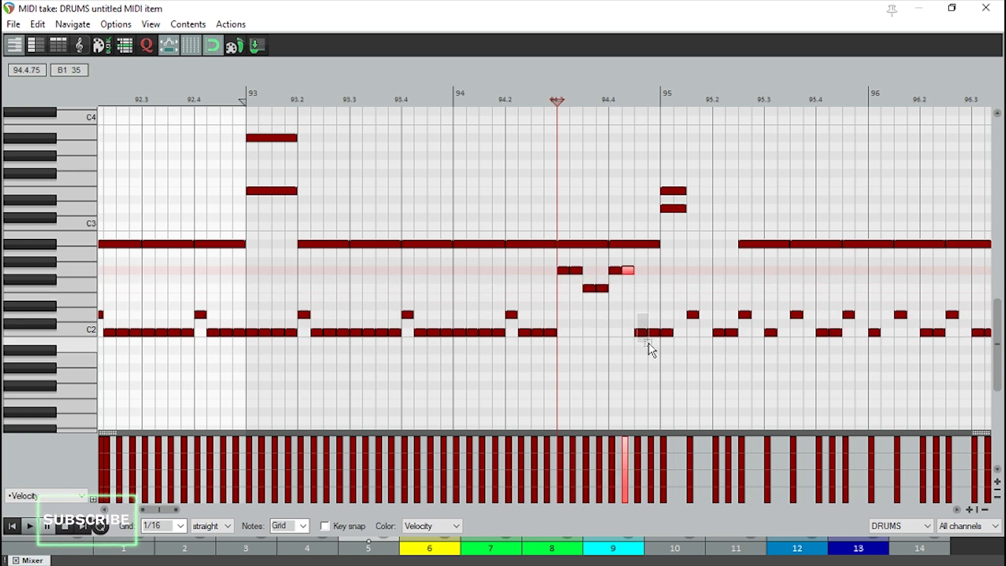
left_click_drag(651, 348, 644, 256)
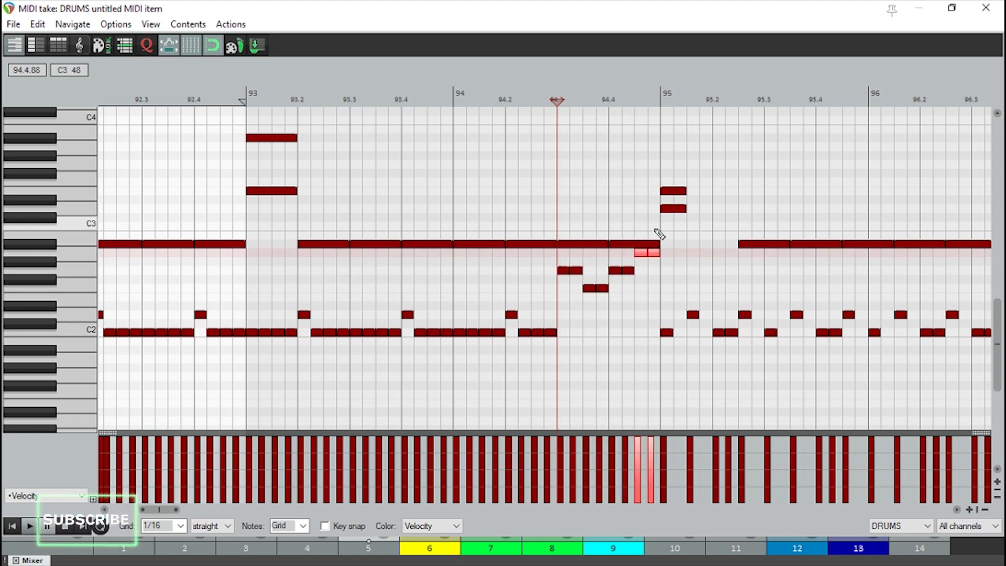
Step: Delete the two A#2 cymbal notes above the tom fill from 94.3 to 95 and play the passage from bar 93
left_click_drag(635, 234, 597, 249)
key("Delete")
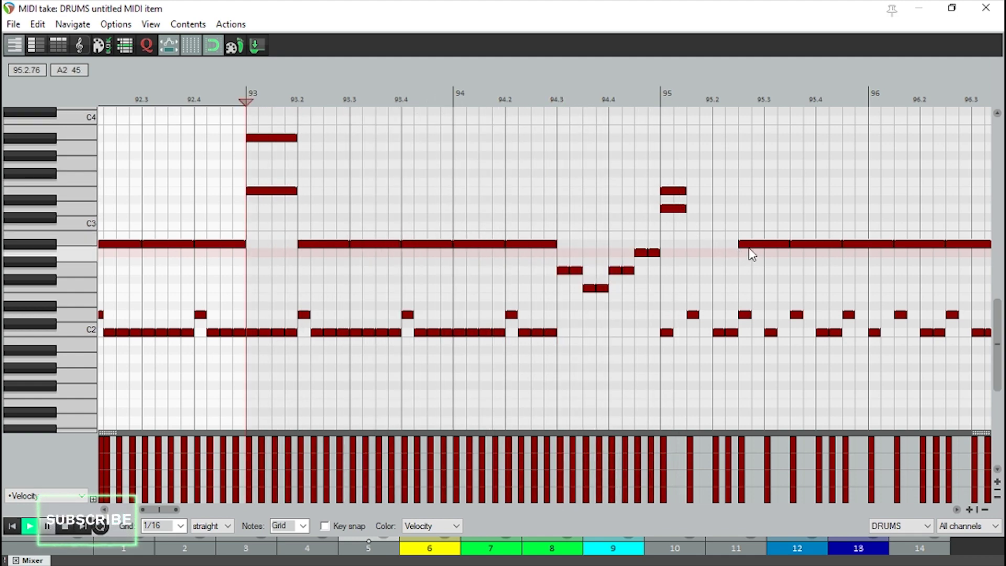
scroll(681, 241, "down", 3)
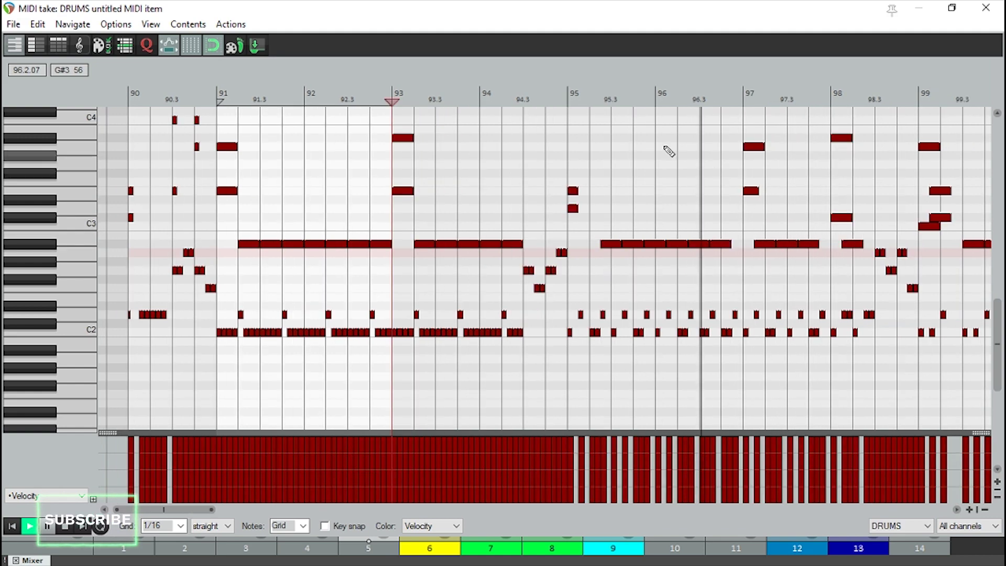
left_click(567, 102)
scroll(582, 256, "up", 2)
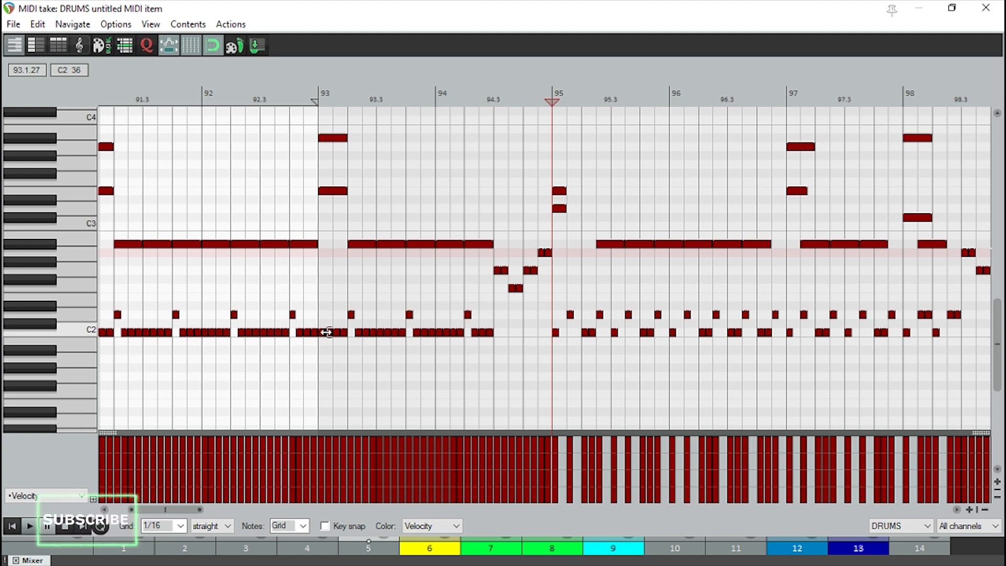
Step: Audition individual C2 kick and D2 snare notes in bars 93 to 95 to compare the snare placement before and after bar 95
left_click(351, 315)
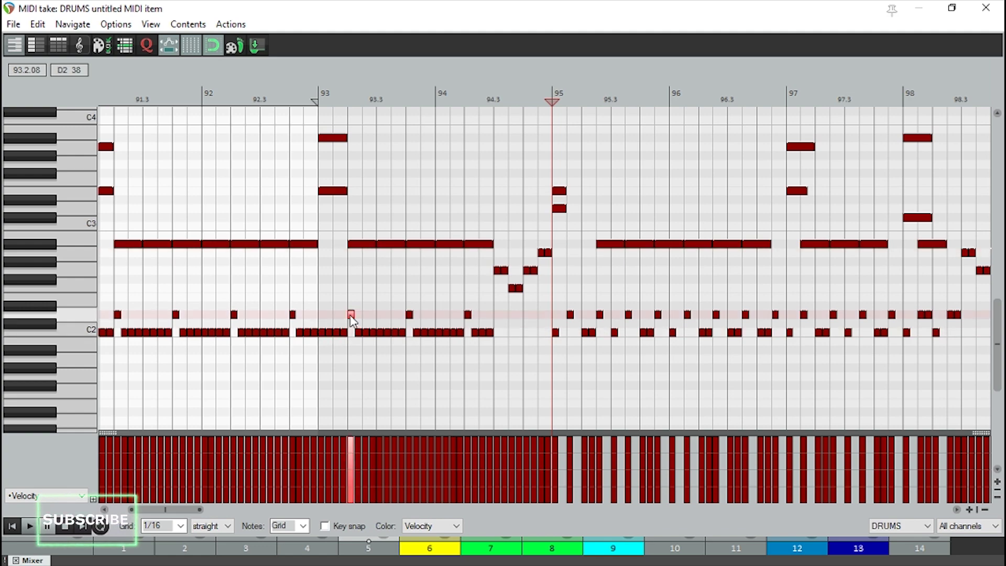
left_click(378, 334)
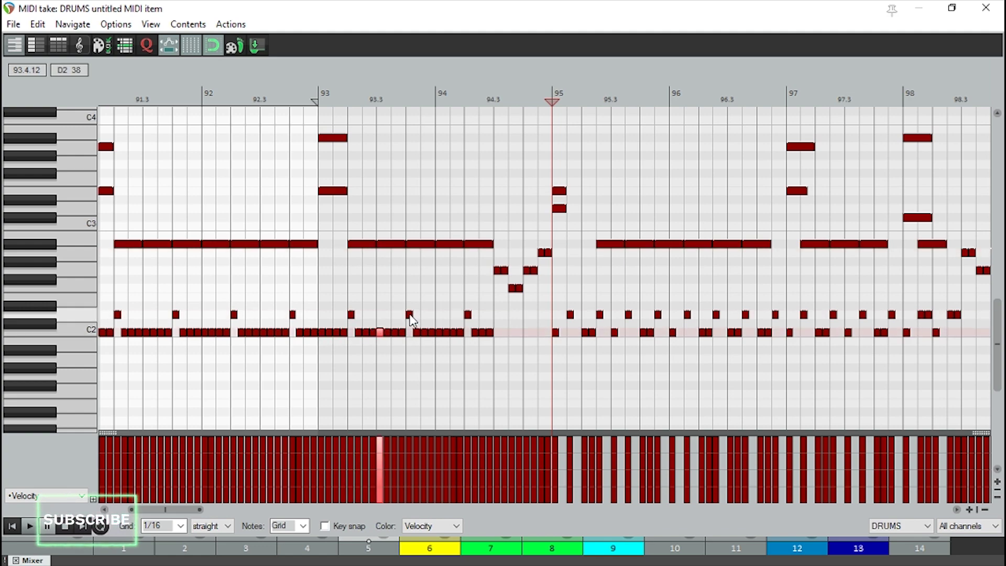
left_click(409, 315)
left_click(443, 333)
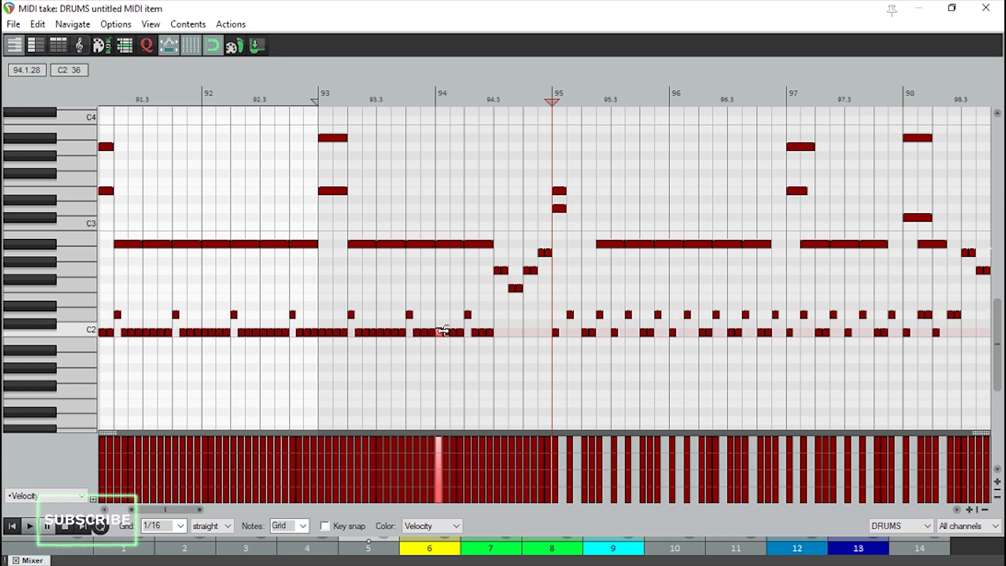
left_click(468, 315)
left_click(556, 331)
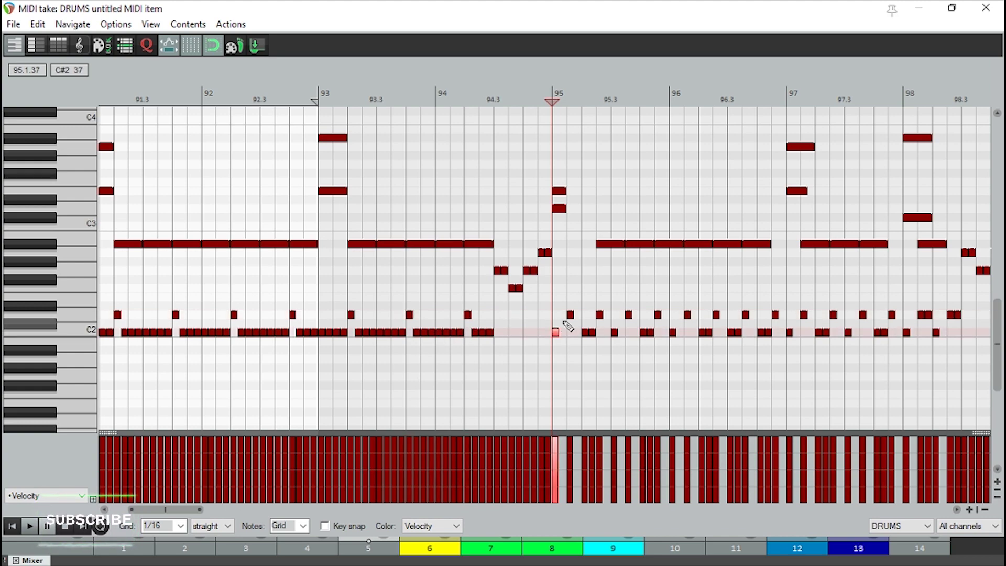
left_click(570, 314)
left_click(599, 315)
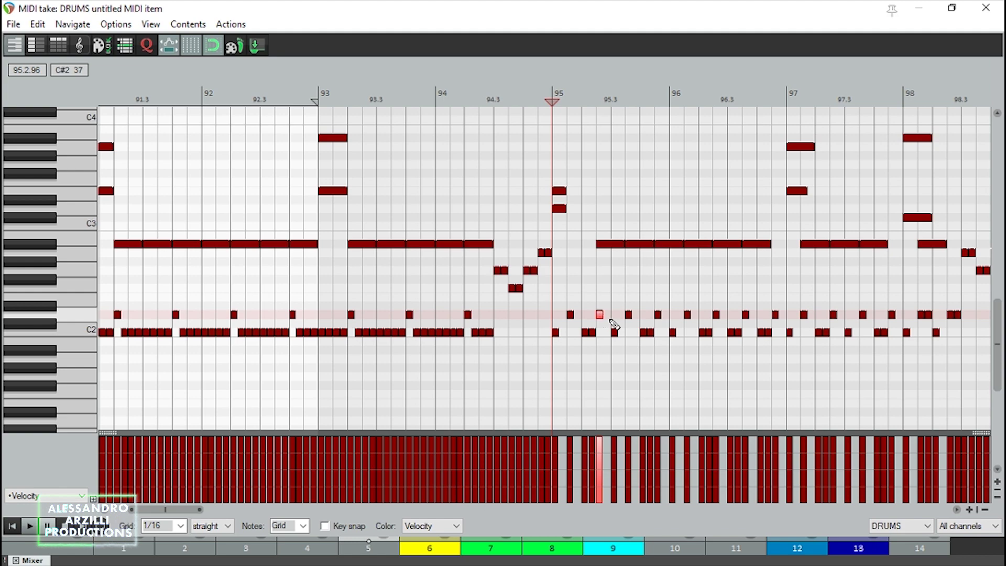
left_click(628, 315)
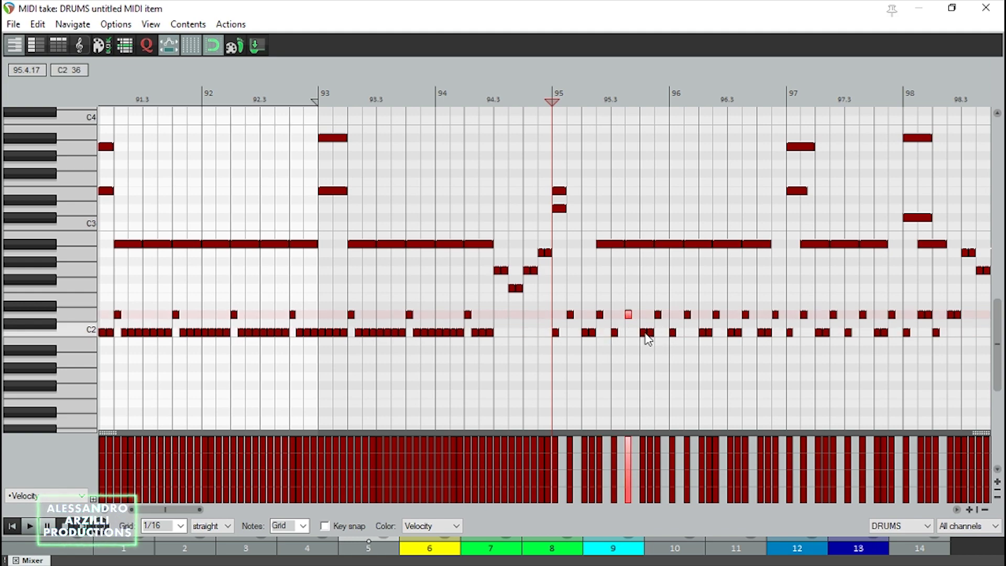
left_click(658, 315)
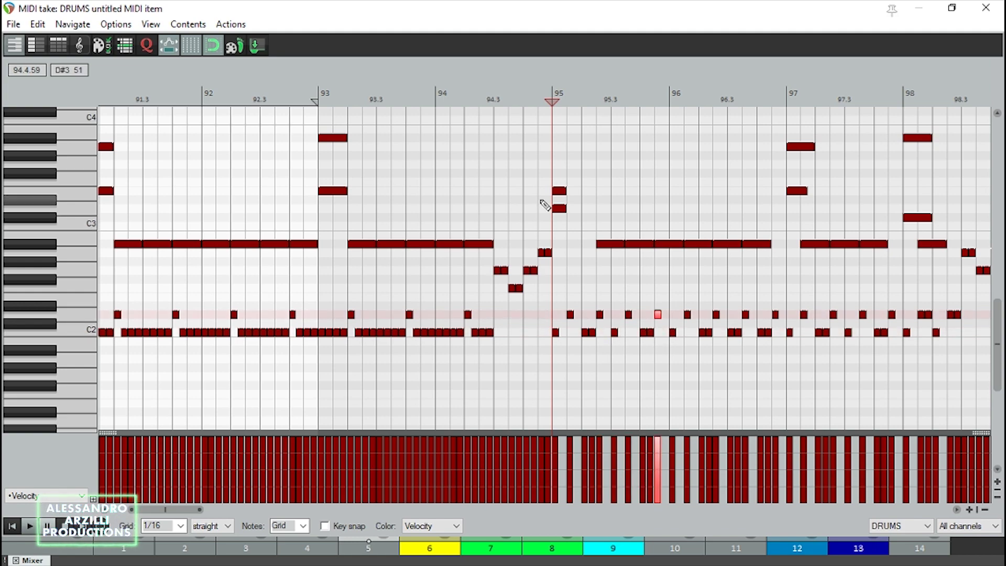
Step: Play the pattern from bar 93, and restart playback from bar 95 to compare the two grooves
left_click(322, 127)
key("space")
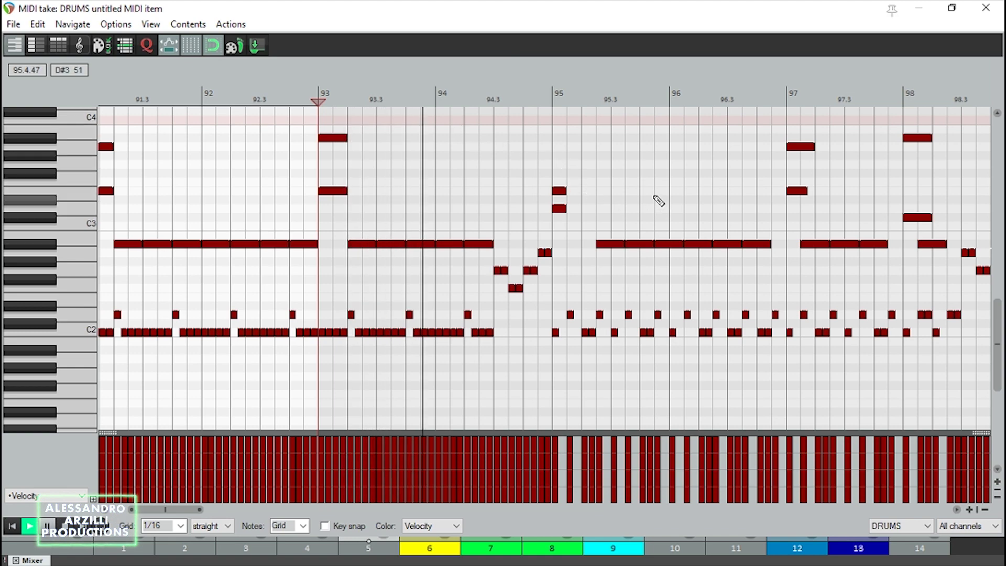
left_click(555, 173)
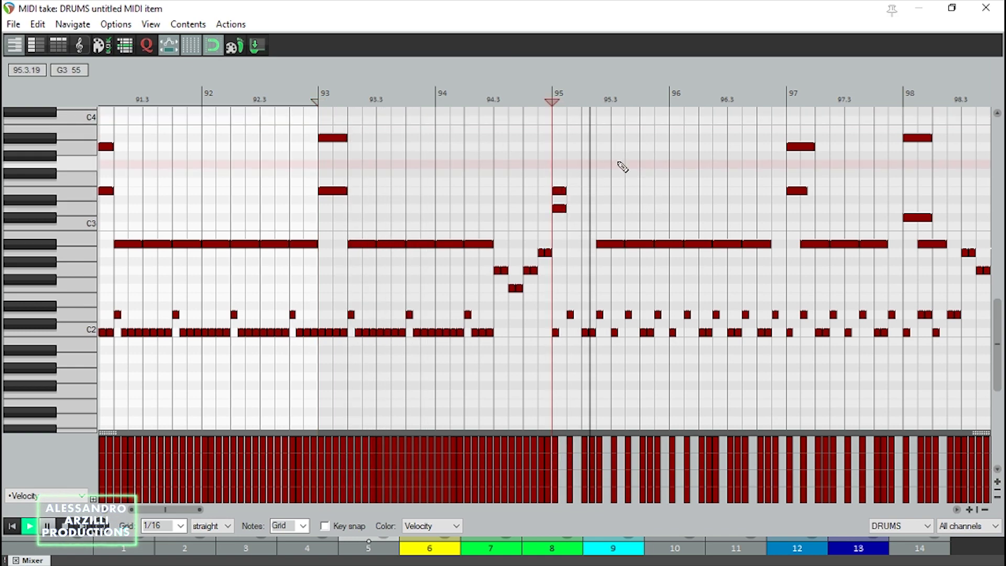
Step: Delete all drum notes between bars 95 and 99 and play the passage from bar 93
key("space")
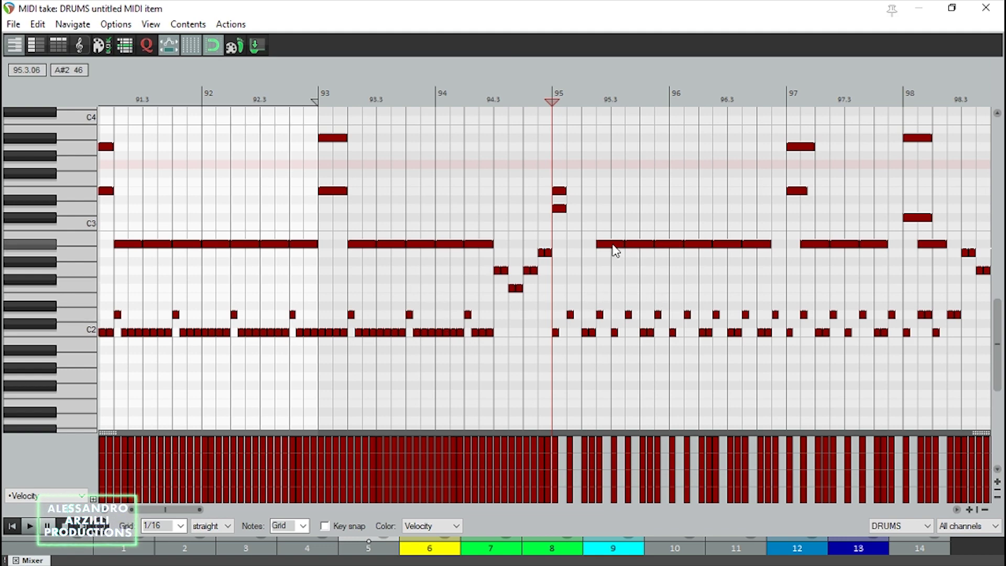
key("space")
scroll(864, 196, "down", 2)
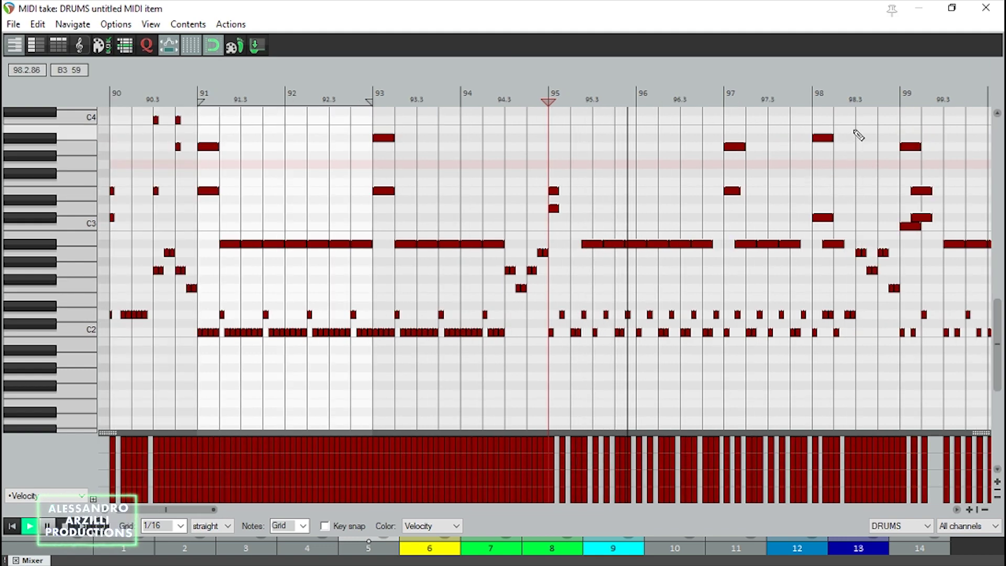
key("space")
left_click_drag(897, 117, 557, 340)
key("Delete")
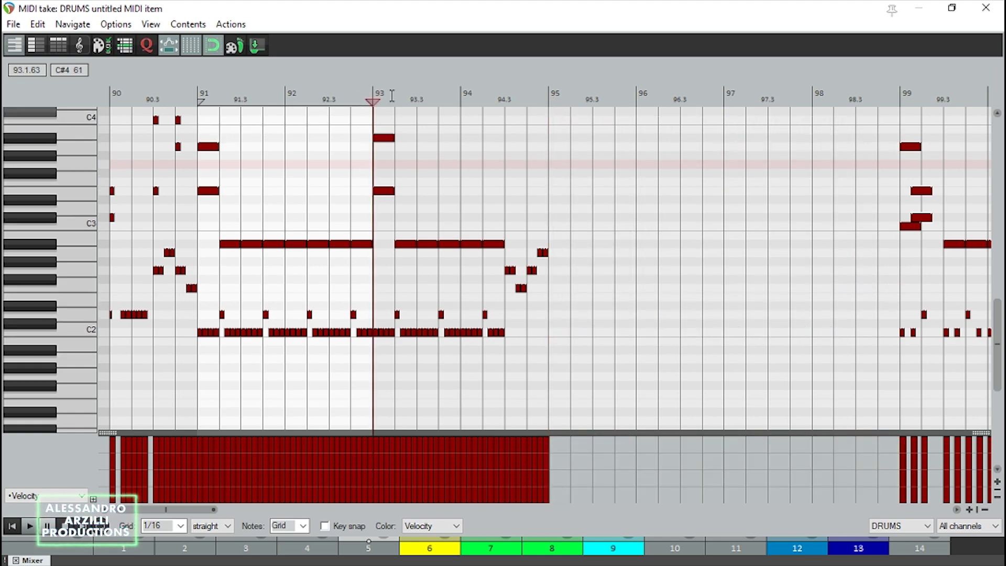
key("space")
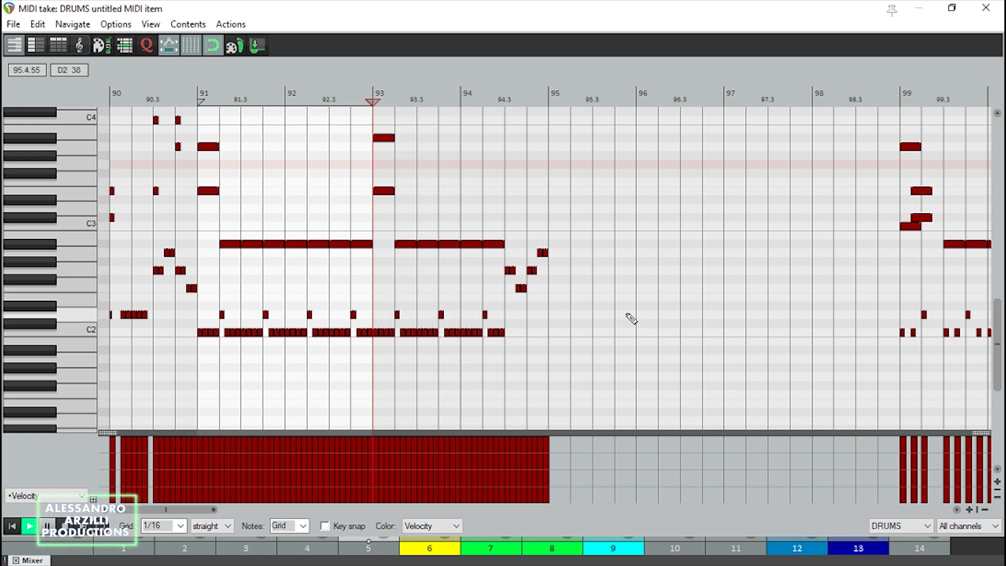
key("space")
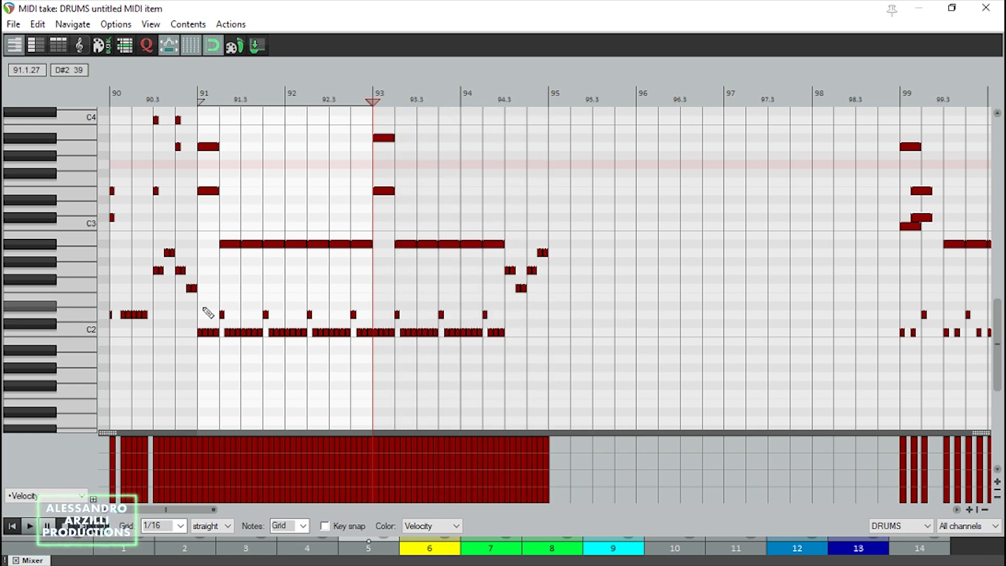
Step: Copy the kick and snare notes from 91 to 91.3 and paste them at the start of bar 95
left_click_drag(200, 300, 238, 346)
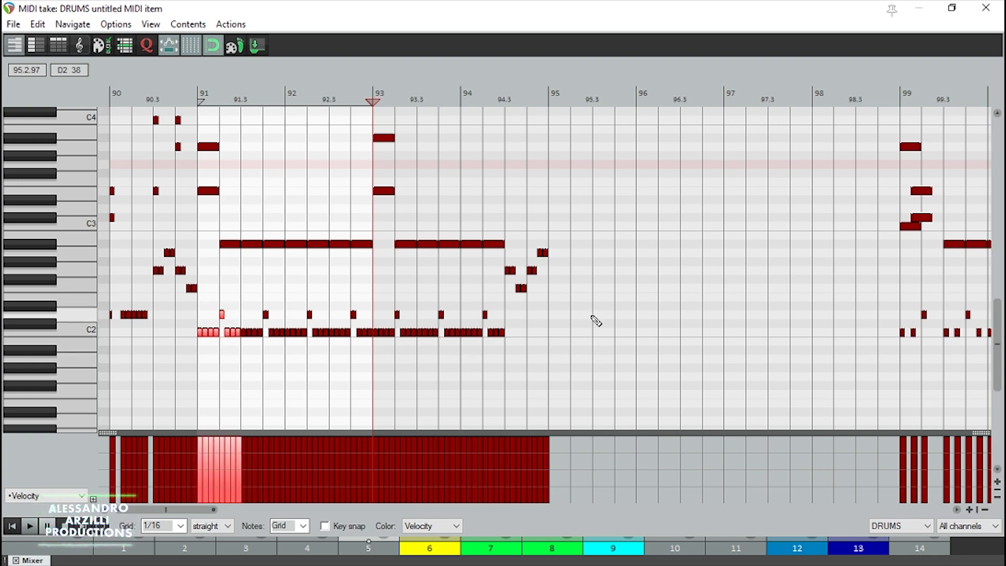
left_click(547, 247)
scroll(576, 267, "up", 3)
key("ctrl+v")
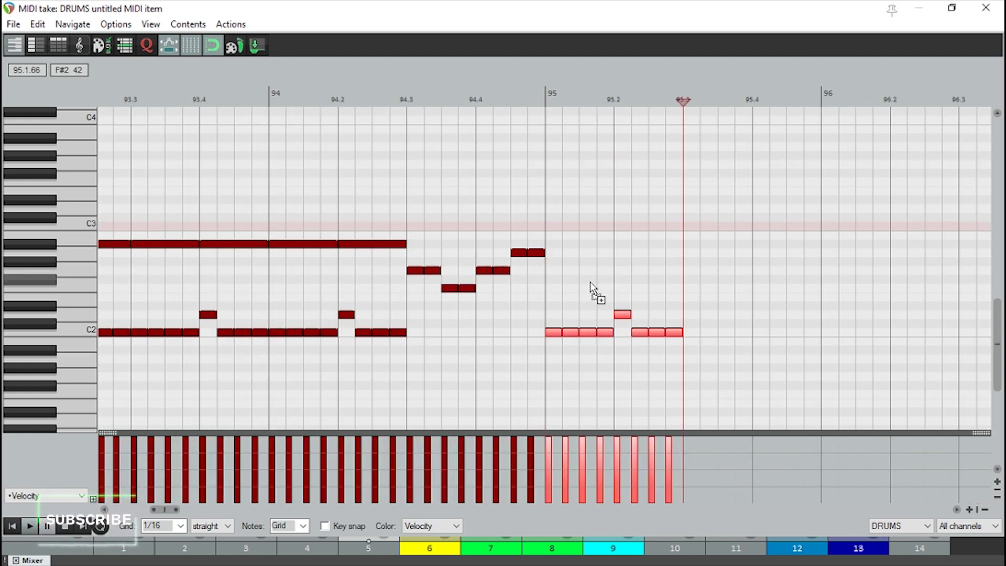
Step: Rearrange the first half of bar 95 so a D2 snare falls midway through each beat, with C2 kicks on the other sixteenths
left_click(550, 231)
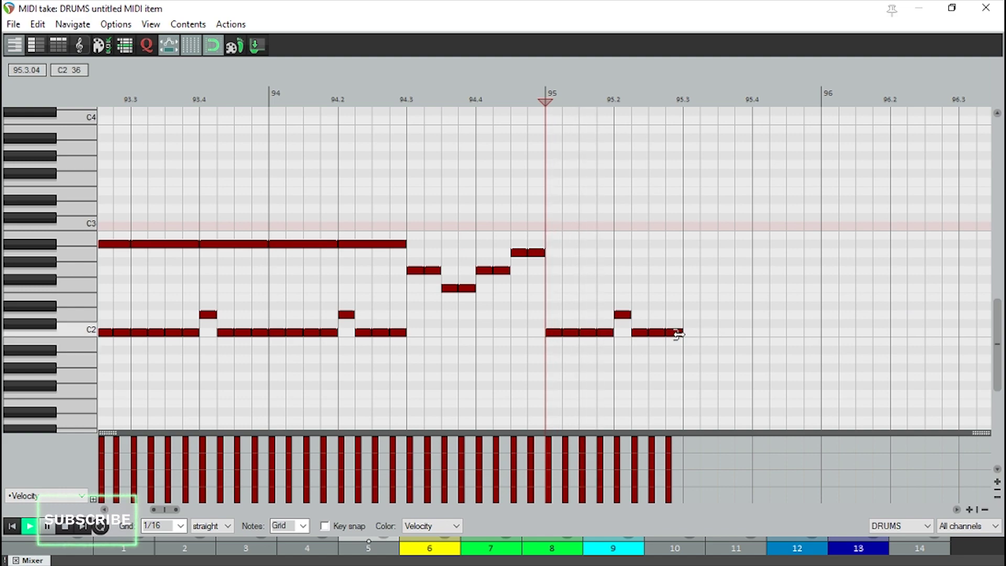
left_click_drag(586, 332, 589, 317)
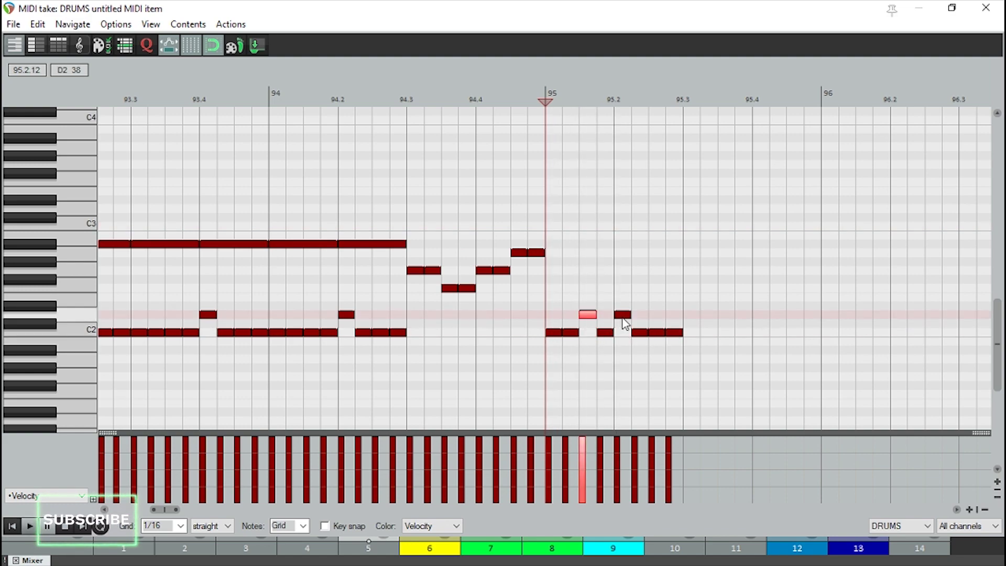
key("space")
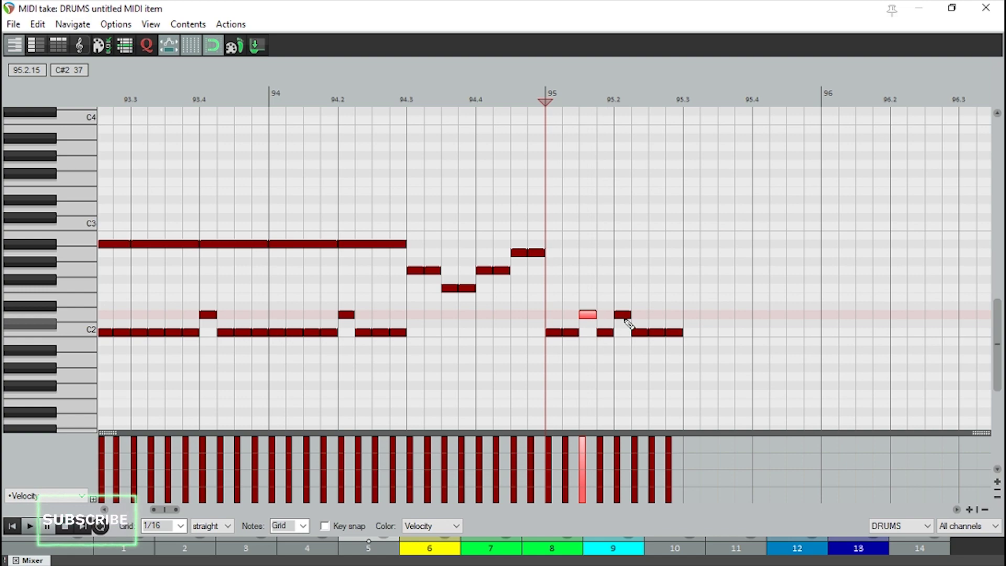
left_click_drag(628, 321, 657, 315)
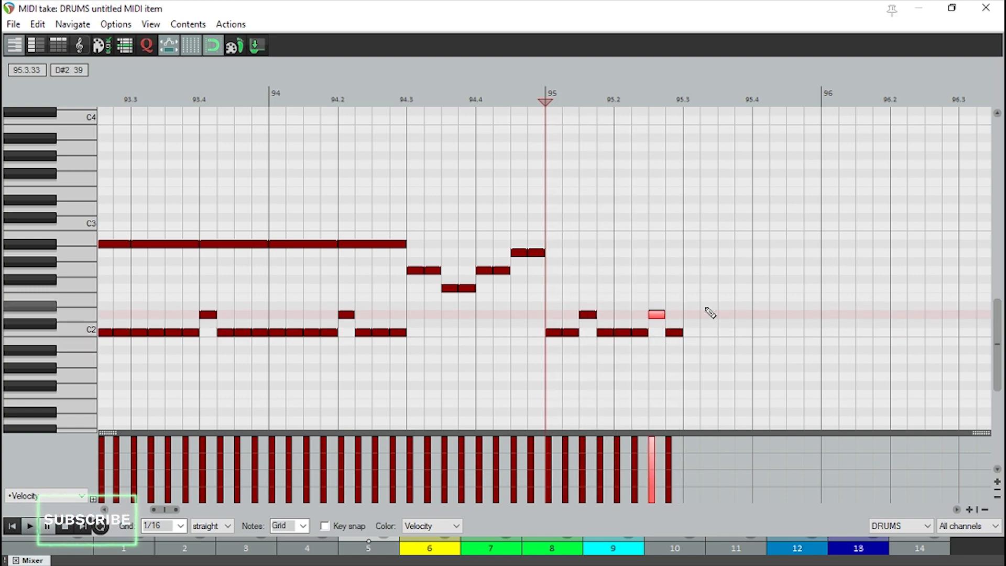
key("space")
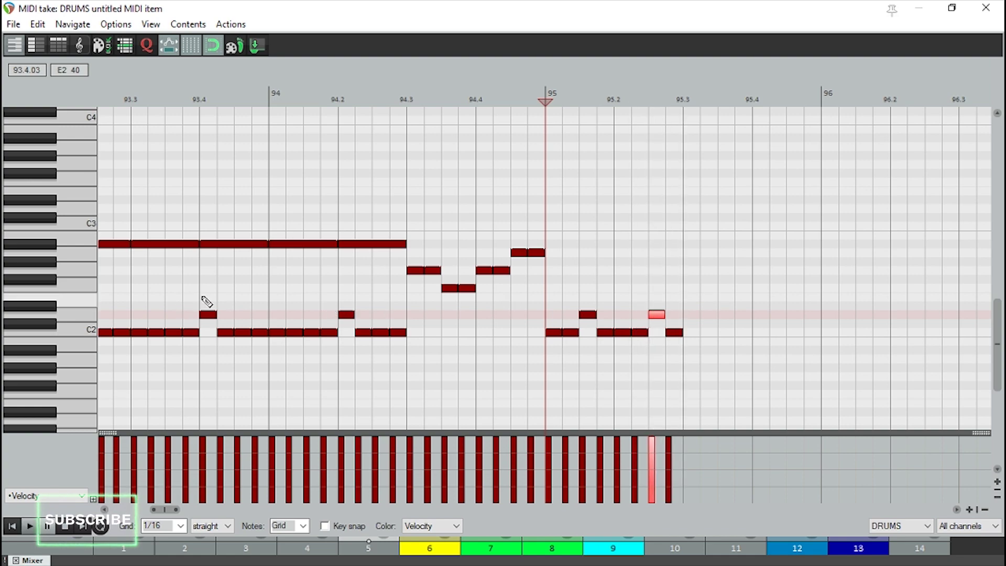
Step: Play the passage from bar 94, and restart from bar 95 to compare the old and new snare placement
left_click(275, 309)
key("space")
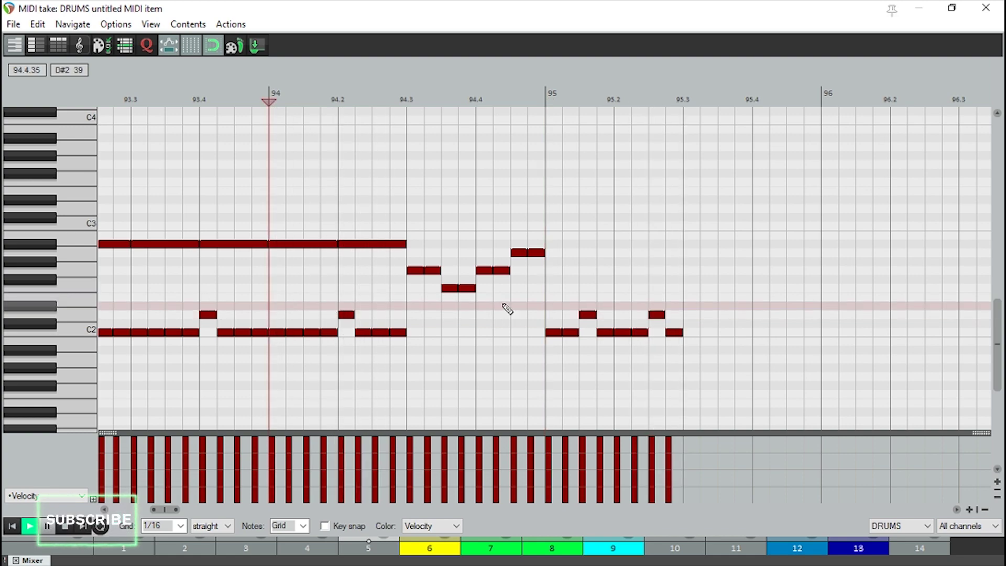
left_click(565, 315)
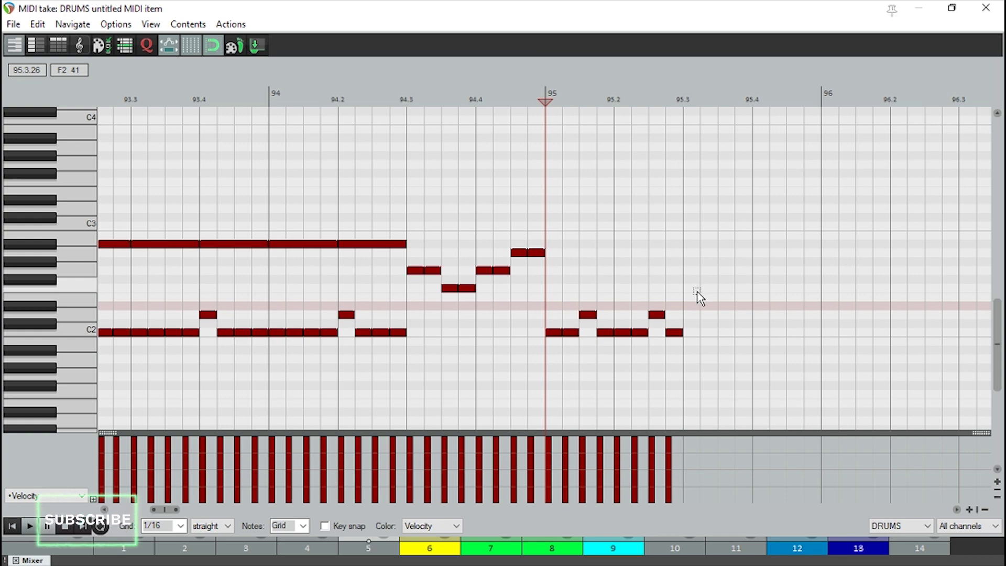
Step: Duplicate the half-bar kick and snare pattern three times to fill bars 95 and 96, and play it from bar 95
left_click_drag(700, 289, 560, 341)
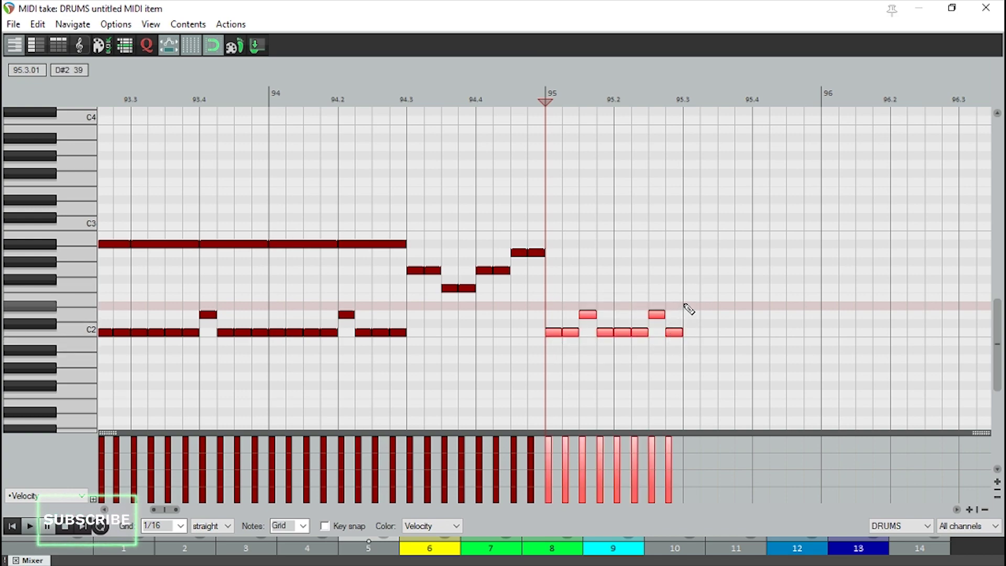
key("ctrl+d")
scroll(776, 298, "down", 1)
key("ctrl+d")
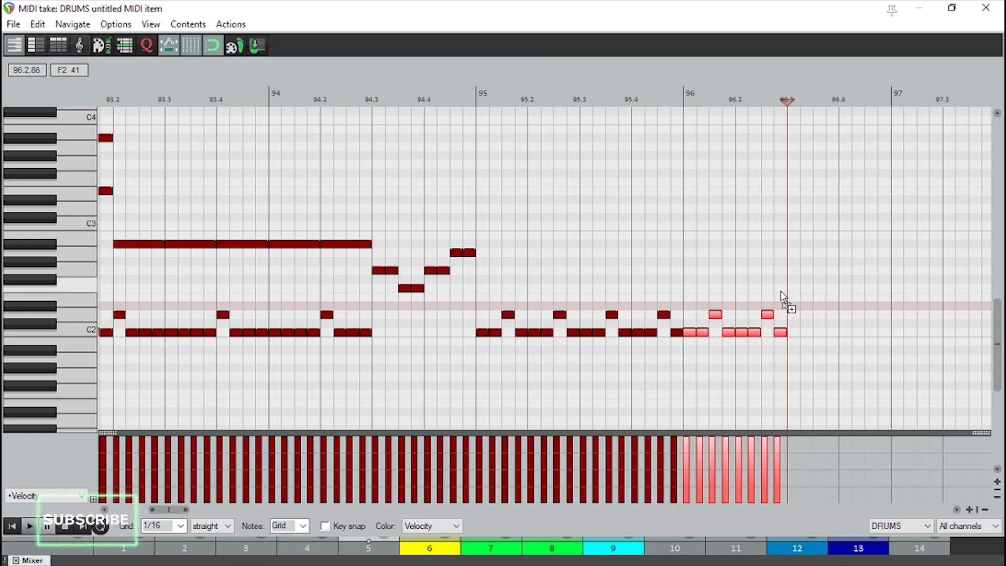
key("ctrl+d")
left_click(478, 269)
key("space")
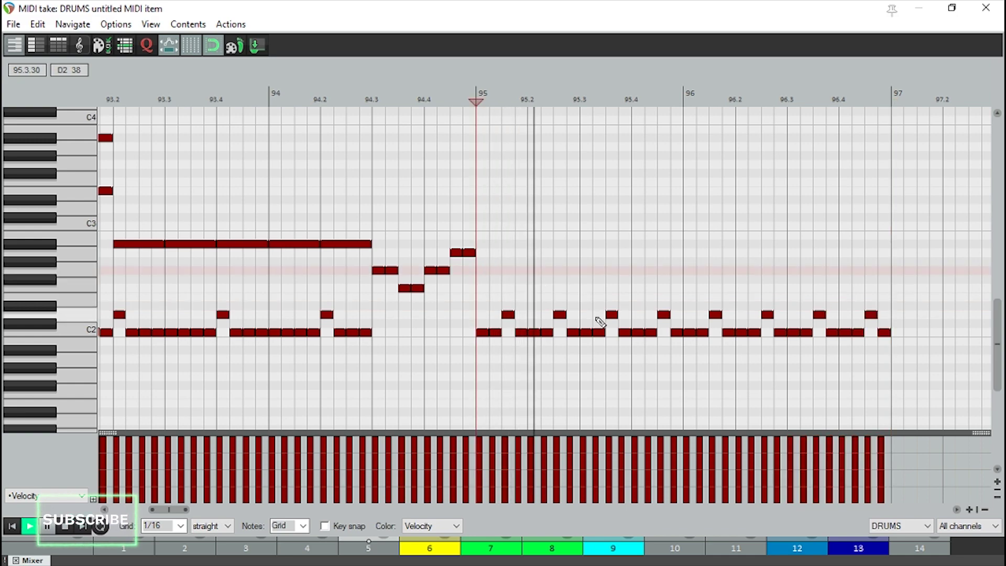
scroll(734, 296, "down", 1)
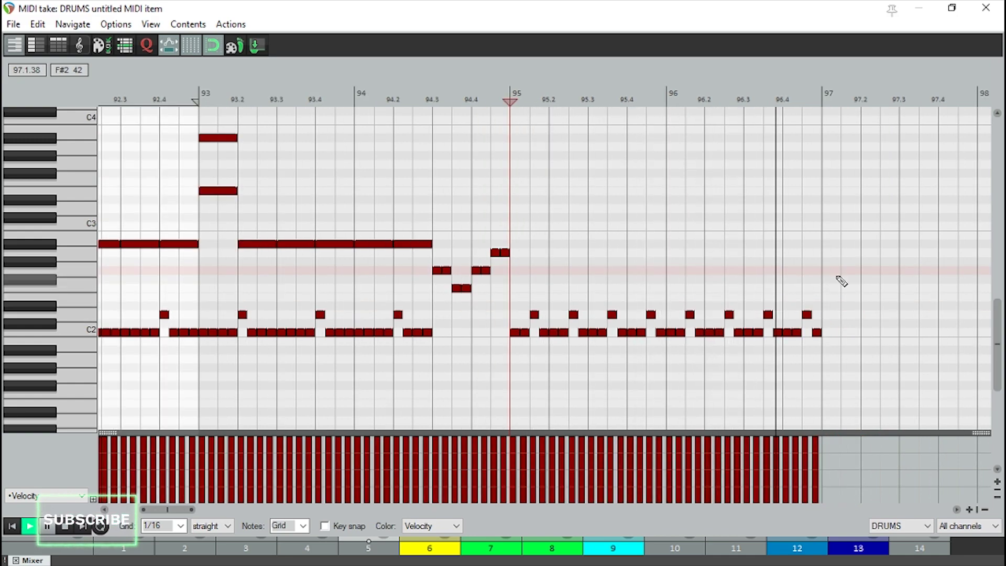
Step: Copy the two-bar kick and snare pattern from bars 95 and 96 to bars 97 and 98, and play across the join
left_click_drag(841, 283, 515, 352)
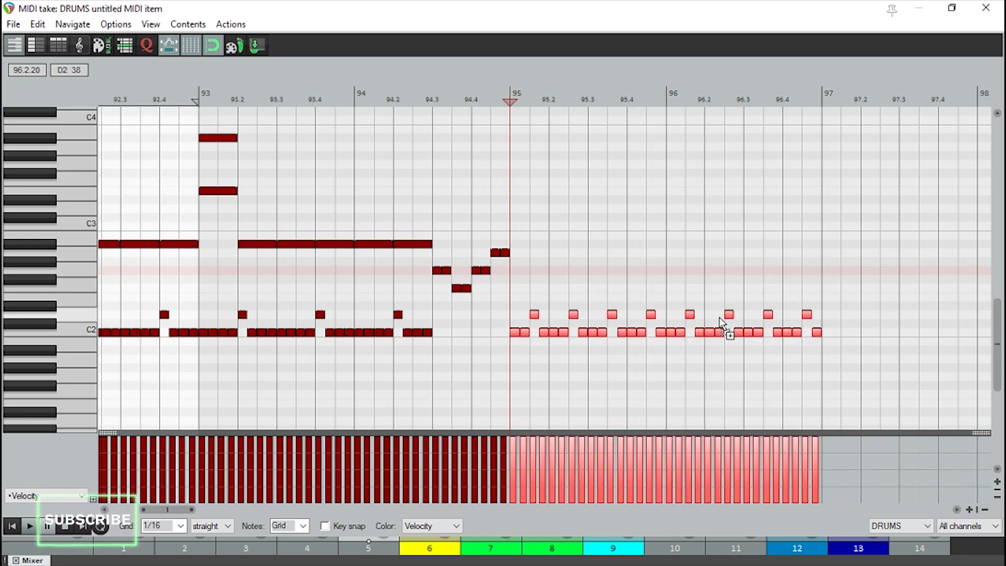
left_click(824, 296)
scroll(732, 258, "down", 2)
scroll(729, 258, "up", 1)
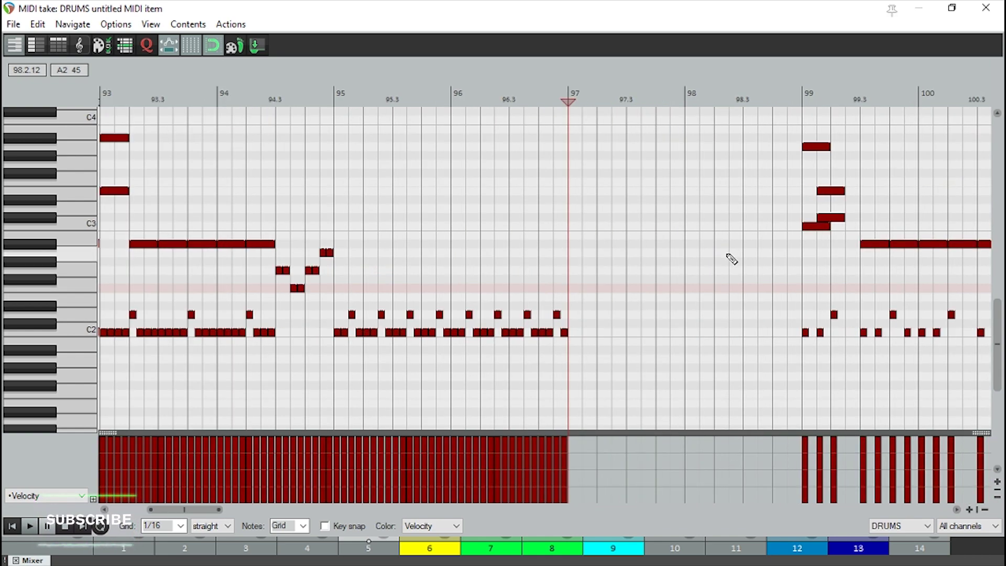
key("ctrl+v")
left_click(563, 267)
key("space")
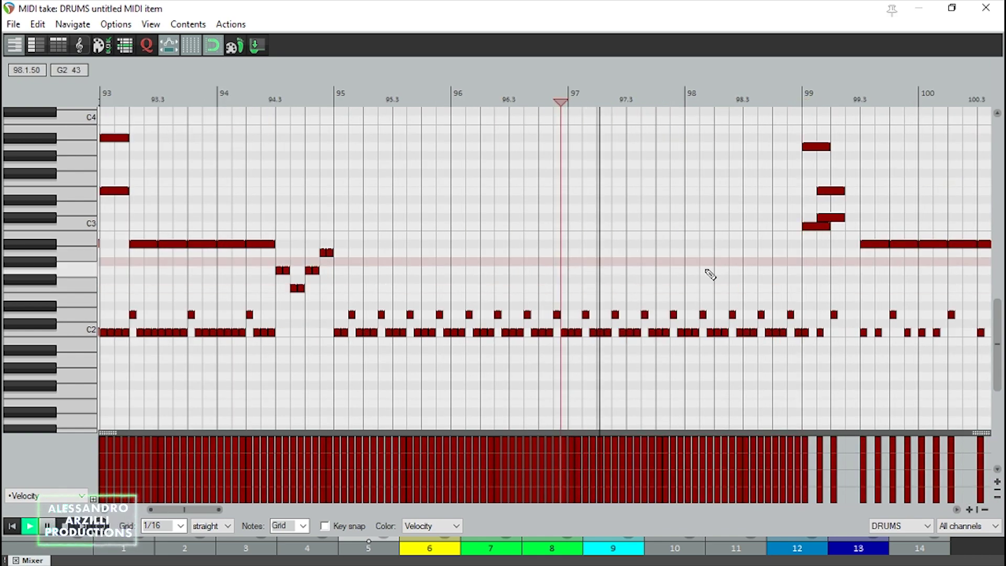
Step: Play the kick and snare groove from bar 95, and replay it from the tom fill at 94.3
left_click(335, 209)
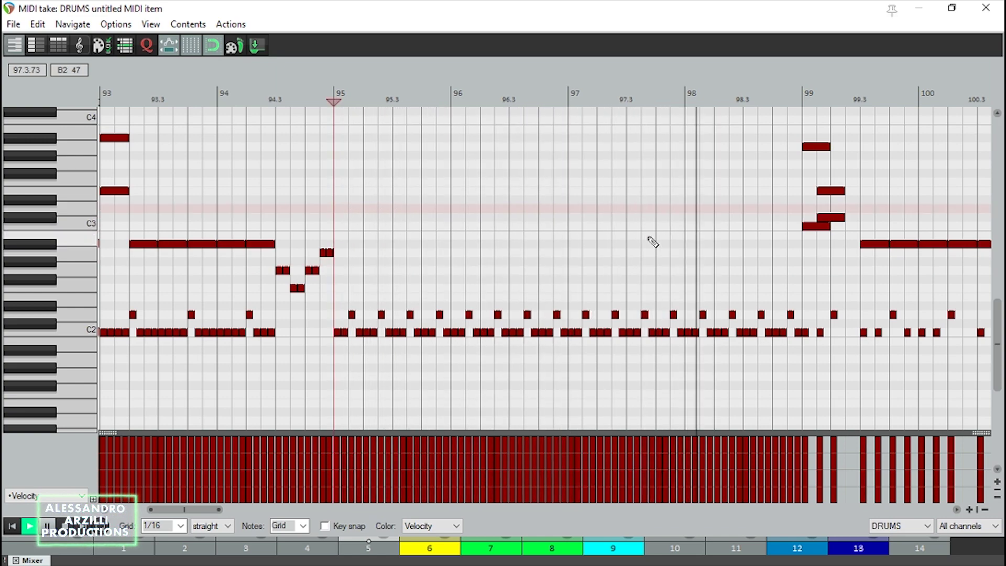
key("space")
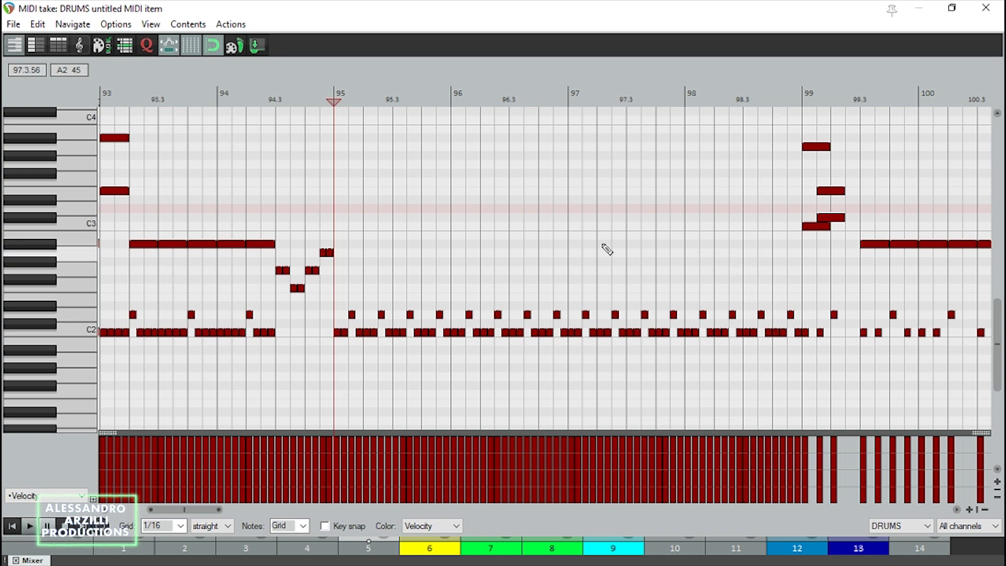
left_click(281, 208)
key("space")
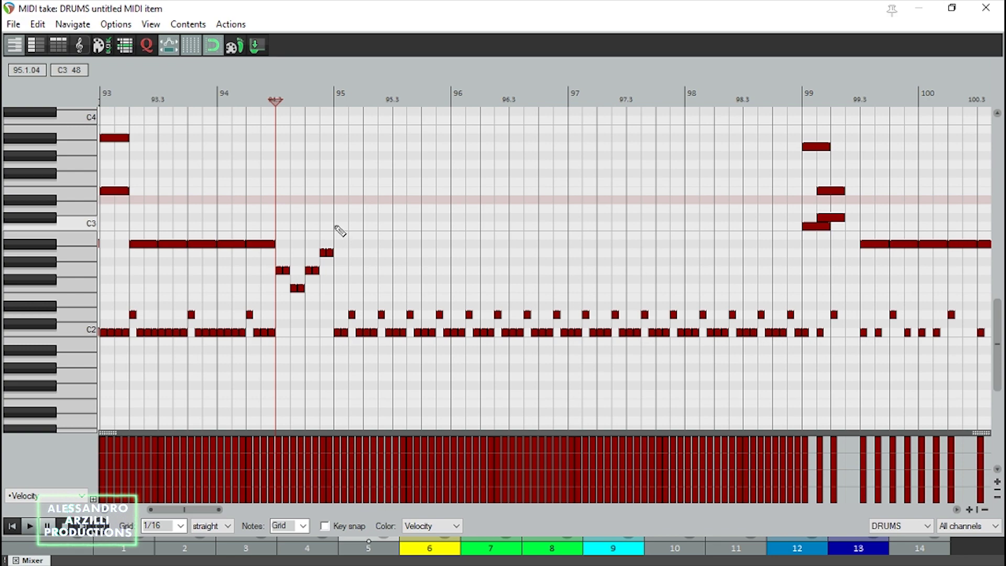
Step: Add a one-beat C#3 cymbal note at bar 95 and one-beat A#2 cymbal notes at 95.2 and 95.3
left_click(338, 230)
left_click(347, 216)
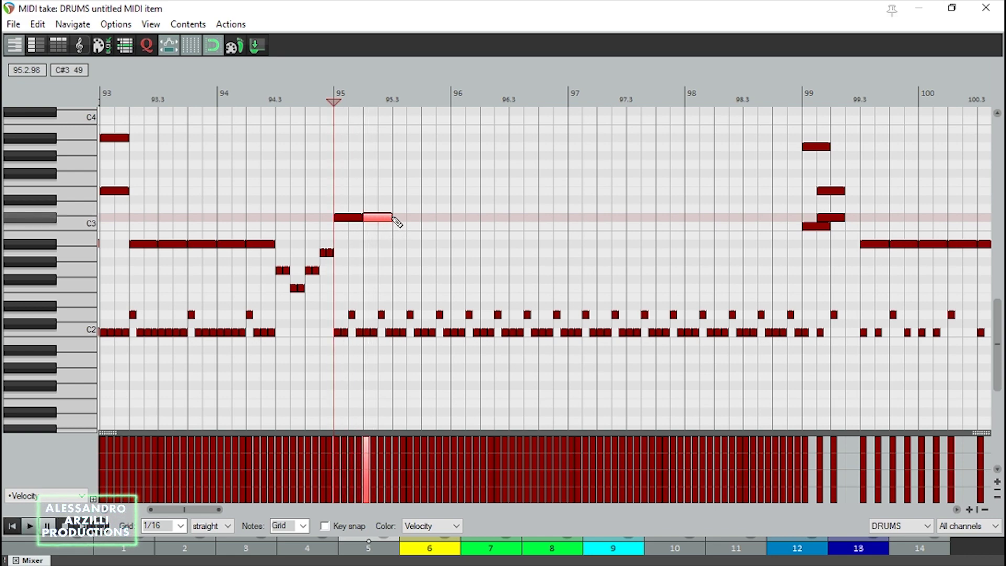
left_click_drag(393, 216, 396, 244)
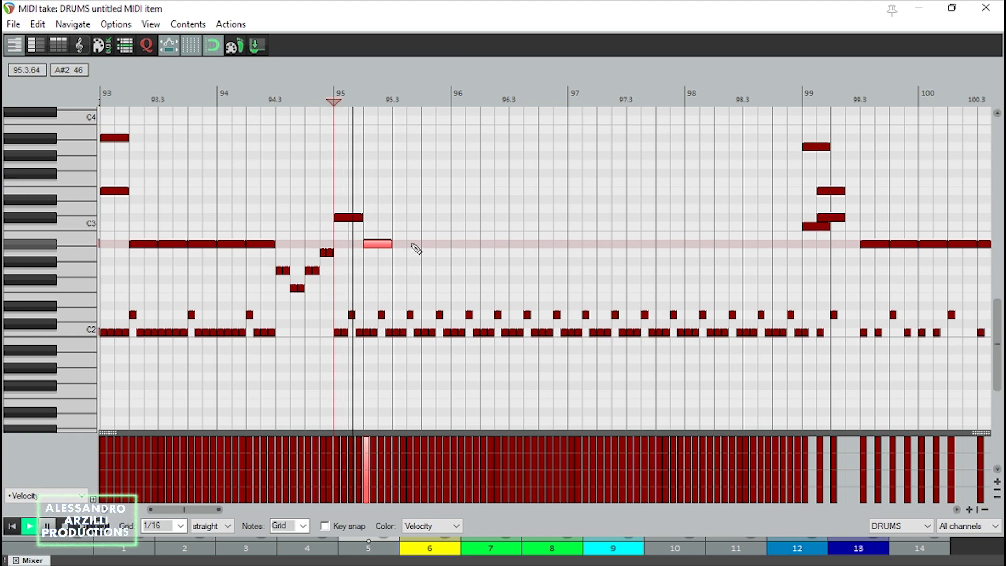
left_click_drag(422, 246, 441, 241)
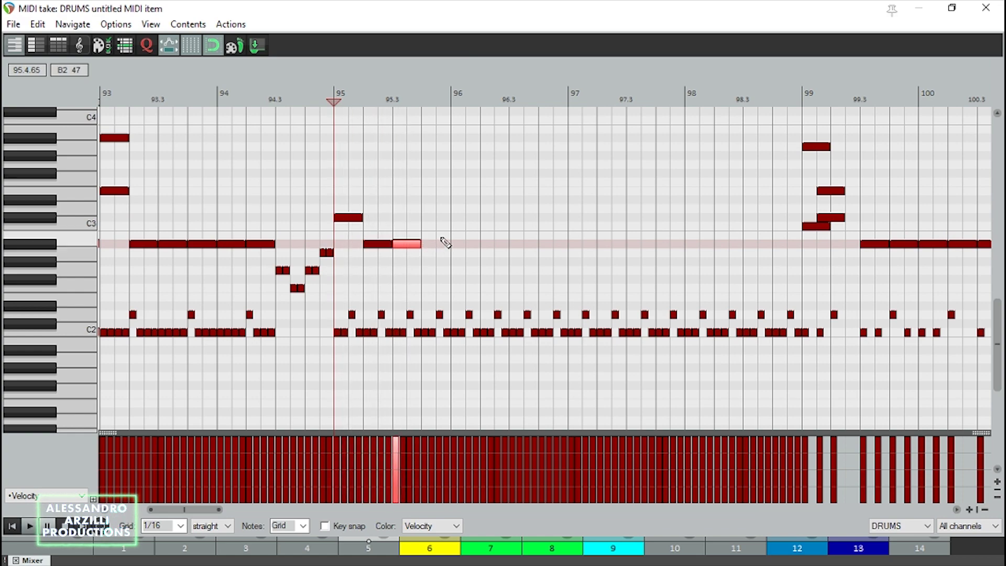
Step: Duplicate the two A#2 cymbal notes repeatedly to continue the row of one-beat hits up to 98.4
right_click(439, 241)
left_click(388, 255)
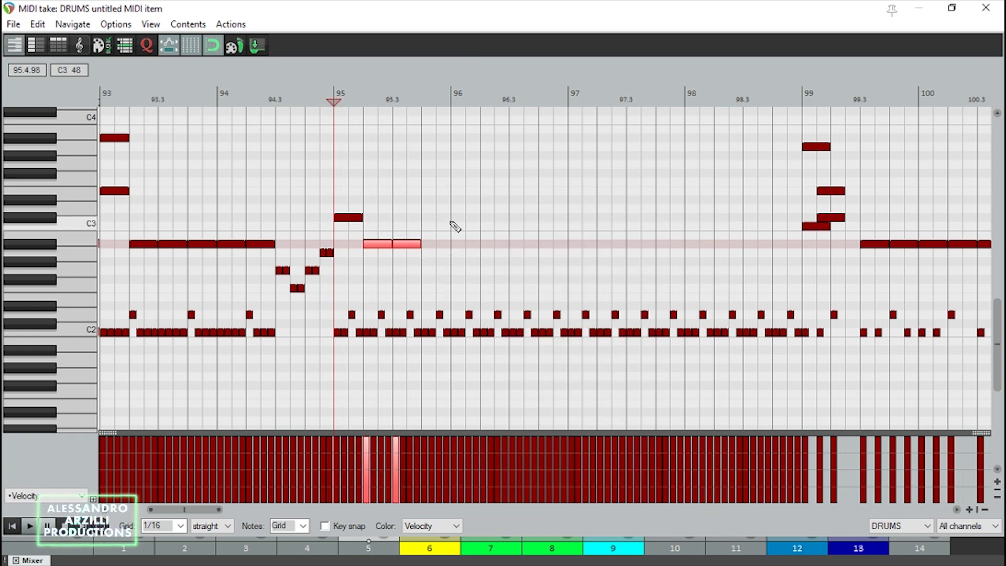
key("ctrl+d")
key("ctrl+d")
key("ctrl+d")
key("ctrl+d")
key("ctrl+d")
key("ctrl+d")
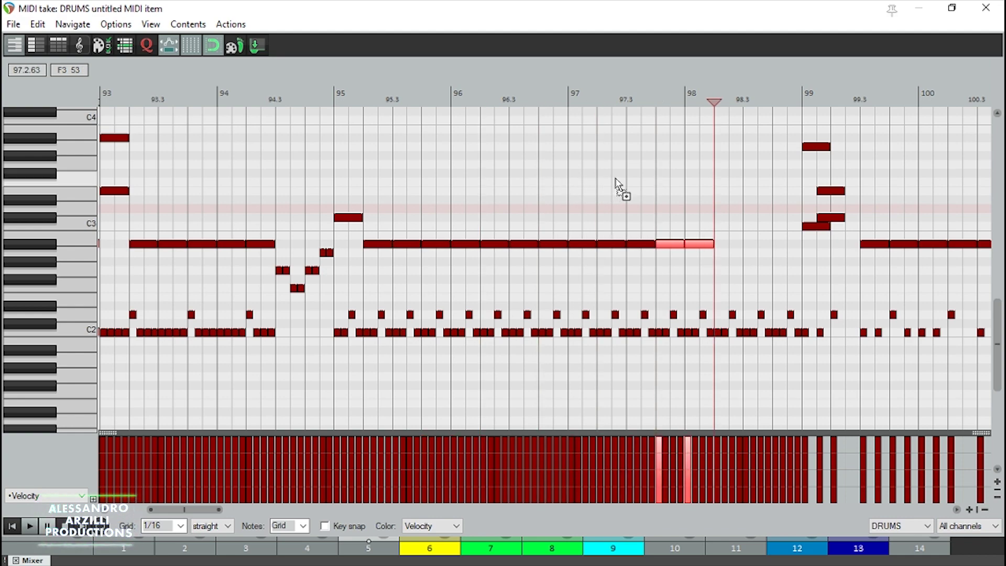
Step: Play the groove from bar 95 and move the row of A#2 cymbal notes half a beat earlier, onto the snare hits
left_click(333, 175)
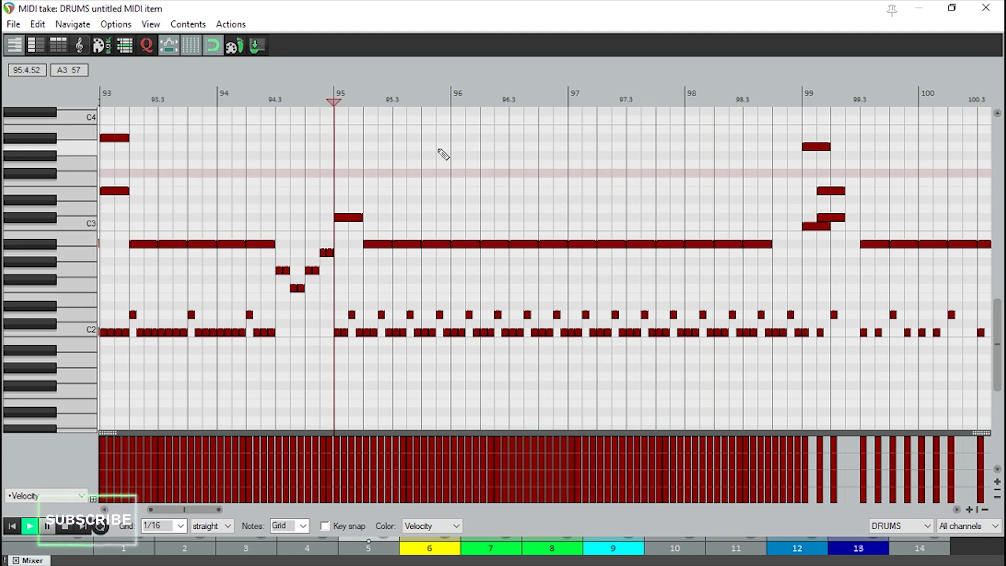
key("space")
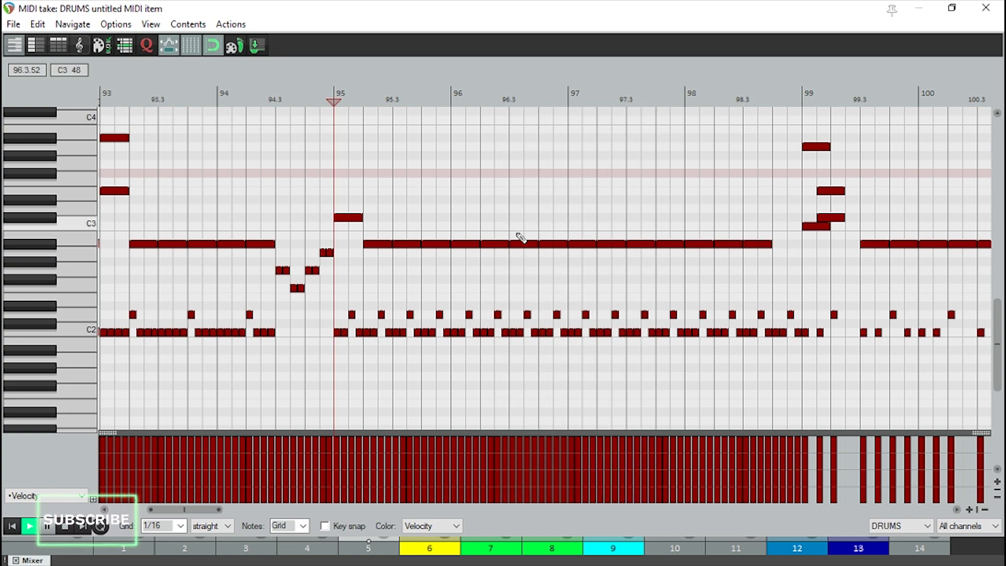
key("space")
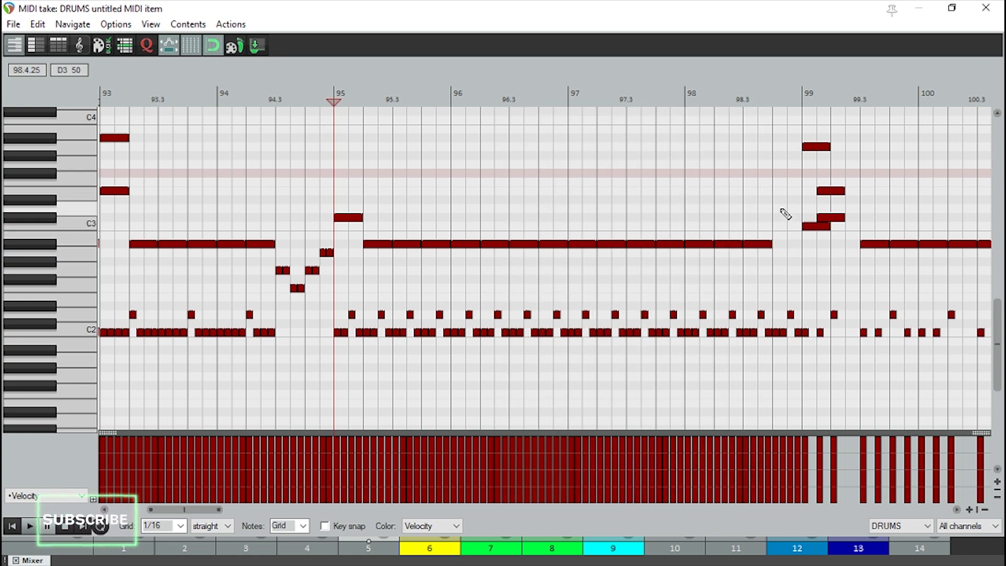
left_click_drag(785, 197, 359, 245)
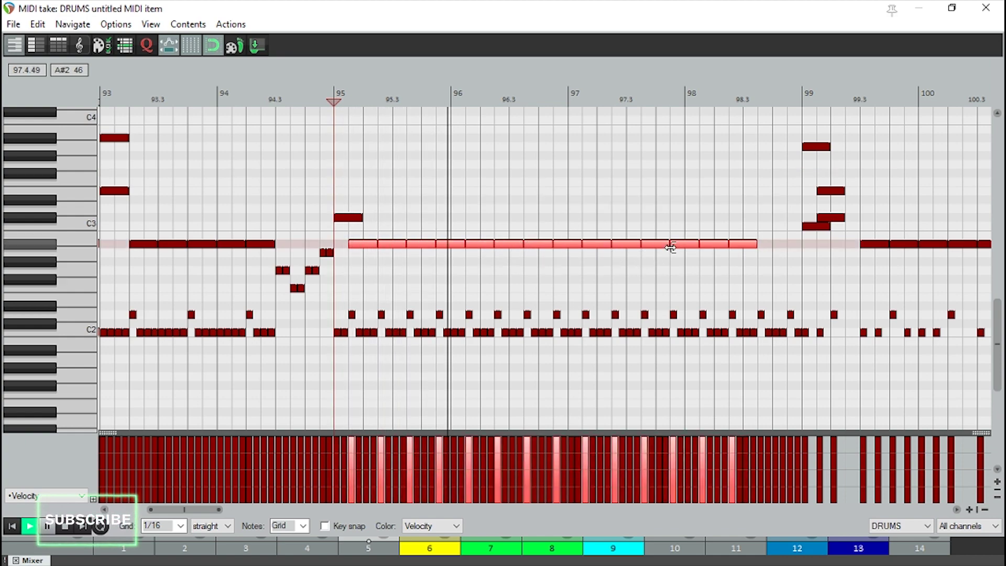
Step: Shorten the last A#2 cymbal note to end at 98.3 and delete the kick and snare notes from 98.3 to 99
left_click(757, 242)
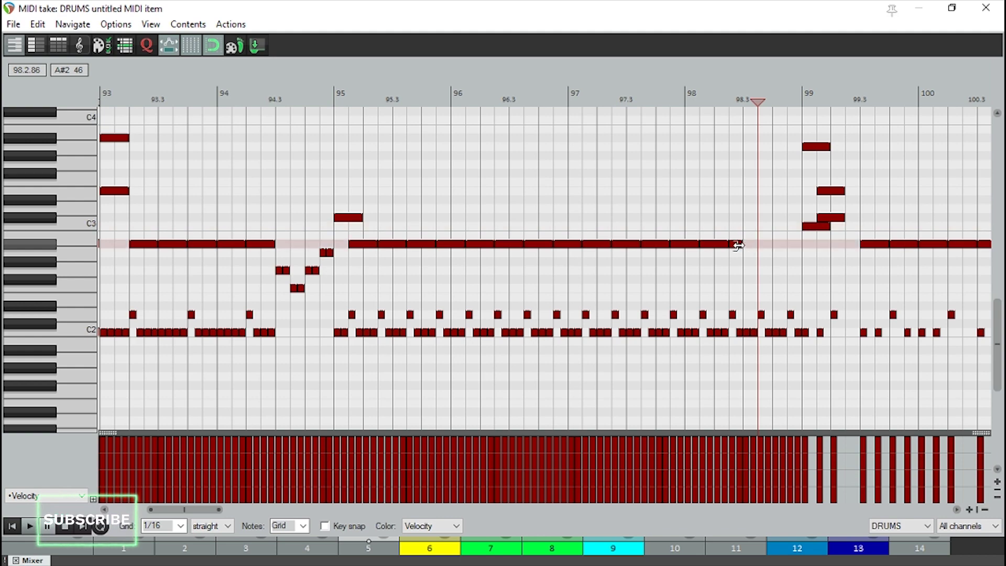
left_click_drag(802, 272, 753, 339)
key("Delete")
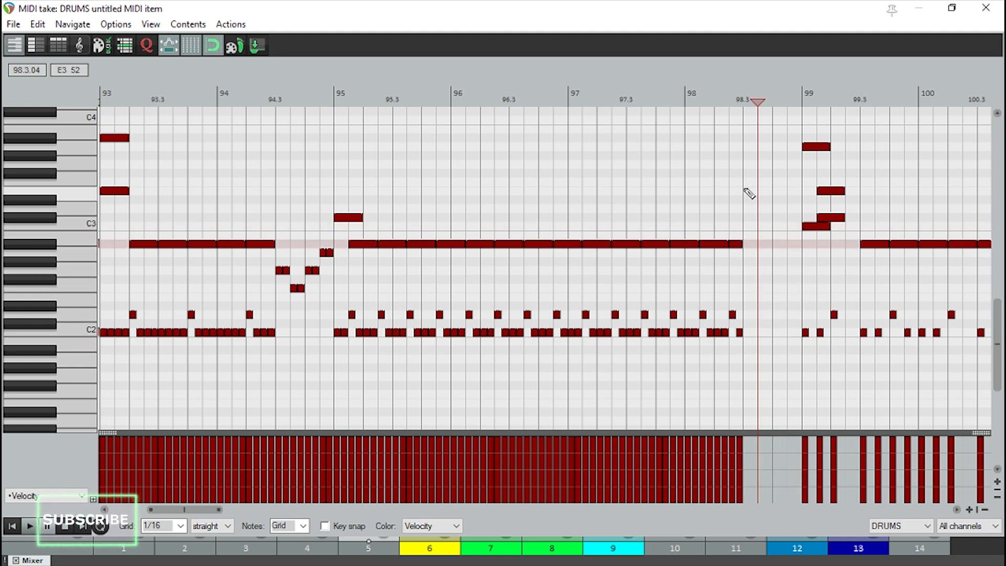
Step: Add a fill of four sixteenth D2 snare notes at 98.3, then two G2 and two F2 tom notes, and play it
left_click(748, 209)
left_click_drag(754, 266, 755, 313)
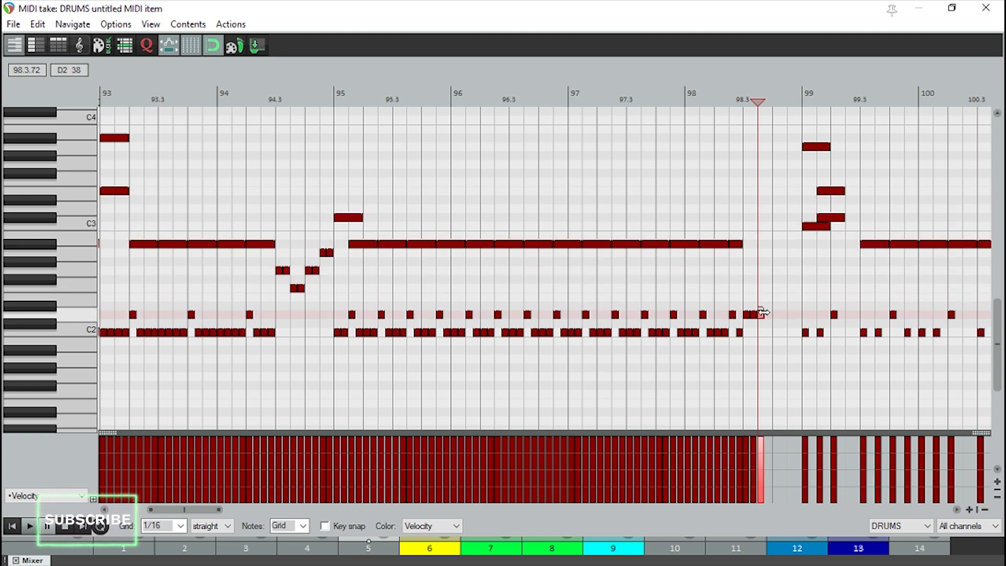
left_click(780, 270)
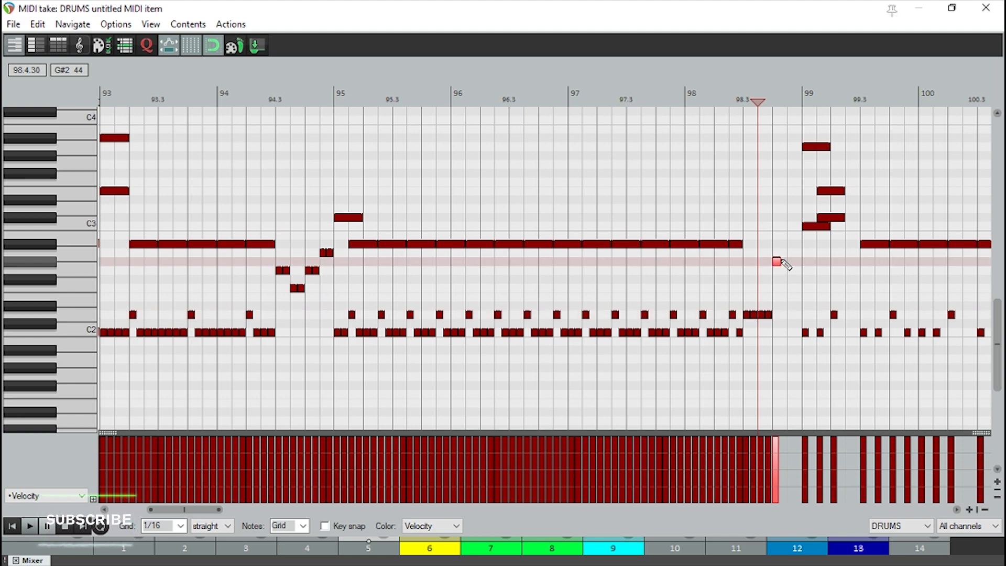
left_click(799, 288)
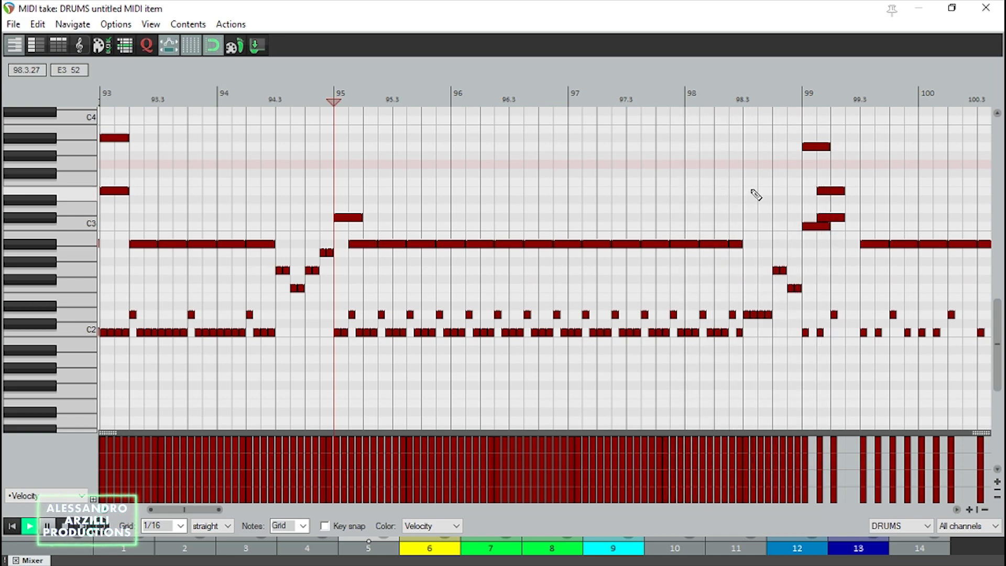
scroll(755, 194, "down", 4)
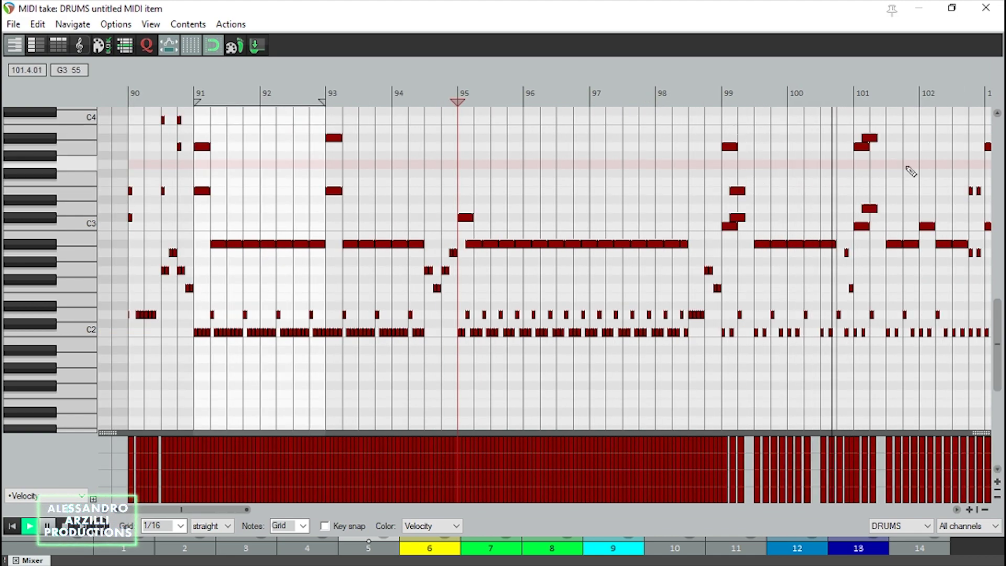
key("space")
Step: Play the existing pattern from bar 99 and review its notes up to bar 115
left_click(722, 135)
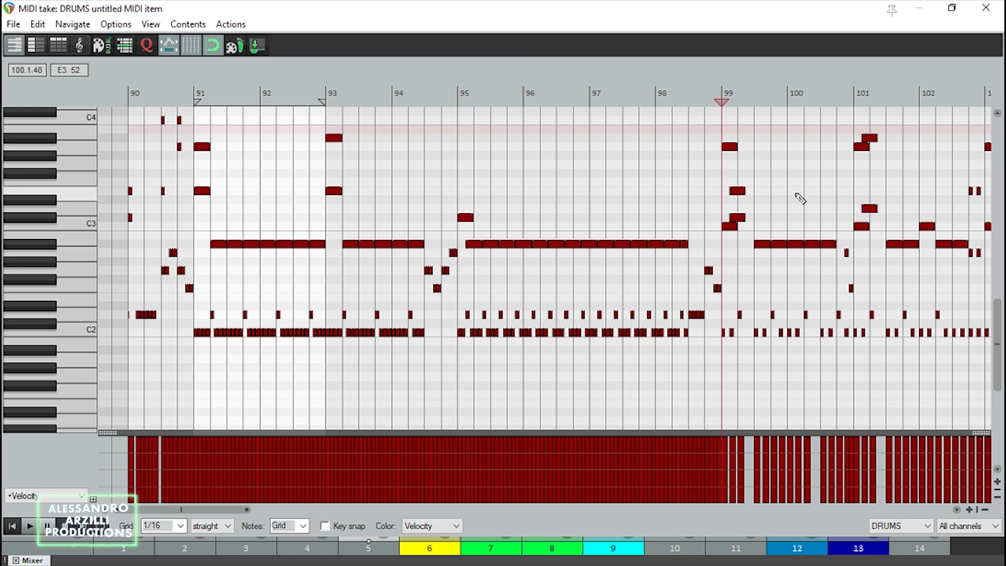
scroll(701, 231, "up", 5)
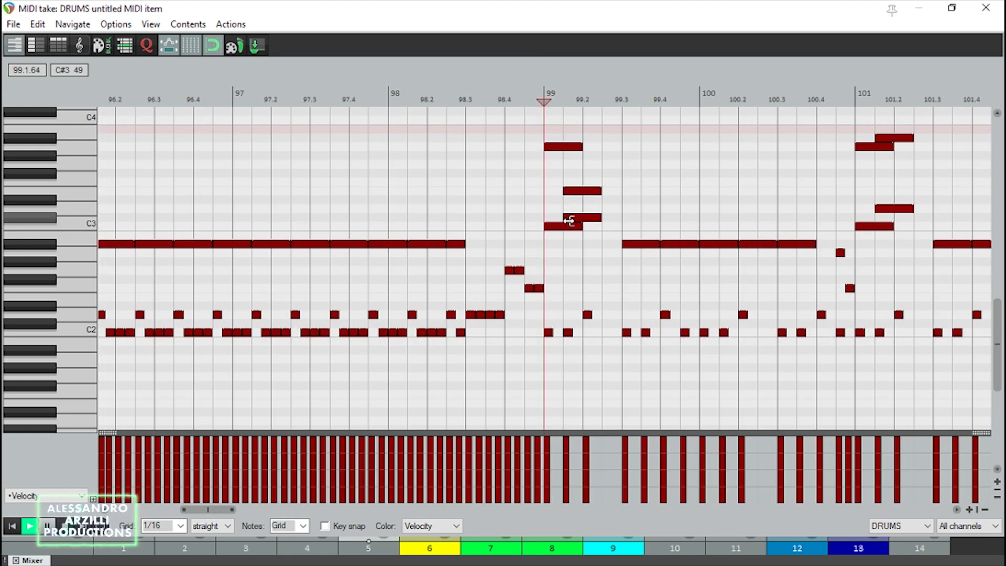
key("space")
key("space")
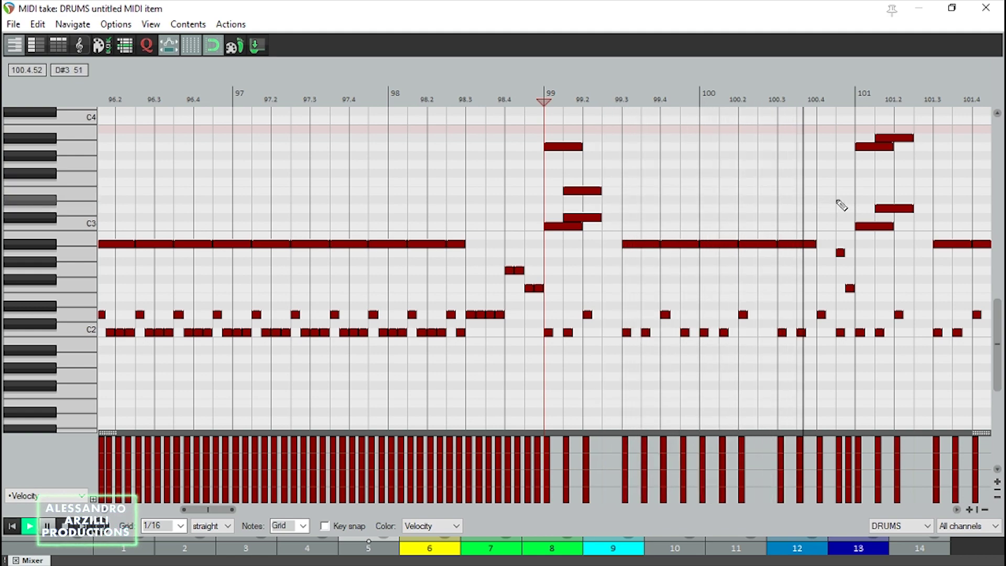
scroll(863, 176, "down", 2)
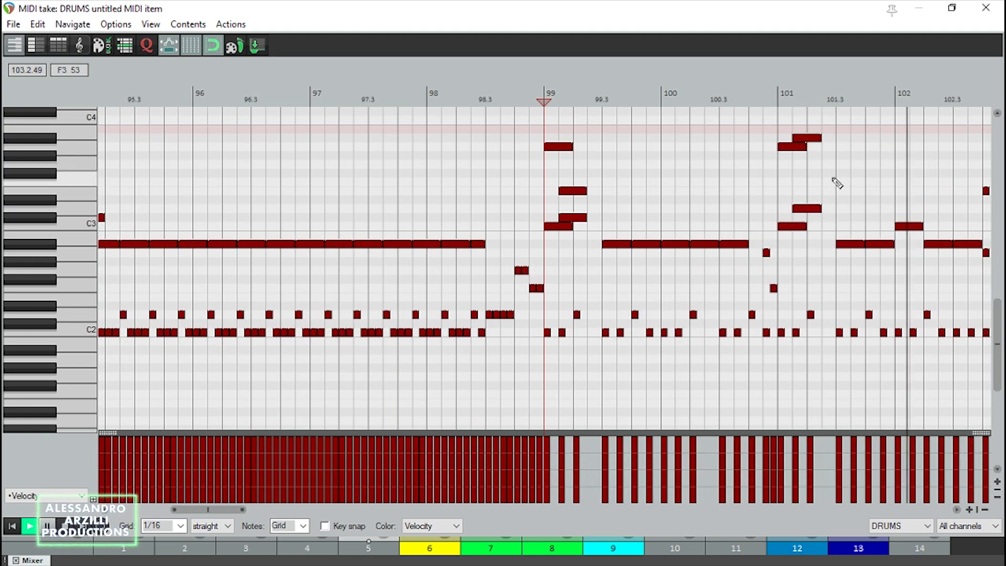
scroll(838, 183, "down", 3)
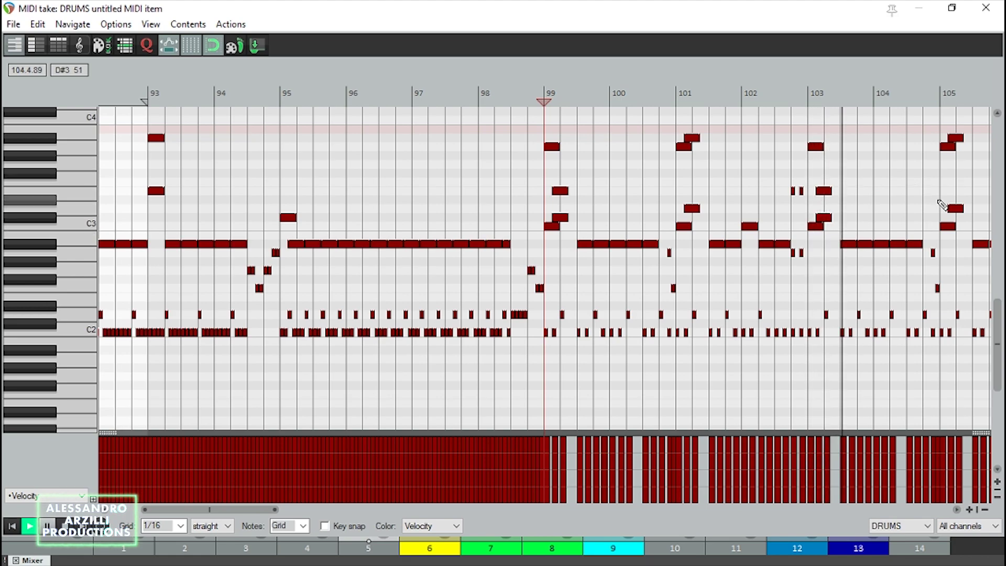
scroll(951, 213, "up", 1)
scroll(898, 216, "down", 1)
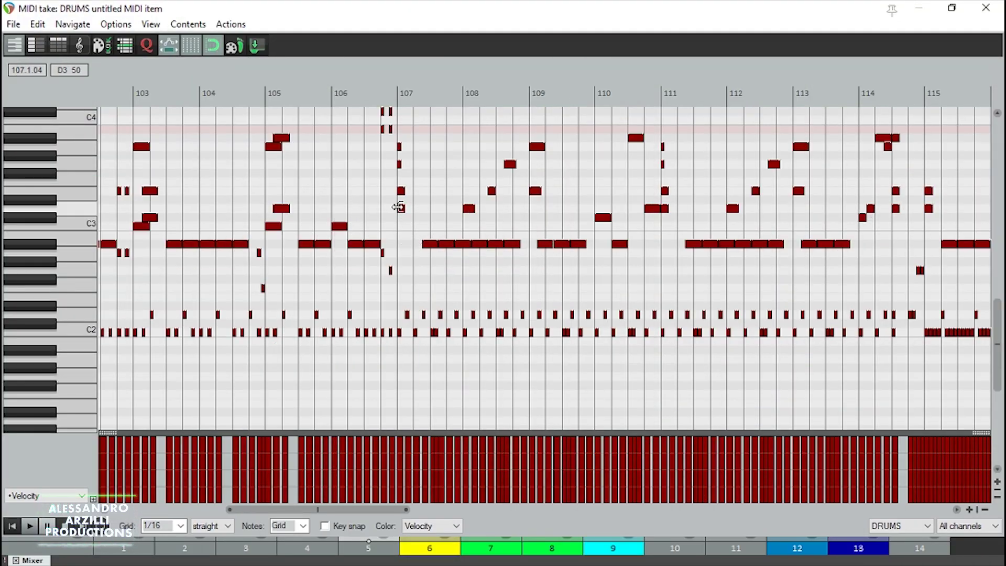
scroll(472, 209, "down", 3)
key("space")
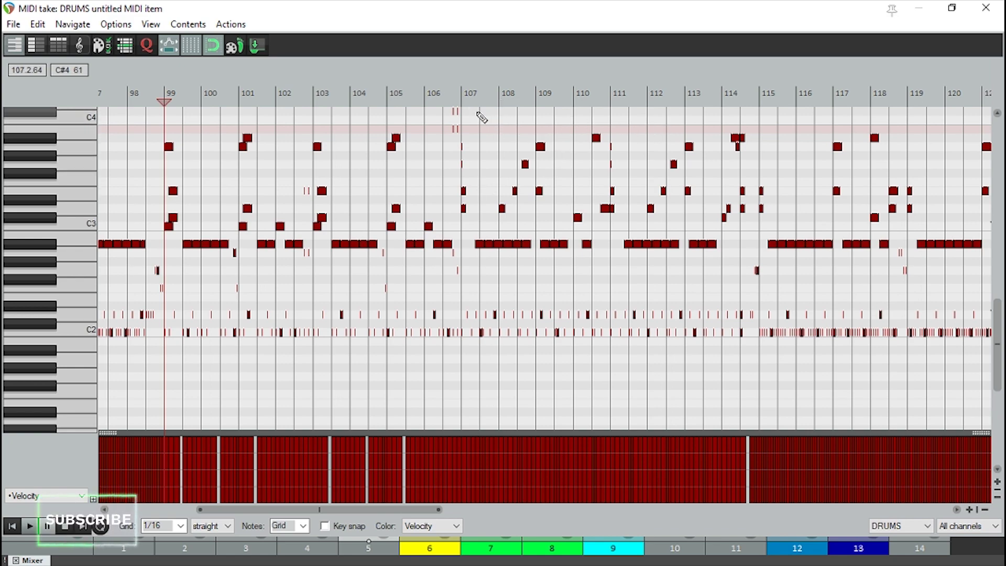
key("space")
key("space")
Step: Listen to the transition from bar 97 into bar 99 and the one from bar 106 into bar 107
left_click(162, 98)
key("space")
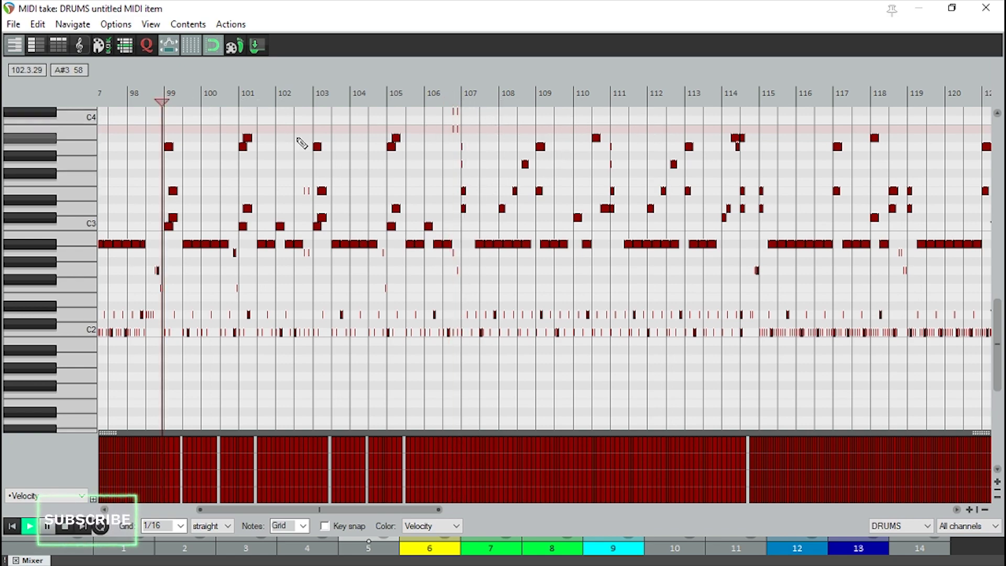
scroll(319, 156, "down", 1)
left_click(311, 93)
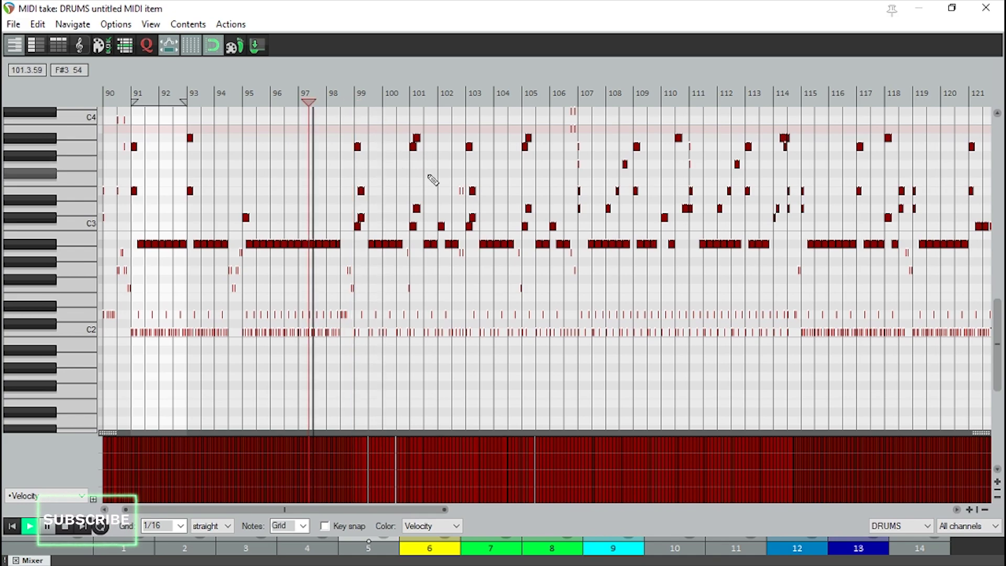
scroll(429, 177, "up", 2)
scroll(637, 206, "up", 2)
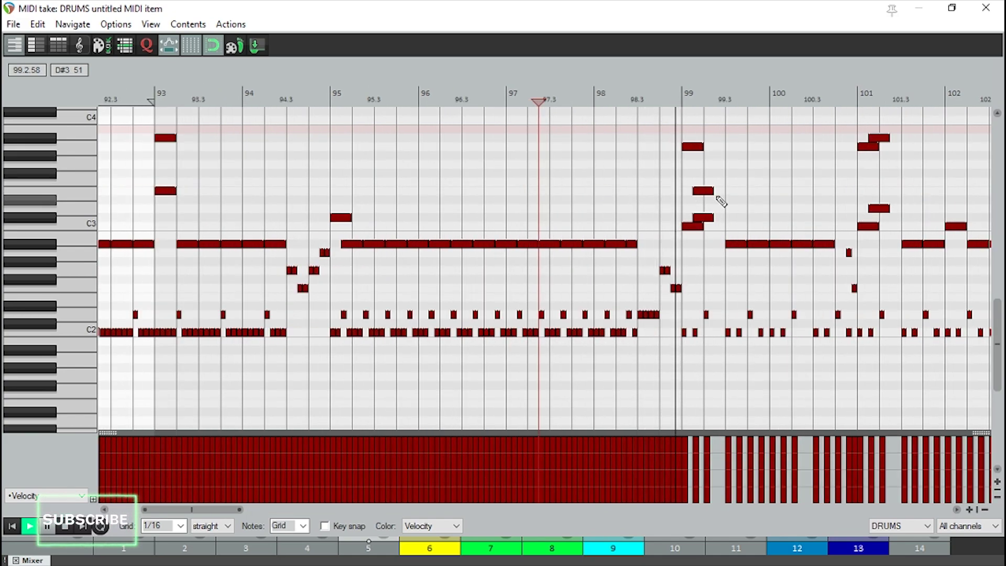
scroll(723, 196, "down", 2)
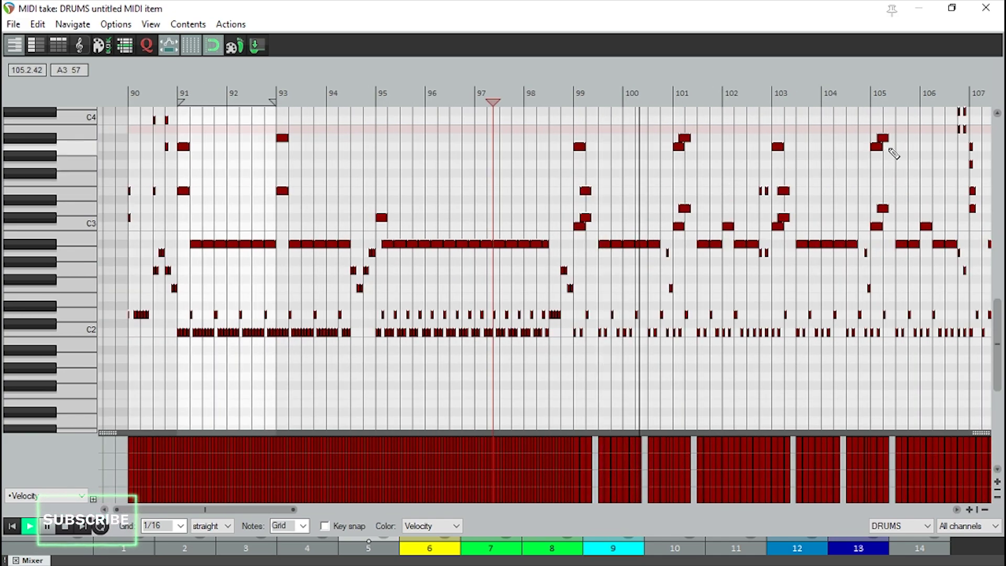
left_click(941, 99)
scroll(889, 163, "up", 1)
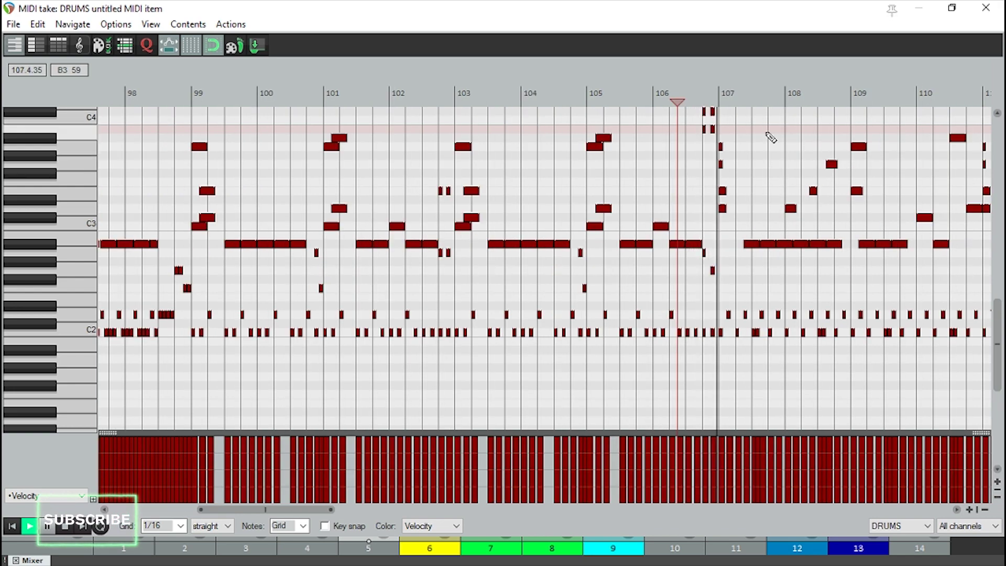
Step: Stop playback and delete all drum notes from bar 99 up to bar 107
key("space")
left_click_drag(712, 152, 192, 350)
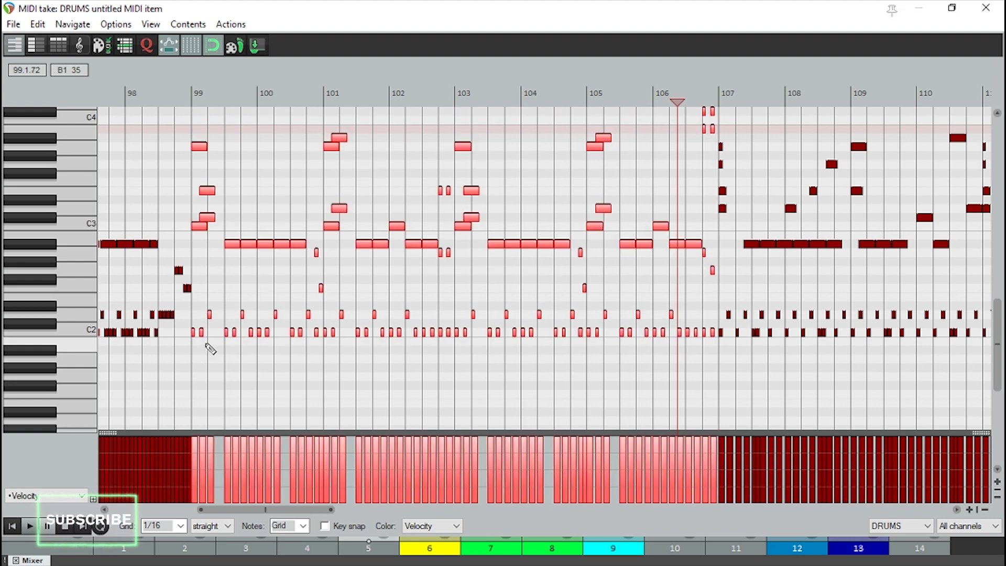
key("Delete")
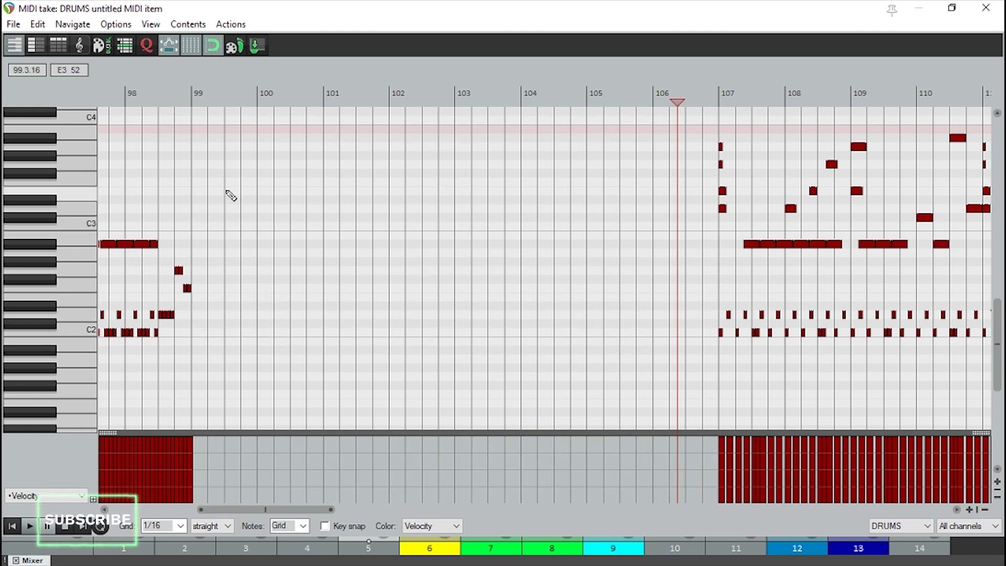
Step: Play the end of the tom fill and add two eighth-note C2 kicks at the start of bar 99
key("space")
scroll(365, 232, "up", 3)
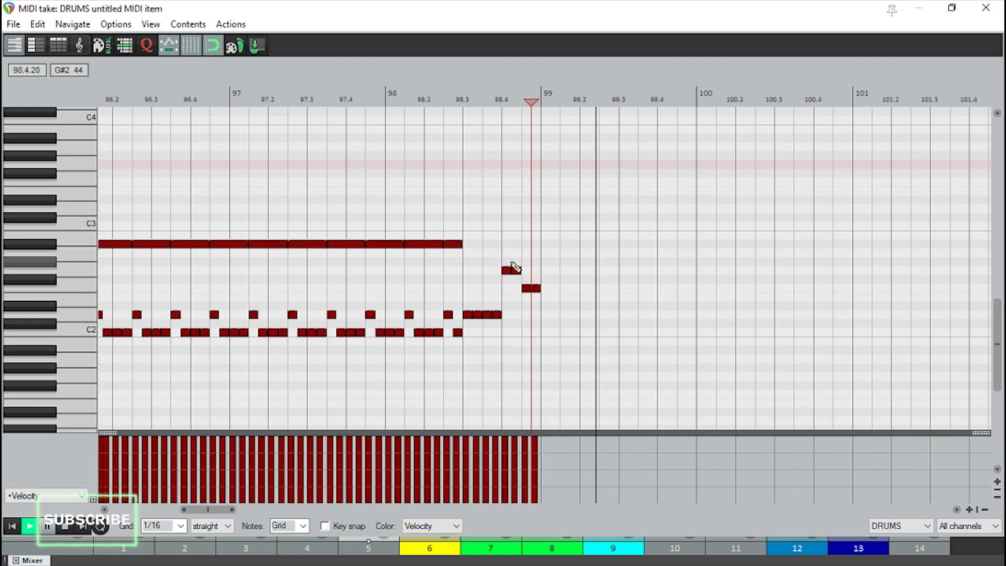
key("space")
left_click(542, 242)
key("space")
key("space")
left_click(545, 334)
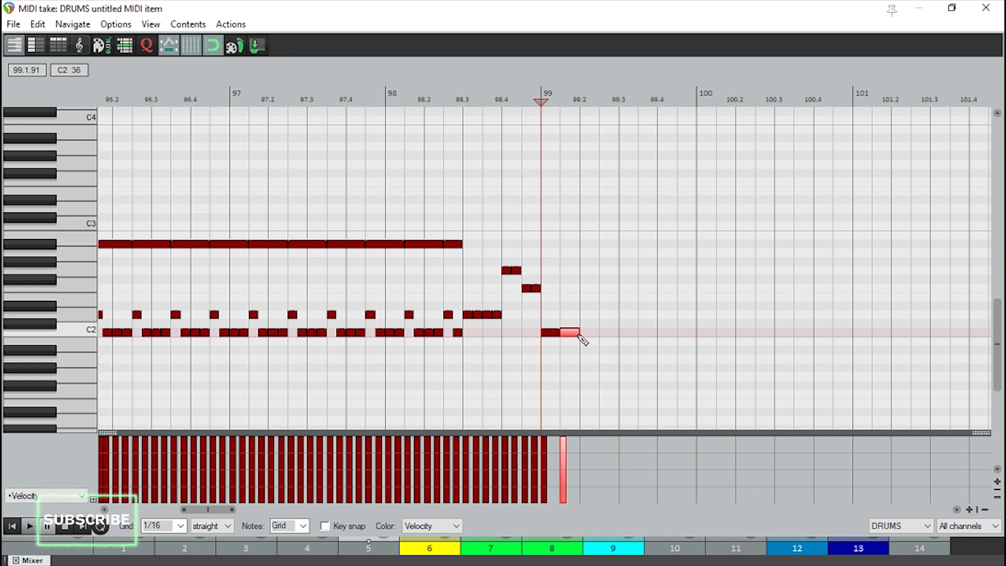
Step: Add two eighth-note C2 kicks at 99.3, copy the pair to 99.4, and play from bar 99
left_click(622, 333)
scroll(622, 334, "up", 2)
key("space")
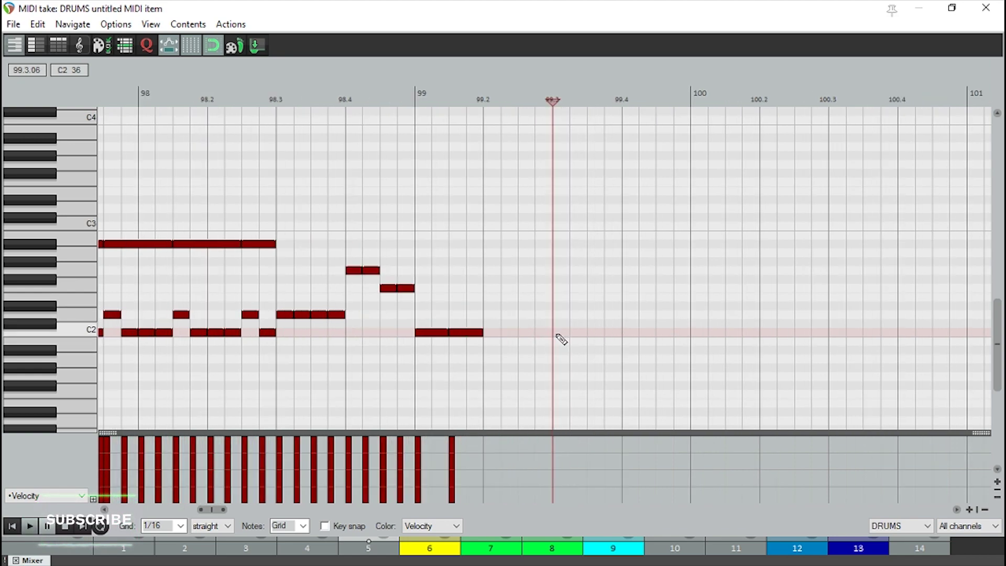
left_click(608, 334)
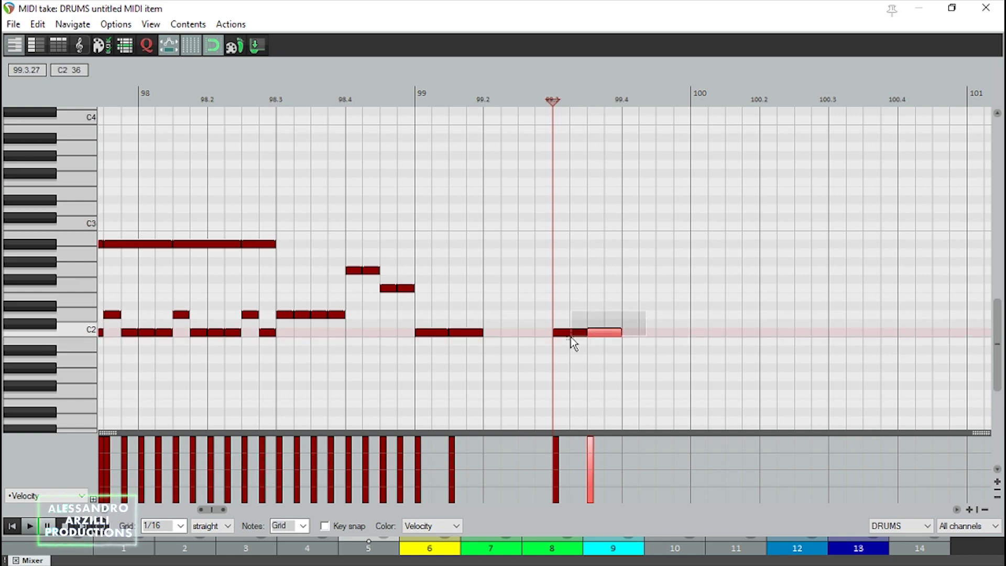
left_click(625, 322)
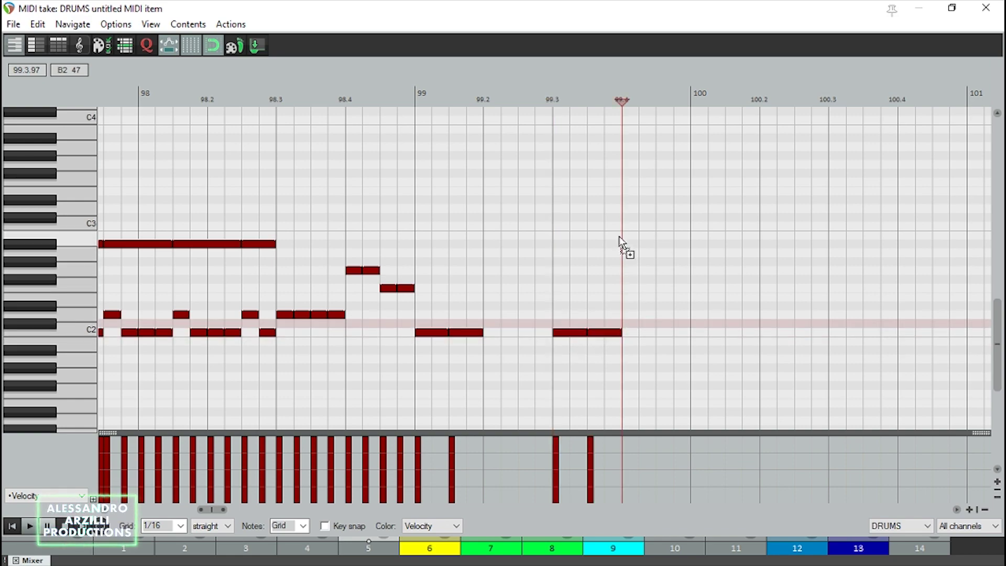
key("ctrl+v")
left_click(412, 252)
key("space")
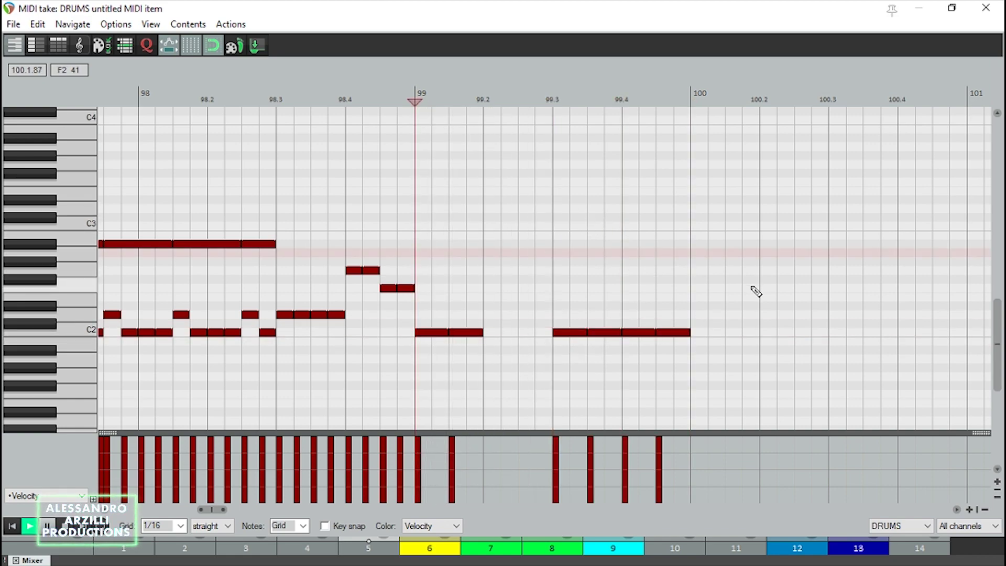
Step: Add one eighth-note C2 kick on each of the four beats of bar 100 and play the pattern
left_click(697, 333)
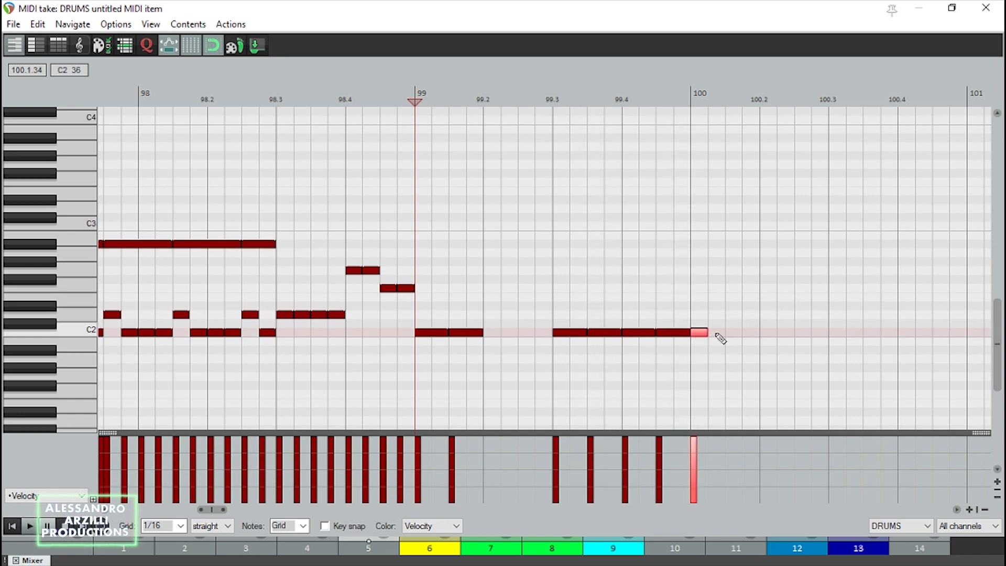
key("space")
scroll(760, 326, "down", 1)
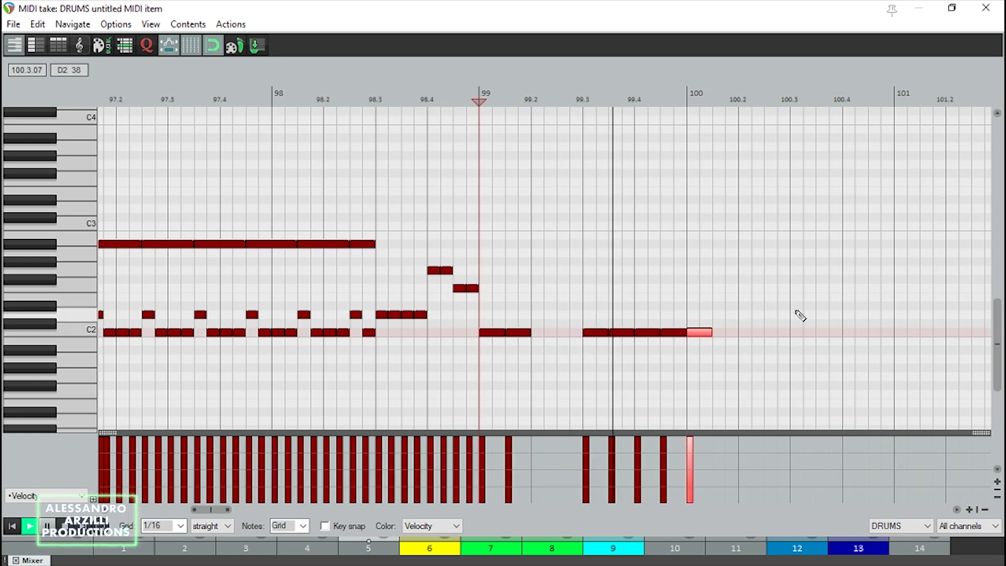
left_click(747, 333)
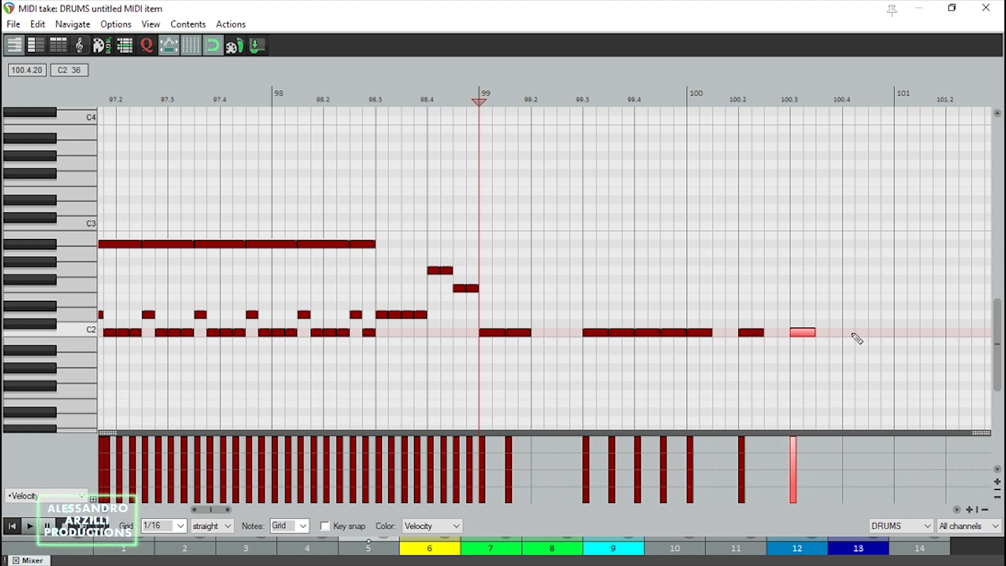
key("space")
scroll(833, 296, "down", 1)
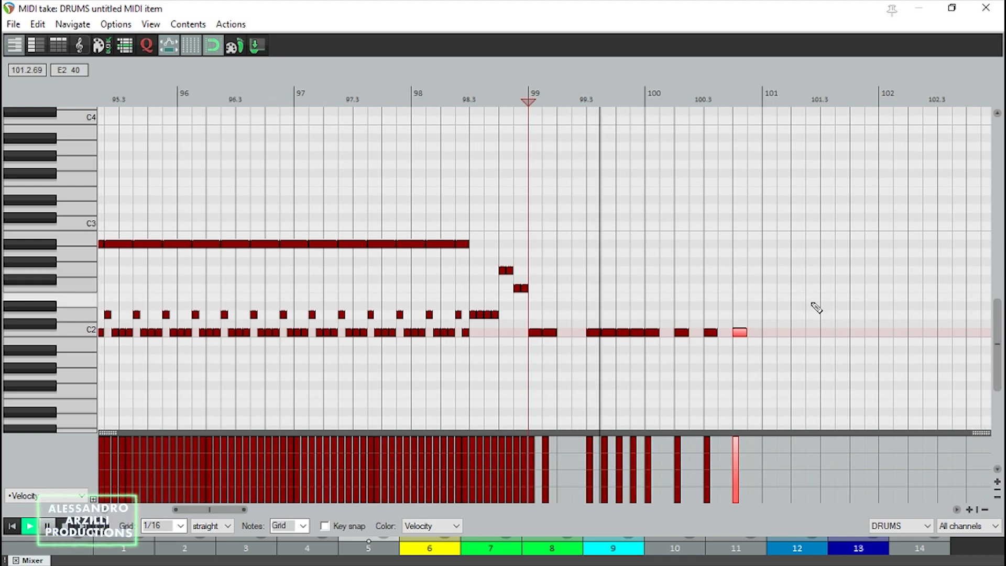
key("space")
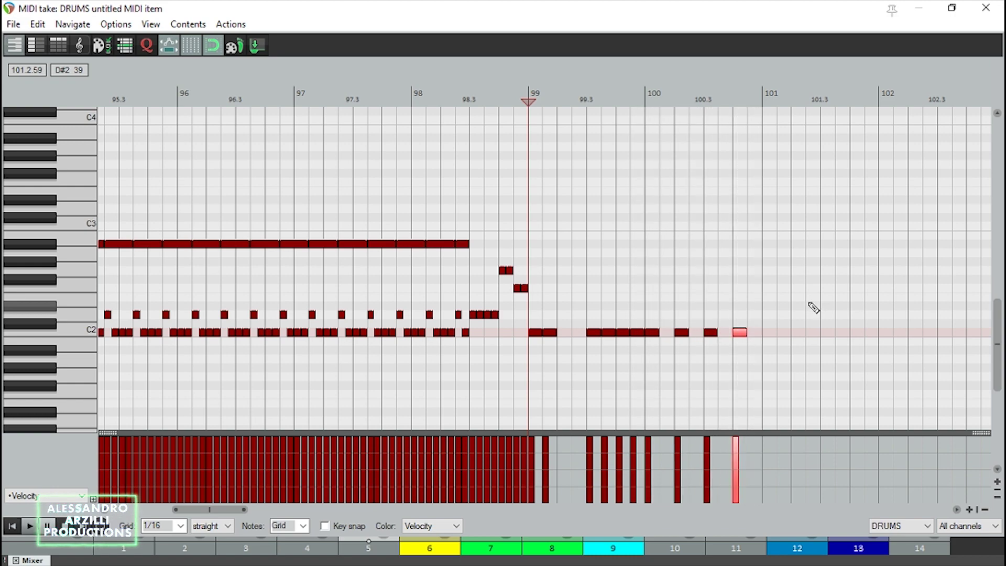
Step: Duplicate the kick notes of bars 99 and 100 into bars 101 and 102 and play from bar 99
left_click_drag(812, 304, 539, 350)
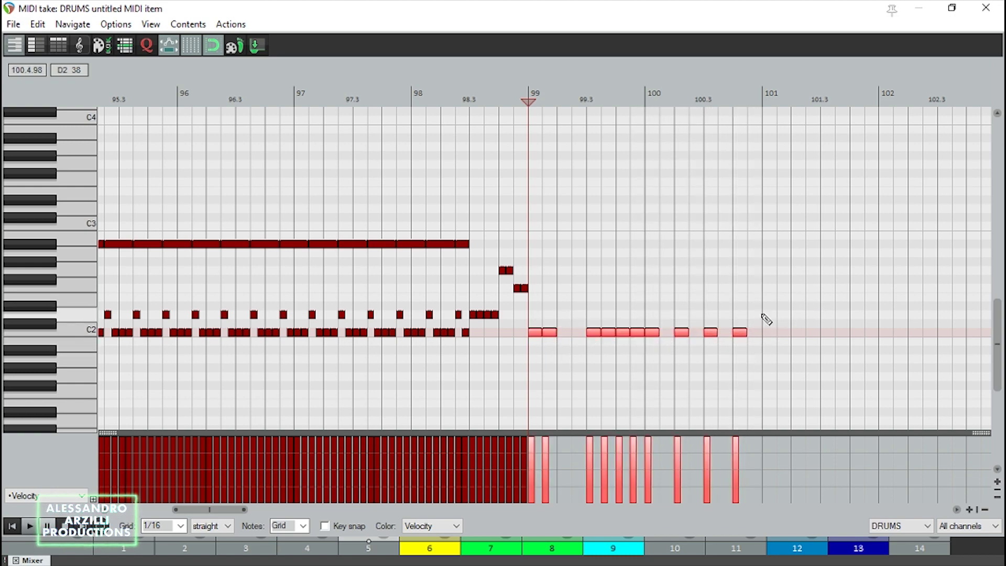
key("ctrl+d")
left_click(535, 320)
key("space")
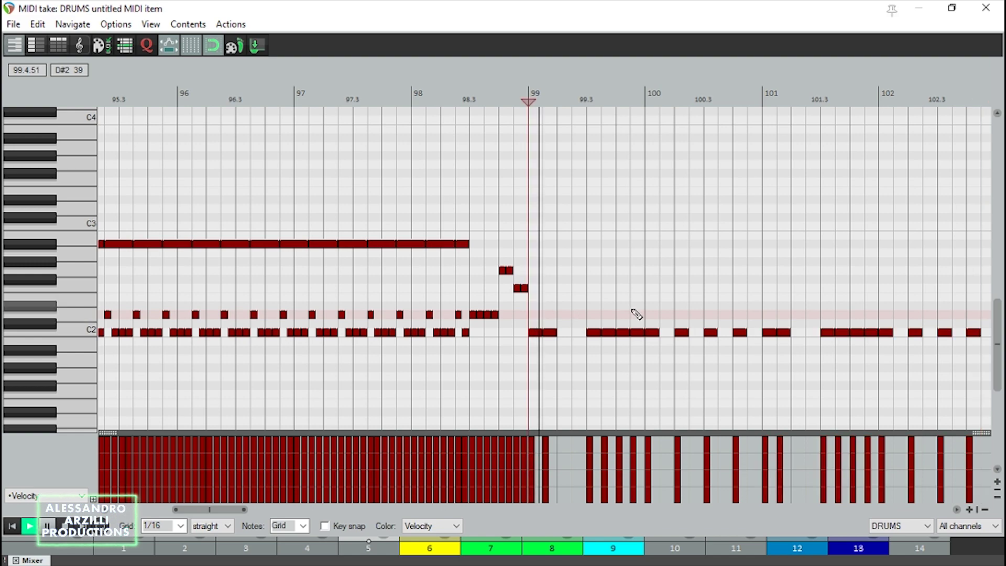
scroll(790, 314, "down", 1)
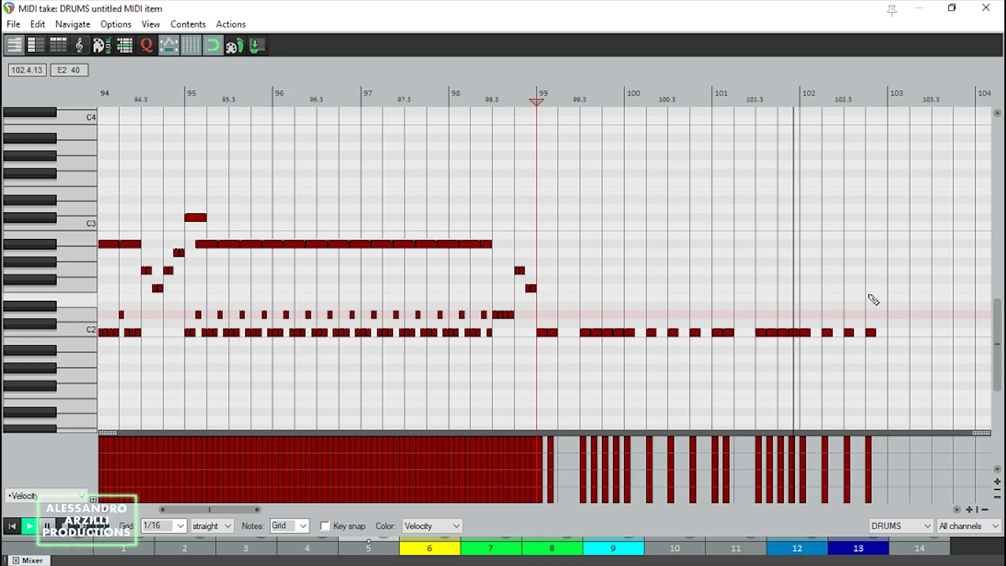
key("space")
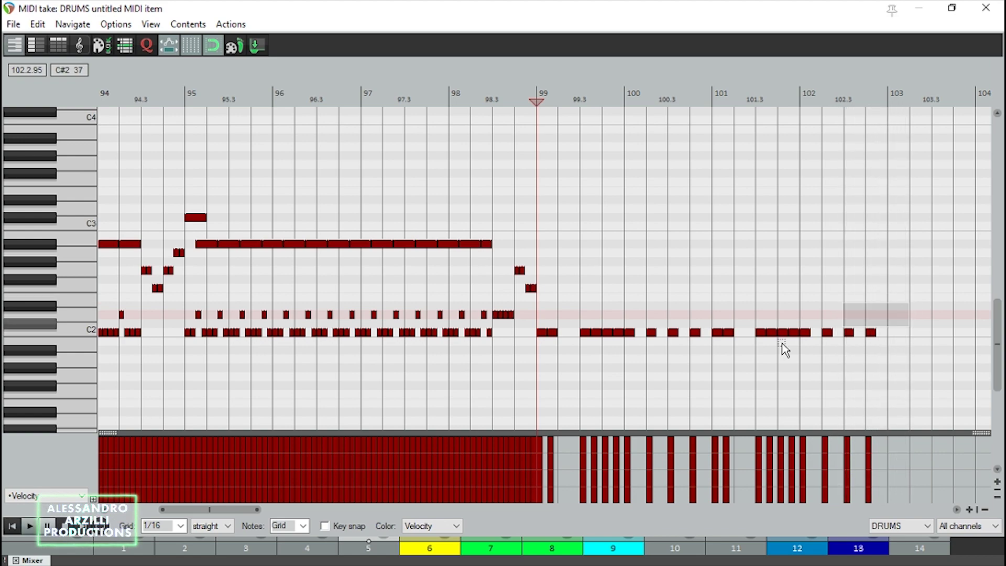
Step: Raise the C2 kick on 99.4 to the D2 snare, with playback running from the start of bar 99
left_click_drag(781, 343, 539, 377)
left_click(541, 317)
scroll(602, 324, "up", 3)
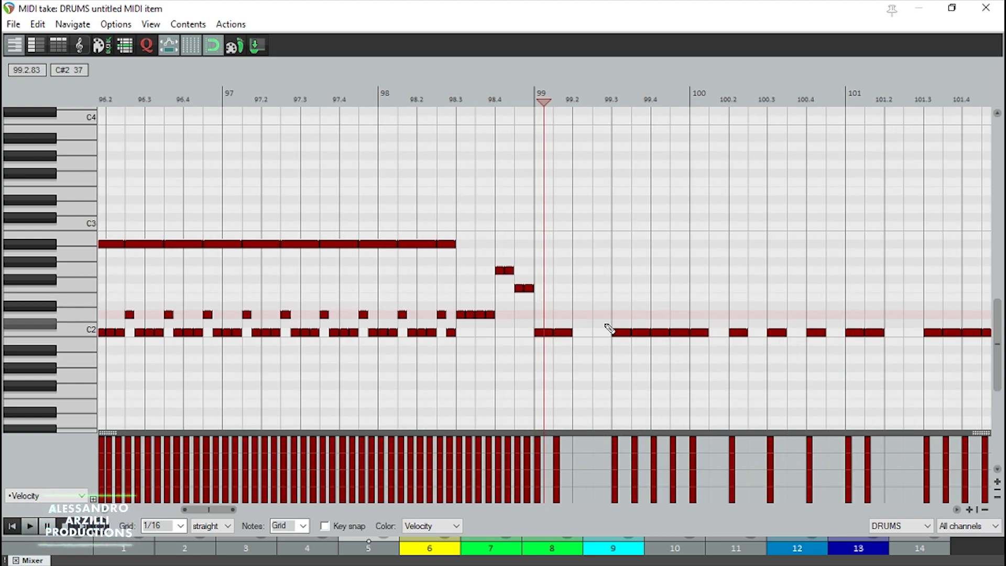
scroll(609, 328, "up", 2)
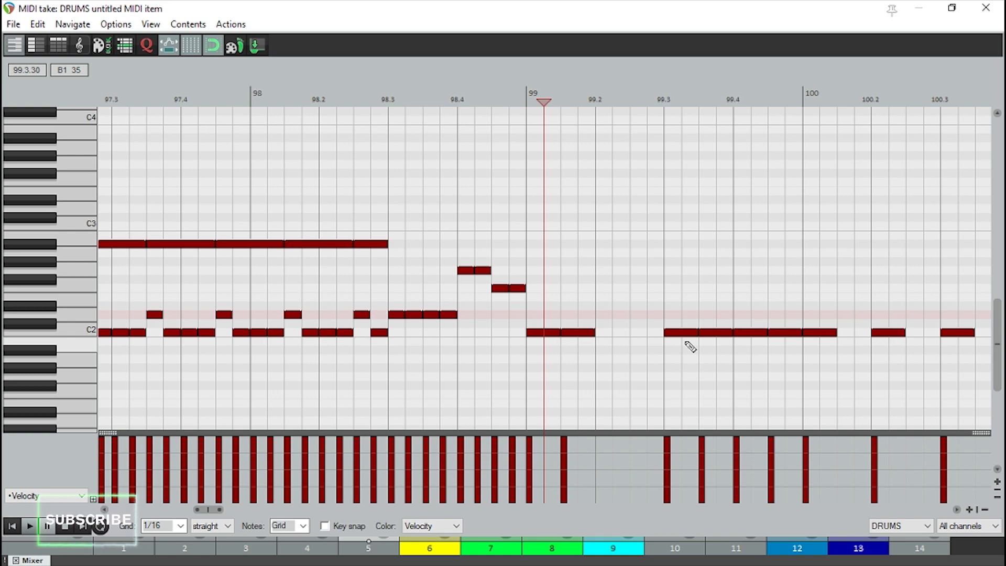
key("space")
scroll(697, 341, "down", 1)
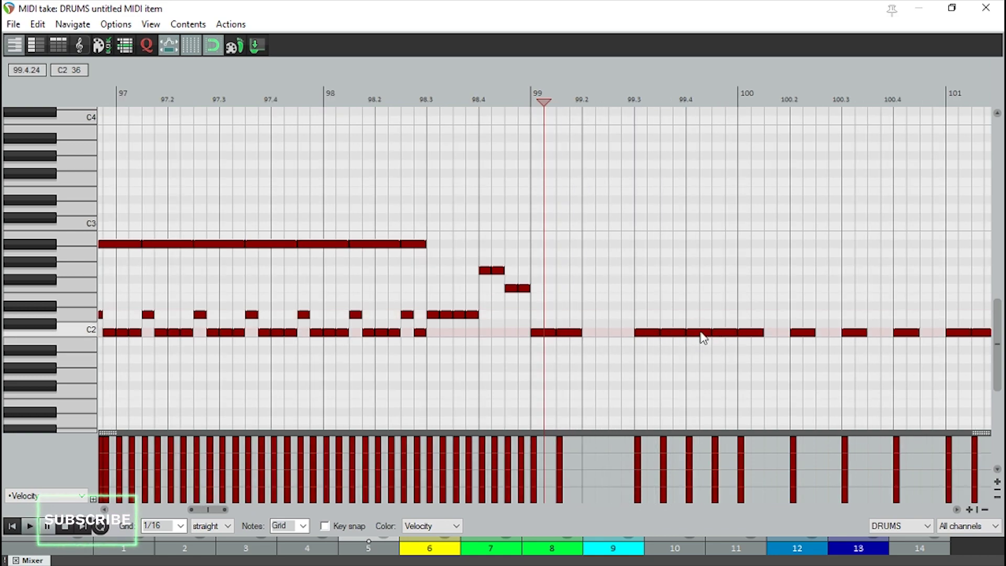
left_click_drag(698, 330, 706, 315)
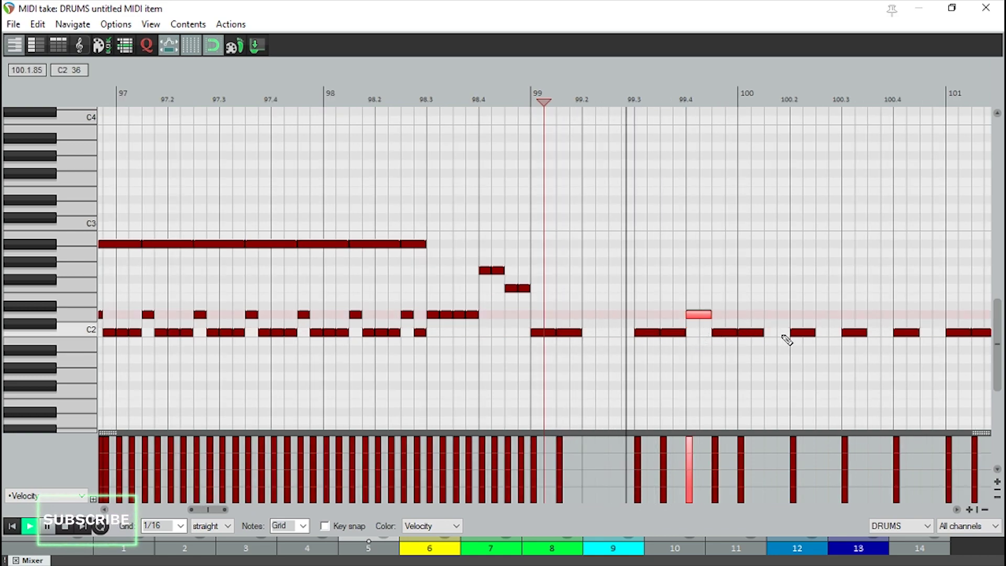
Step: Raise the C2 kicks on 100.2 and 100.4 to the D2 snare and play the pattern
scroll(770, 335, "down", 2)
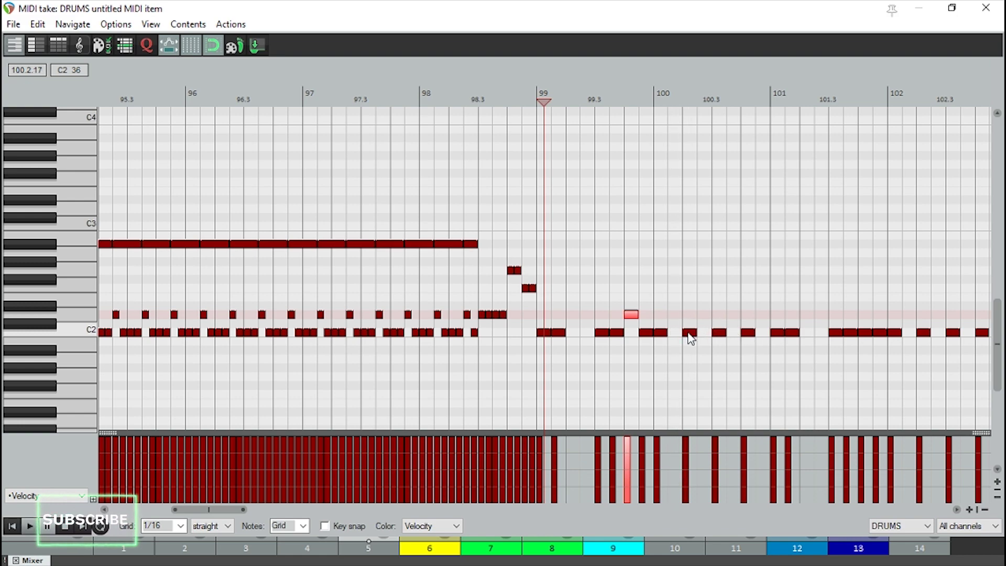
left_click_drag(688, 333, 692, 316)
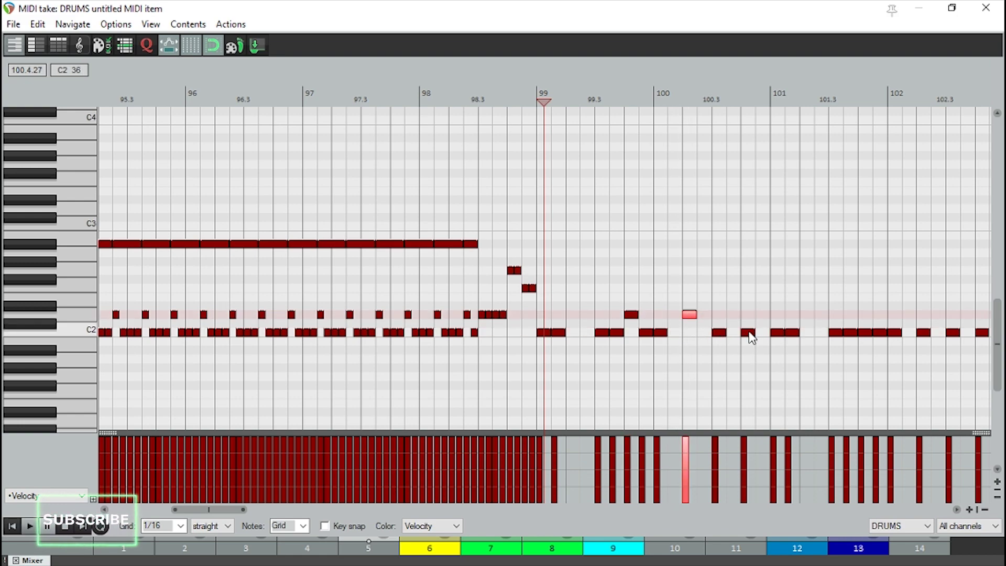
left_click_drag(749, 334, 747, 317)
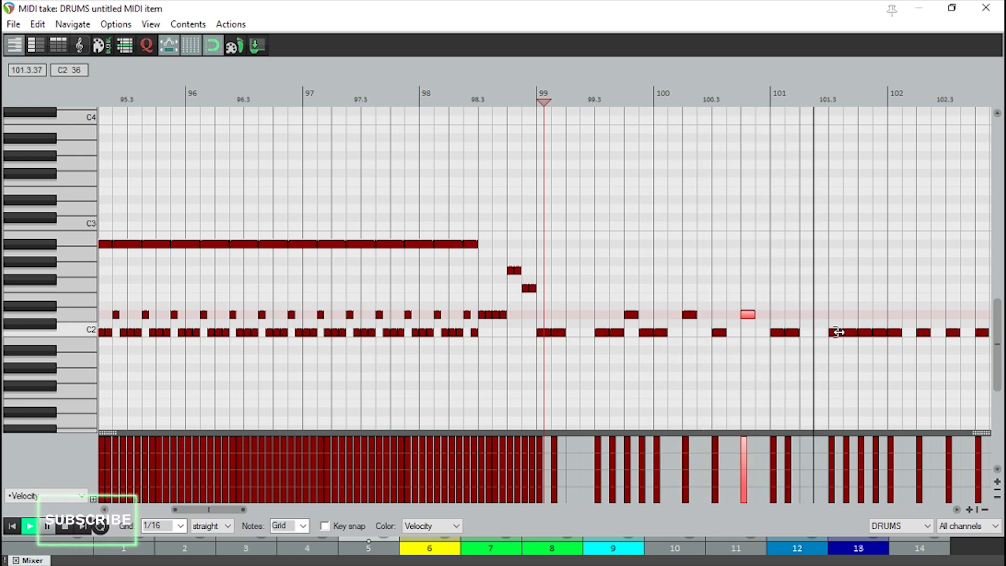
scroll(834, 336, "up", 1)
key("space")
Step: Raise the C2 kicks on 101.4, 102.2 and 102.4 to the D2 snare and play from bar 99
left_click(976, 319)
scroll(933, 324, "down", 1)
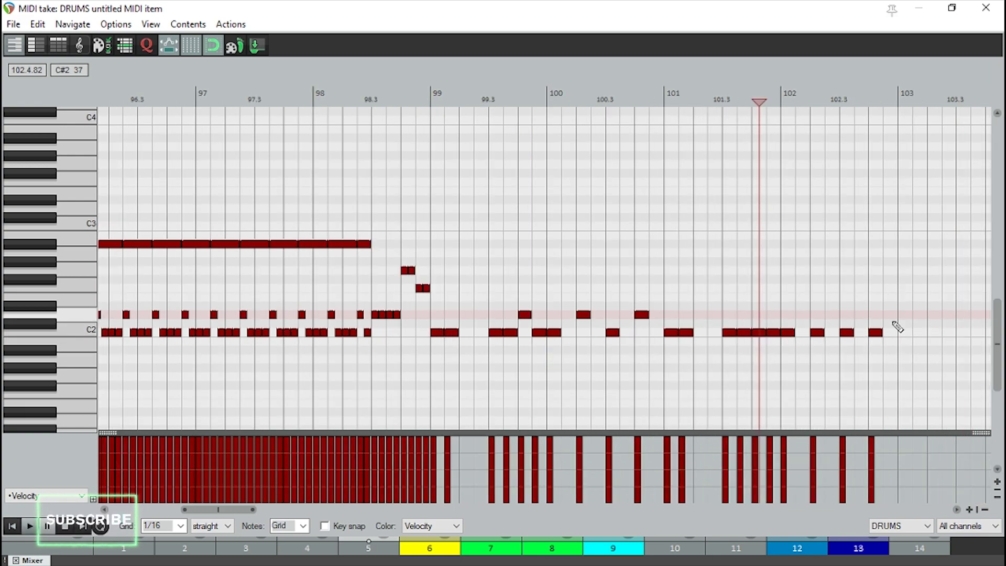
scroll(897, 327, "up", 2)
left_click_drag(578, 330, 575, 322)
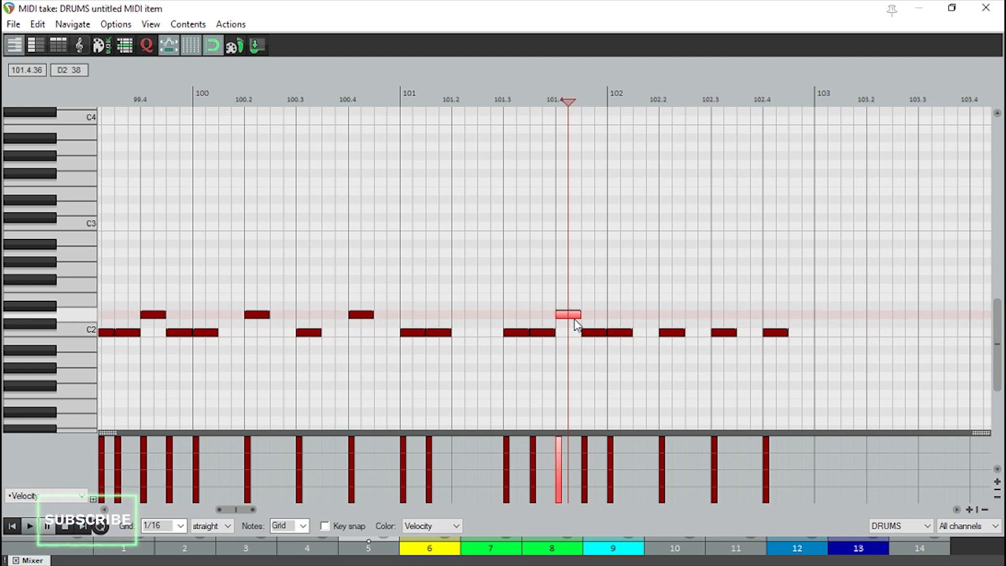
key("space")
left_click_drag(678, 340, 676, 321)
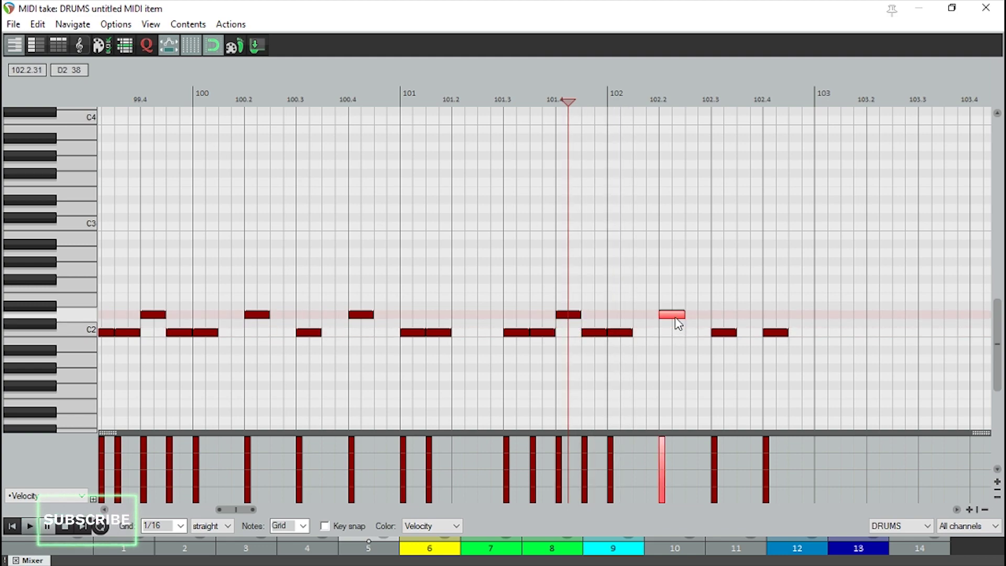
left_click_drag(775, 341, 777, 321)
scroll(771, 325, "down", 2)
scroll(770, 325, "down", 2)
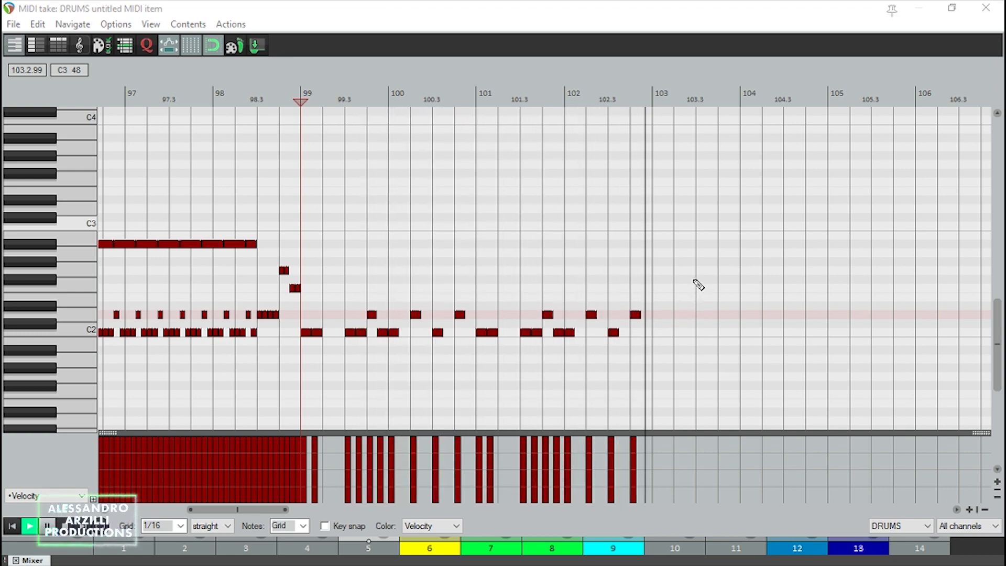
Step: Duplicate all the kick and snare notes of bars 99 to 102 into bars 103 to 106
left_click_drag(694, 279, 302, 370)
key("space")
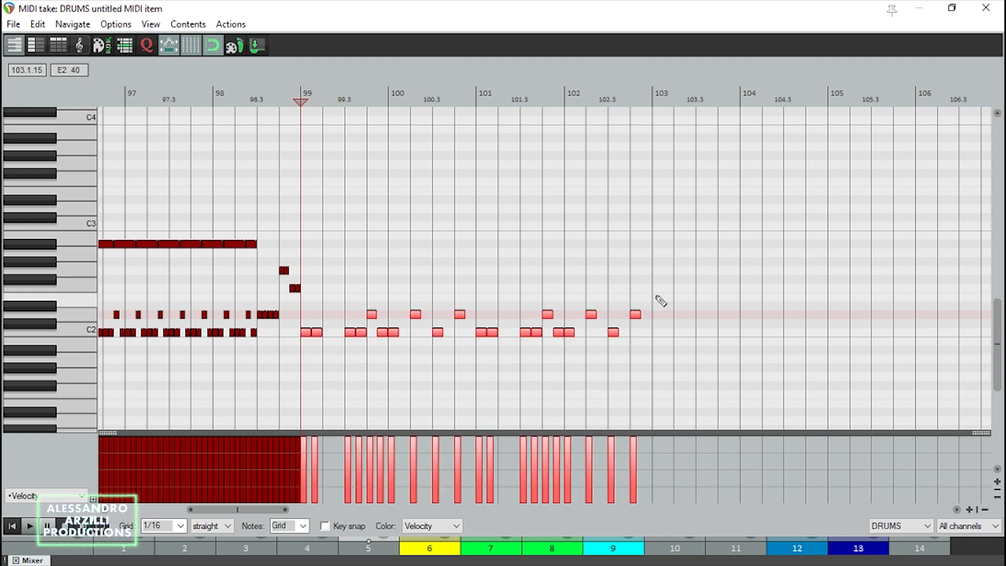
scroll(656, 292, "down", 3)
scroll(425, 299, "down", 2)
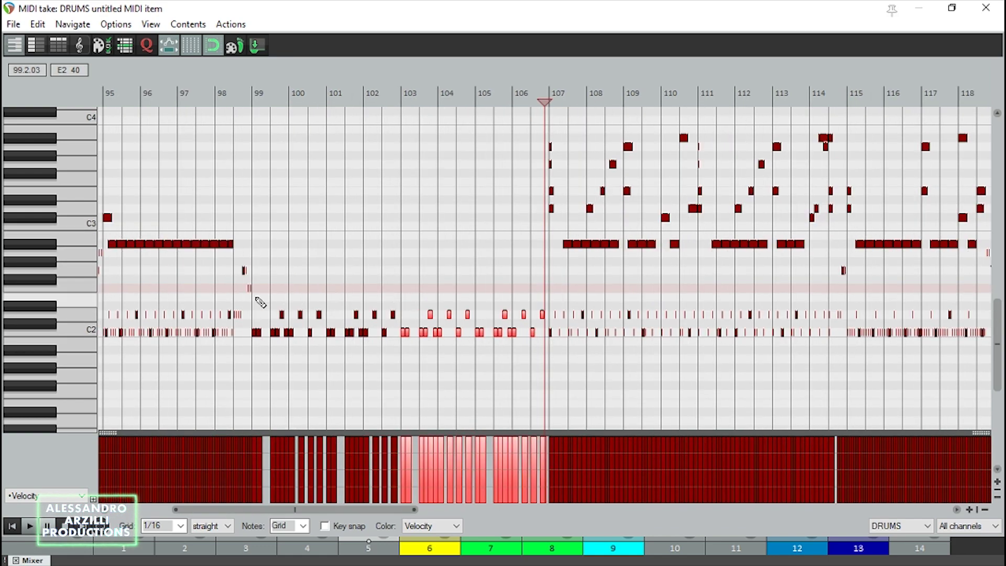
Step: Play the kick and snare groove from bar 99 up to bar 107
scroll(549, 267, "up", 4)
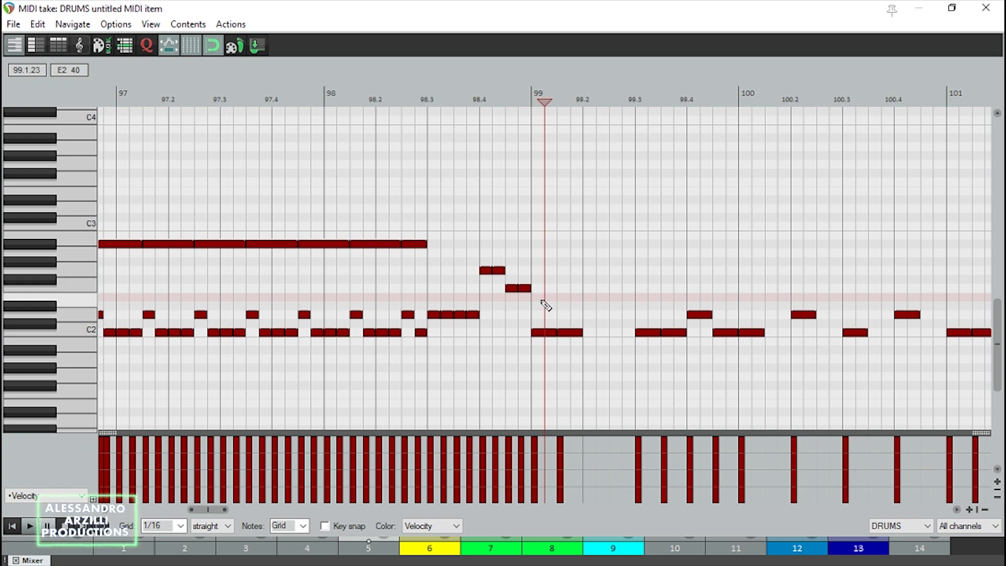
key("space")
scroll(645, 247, "down", 3)
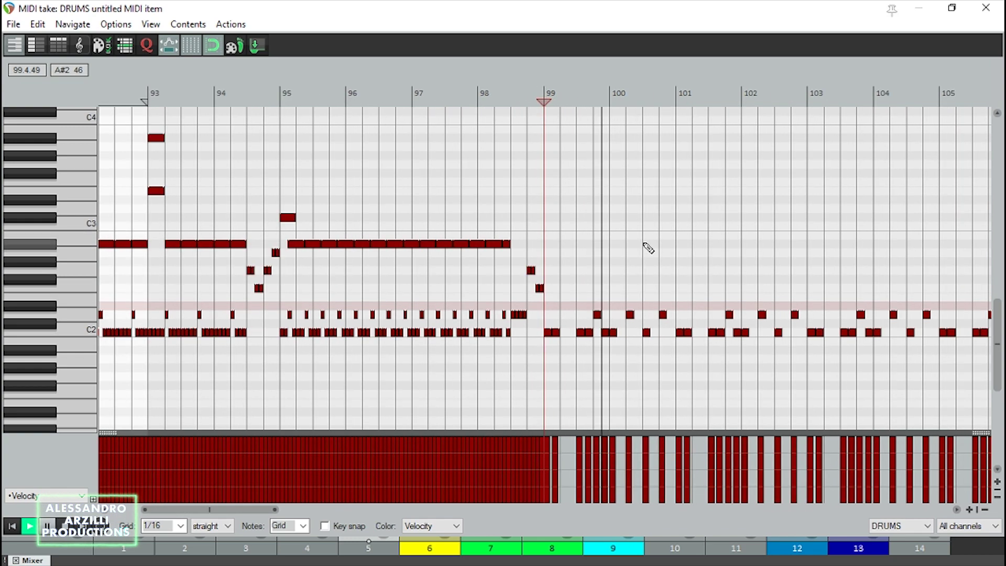
scroll(655, 247, "down", 2)
scroll(655, 245, "down", 2)
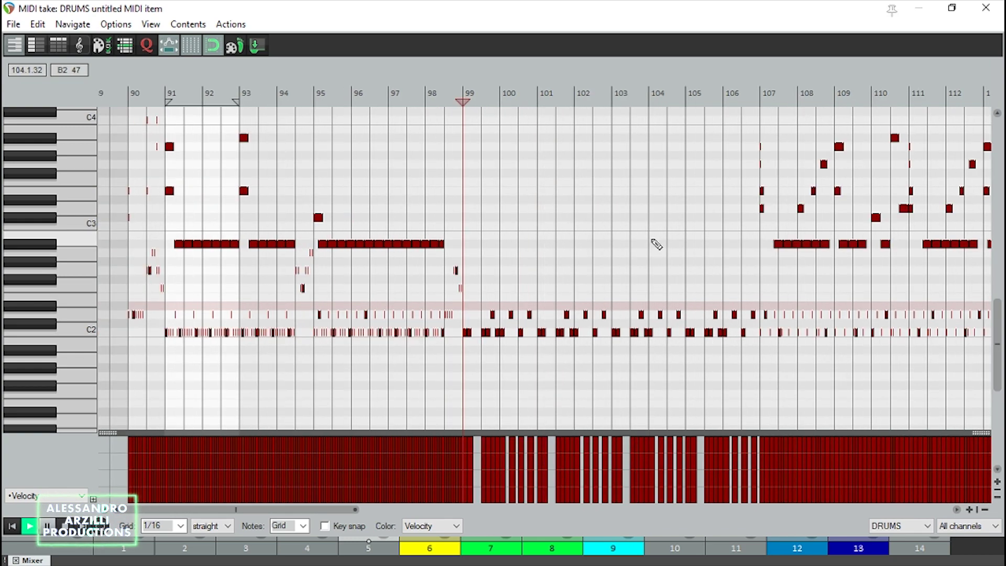
scroll(656, 244, "up", 1)
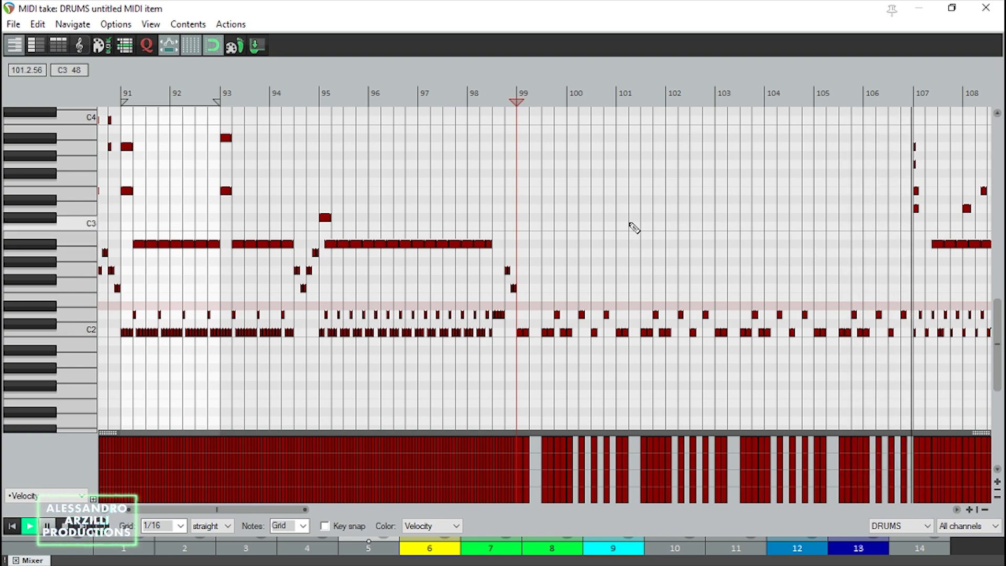
key("space")
Step: Add an eighth-note C3 cymbal at the start of bar 99 followed by an eighth-note C#3, and play them
scroll(532, 224, "up", 5)
scroll(608, 273, "up", 2)
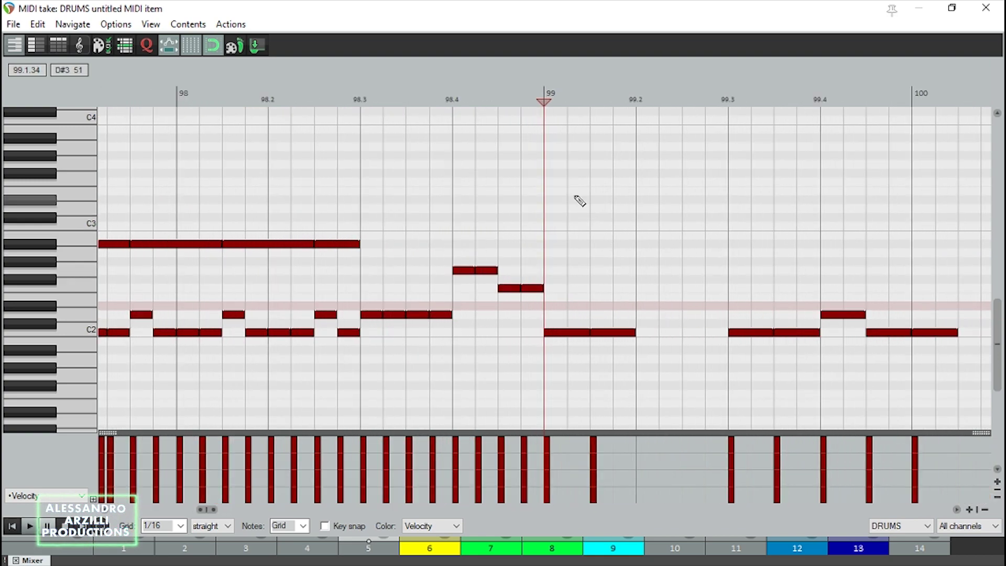
mouse_move(549, 191)
left_mouse_down()
mouse_move(587, 192)
mouse_move(633, 224)
left_mouse_up()
left_click_drag(572, 190, 572, 228)
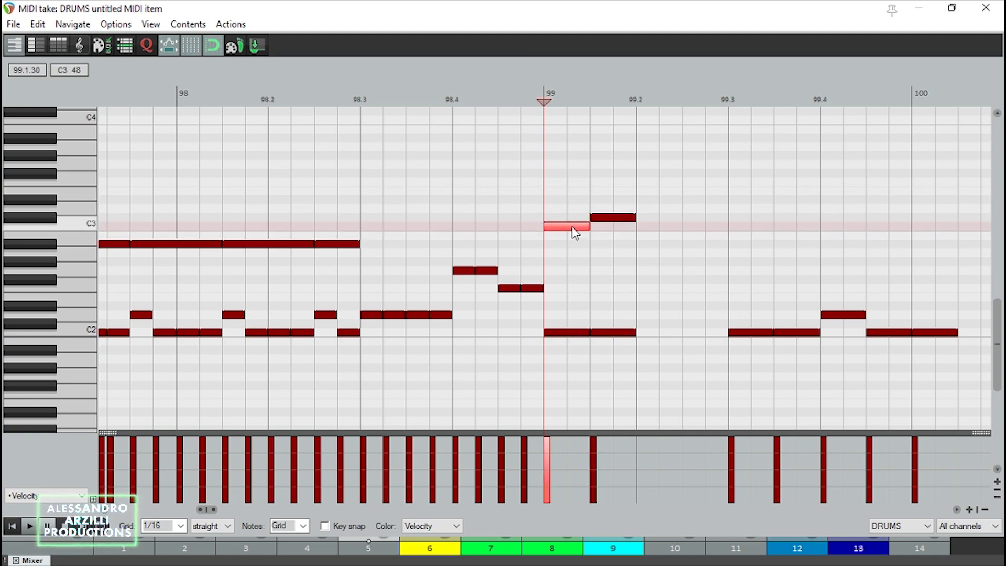
scroll(674, 274, "down", 3)
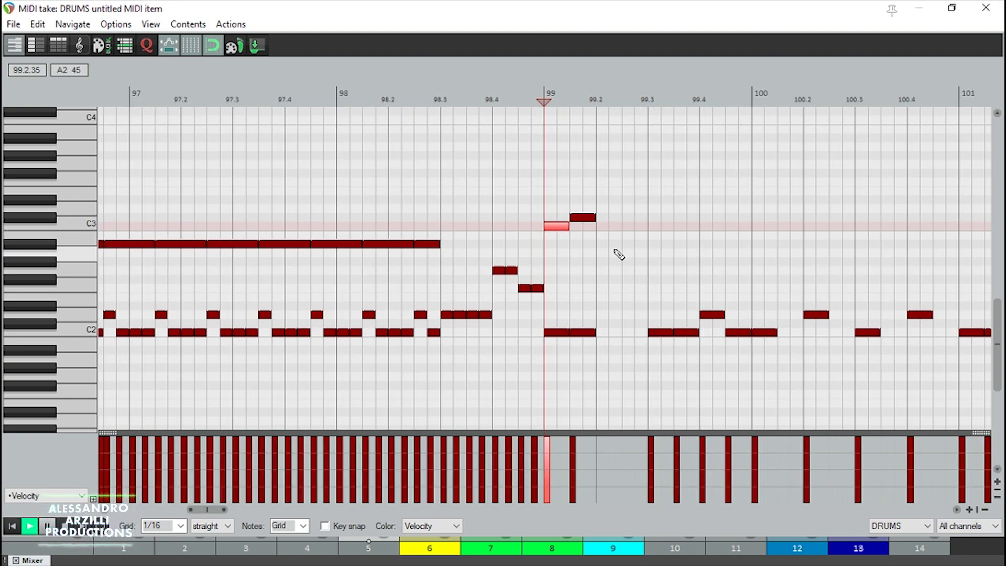
Step: Add a quarter-note B2 cymbal on 99.2, repeat it on every beat through 100.3, and play from bar 99
left_click(604, 244)
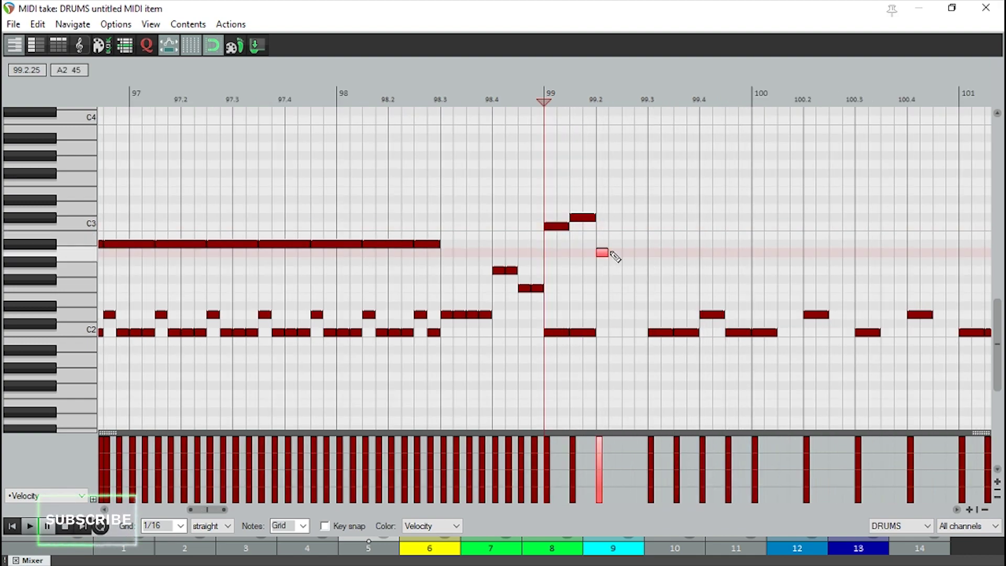
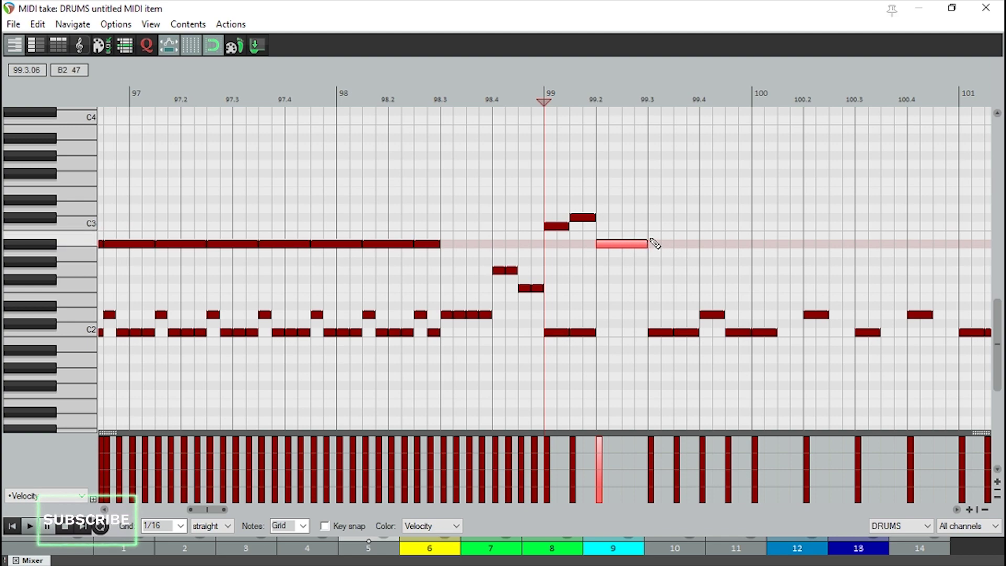
scroll(703, 232, "down", 2)
key("i")
key("i")
key("i")
key("i")
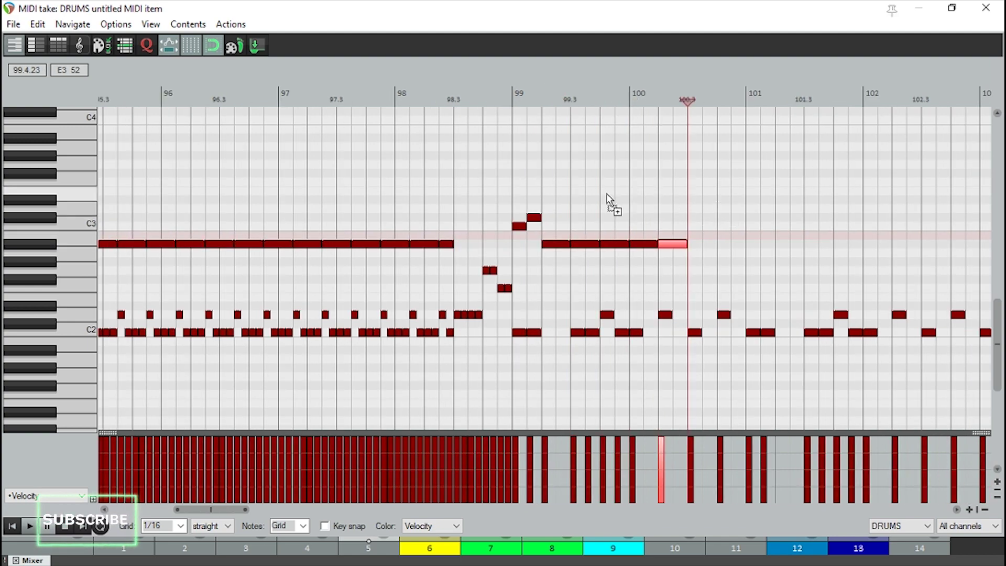
key("i")
left_click(512, 184)
key("space")
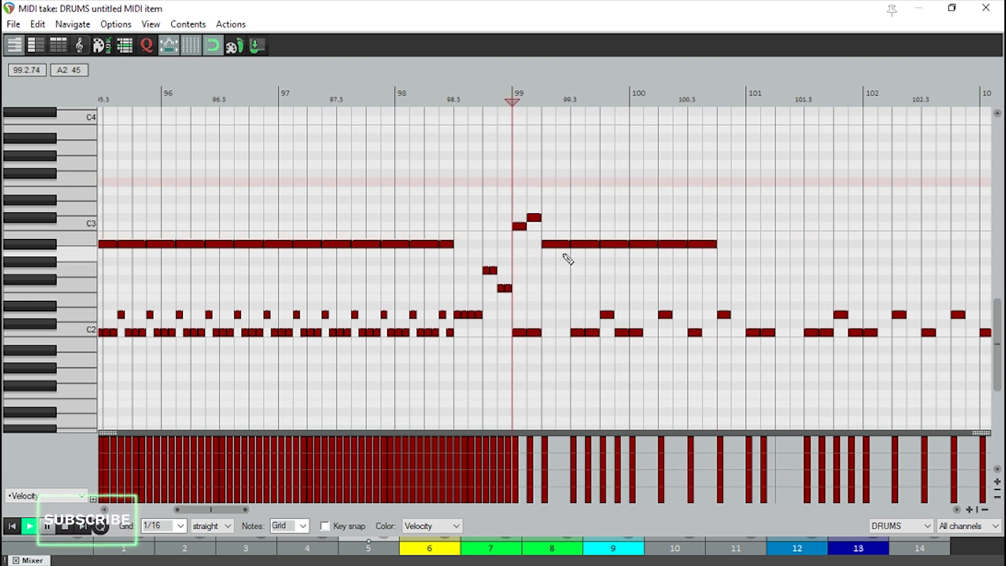
Step: Add a D2 snare note at 99.2 and extend the A#2 cymbal row with a one-beat note at 100.4
key("space")
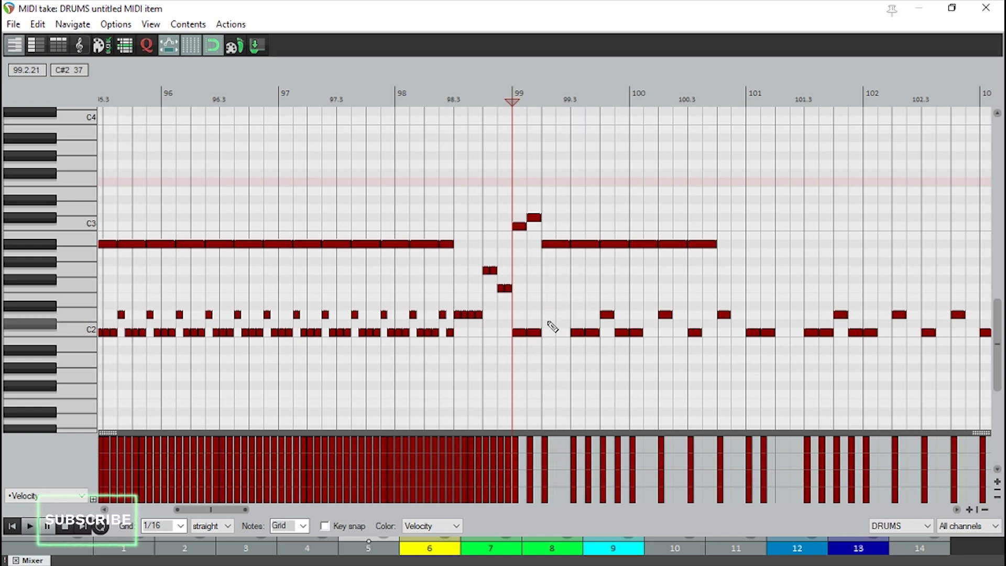
left_click(547, 315)
key("space")
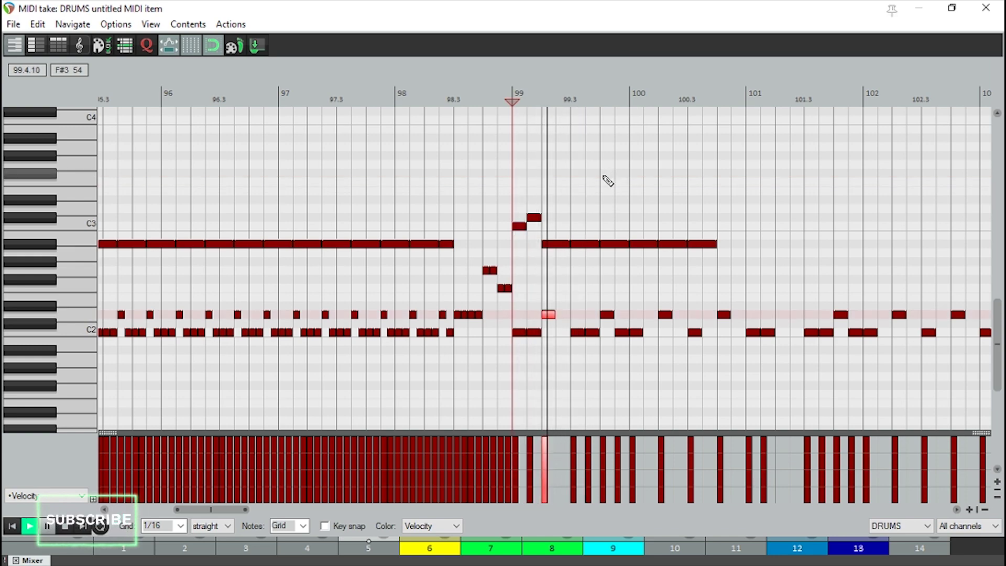
key("space")
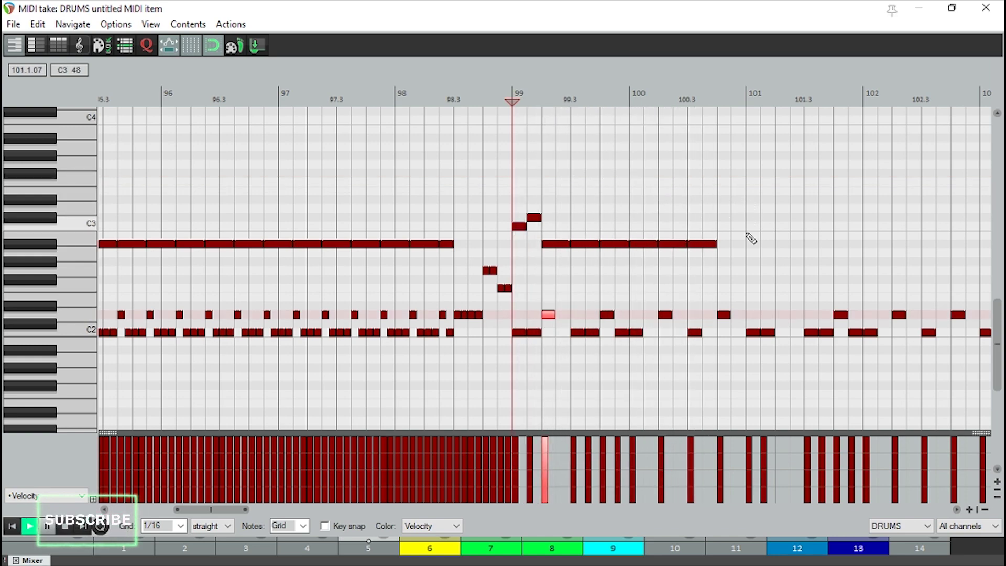
left_click(721, 244)
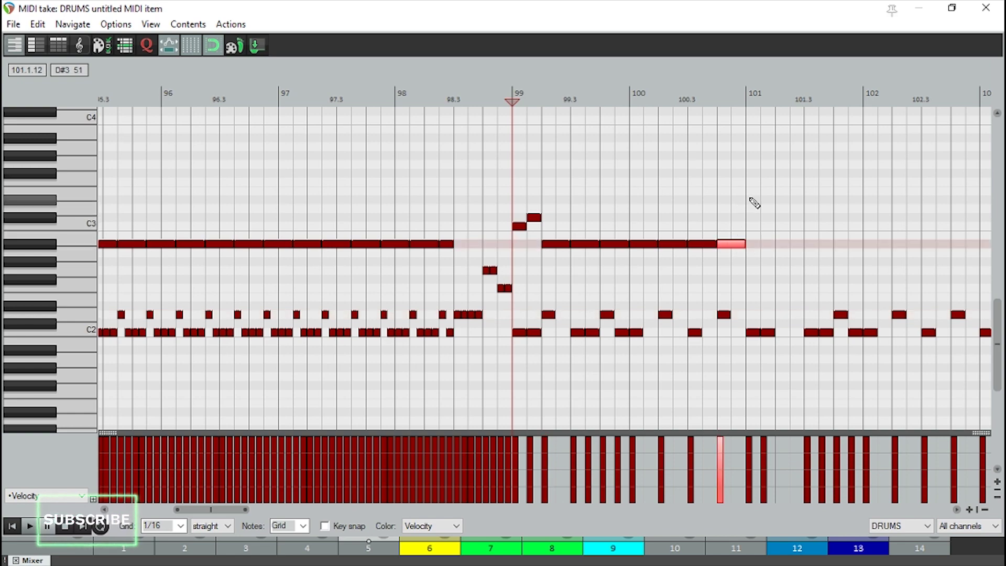
Step: Copy the C3, C#3 and A#2 notes of bars 99–100, paste them at bar 101, and play the section from bar 99
left_click_drag(764, 170, 511, 291)
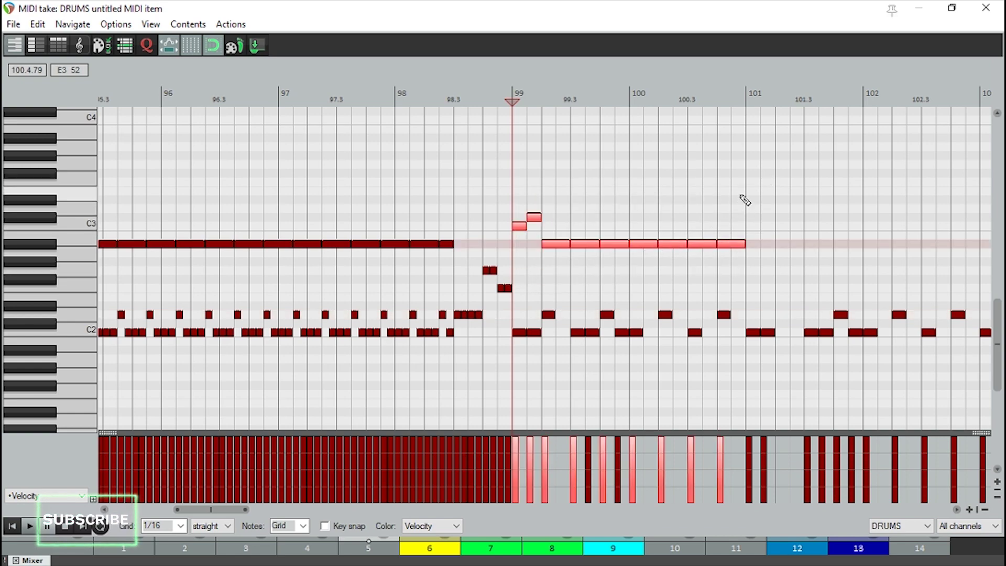
key("ctrl+c")
left_click(745, 199)
key("ctrl+v")
left_click(516, 199)
key("space")
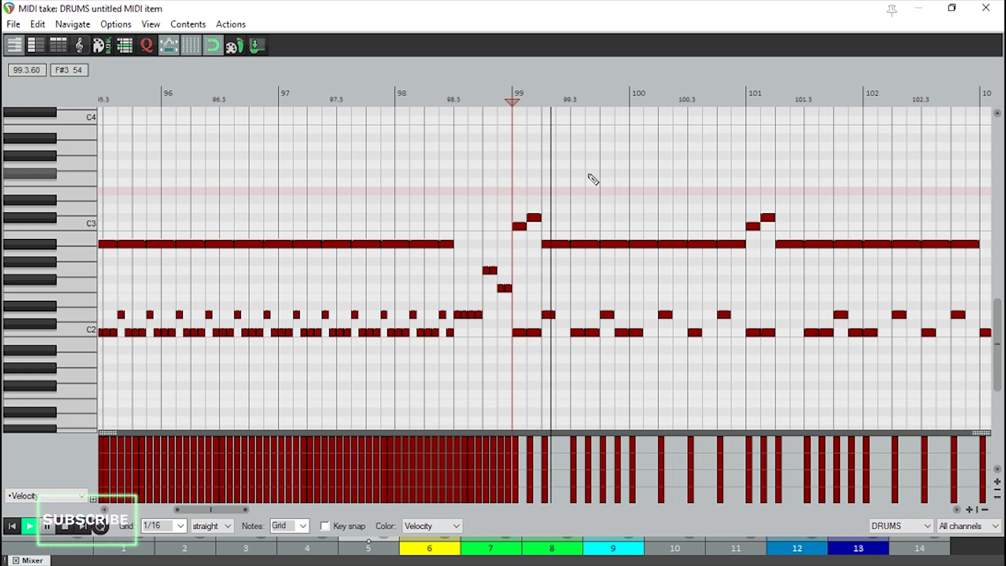
scroll(732, 223, "down", 2)
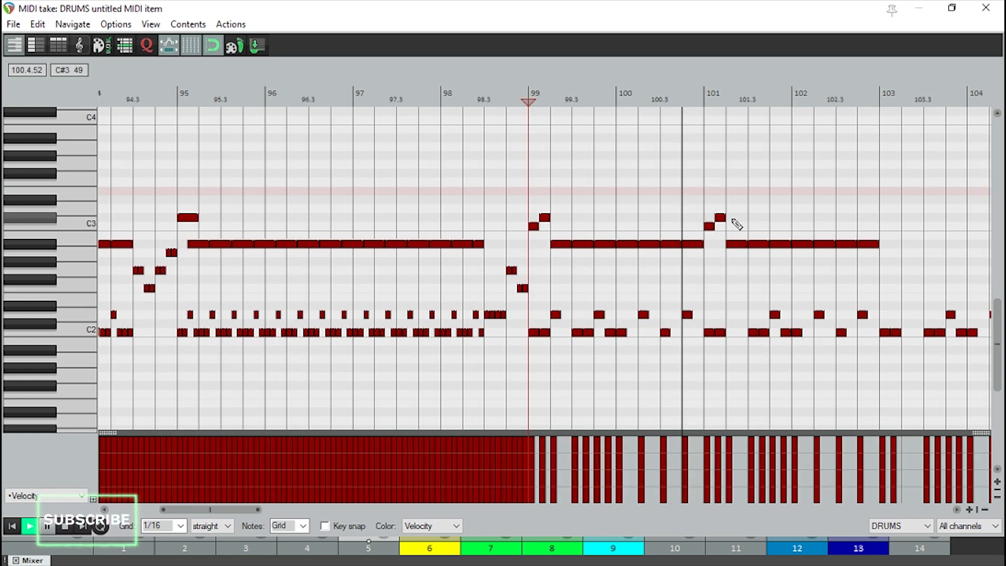
key("space")
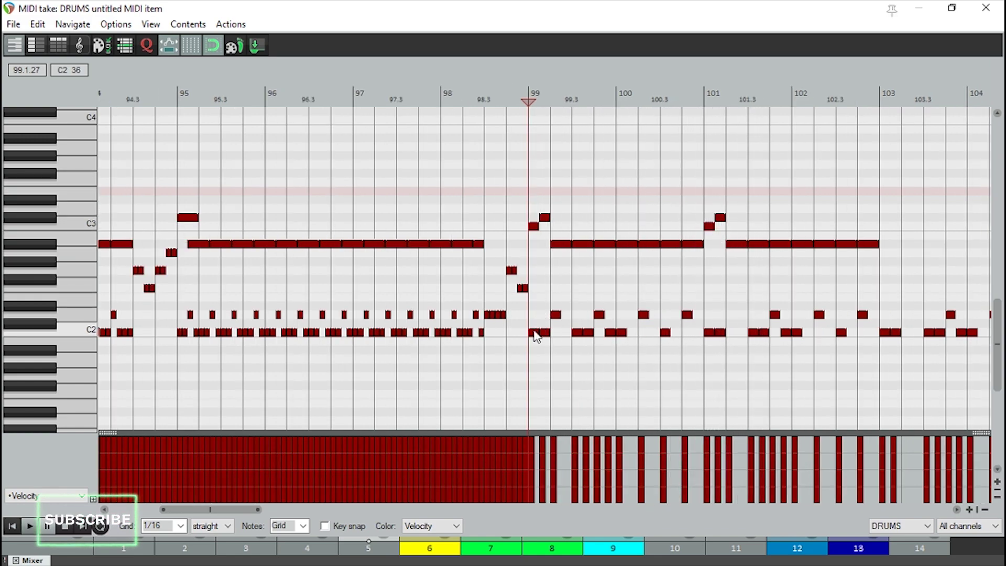
Step: Try raising the first C2 kick note at bar 99 to D2, and undo the move after listening
left_click_drag(534, 332, 538, 320)
left_click(525, 190)
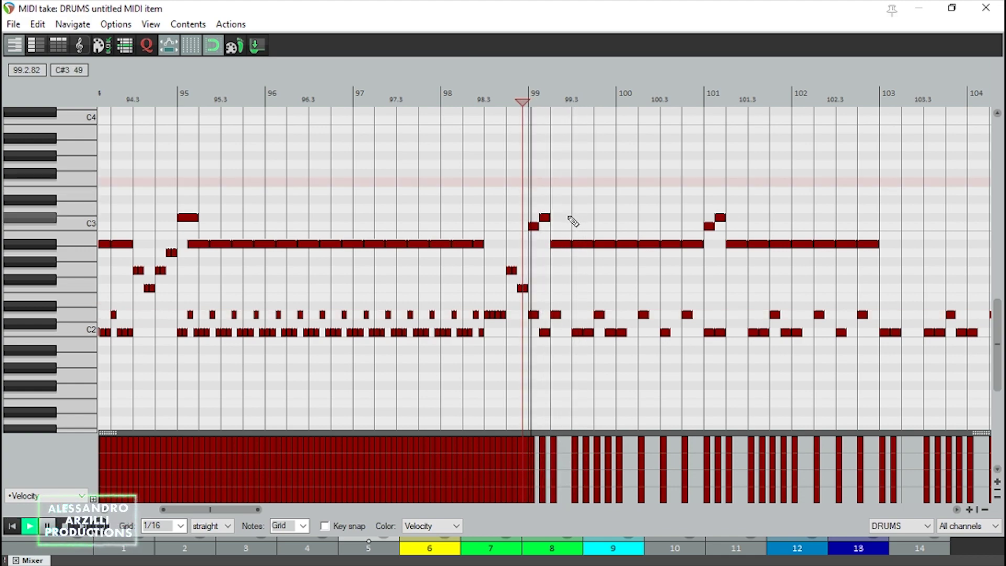
key("ctrl+z")
key("ctrl+z")
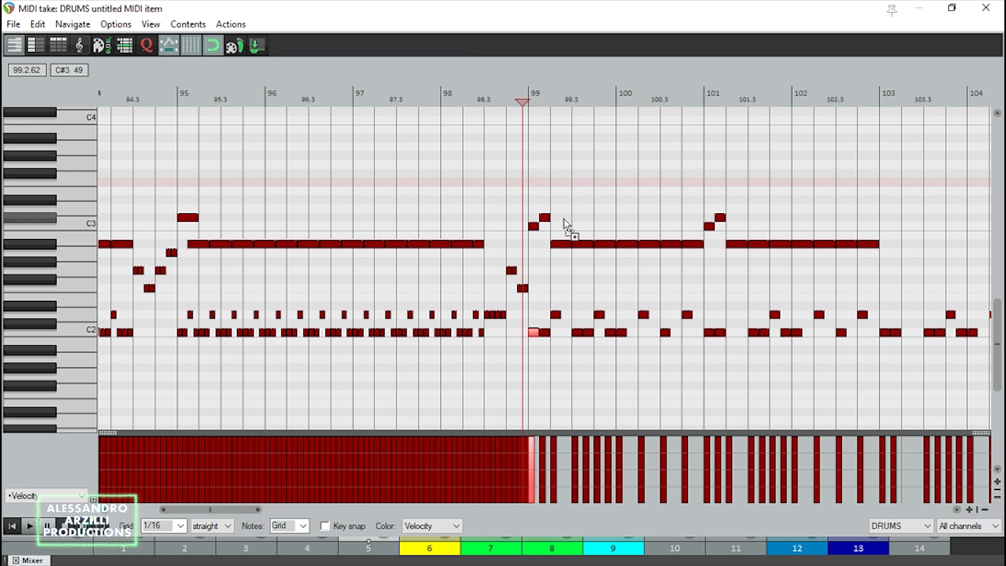
Step: Play the passage from just before bar 99, and add a D2 snare note at 101.2
key("space")
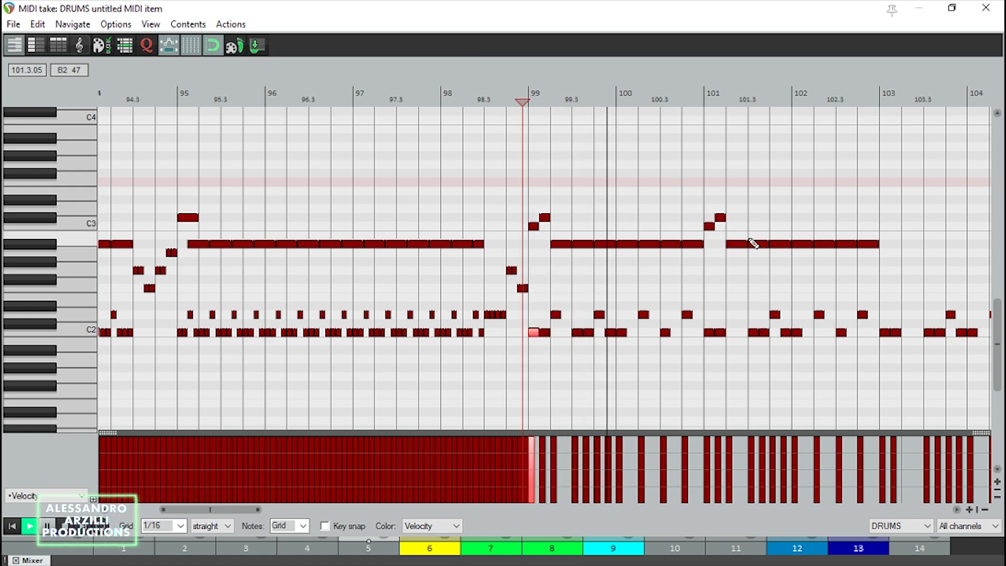
key("space")
left_click(731, 315)
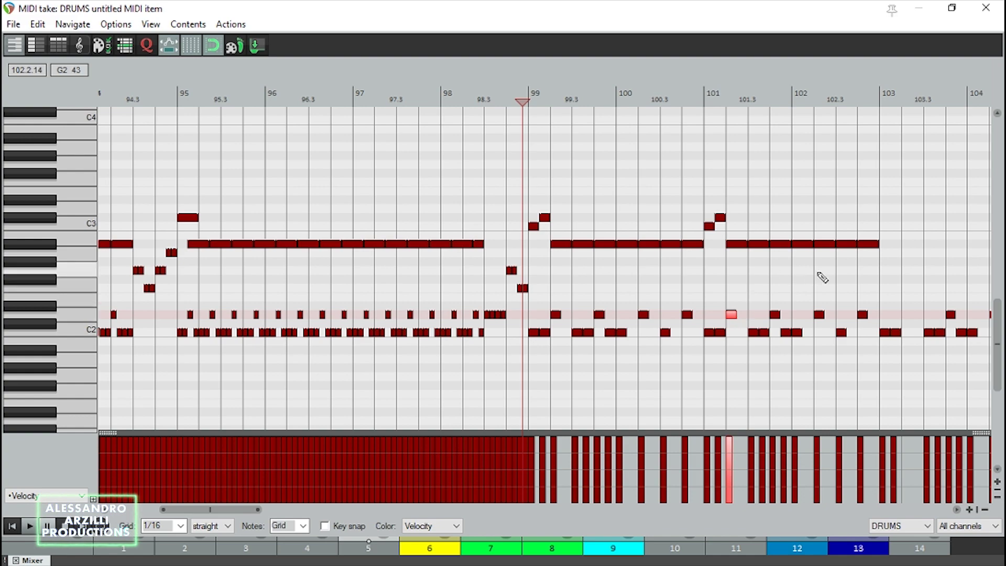
Step: Copy the C3, C#3 and A#2 notes of bars 99–102 and paste them at bar 103
scroll(824, 277, "down", 1)
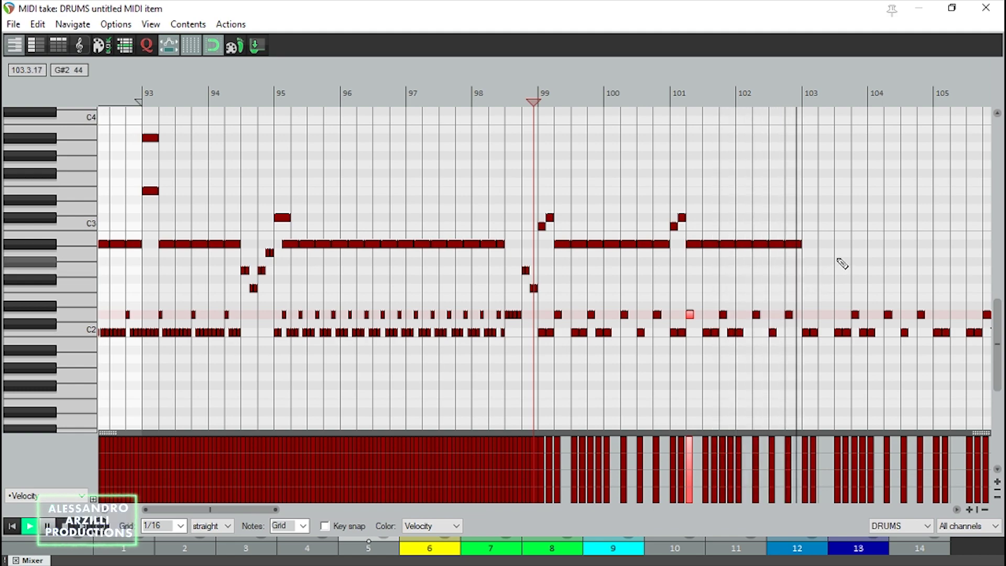
left_click_drag(837, 169, 545, 265)
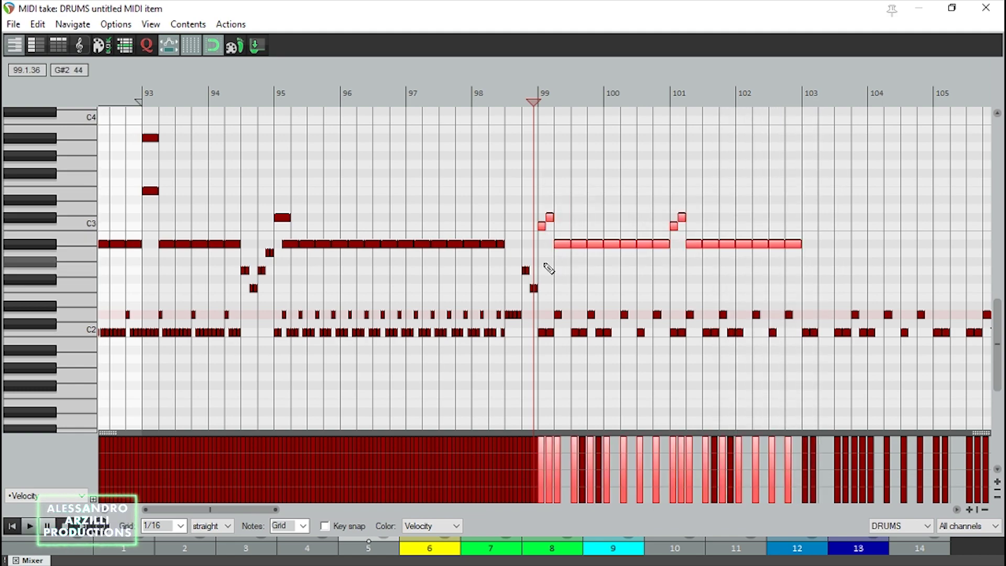
left_click(805, 200)
key("ctrl+v")
scroll(590, 198, "down", 2)
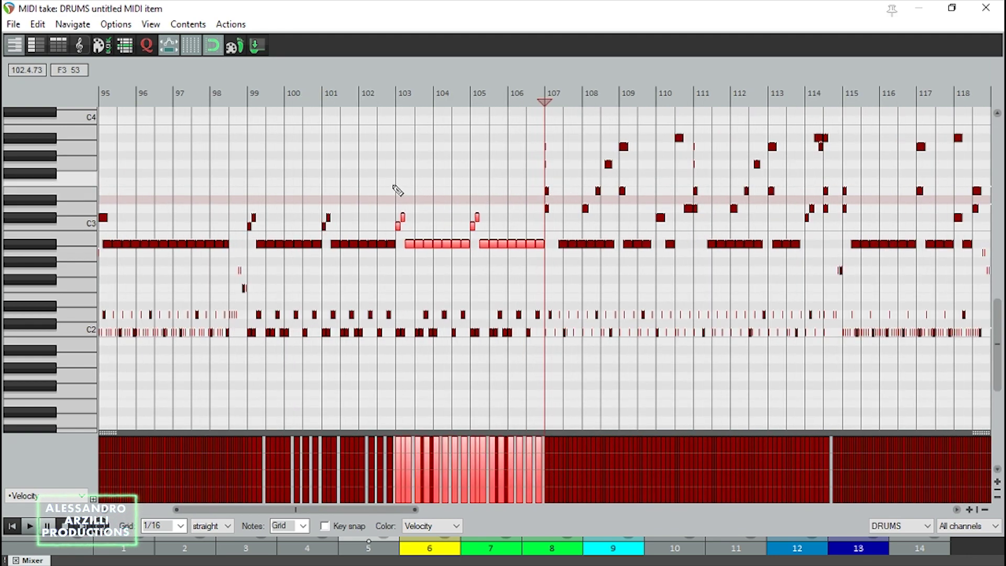
Step: Play the pasted section from just before bar 103 and add D2 snare notes at 103.2 and 105.2
left_click(393, 186)
key("space")
scroll(571, 210, "up", 3)
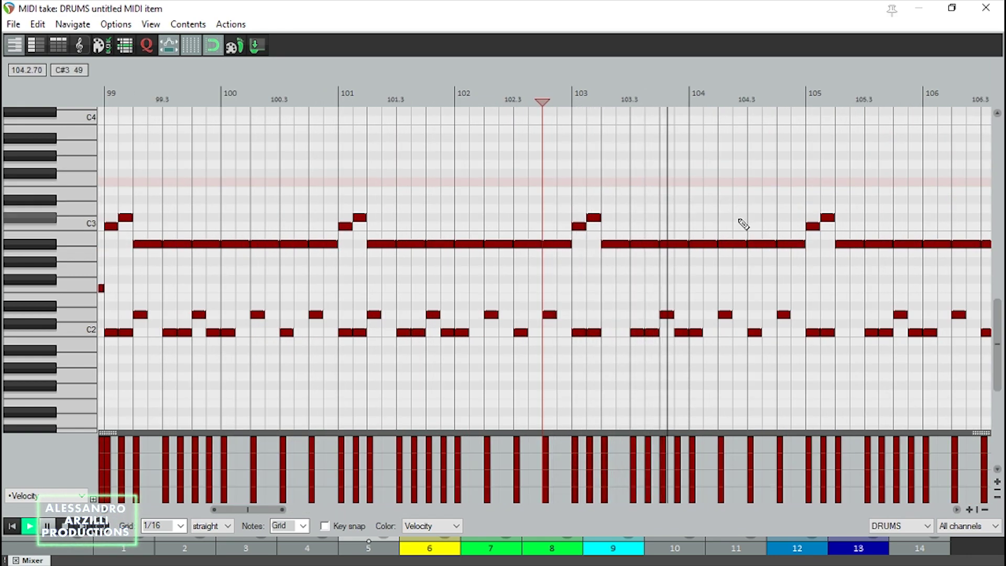
left_click(606, 315)
key("space")
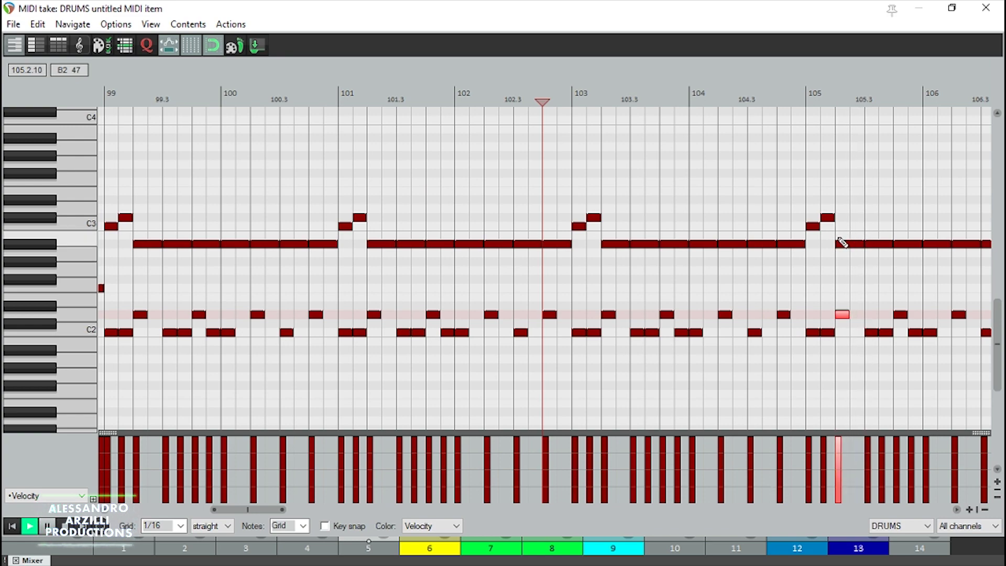
scroll(821, 252, "down", 3)
key("space")
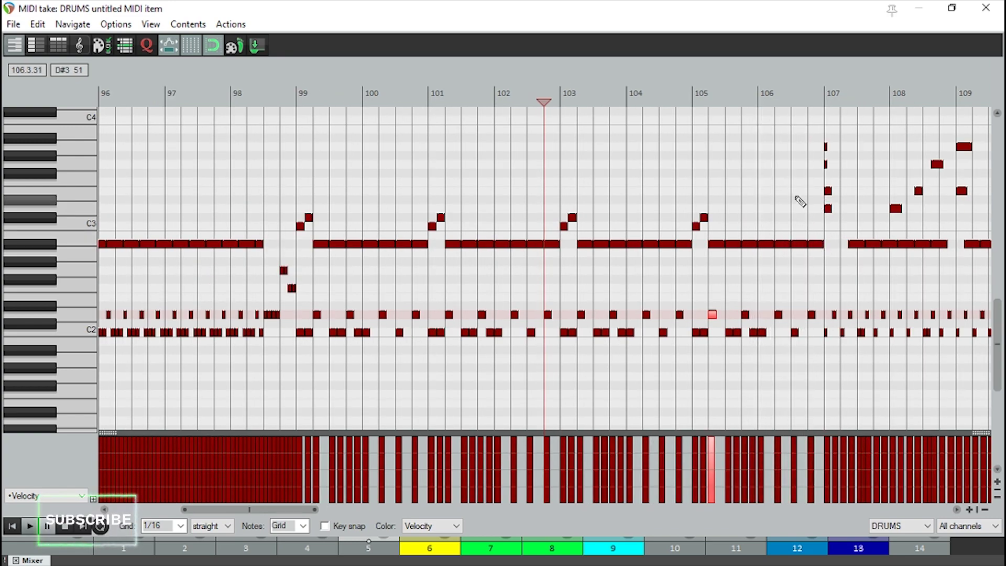
Step: Move the A#2 note at 106.4 up to D3 and add a one-beat G3 note at the same position
left_click(797, 198)
scroll(796, 244, "up", 3)
key("space")
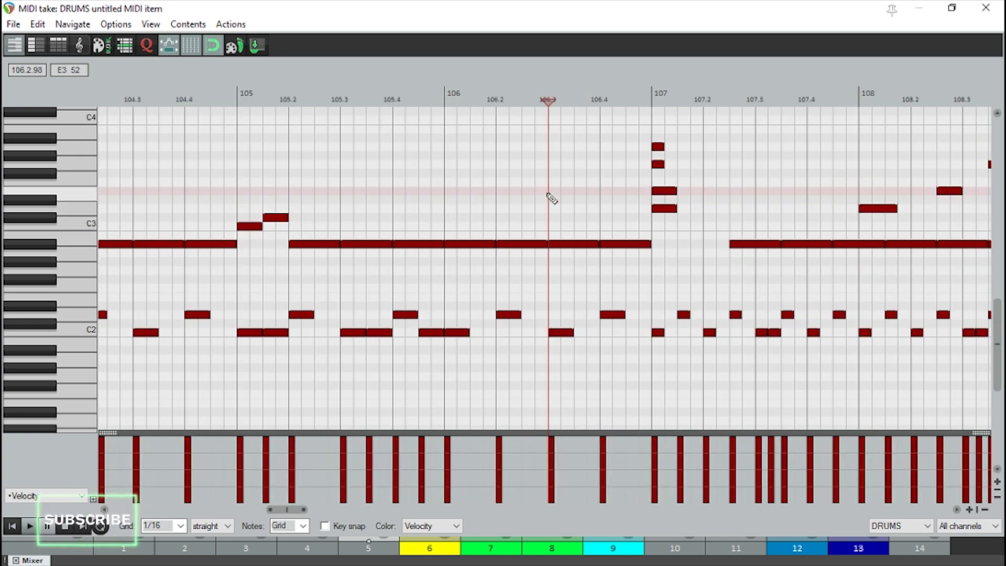
key("space")
left_click_drag(620, 244, 618, 218)
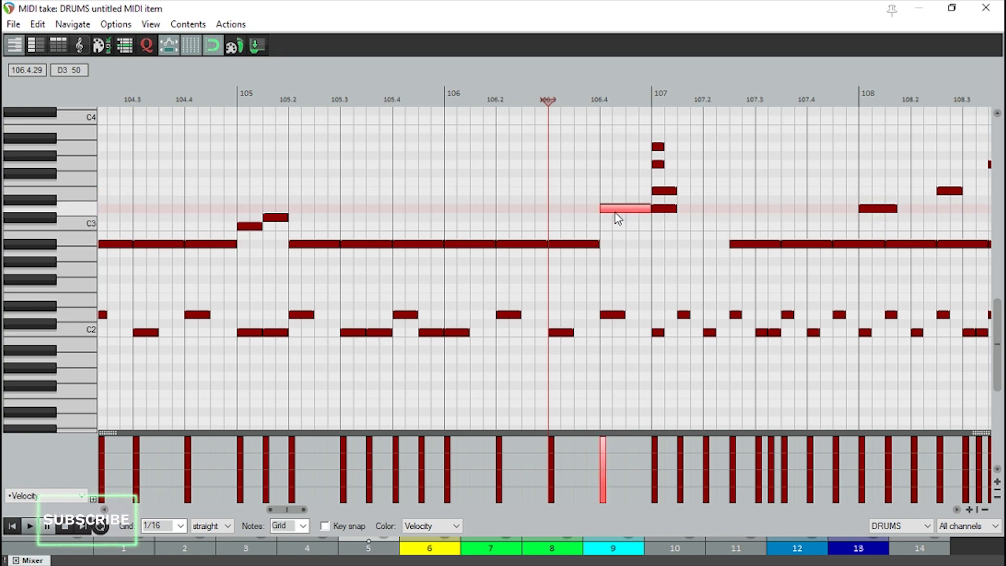
left_click_drag(607, 166, 637, 166)
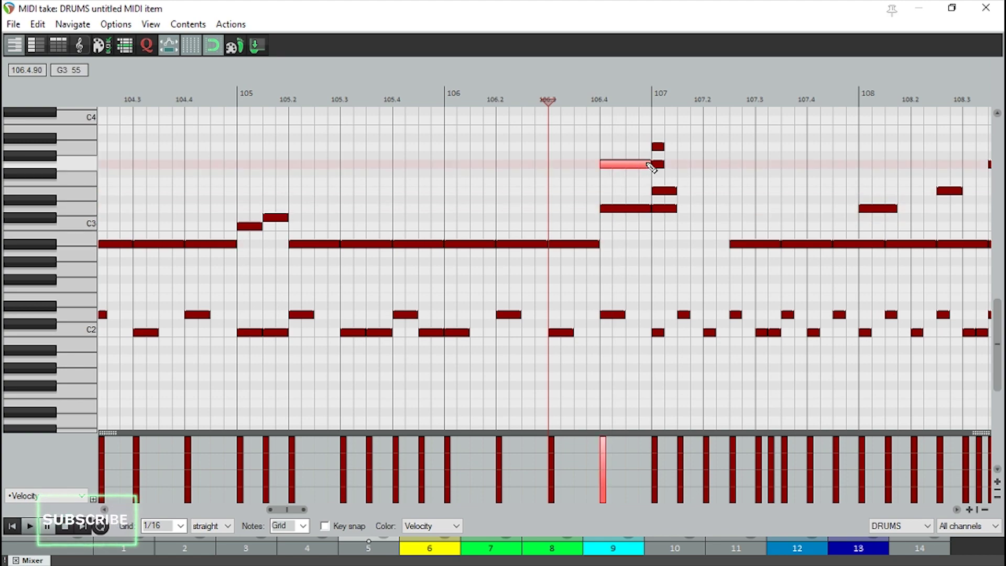
Step: Play back from bar 105 to check the new cymbal accent at 106.4
scroll(702, 273, "down", 2)
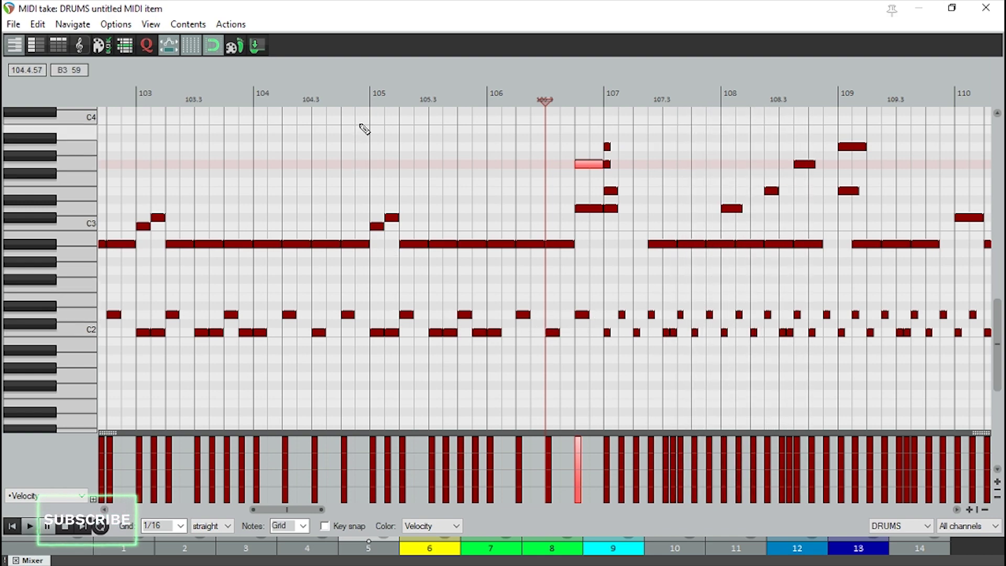
left_click(372, 97)
key("space")
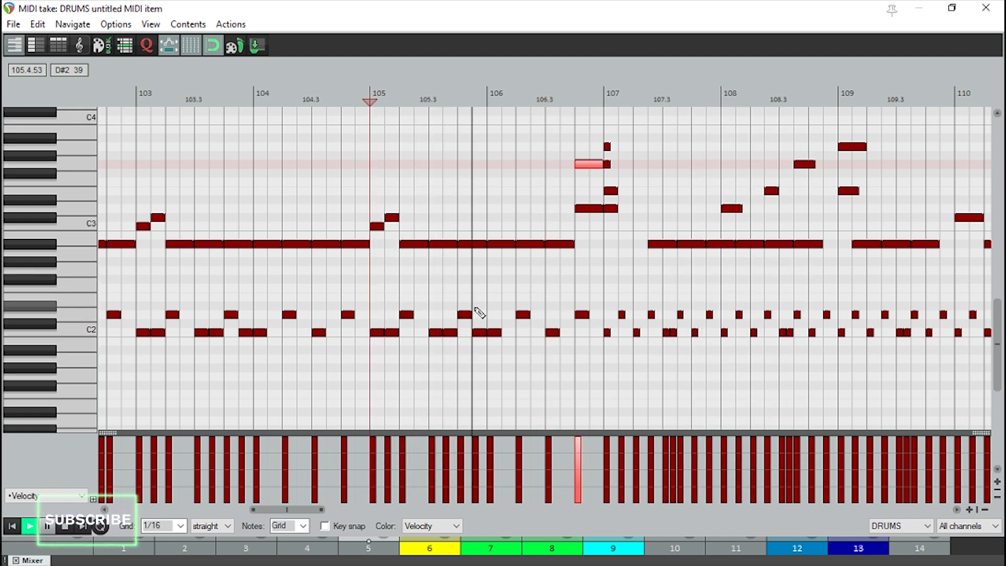
key("space")
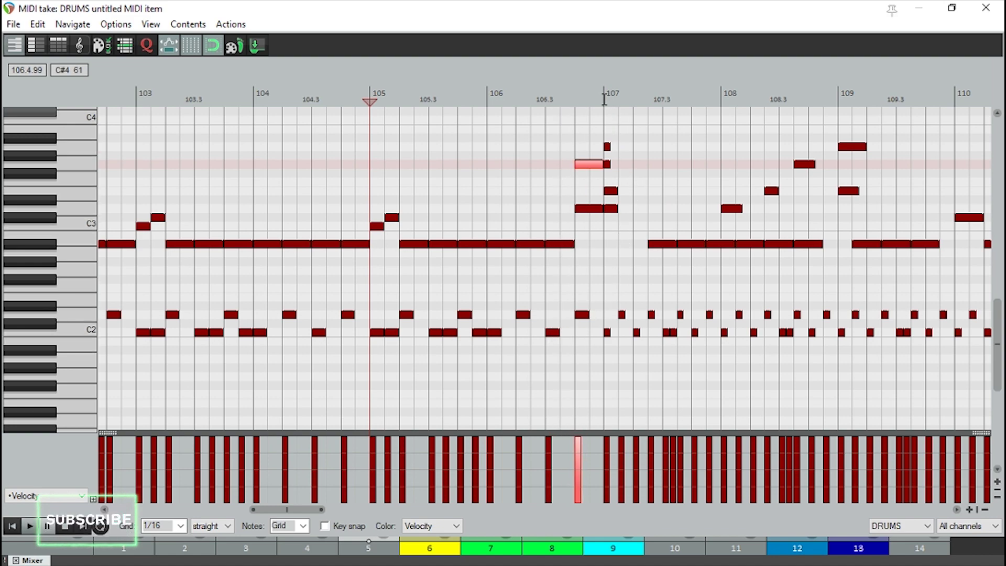
Step: Play the section from bar 107 into bar 114 and audition the individual cymbal notes in bar 108
key("space")
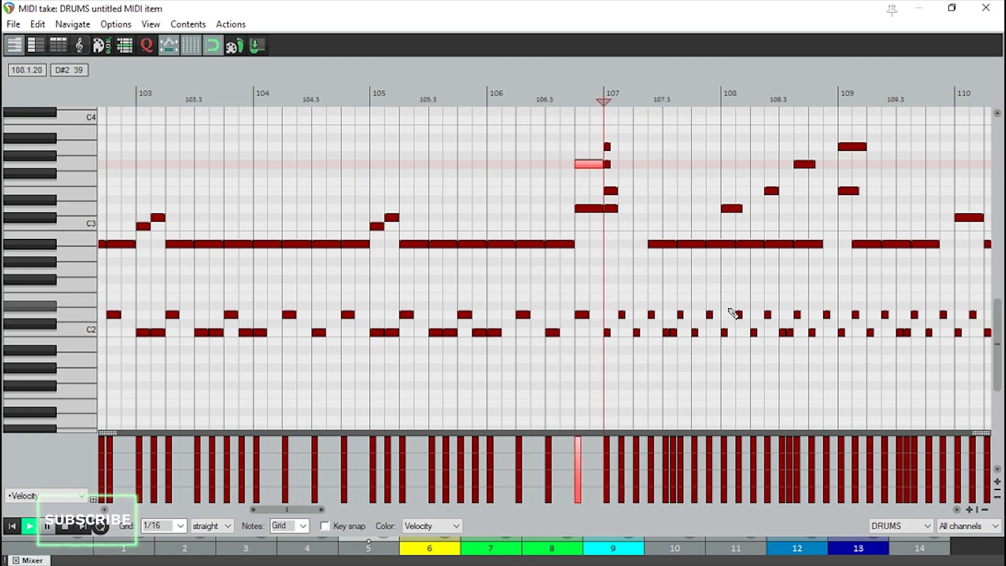
key("space")
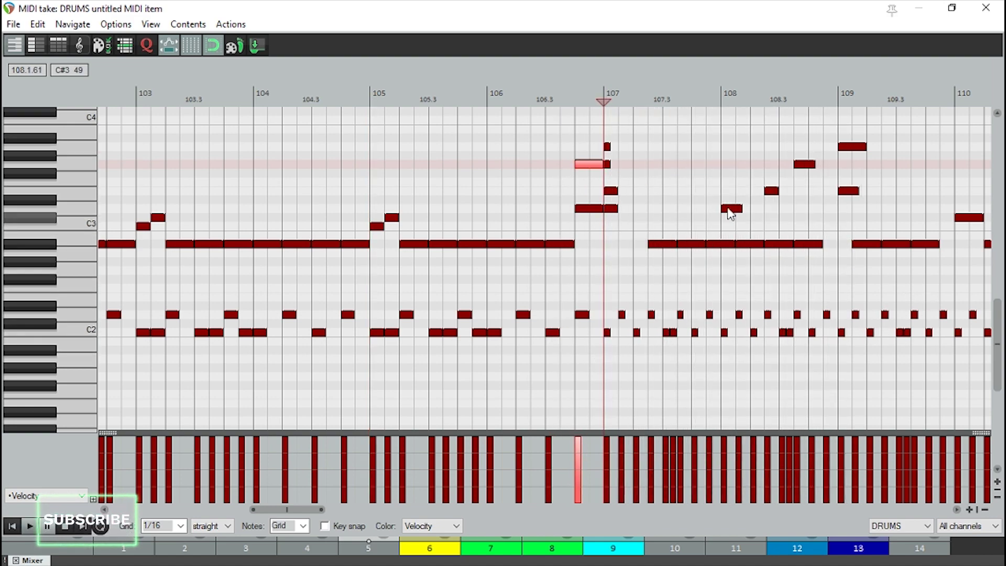
key("space")
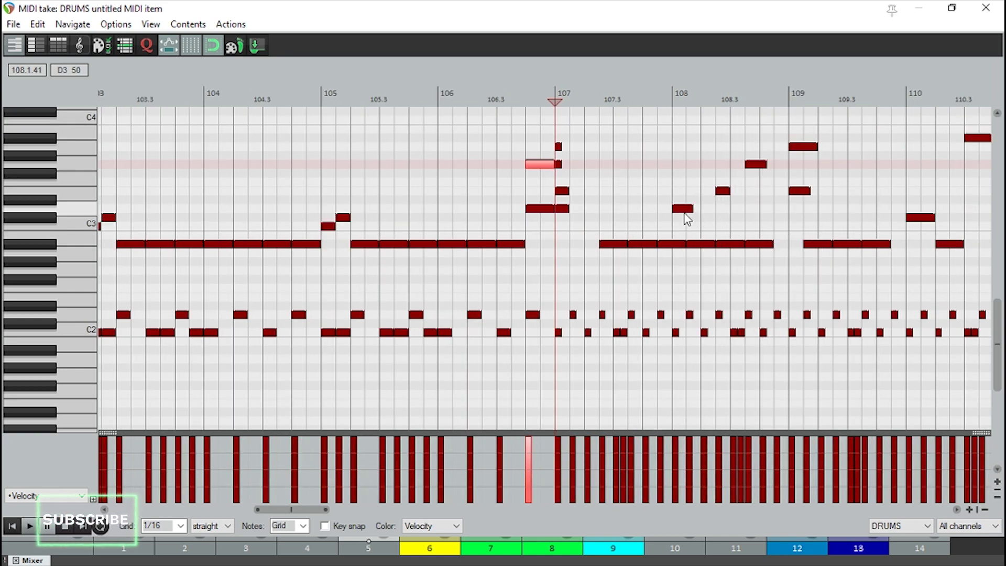
left_click(683, 208)
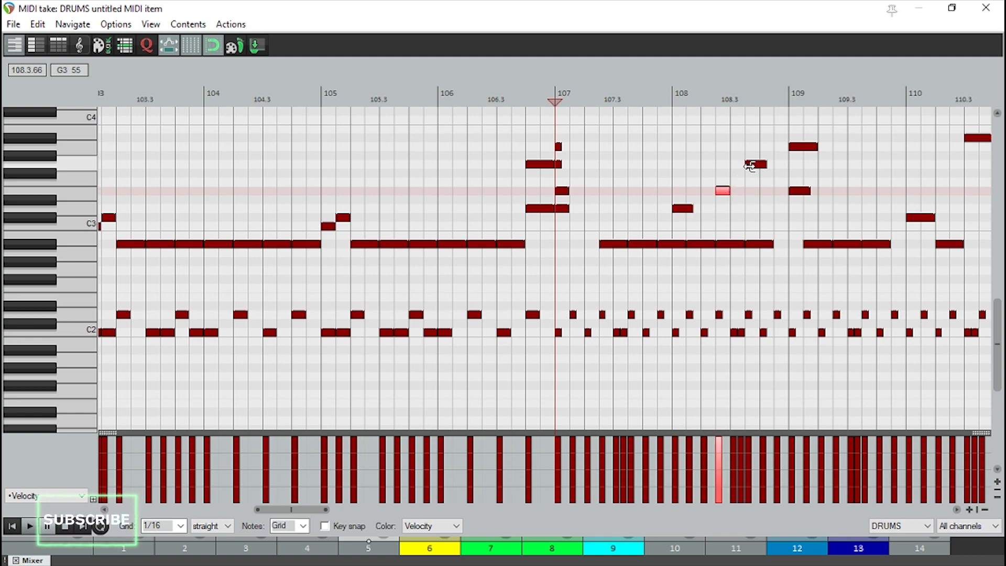
left_click(750, 165)
key("space")
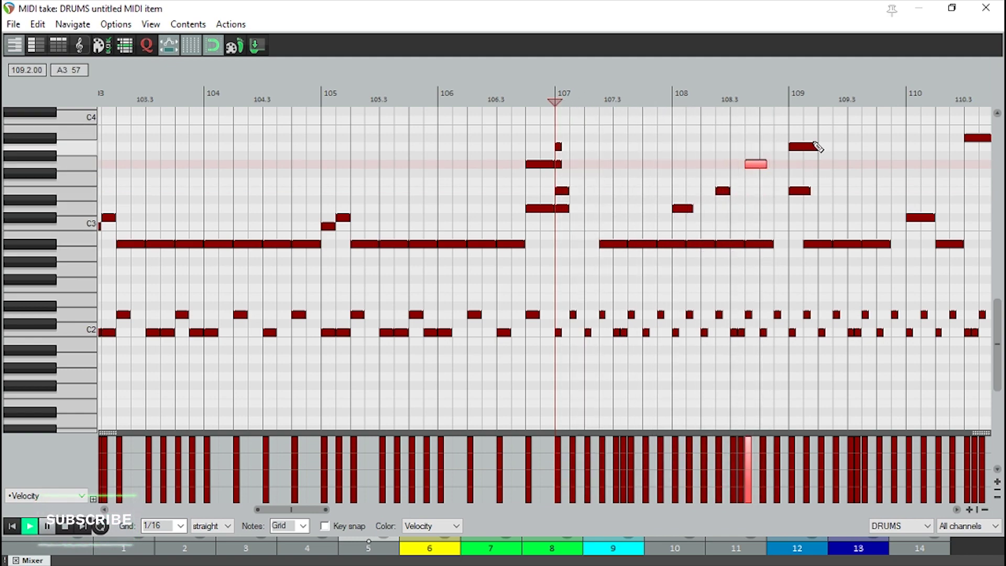
scroll(923, 219, "down", 2)
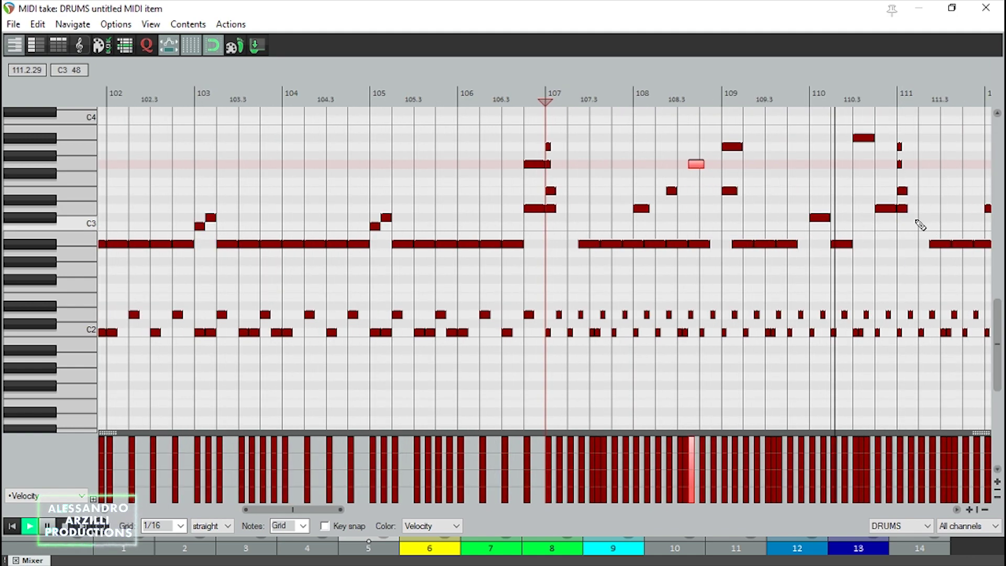
scroll(901, 222, "down", 1)
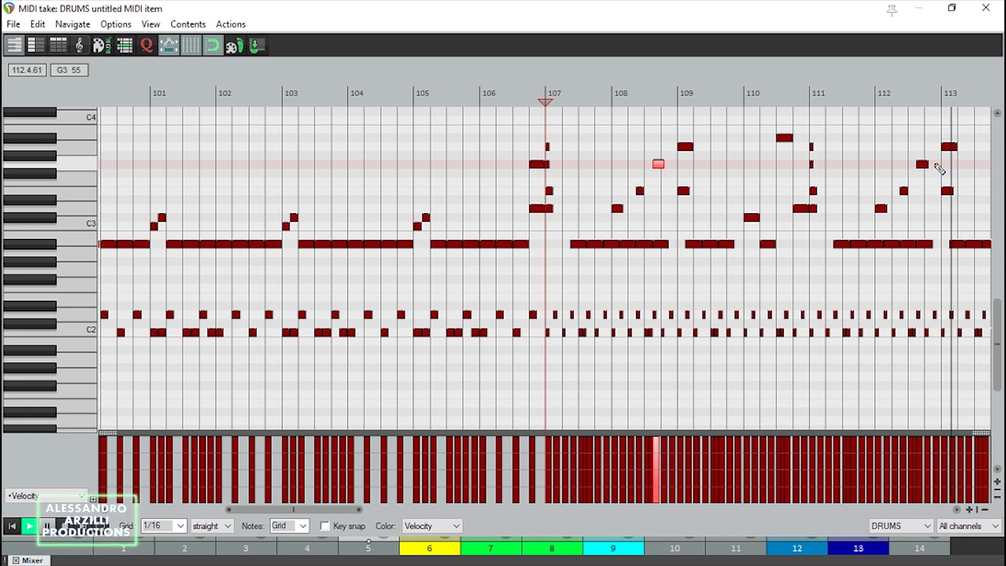
scroll(940, 167, "down", 1)
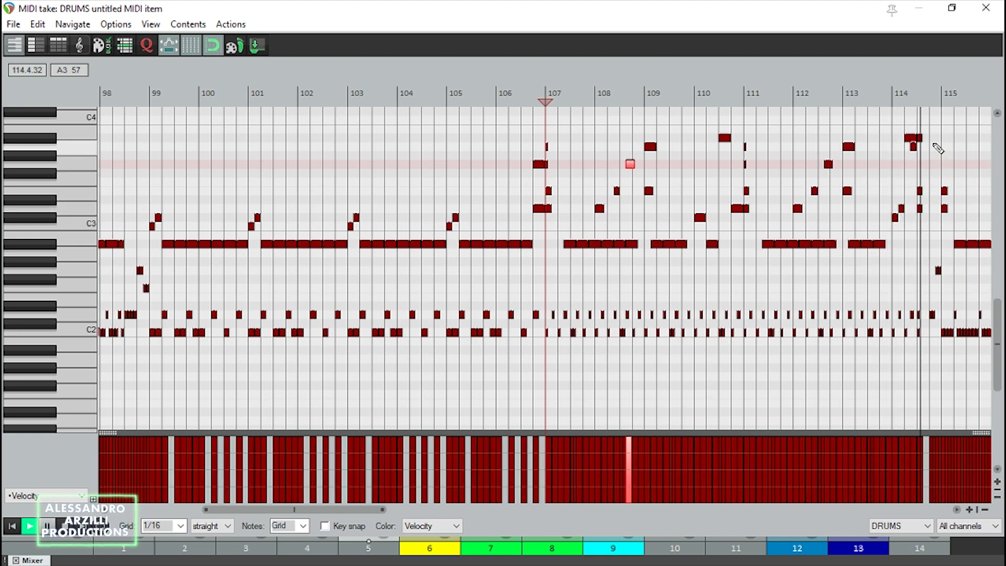
key("space")
Step: Replay from bar 114 to examine the accents and fill leading into bar 115
left_click(896, 101)
scroll(879, 231, "up", 5)
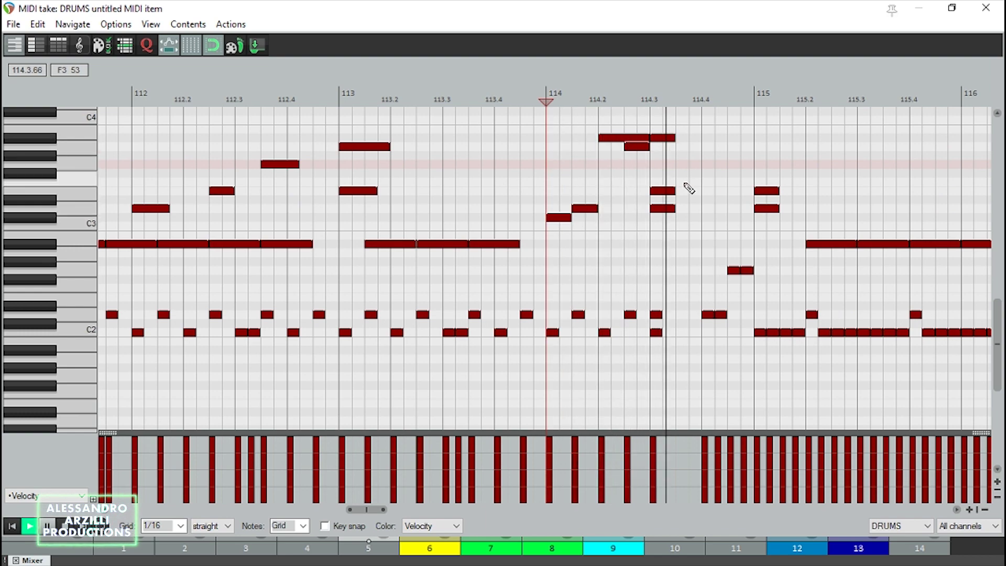
key("space")
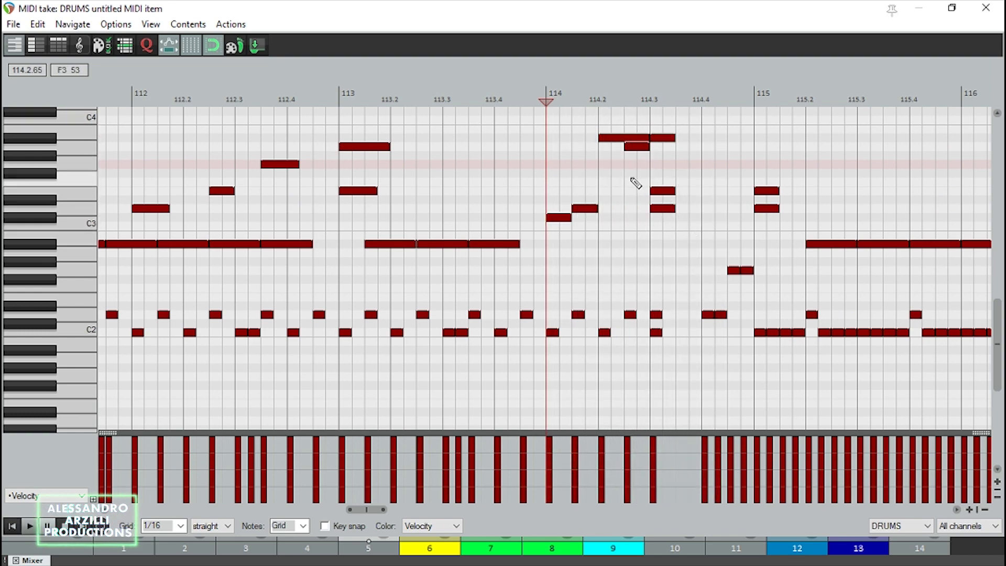
key("space")
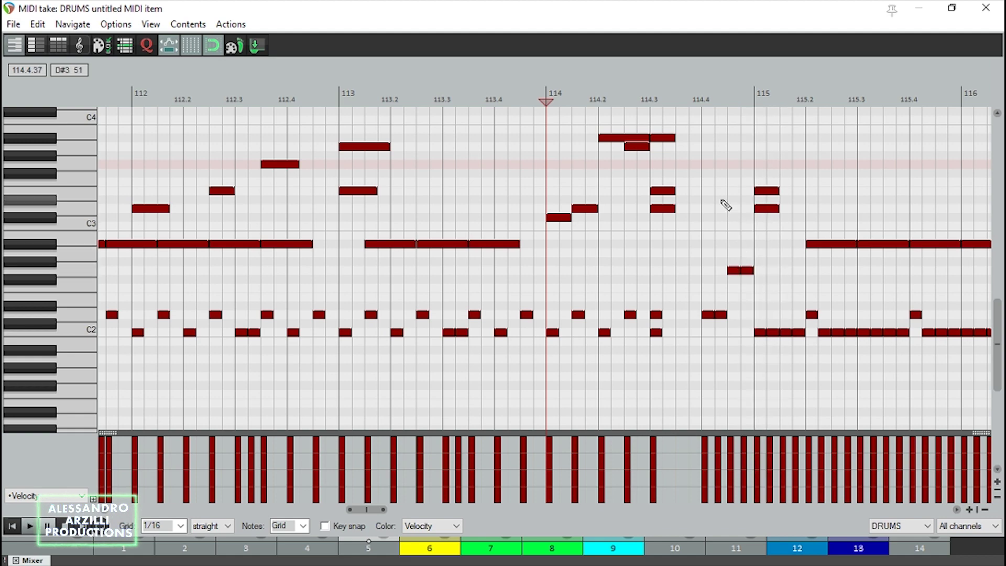
Step: Play from bar 114 onward to review the accents, kick pattern and fills through bar 122
key("space")
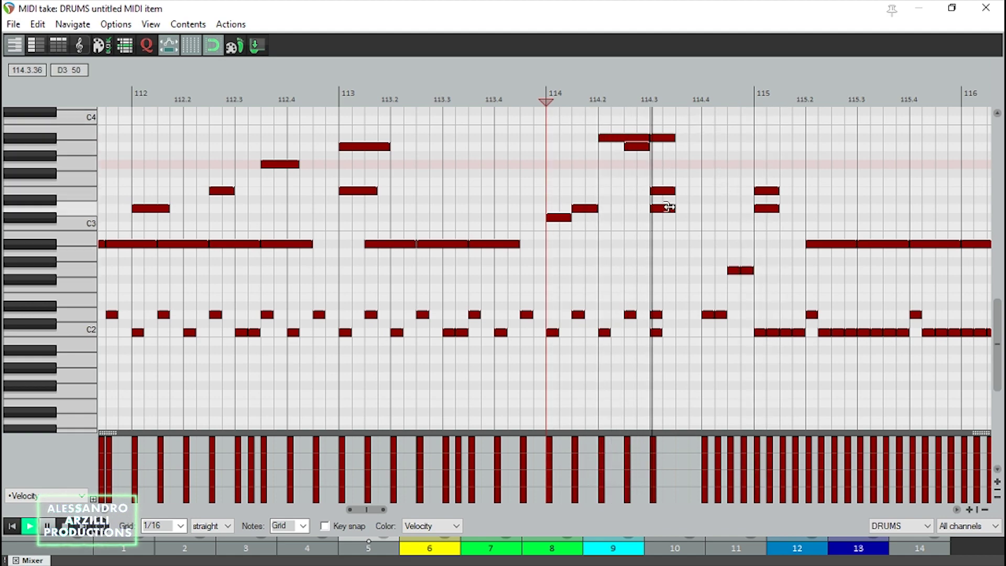
scroll(797, 273, "down", 3)
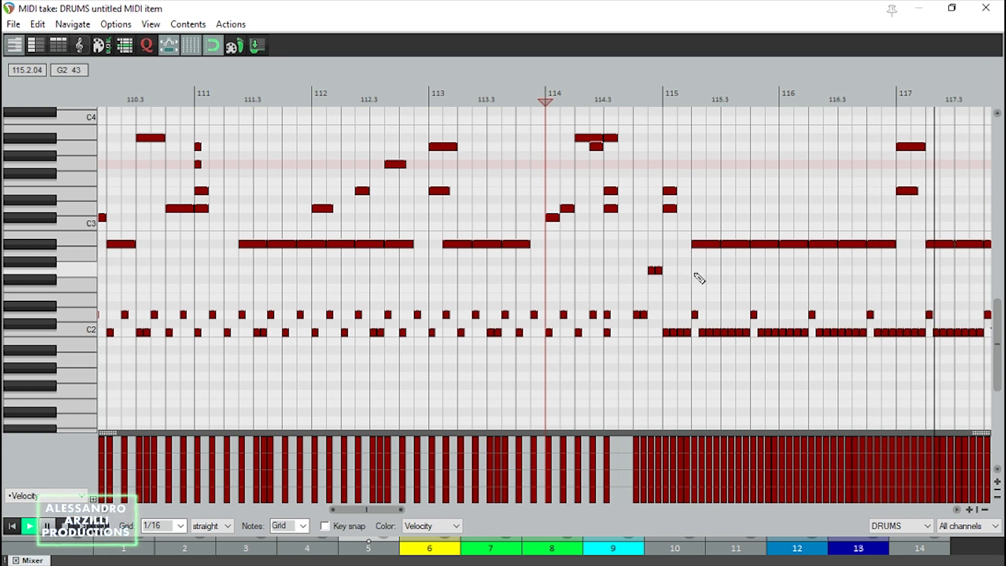
scroll(733, 278, "down", 2)
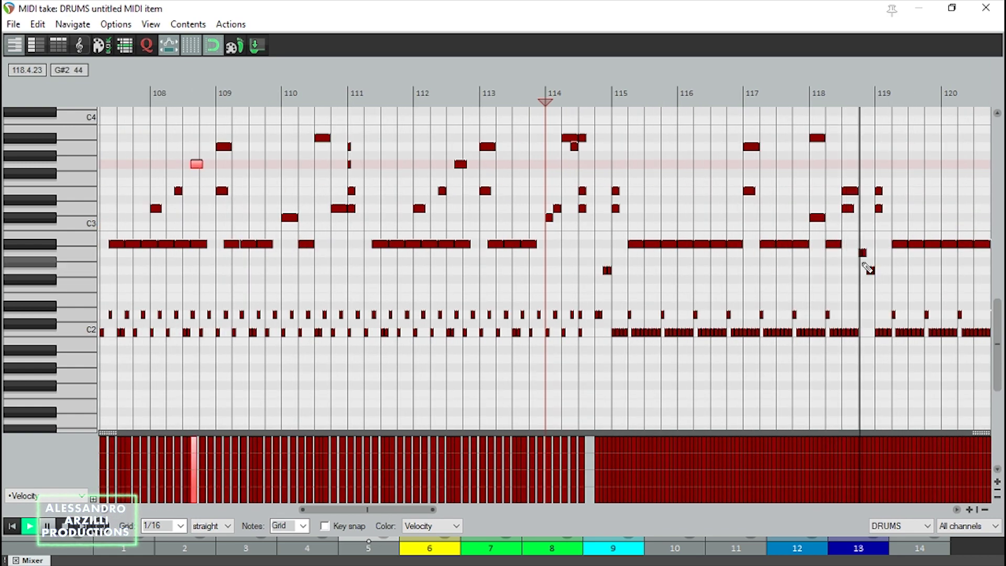
scroll(867, 268, "down", 3)
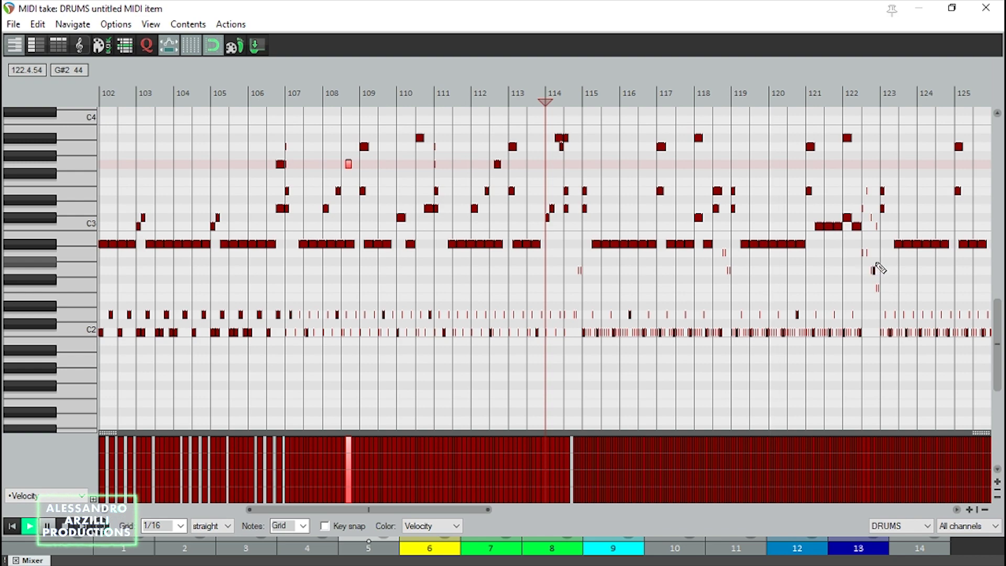
Step: Cue playback at bar 121 and listen to the cymbal notes leading into the fill at 122.3
scroll(734, 271, "up", 6)
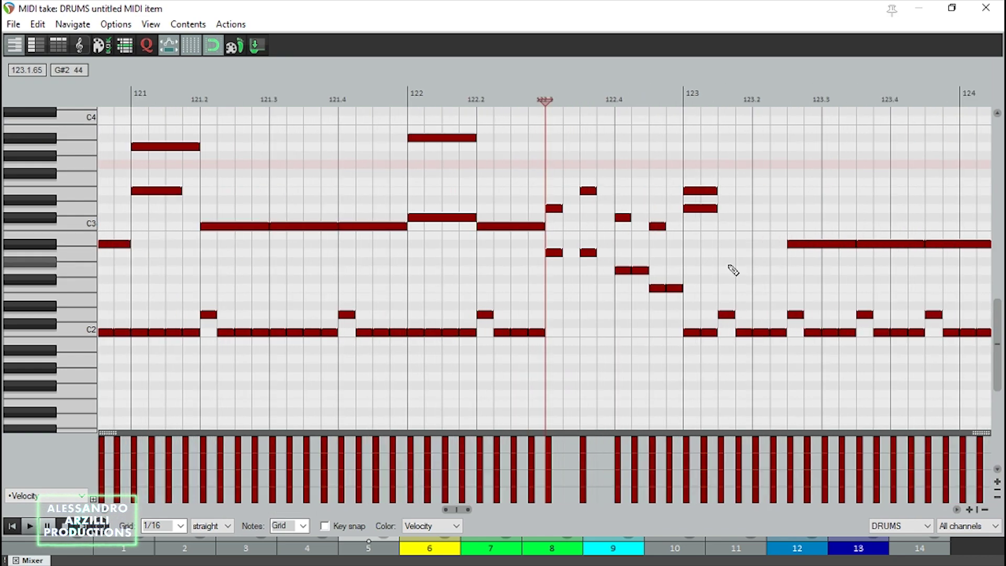
scroll(696, 267, "up", 2)
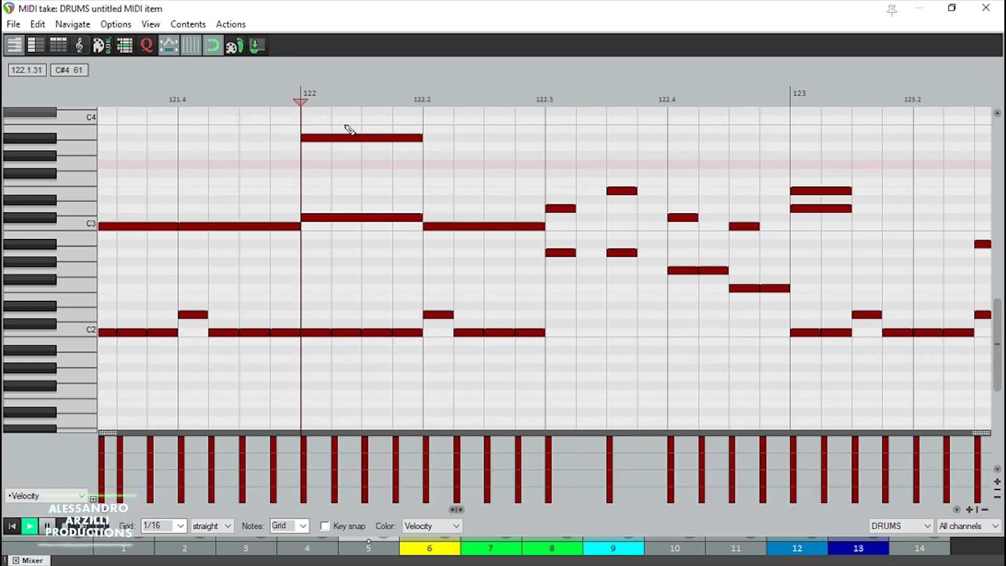
scroll(379, 163, "down", 1)
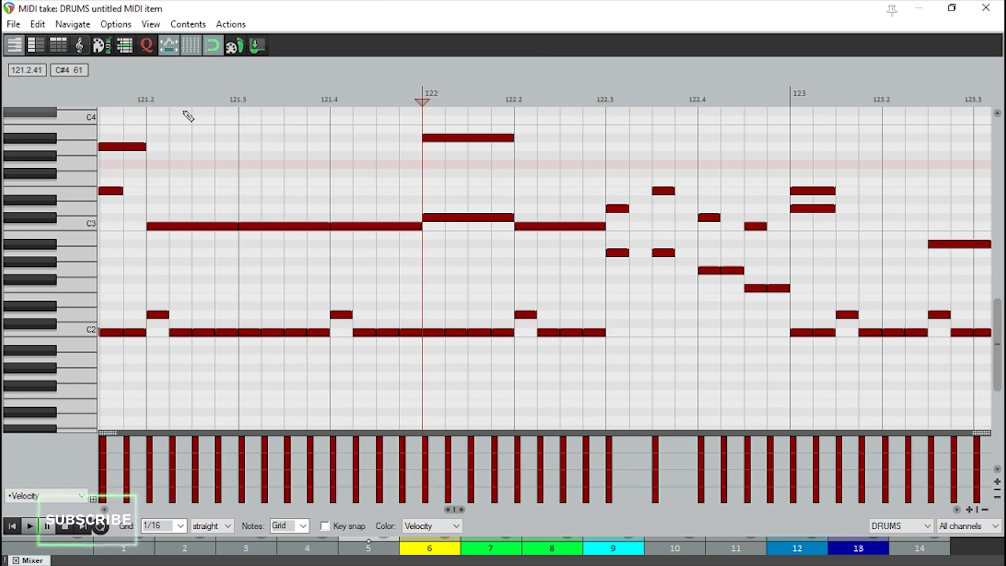
left_click(146, 103)
scroll(410, 312, "down", 1)
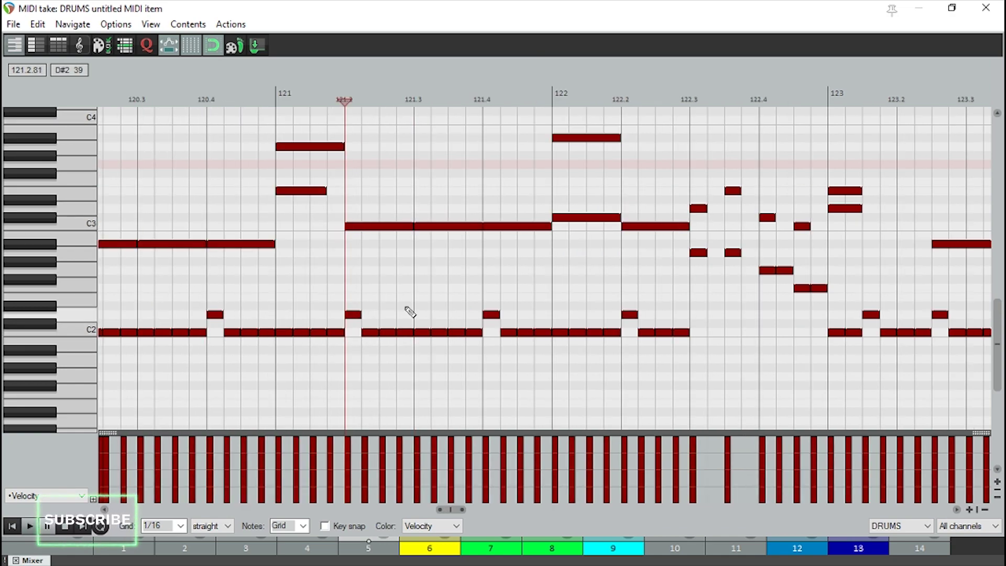
left_click(273, 103)
key("space")
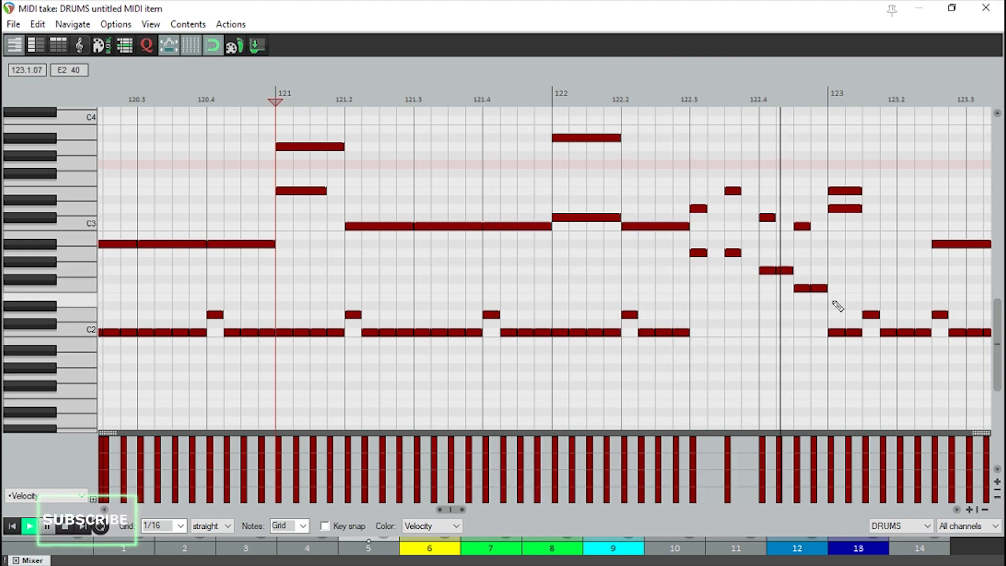
Step: Replay bars 121 and 122 to examine how the cymbals, kick and snare lead into the descending fill
key("space")
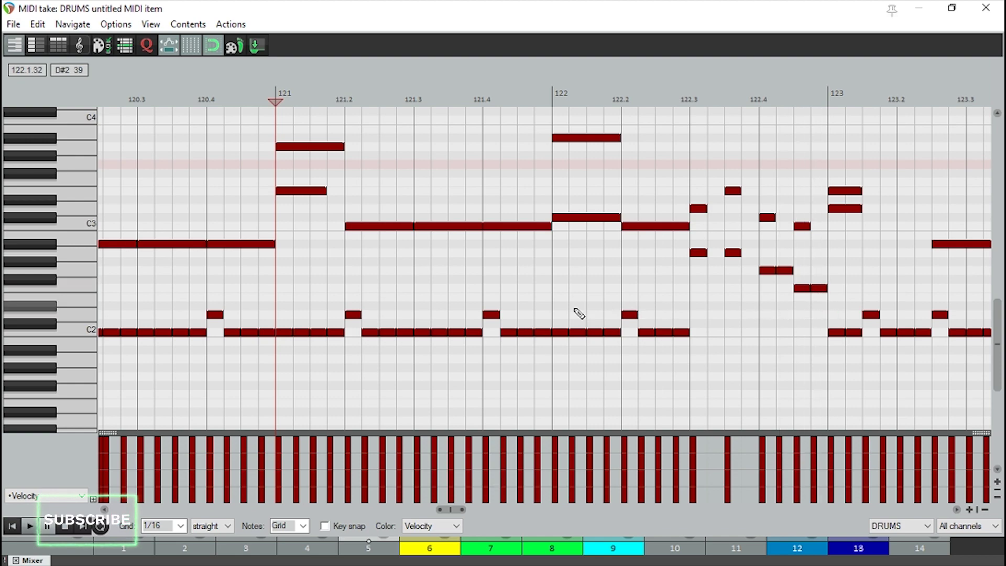
key("space")
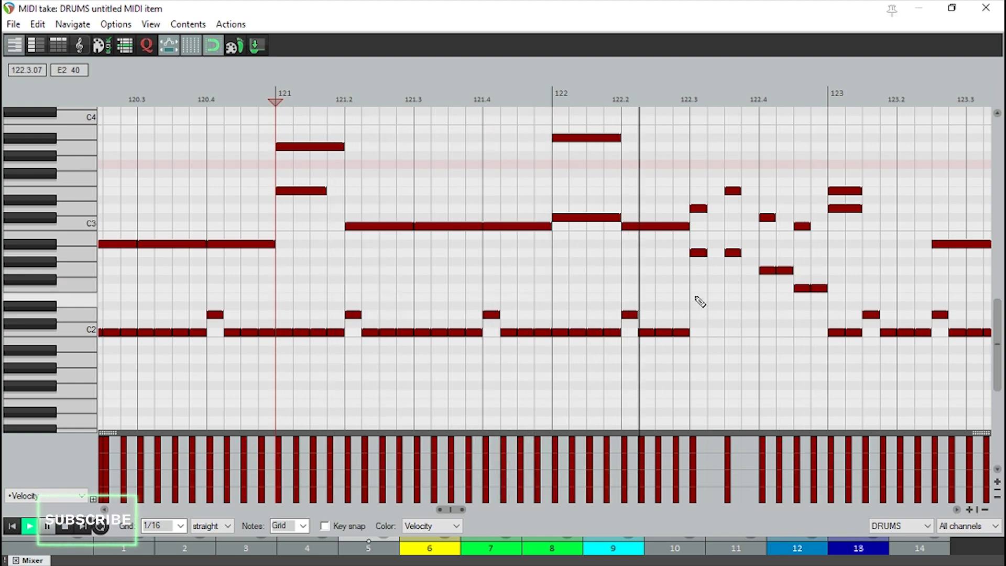
key("space")
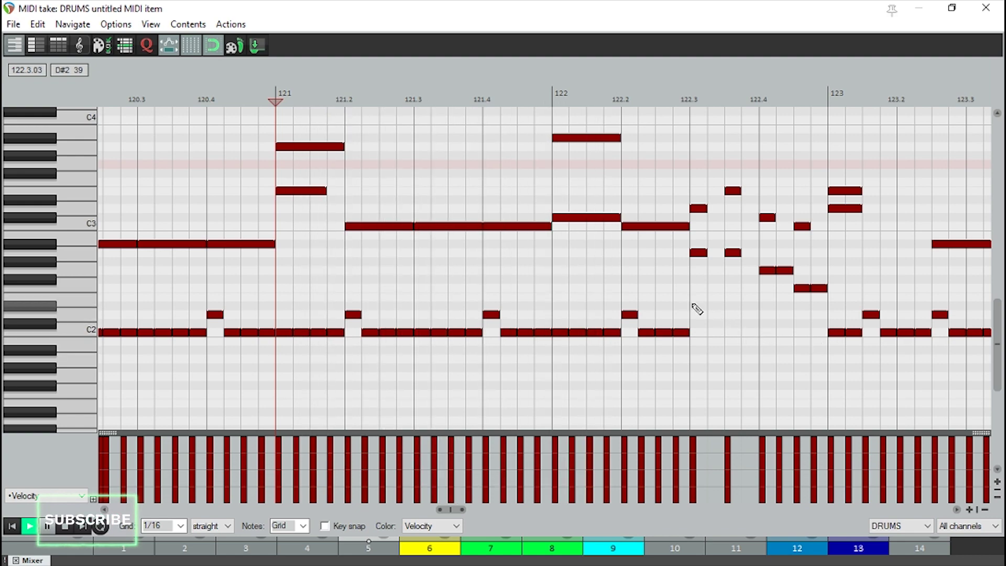
key("space")
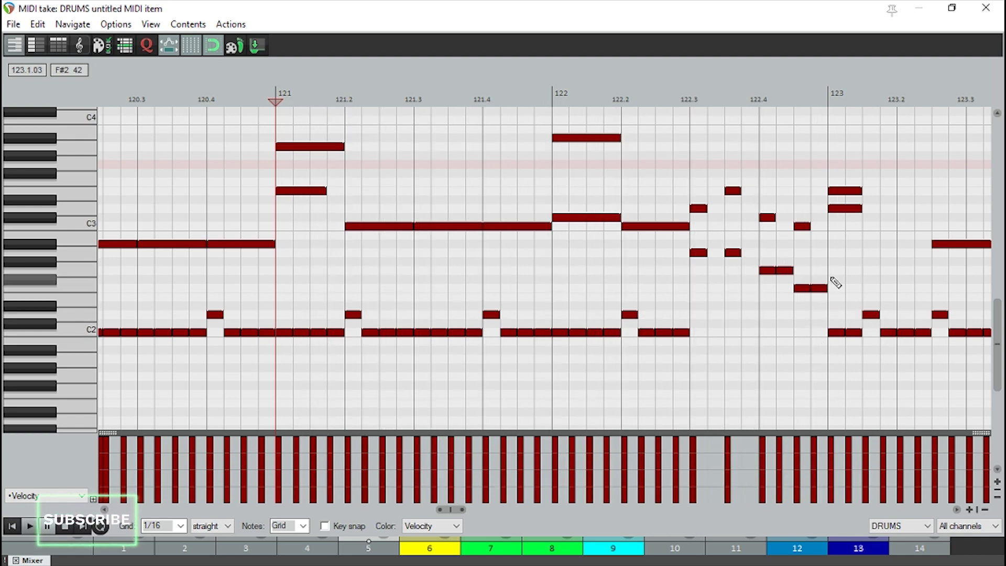
Step: Play from bar 126 to check the fill at 126.3 leading into bar 127
scroll(833, 276, "down", 6)
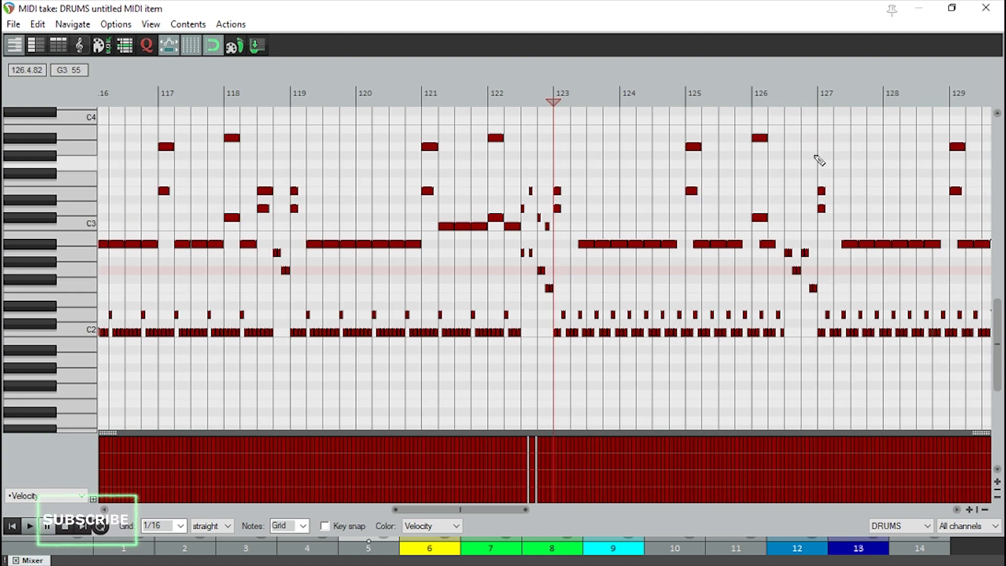
left_click(755, 100)
scroll(801, 254, "up", 5)
key("space")
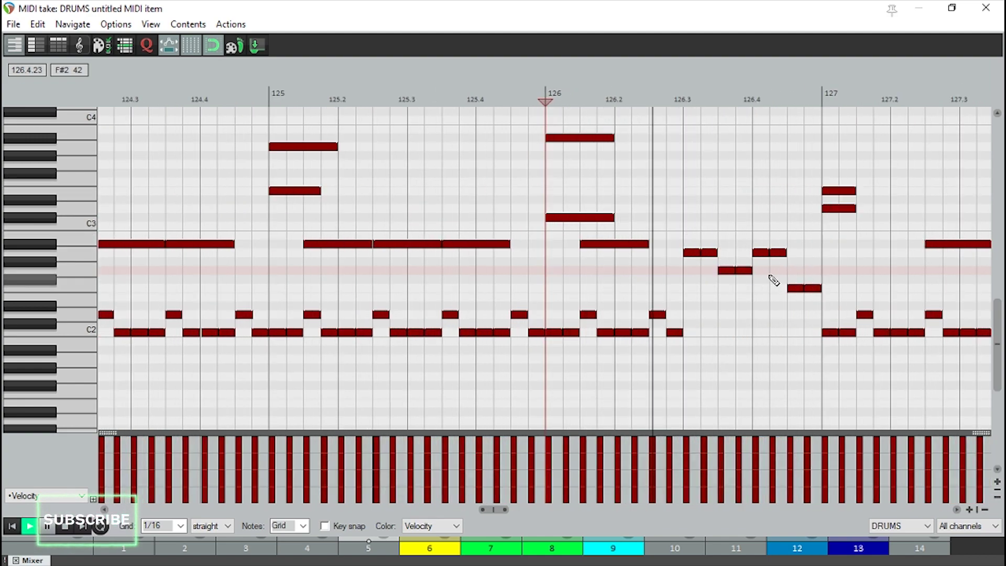
key("space")
scroll(808, 286, "down", 3)
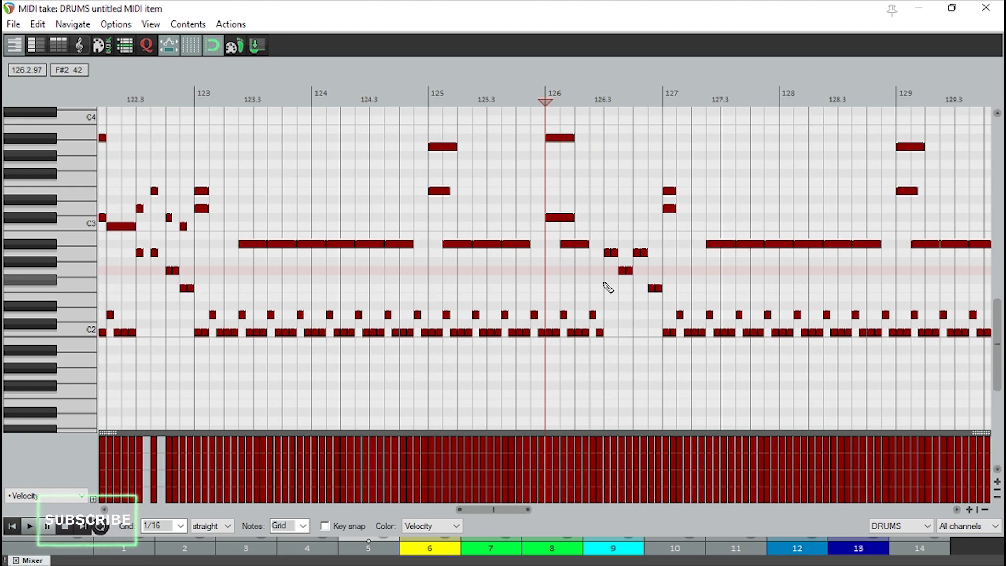
Step: Audition the fills at 122.3 and 126.3 to compare their patterns
left_click(143, 284)
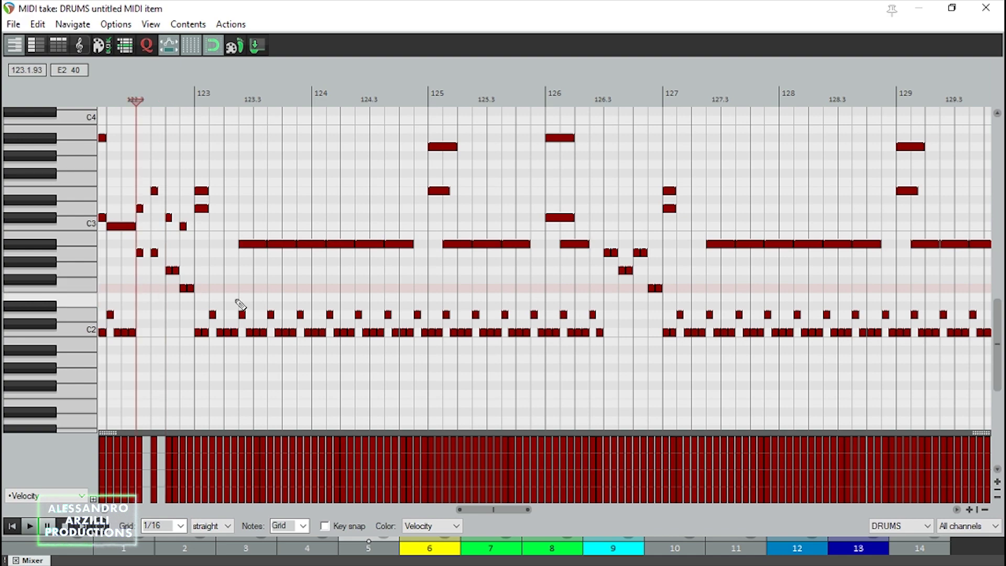
key("space")
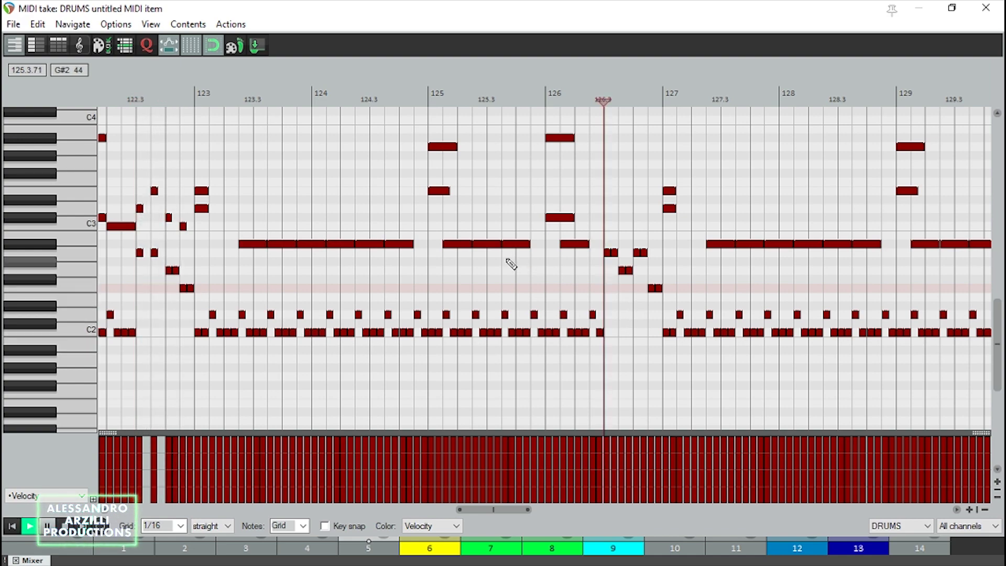
key("space")
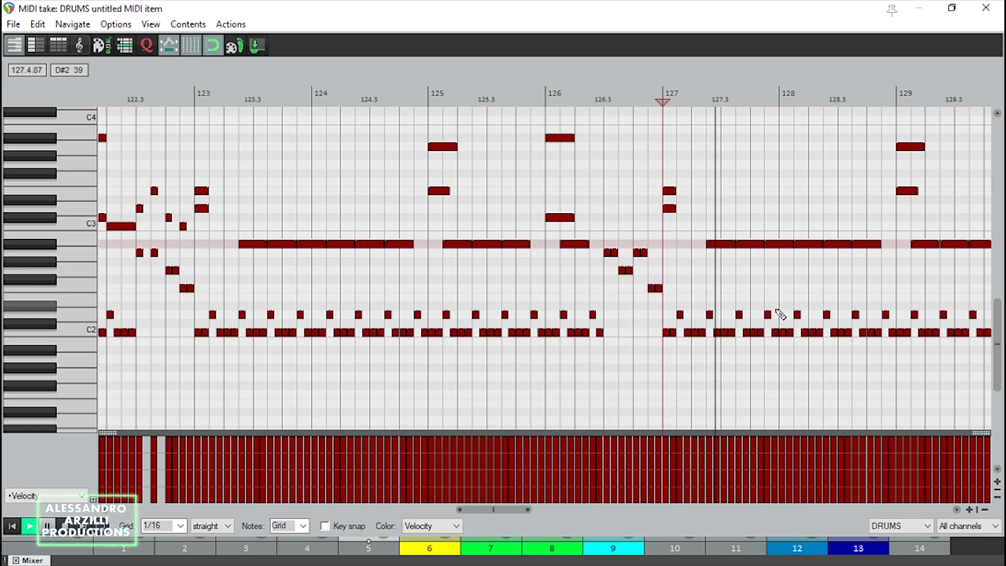
Step: Play the bar 130 fill and its closing accents on into the groove that starts at bar 131
scroll(754, 315, "down", 3)
scroll(791, 314, "up", 3)
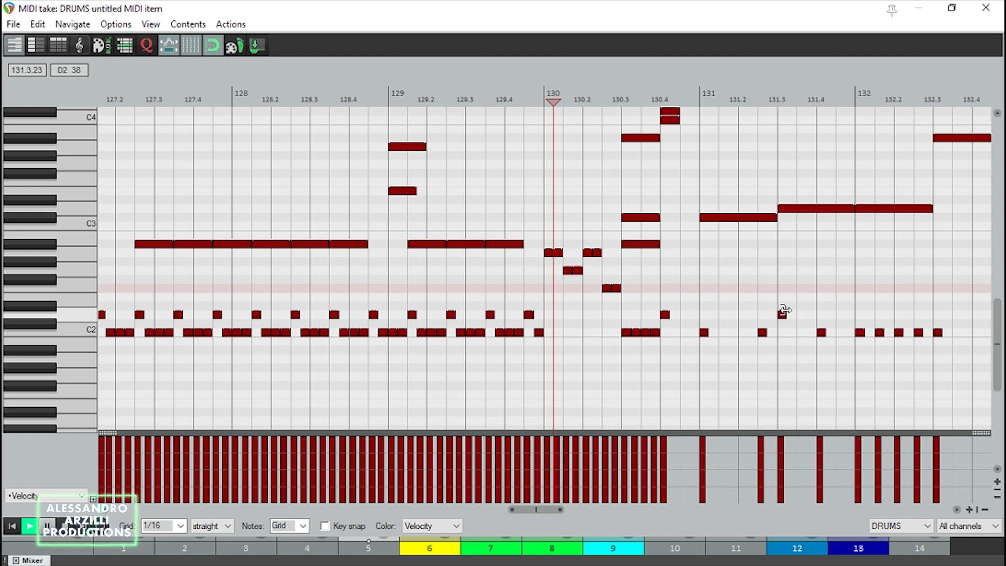
scroll(681, 251, "up", 2)
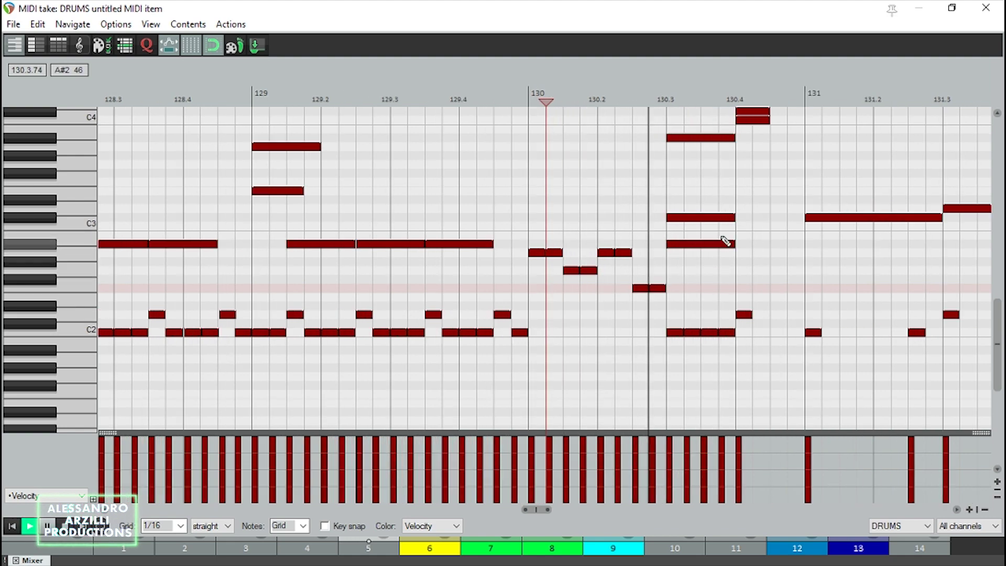
scroll(735, 177, "down", 3)
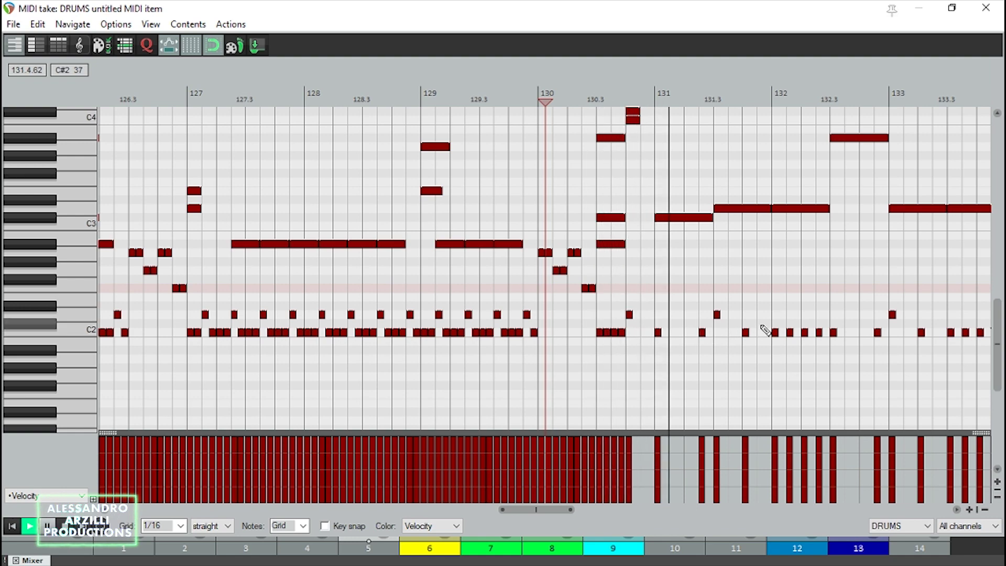
scroll(786, 323, "down", 1)
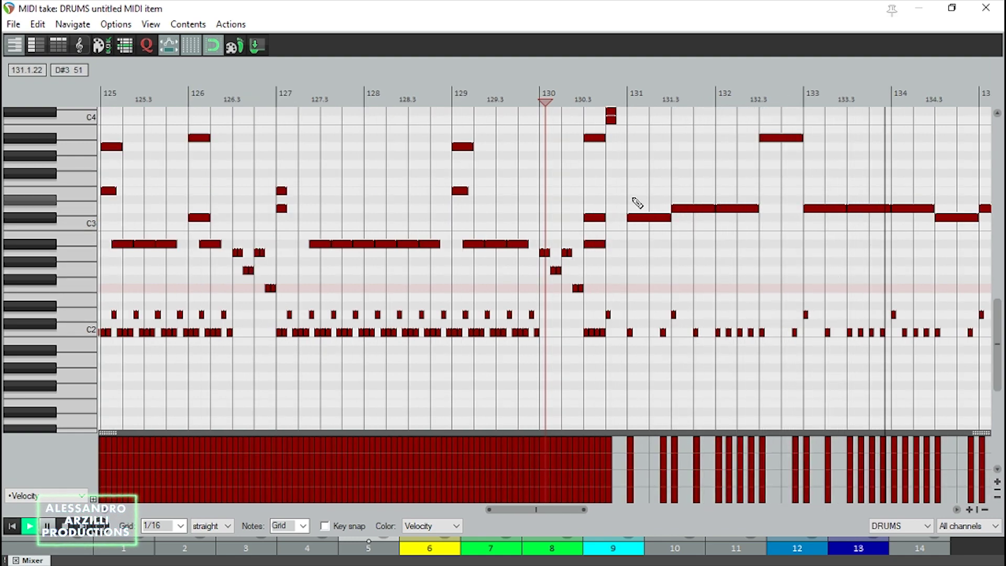
Step: Replay the descending fills from 122.3 and 126.3 to compare them again
key("space")
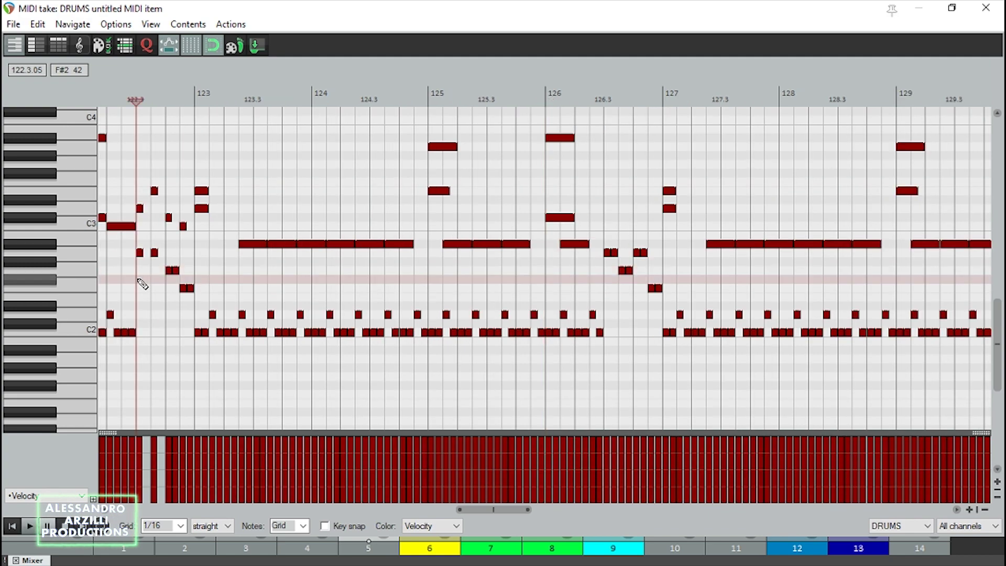
left_click(167, 292)
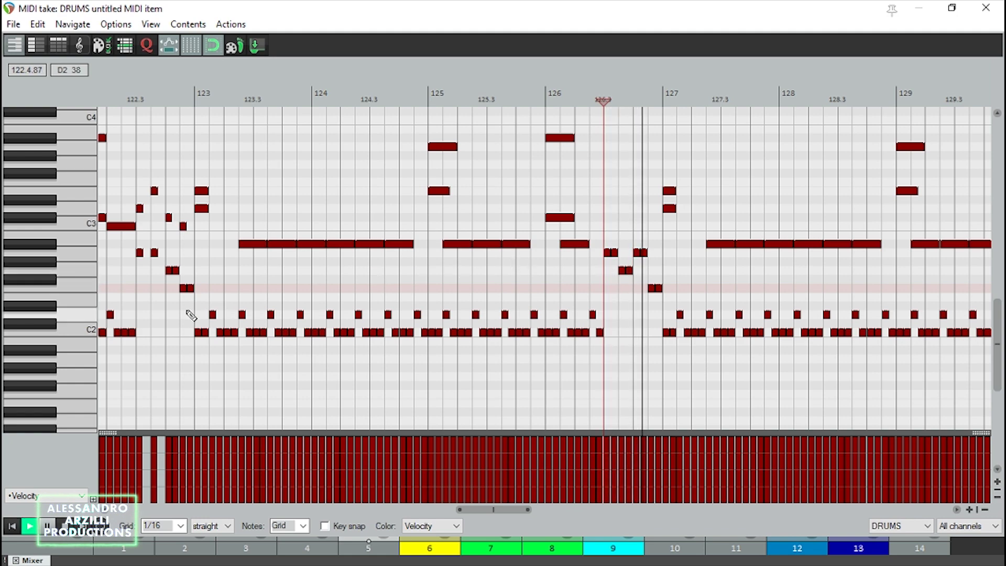
left_click(137, 305)
key("space")
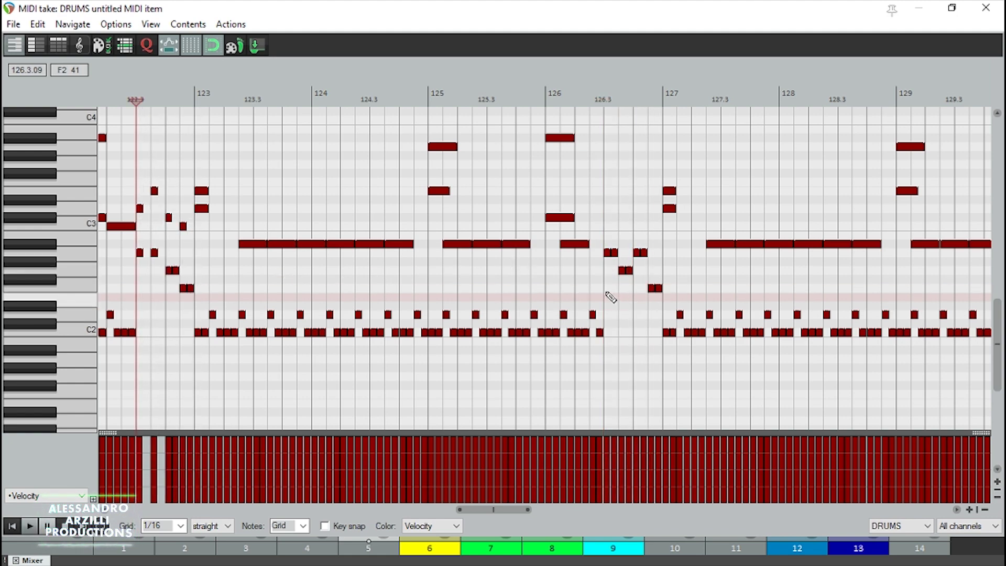
left_click(611, 297)
key("space")
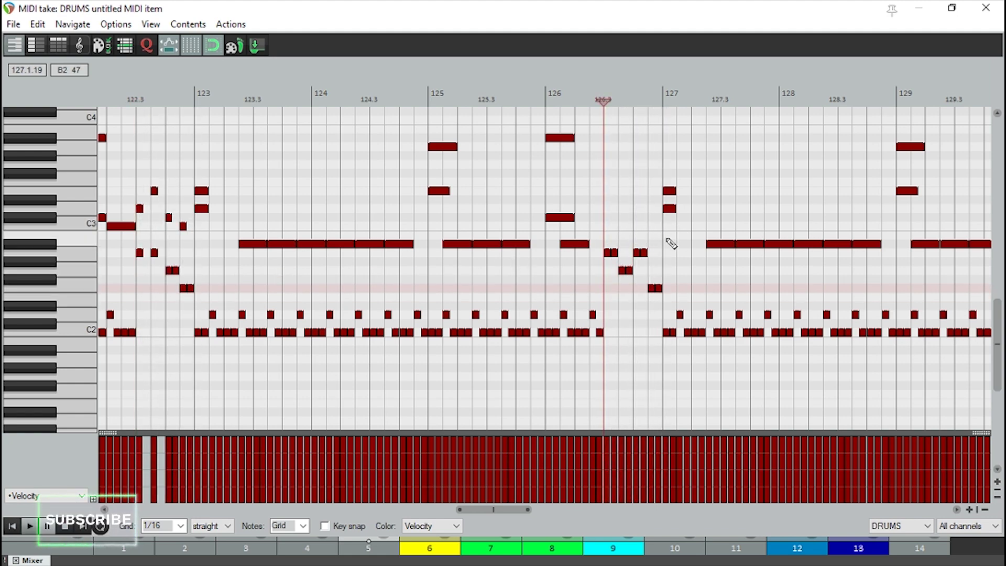
Step: Play from bar 127 to review the groove leading toward the fill in bar 130
left_click(671, 244)
scroll(786, 310, "down", 3)
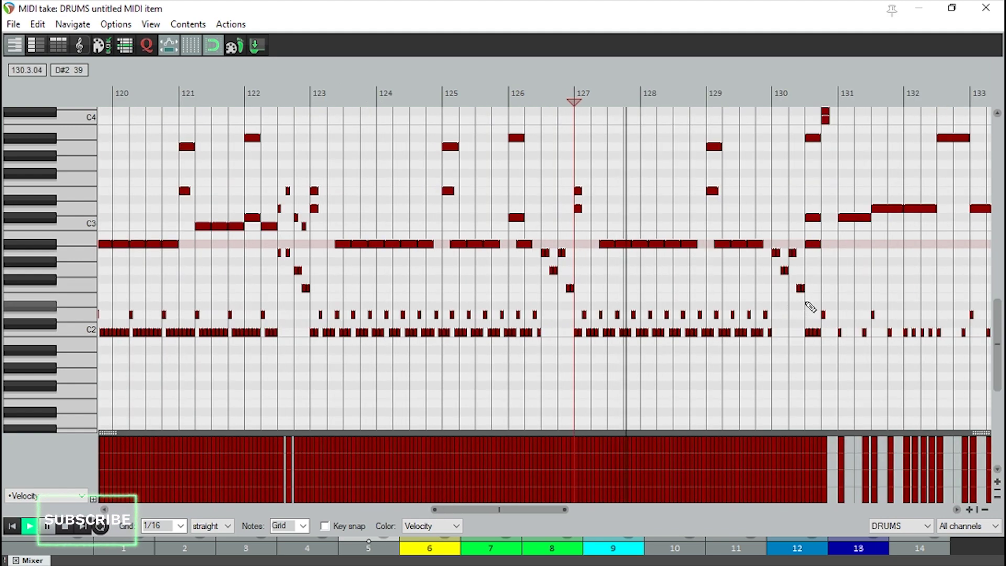
key("space")
Step: Play from the start of the bar 130 fill to check its accents at 130.3 and 130.4 and the following bars
left_click(776, 289)
key("space")
scroll(791, 313, "up", 3)
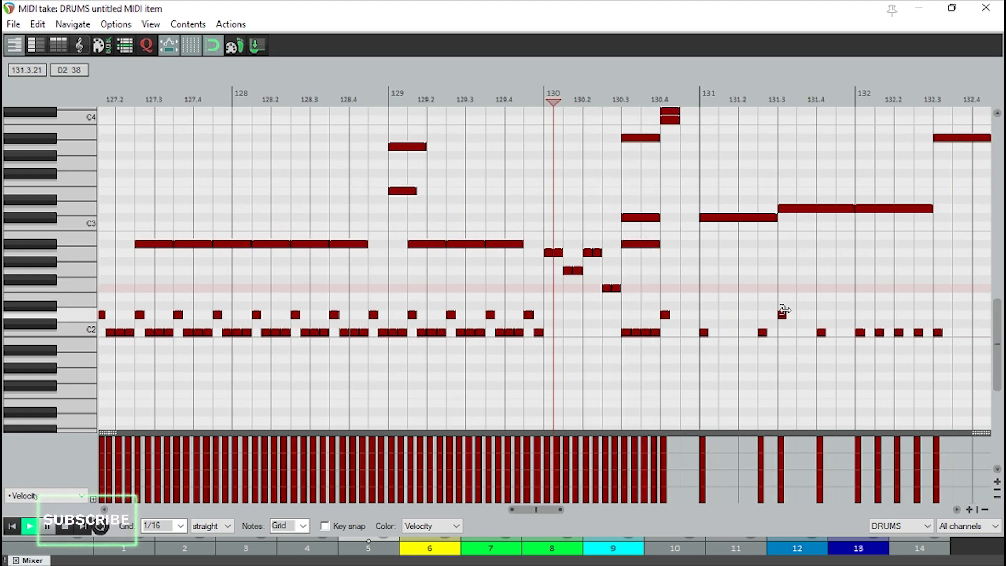
scroll(720, 258, "up", 2)
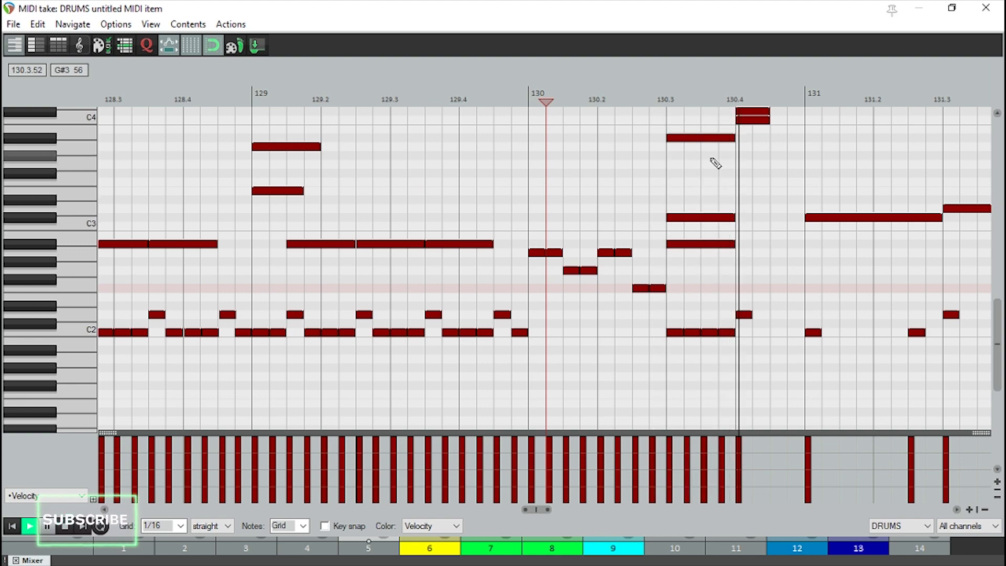
scroll(838, 217, "down", 3)
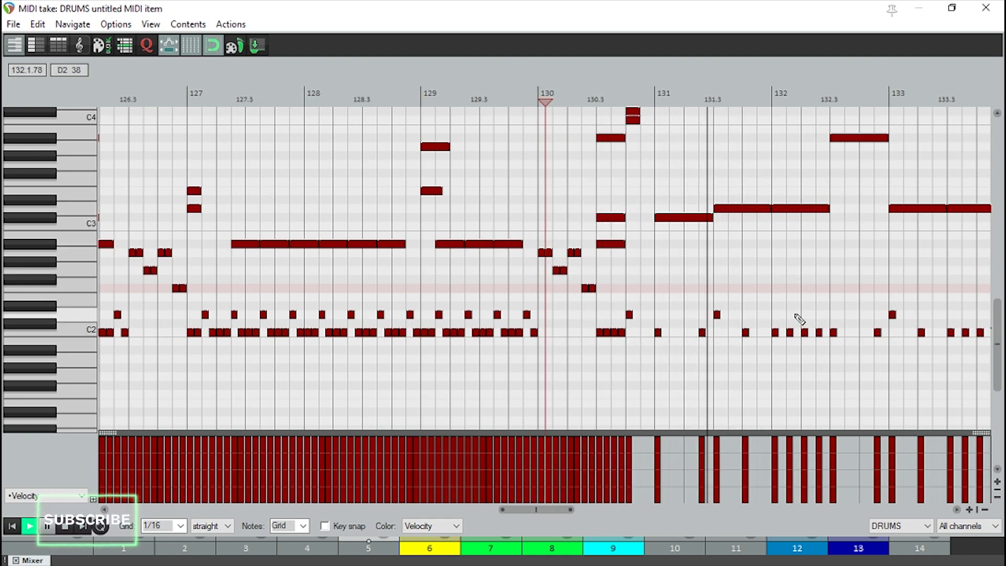
scroll(786, 314, "down", 2)
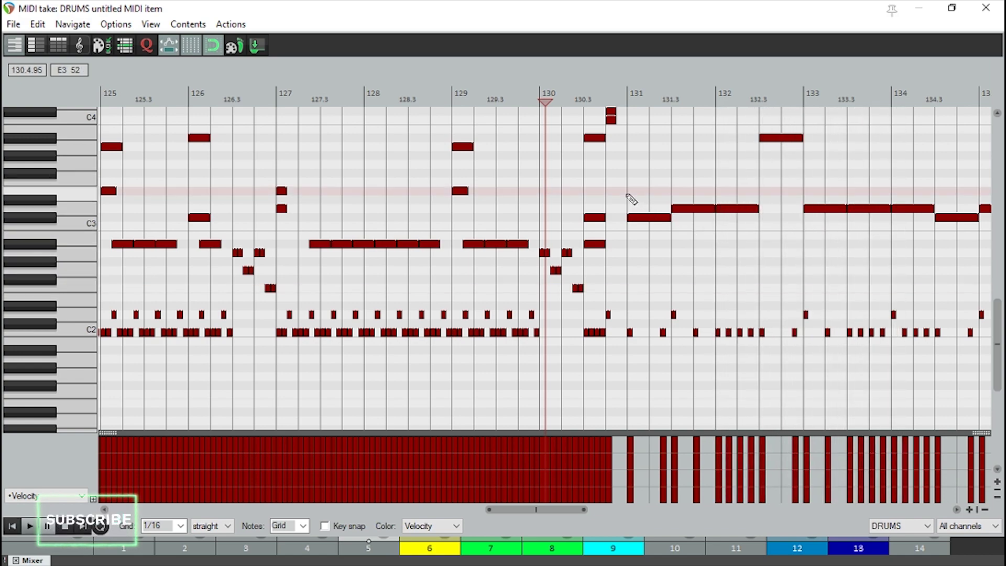
Step: Play from bar 131 to examine the kick, snare and cymbal pattern through bar 135
scroll(756, 315, "up", 4)
key("space")
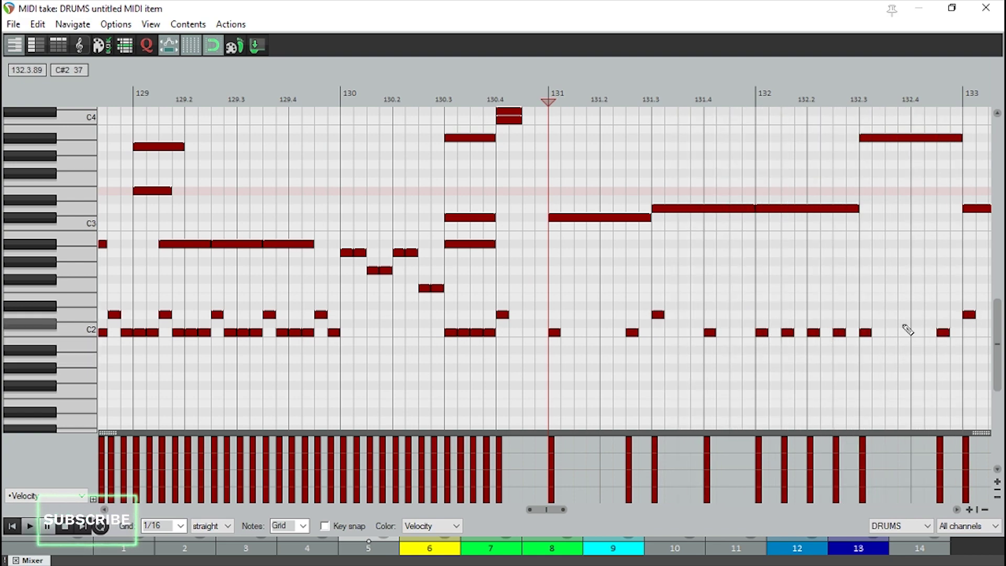
key("space")
scroll(838, 330, "down", 1)
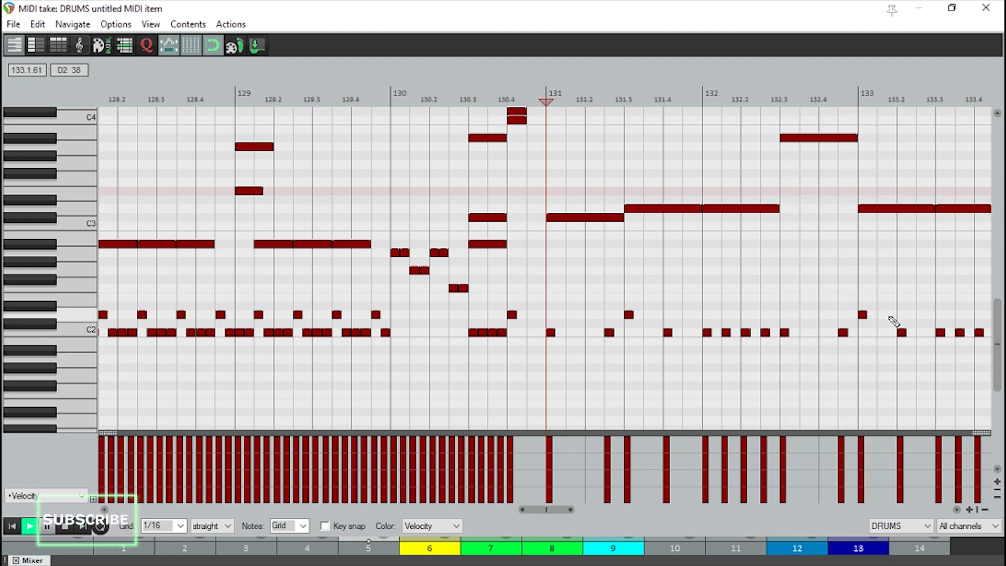
scroll(893, 330, "down", 1)
scroll(919, 330, "down", 1)
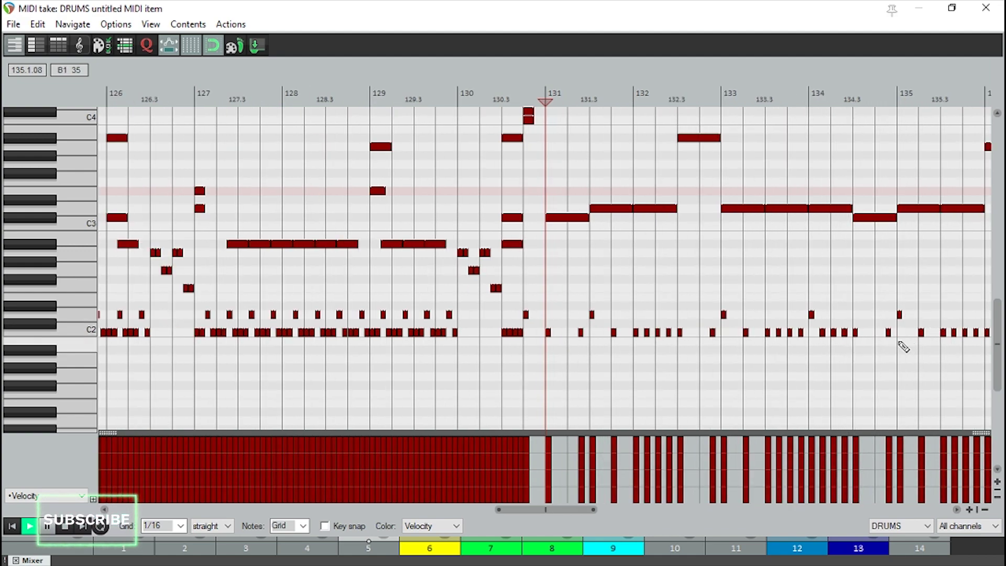
Step: Replay from bar 131 to review how the kick, snare and cymbal pattern continues through bar 139
scroll(817, 321, "down", 1)
scroll(650, 322, "up", 1)
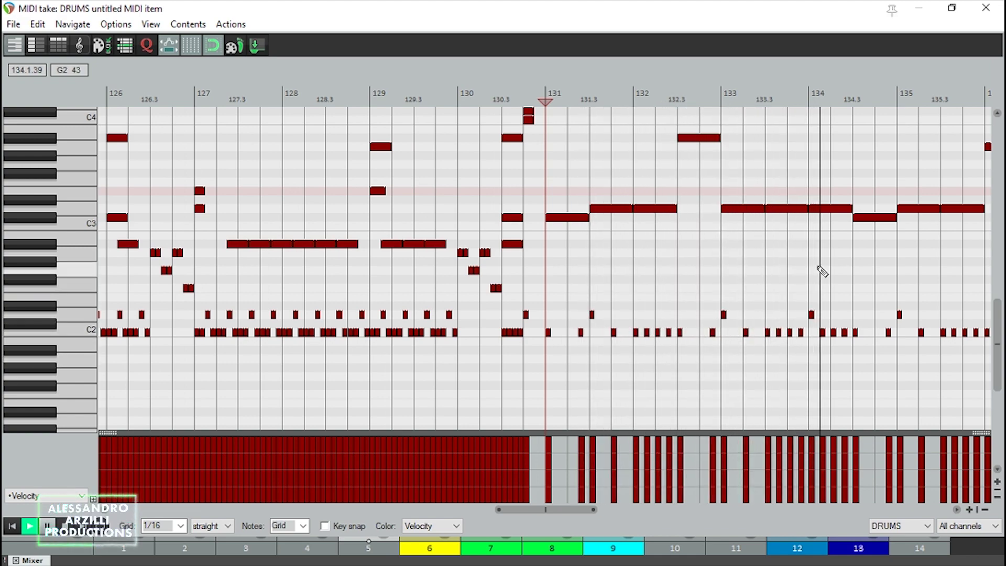
scroll(919, 341, "down", 1)
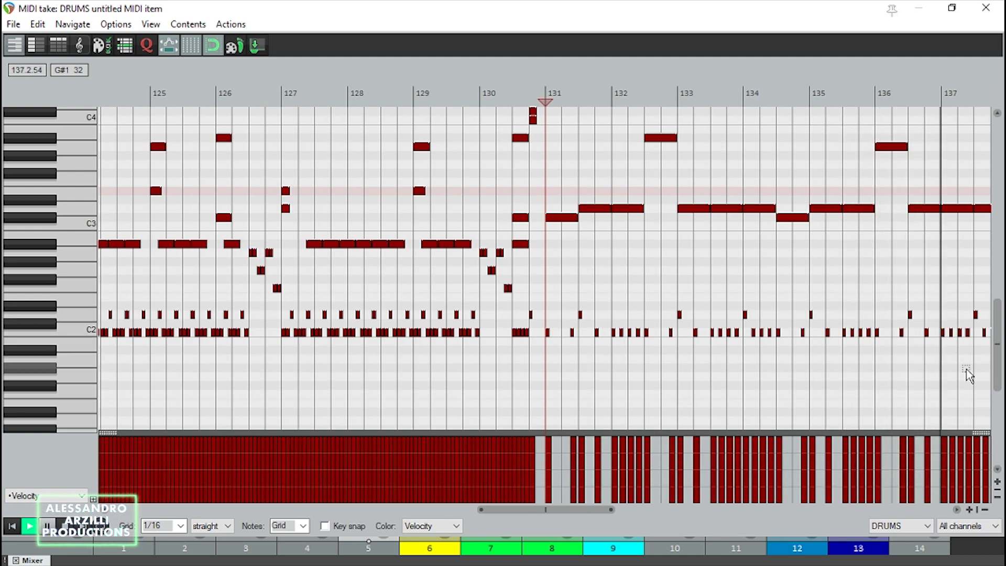
scroll(665, 281, "down", 2)
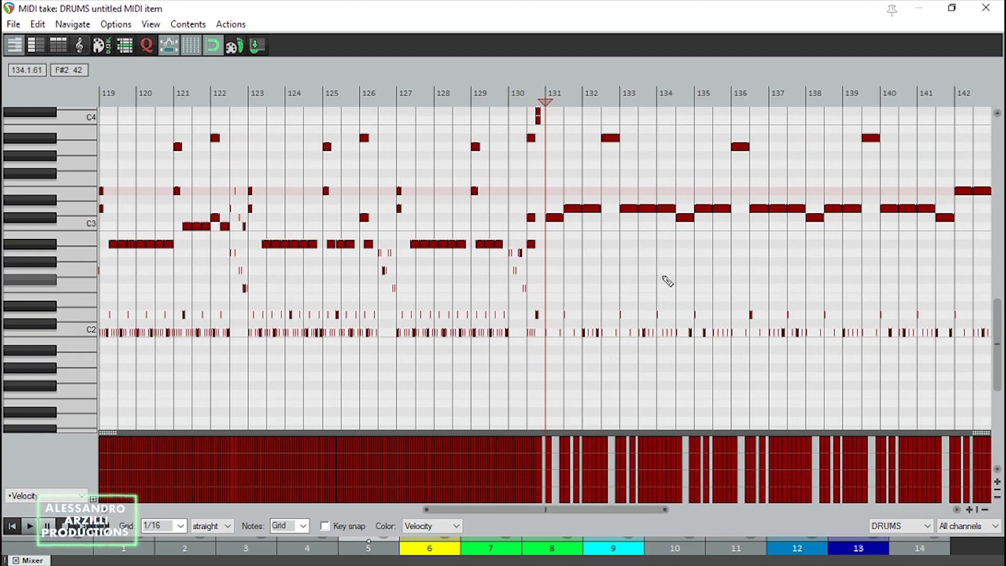
scroll(681, 166, "up", 2)
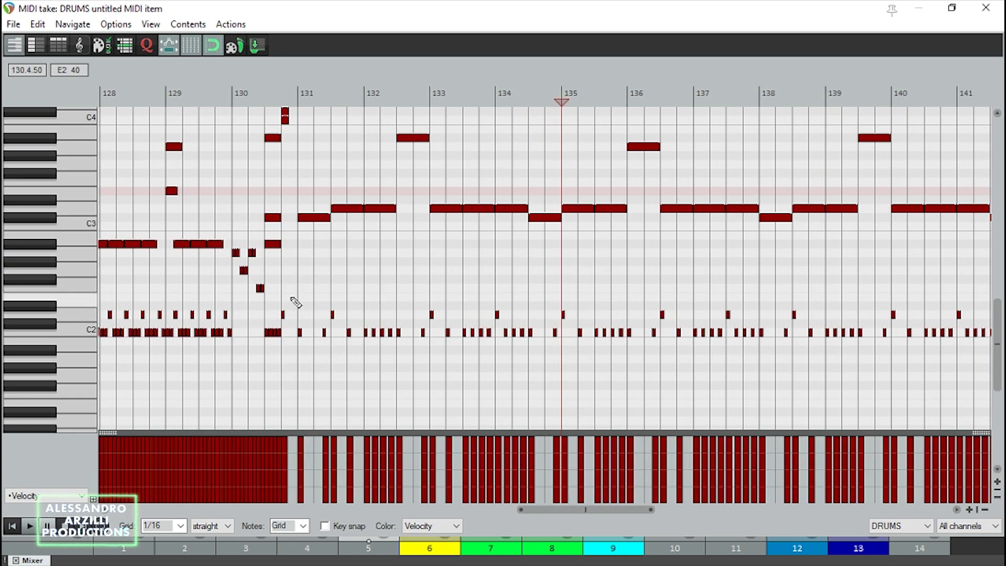
left_click(281, 292)
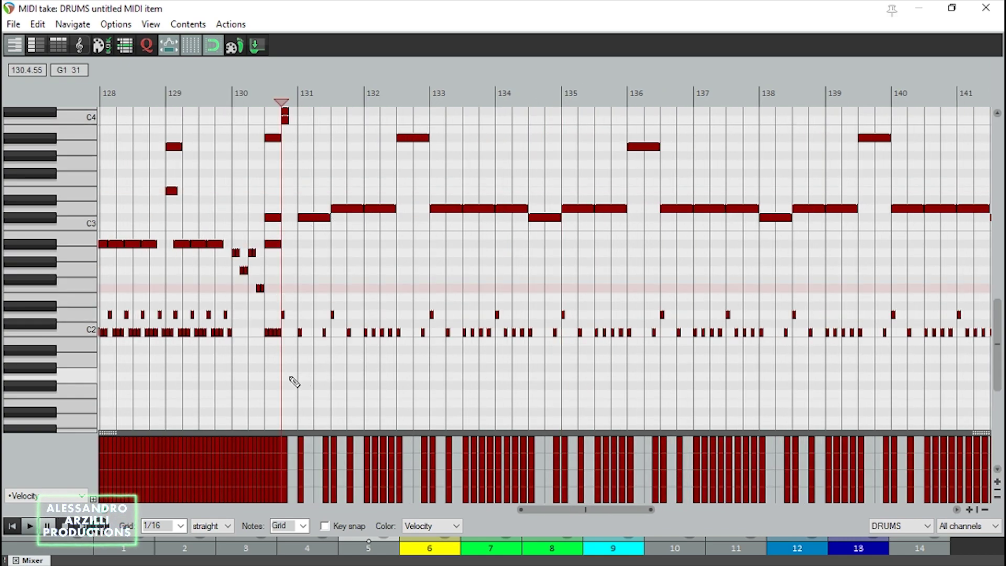
left_click(297, 330)
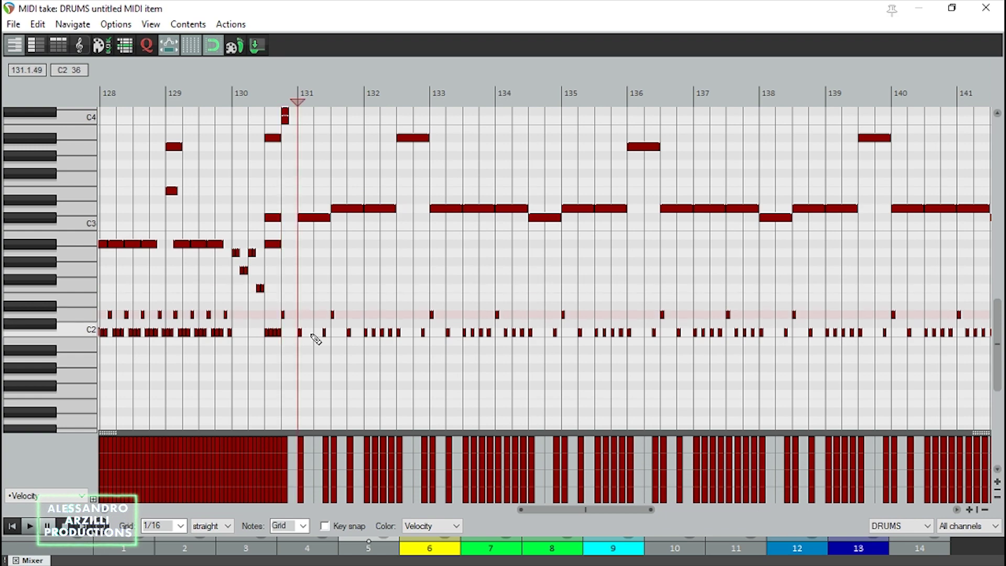
key("space")
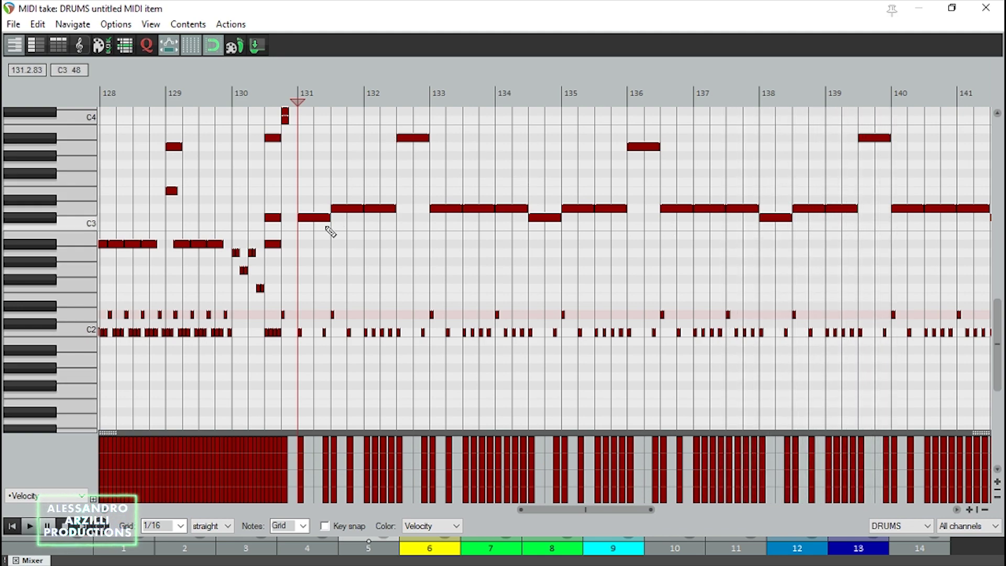
key("space")
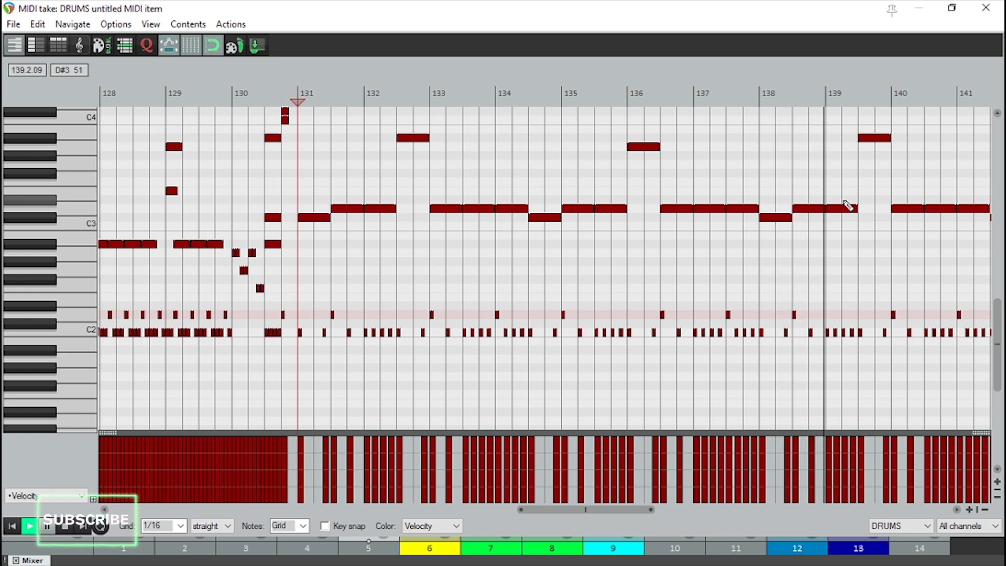
Step: Play from bar 142 to review the cymbal change and the fill in bar 144
scroll(852, 206, "down", 2)
scroll(844, 204, "down", 4)
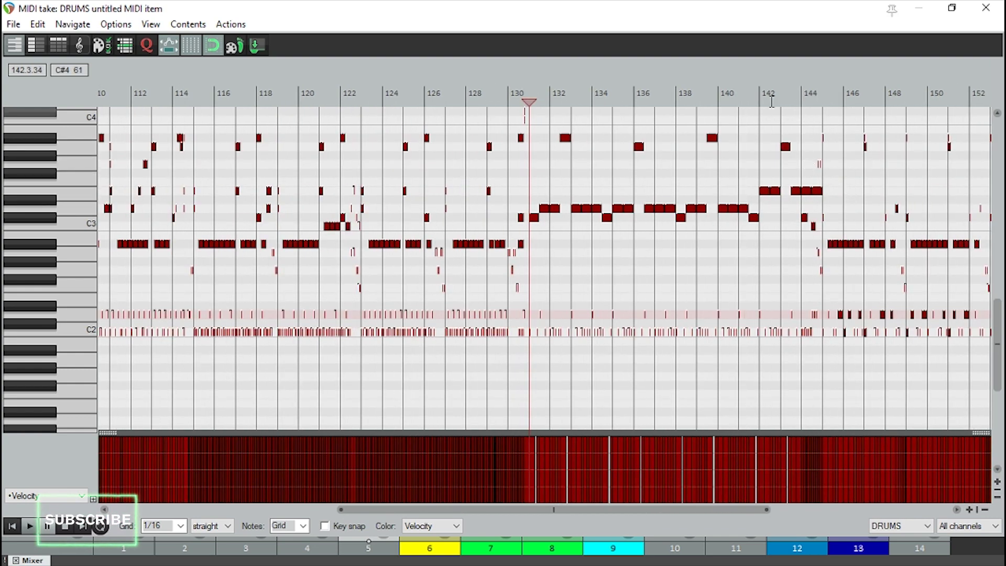
scroll(783, 152, "up", 4)
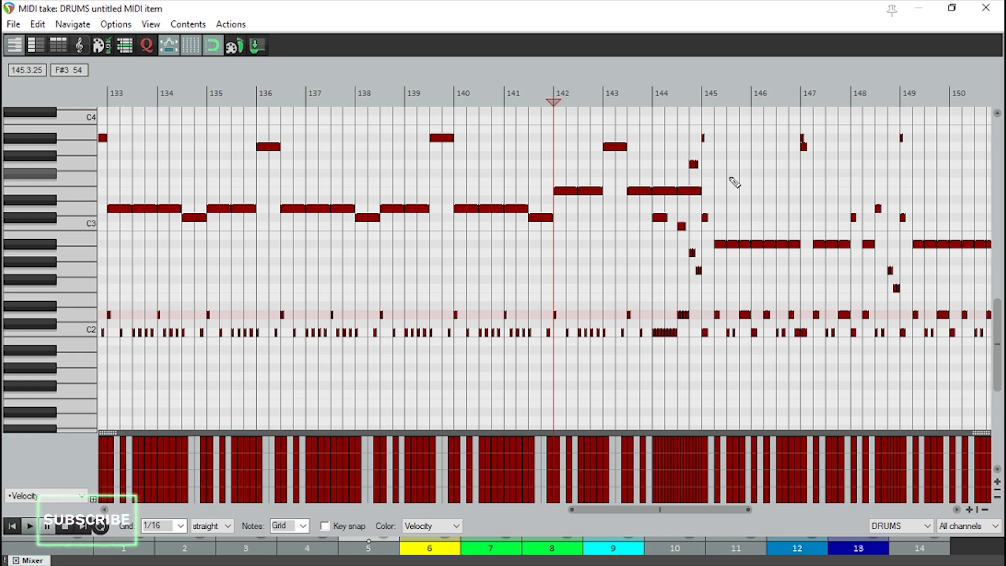
scroll(618, 298, "up", 2)
key("space")
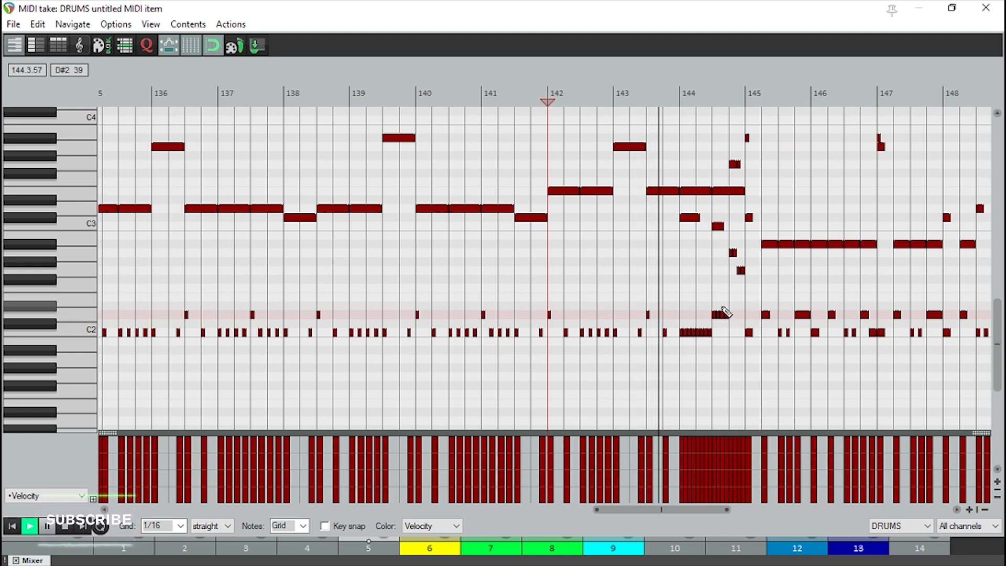
scroll(726, 313, "up", 1)
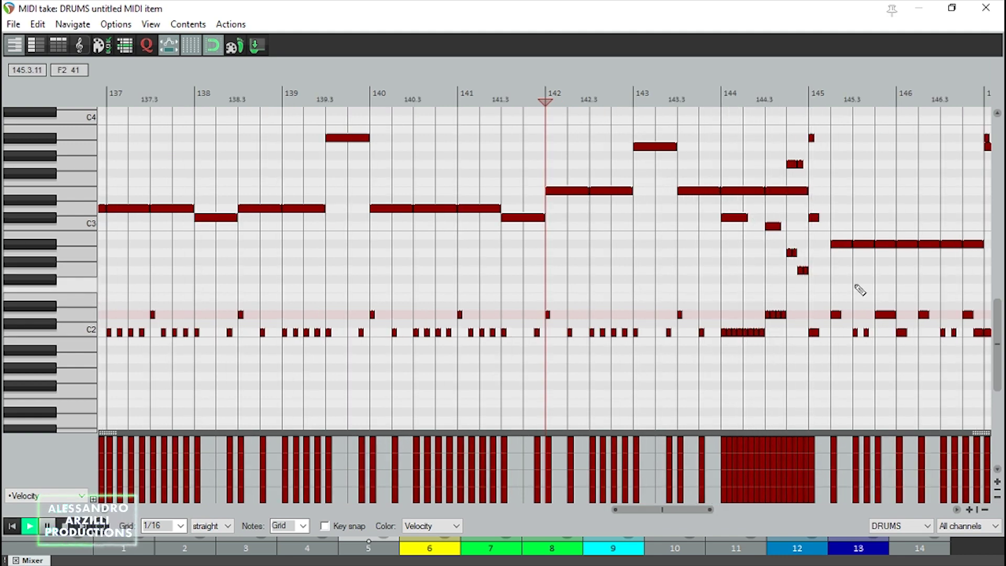
key("space")
Step: Play from just before bar 144 to check the kick, snare and tom fill and its transition into bars 145–147
left_click(694, 293)
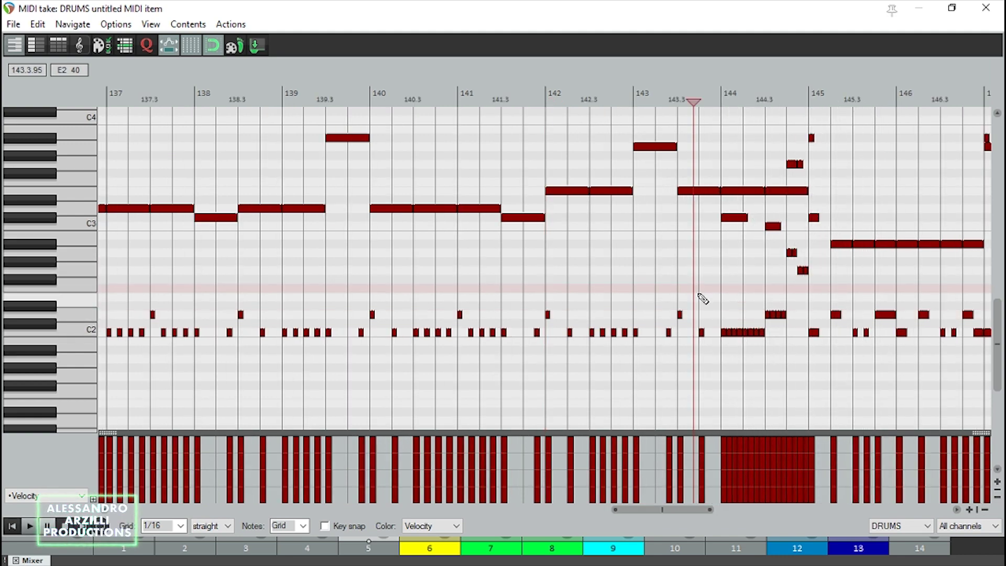
scroll(792, 292, "down", 1)
scroll(775, 292, "up", 2)
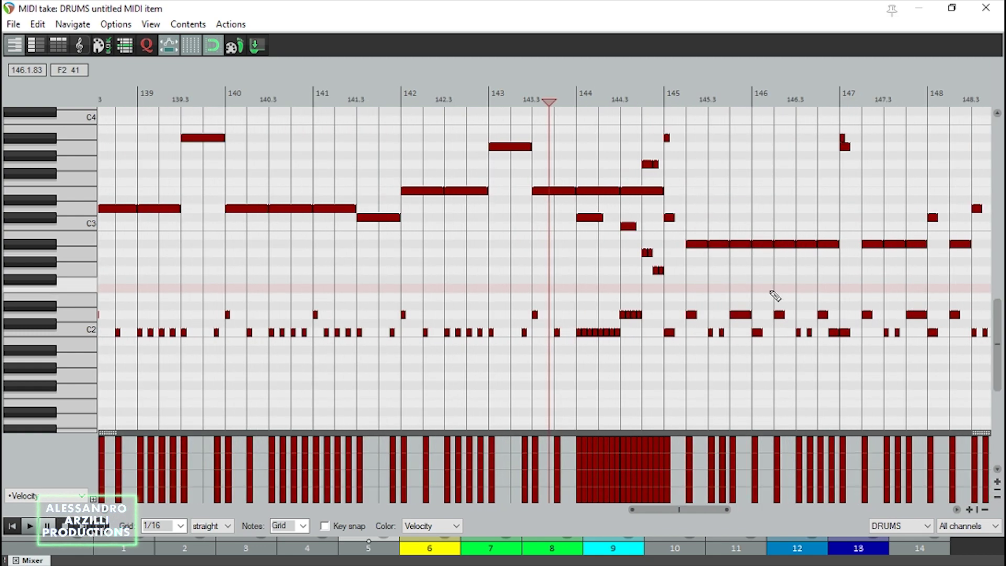
key("space")
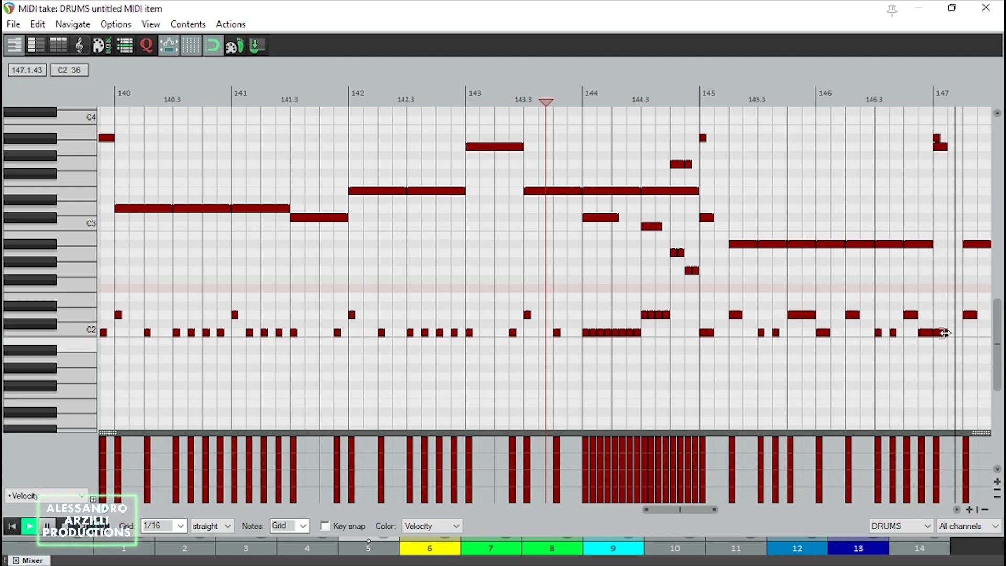
key("space")
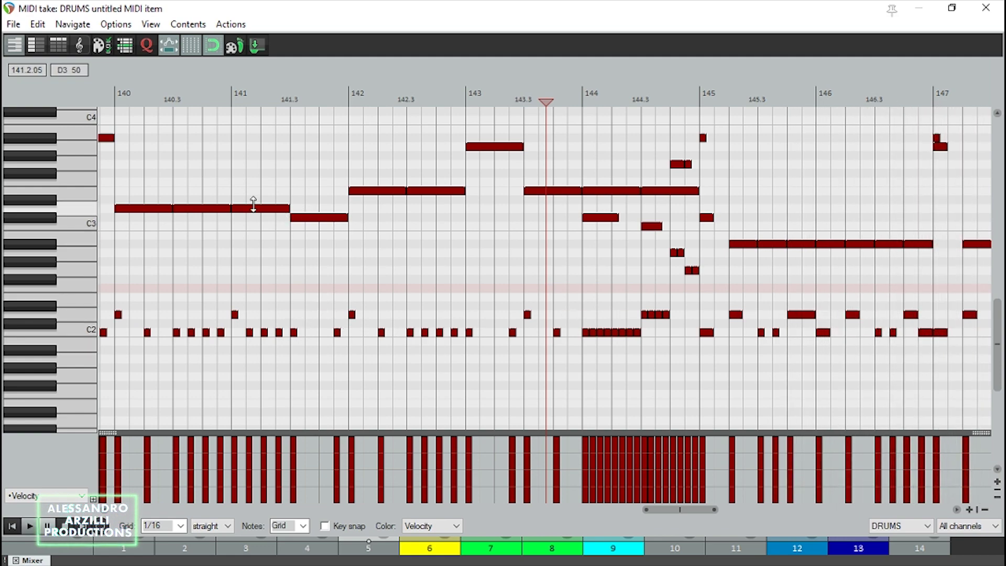
Step: Audition the long cymbal notes in bars 140–141 and the repeated A#2 notes in bars 145–146 to compare them
left_click(160, 209)
left_click(210, 209)
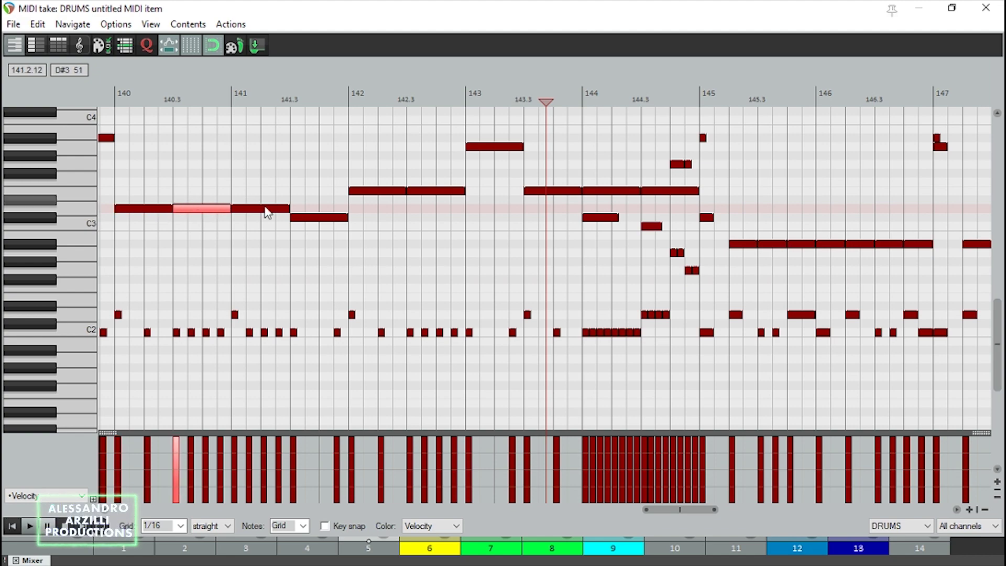
left_click(267, 210)
left_click(317, 218)
left_click(745, 244)
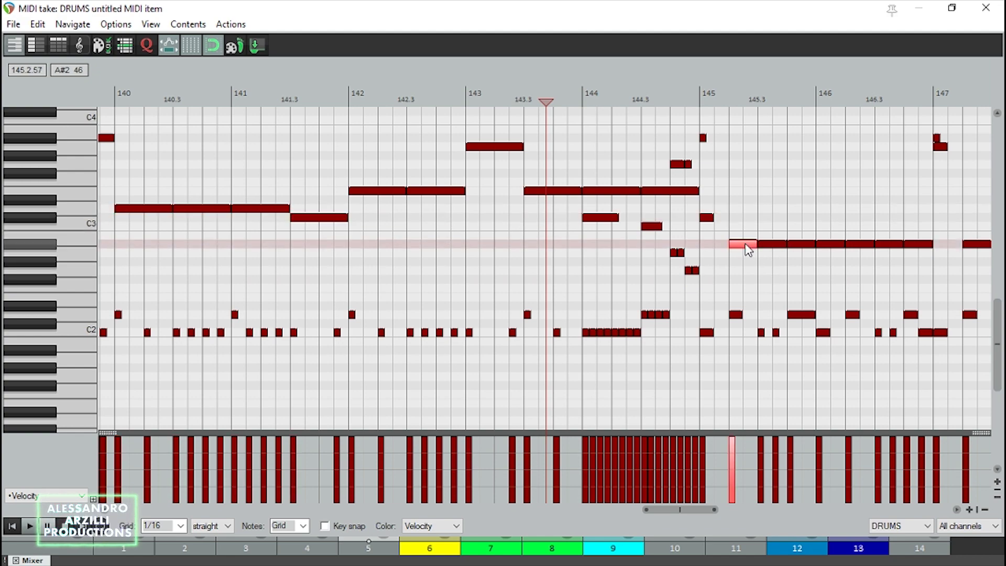
left_click(773, 244)
left_click(801, 244)
left_click(865, 244)
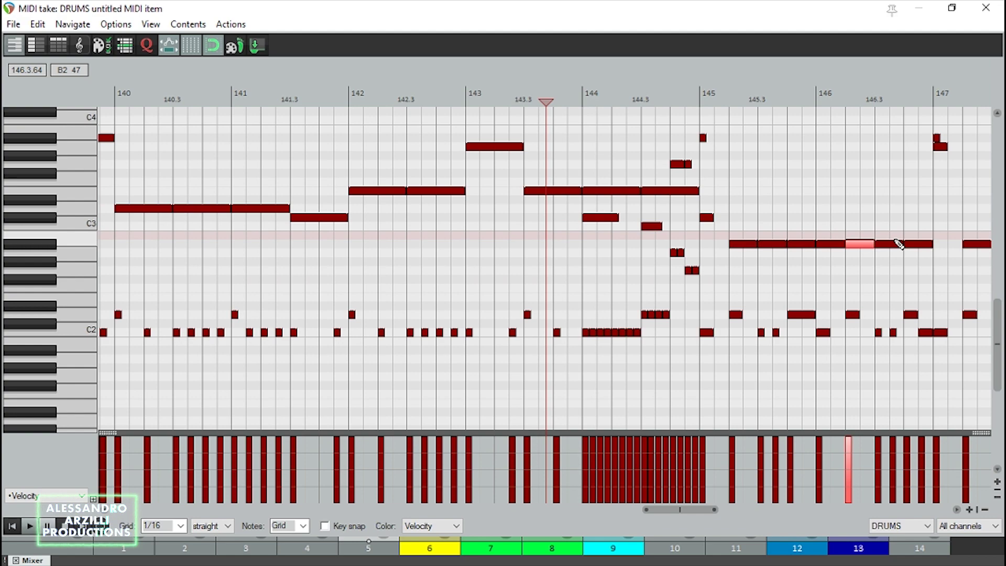
left_click(897, 238)
Step: Play from bar 143 through the bar 144 fill to examine the groove in bars 145–148
left_click(474, 100)
key("space")
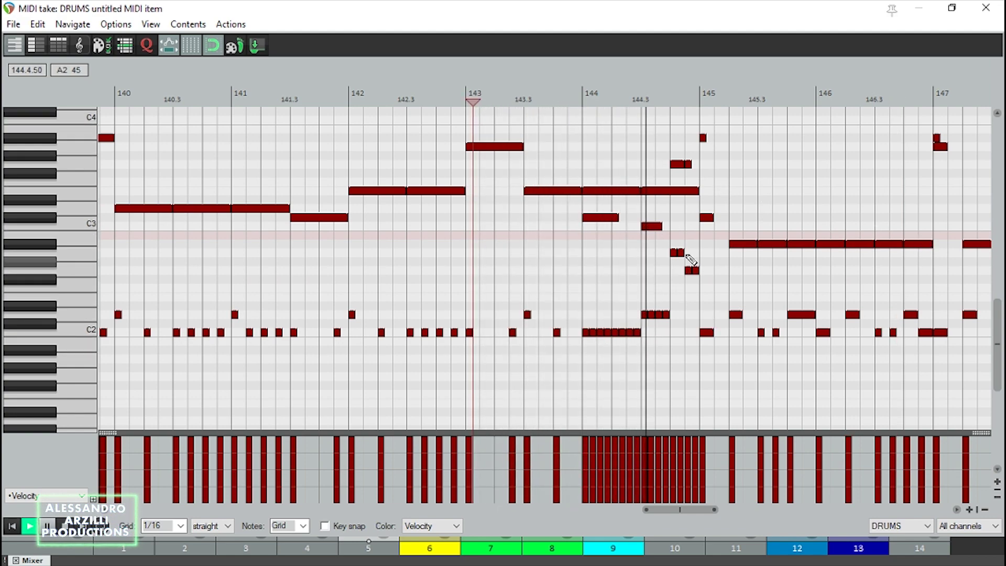
scroll(828, 346, "down", 3)
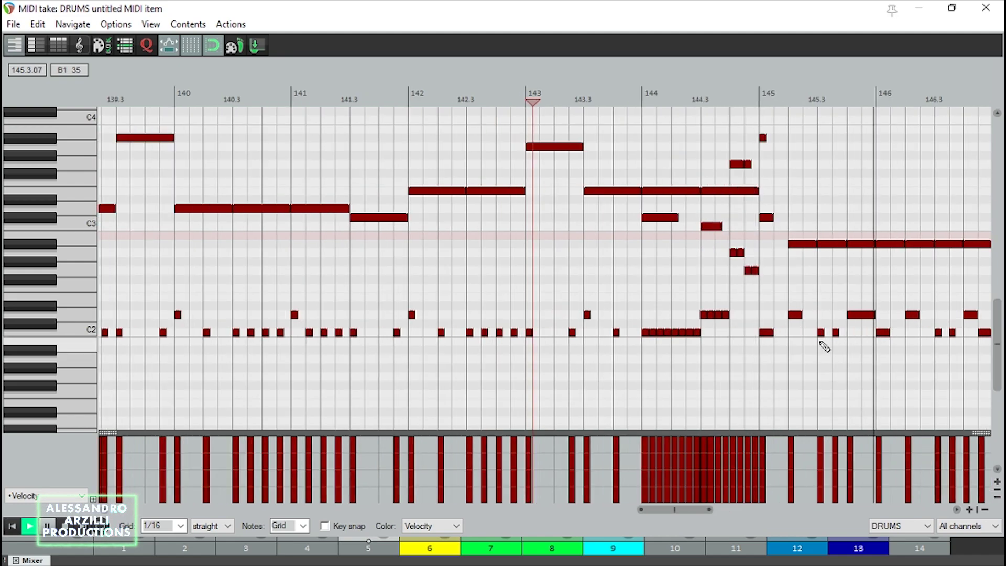
scroll(838, 300, "up", 4)
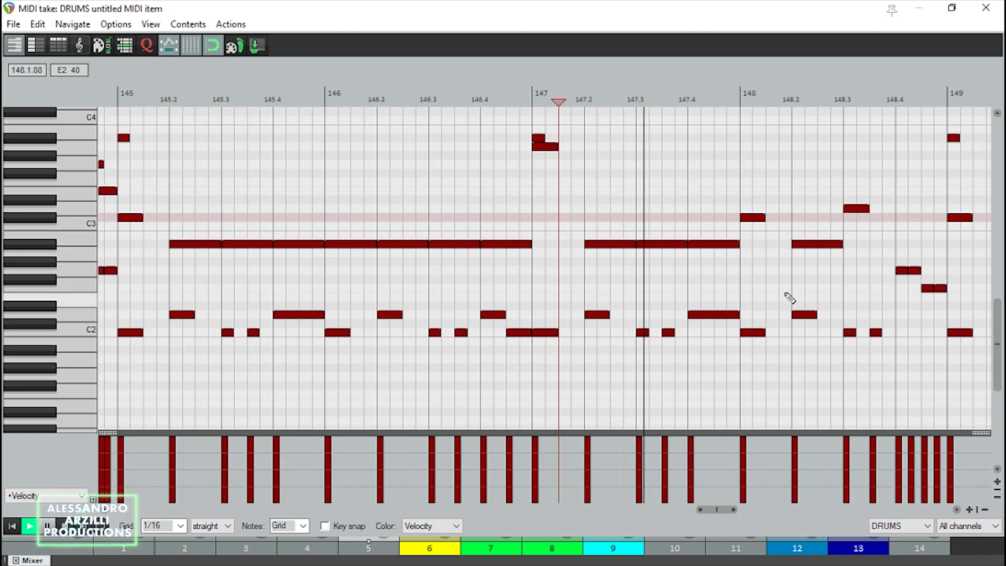
Step: Play from just before bar 158 to review the last pass of the groove up to bar 161
scroll(790, 294, "down", 2)
scroll(833, 254, "down", 6)
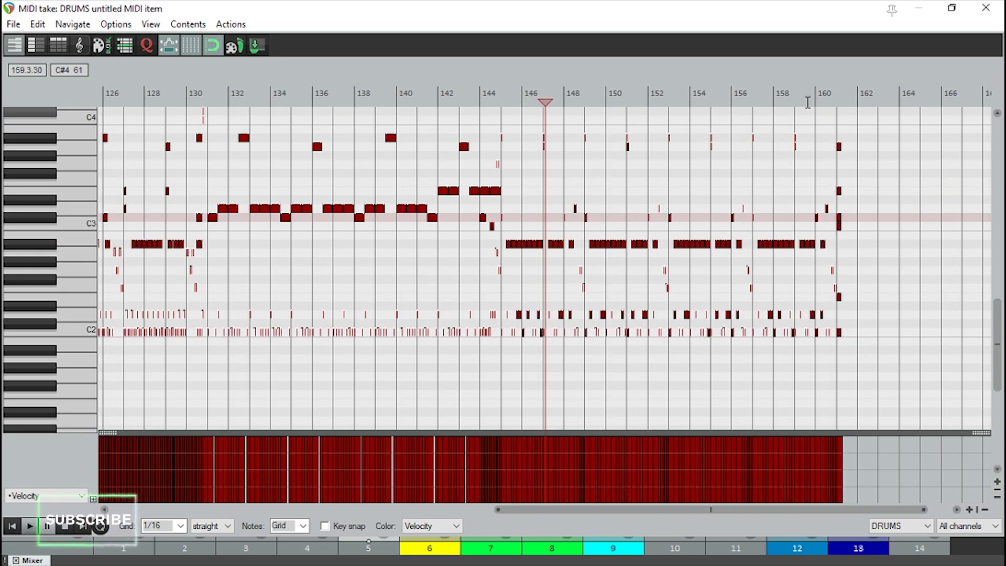
scroll(744, 241, "up", 6)
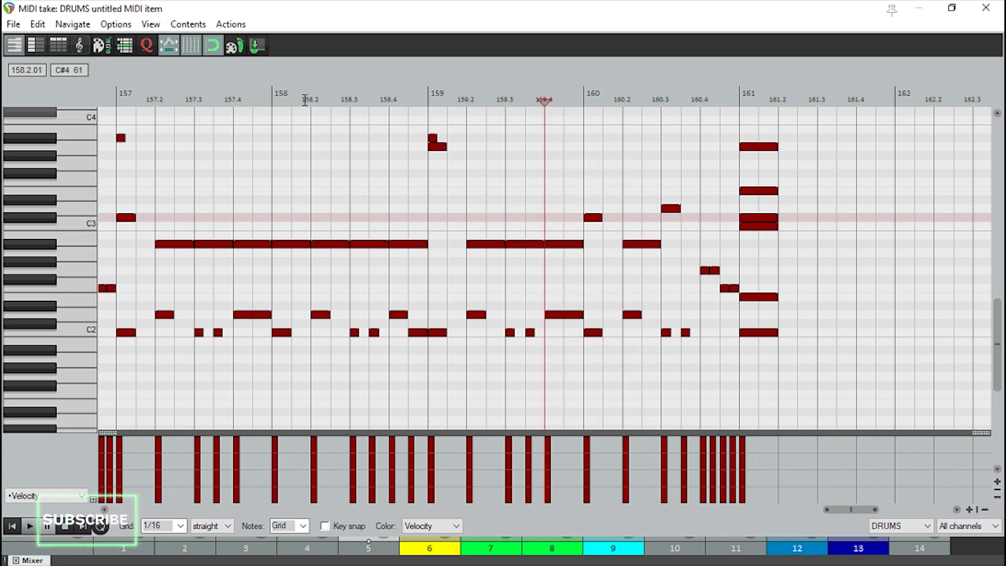
left_click(262, 103)
key("space")
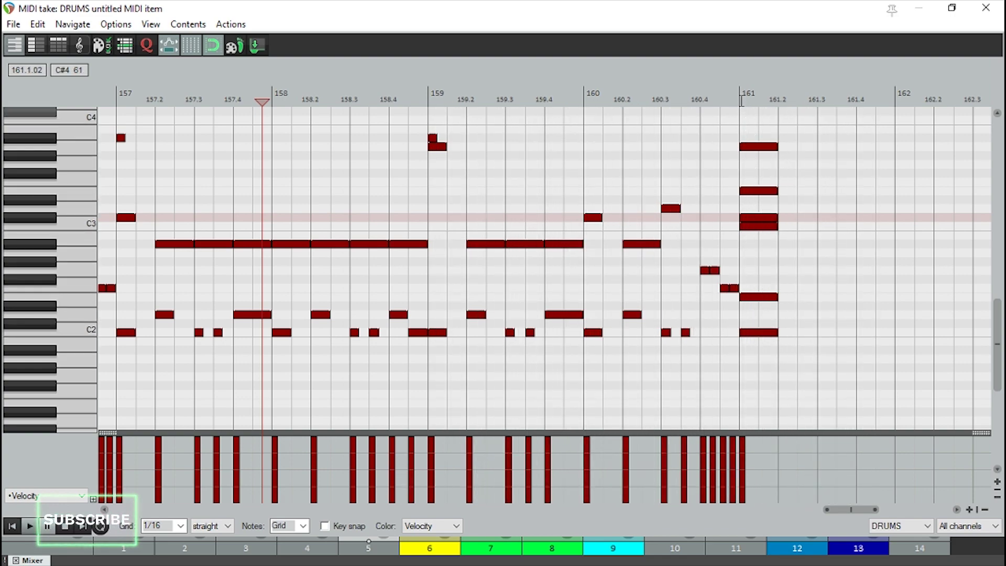
Step: Play from bar 160 to check the closing fill and the final stacked hits at bar 161
left_click(741, 95)
left_click(589, 97)
scroll(784, 283, "up", 3)
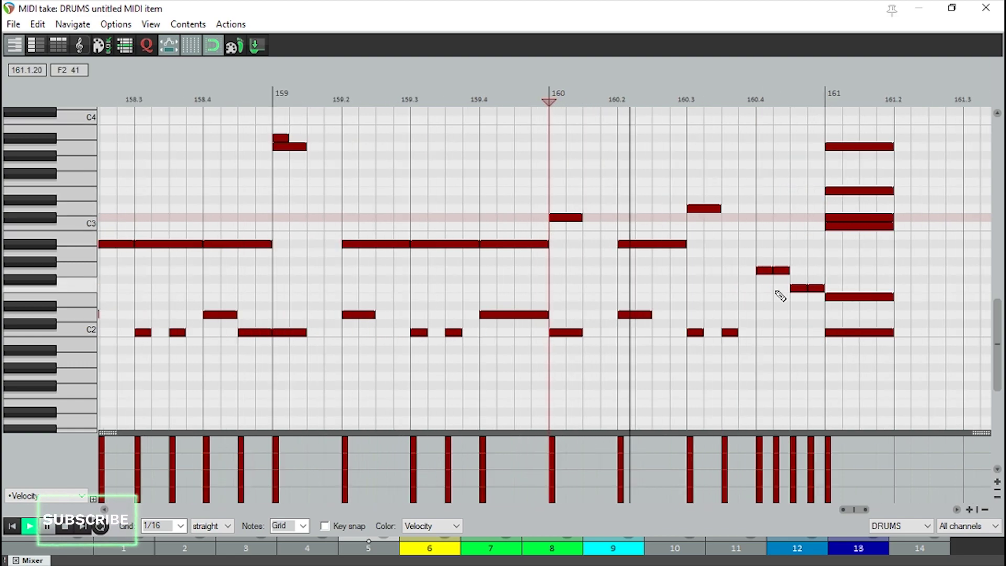
scroll(892, 312, "down", 5)
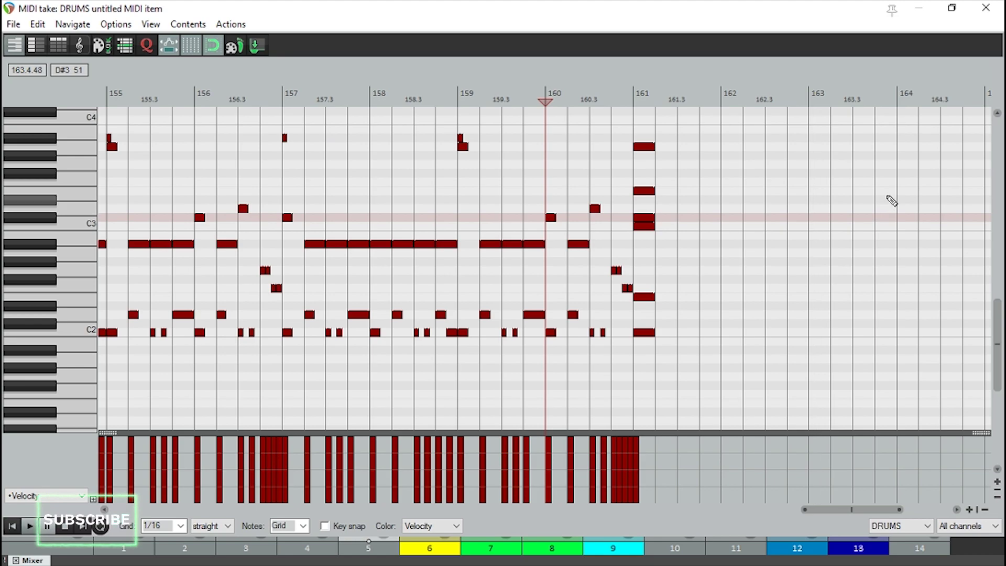
Step: Close the MIDI editor and show the whole arrangement, including the section that starts at bar 201
left_click(988, 7)
key("Delete")
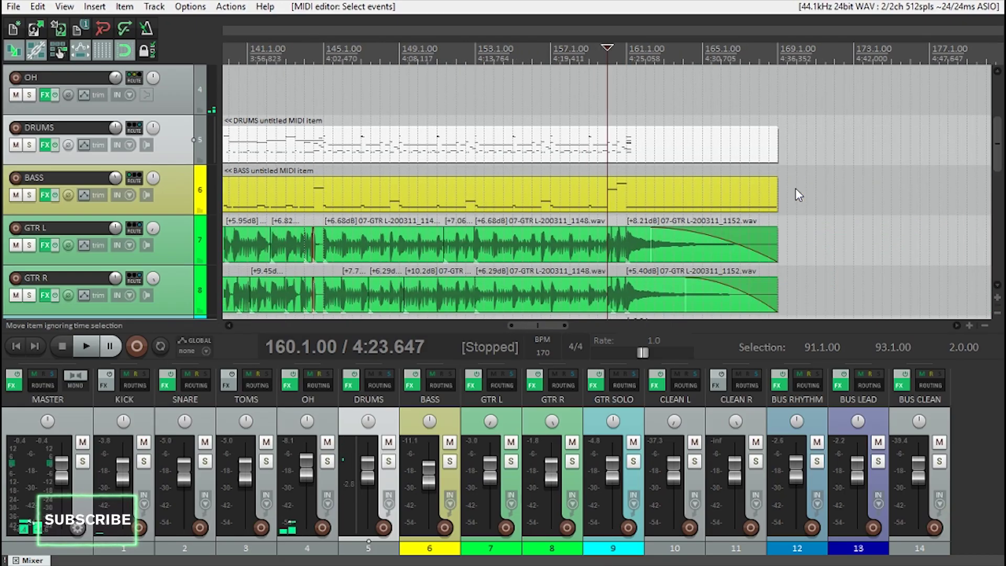
scroll(796, 188, "down", 3)
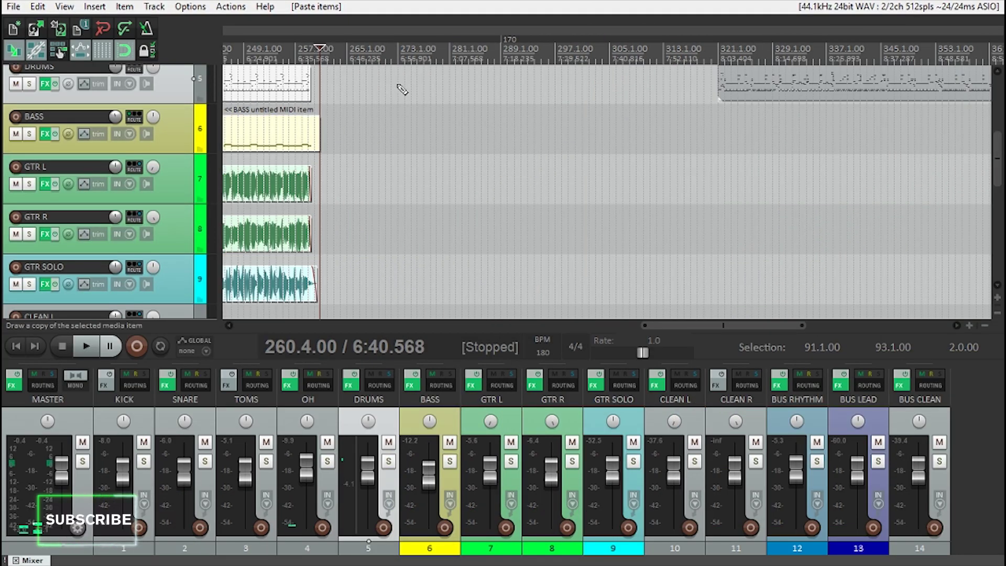
scroll(550, 112, "down", 3)
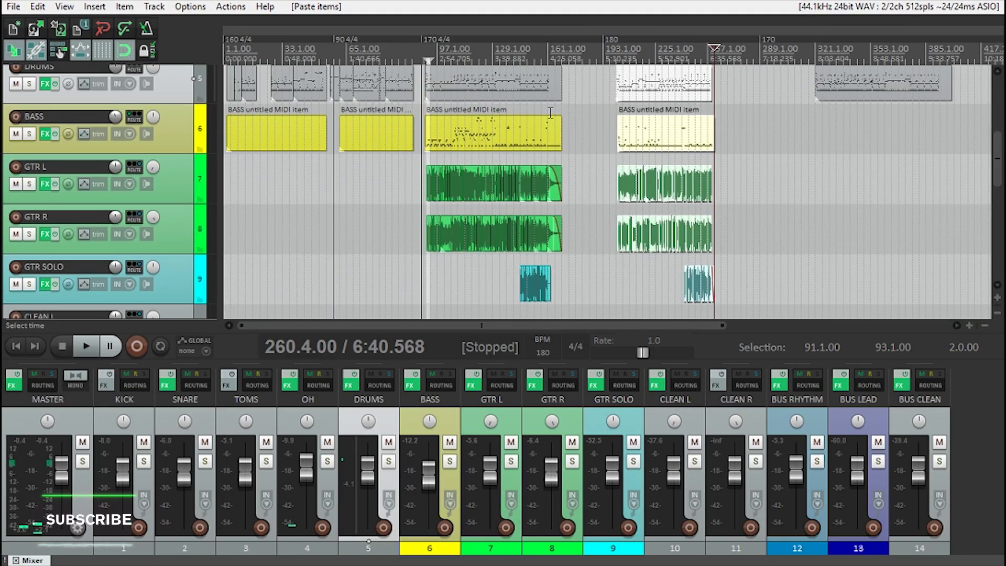
Step: Play the arrangement from bar 201 to hear the start of its drums, bass and guitars, then stop playback
left_click(614, 56)
key("space")
scroll(698, 100, "up", 7)
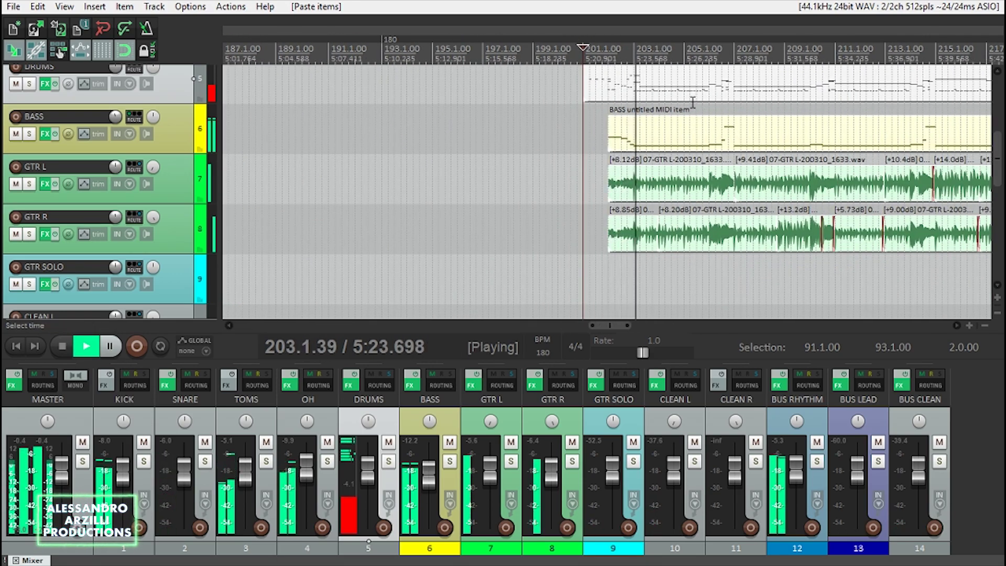
scroll(695, 100, "down", 6)
key("space")
scroll(671, 150, "up", 4)
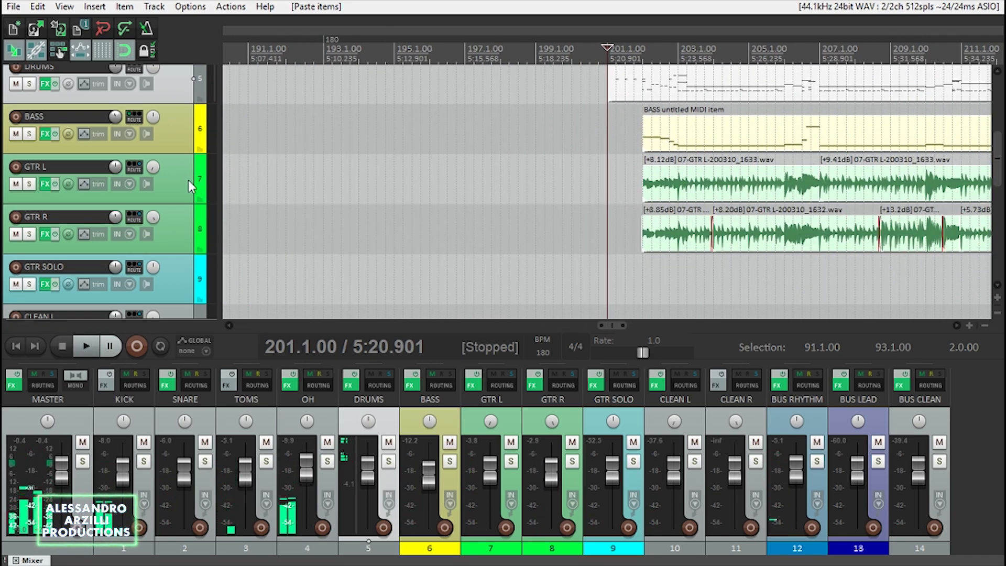
Step: Select only the drums MIDI item starting at bar 201 and play the section from 201.1.00
scroll(681, 187, "up", 1)
left_click(632, 142)
scroll(577, 142, "up", 2)
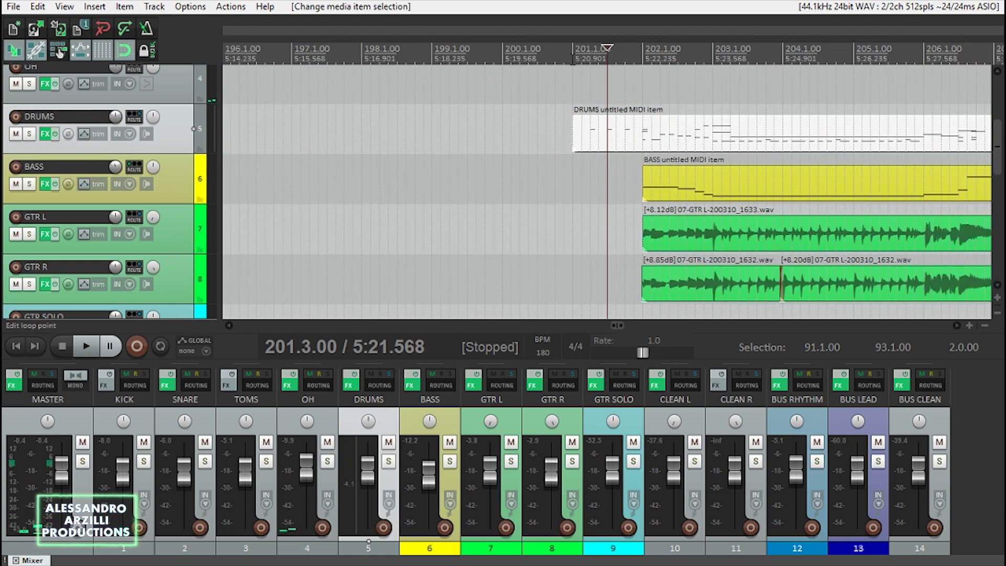
scroll(508, 208, "up", 2)
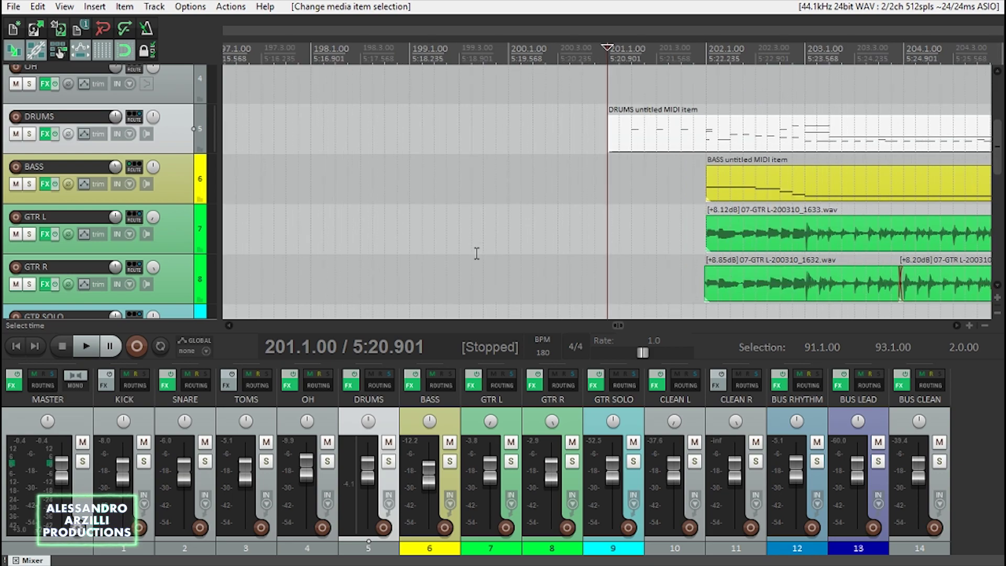
key("space")
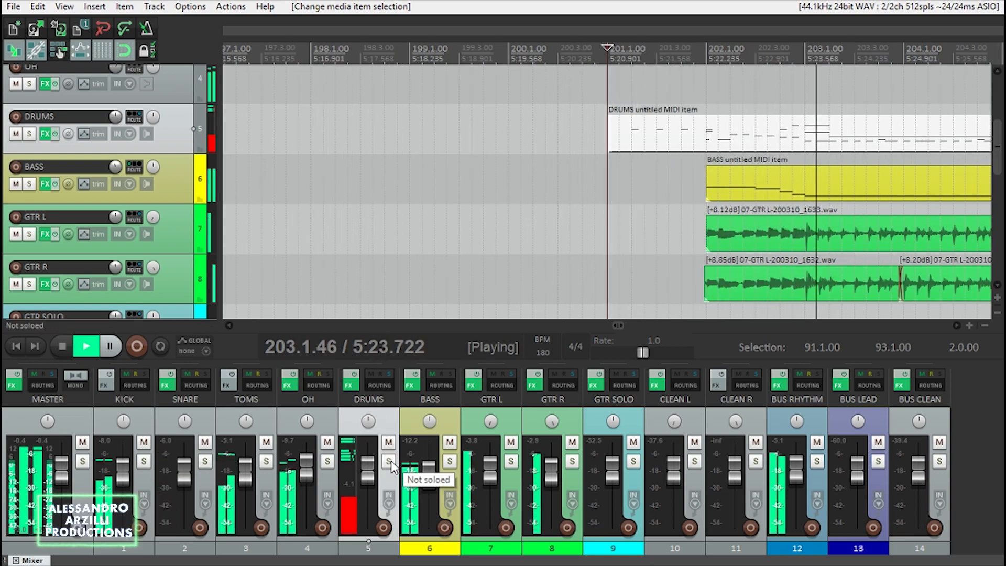
Step: Alternate between the soloed drums track and the full mix during playback from bar 203 to bar 230
left_click(389, 461)
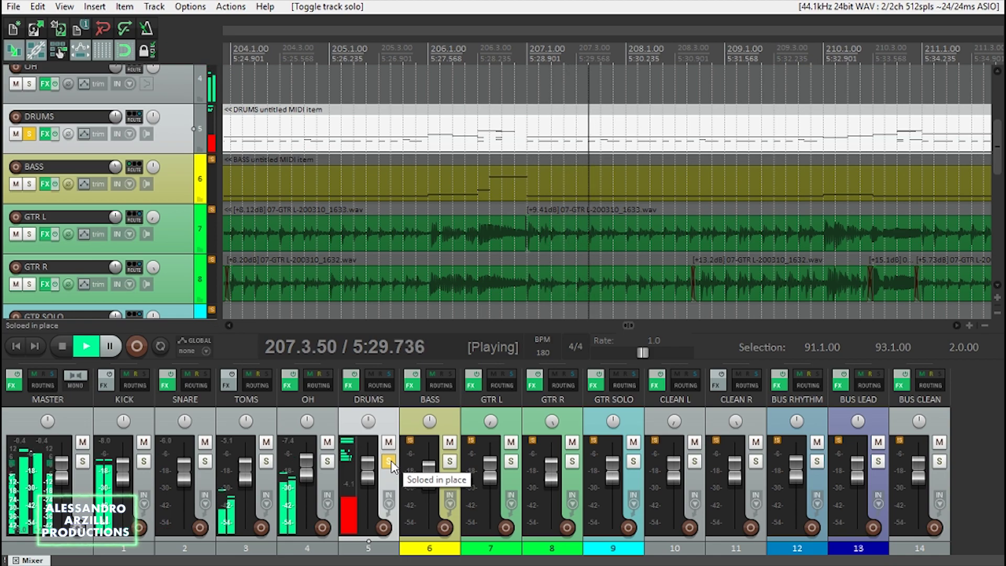
left_click(390, 461)
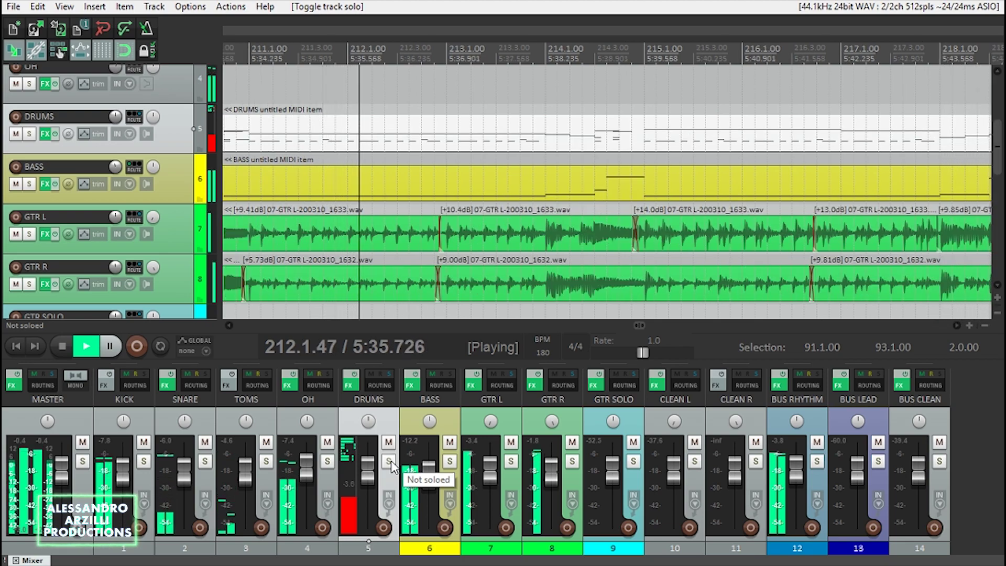
left_click(389, 461)
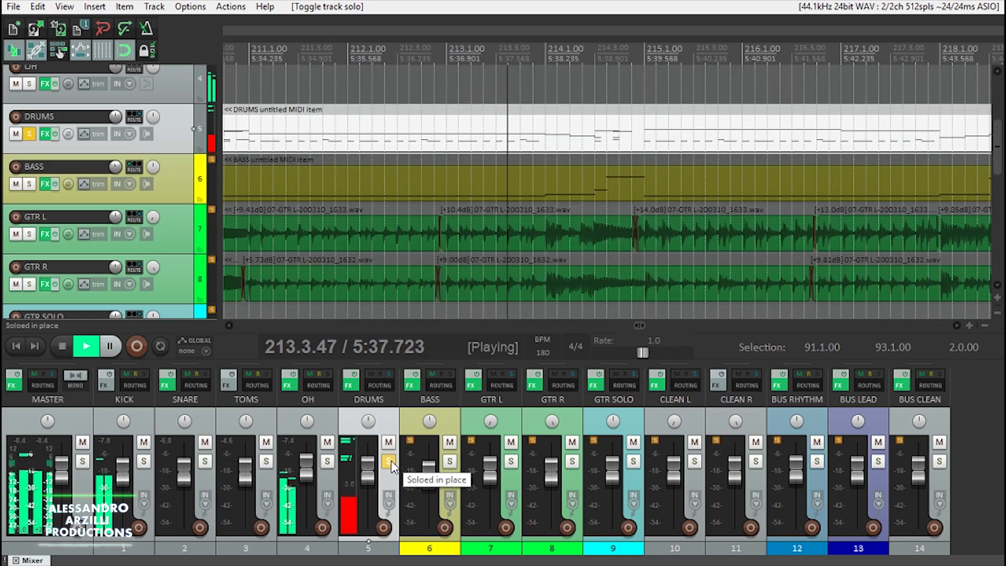
left_click(389, 461)
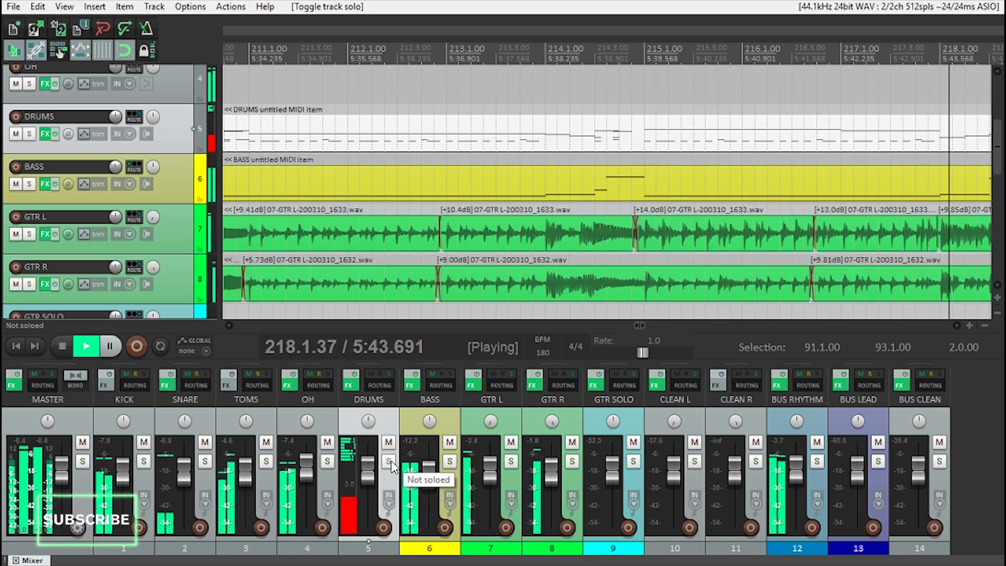
left_click(389, 462)
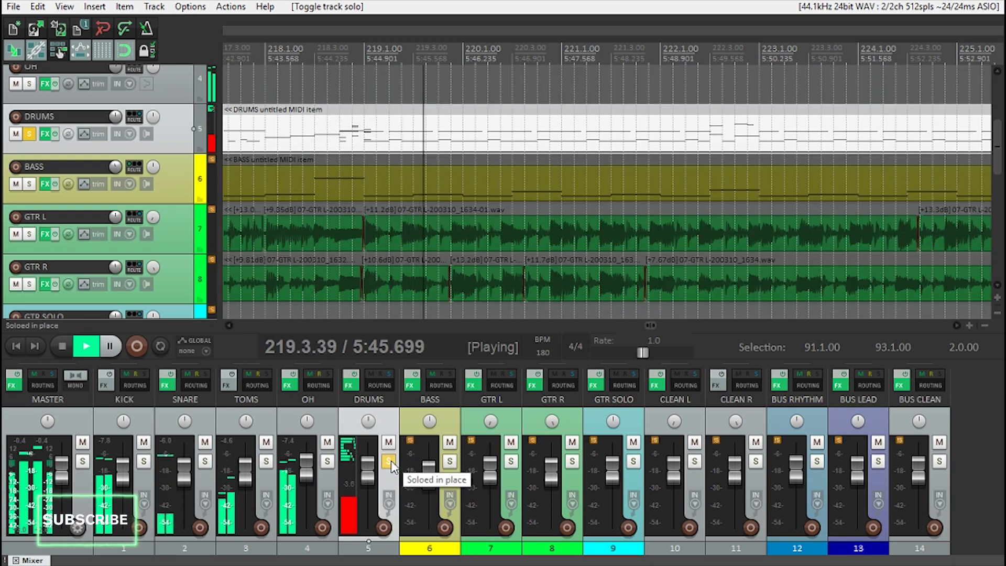
left_click(390, 461)
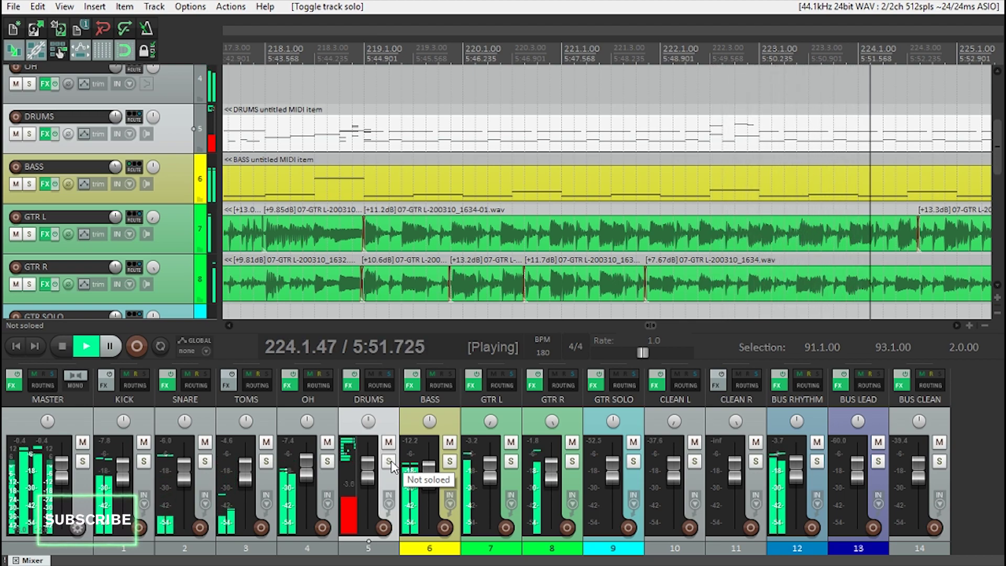
left_click(389, 461)
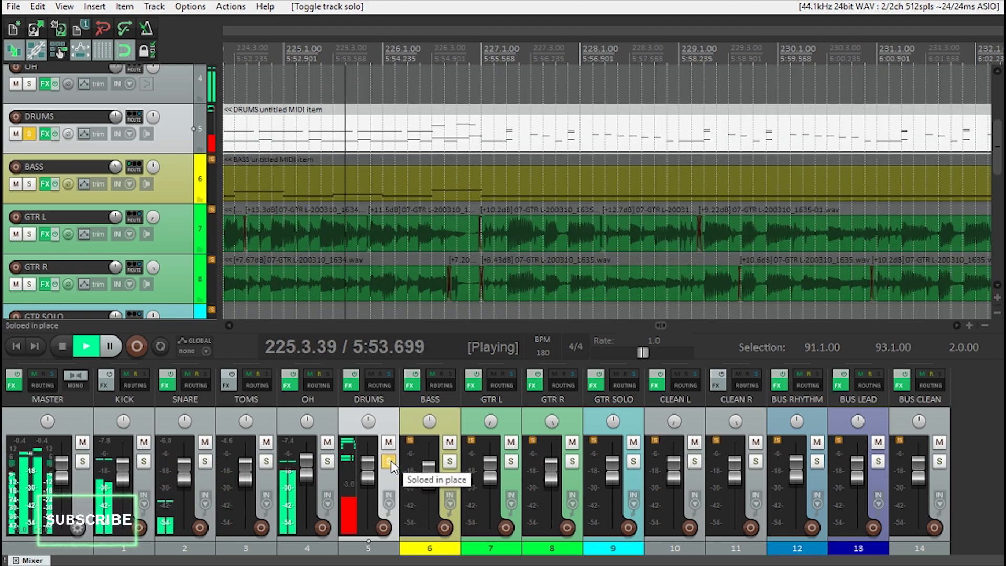
left_click(390, 461)
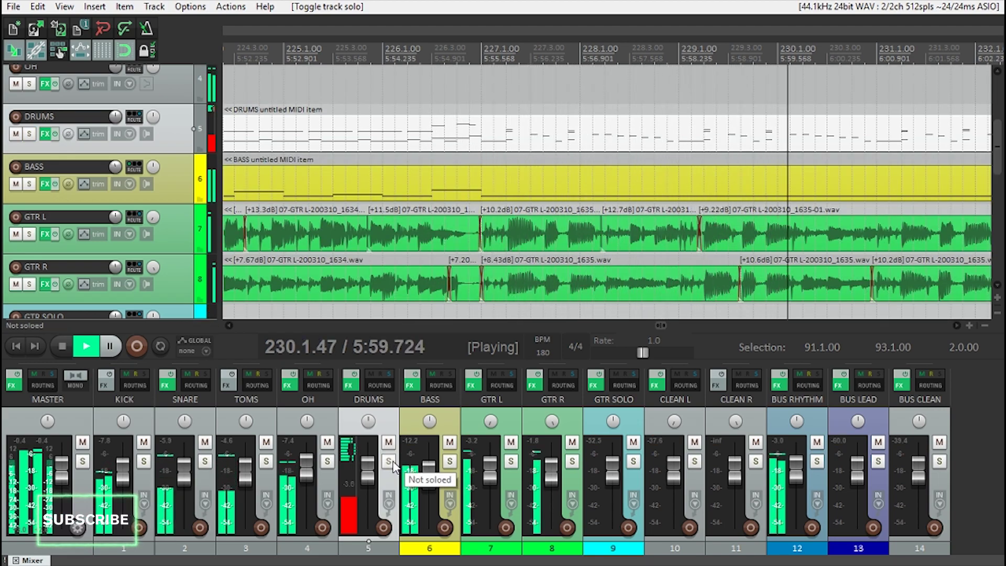
Step: Compare the soloed drums with the full mix through bars 230 to 243, up to the guitar solo's entry
left_click(390, 461)
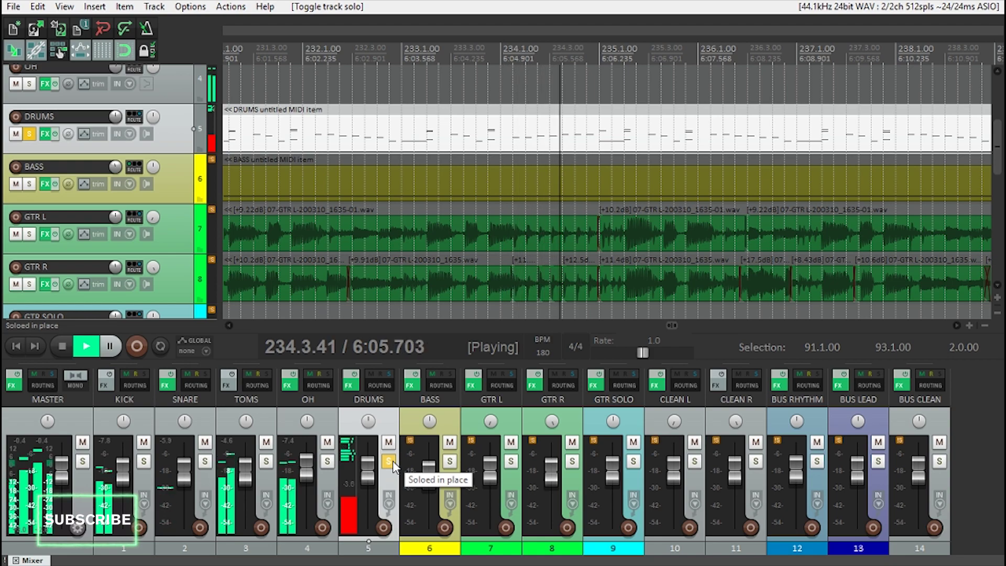
left_click(389, 461)
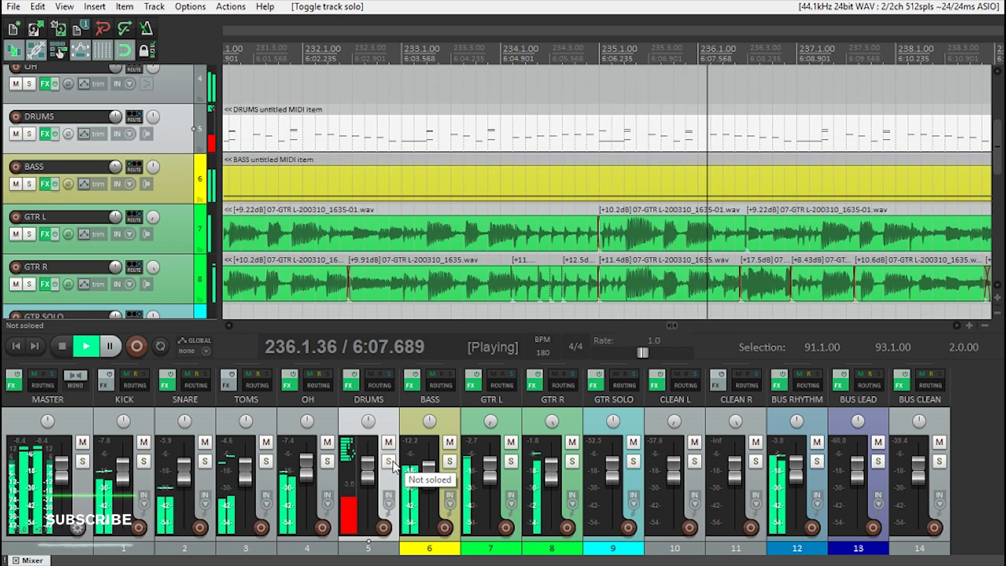
left_click(390, 462)
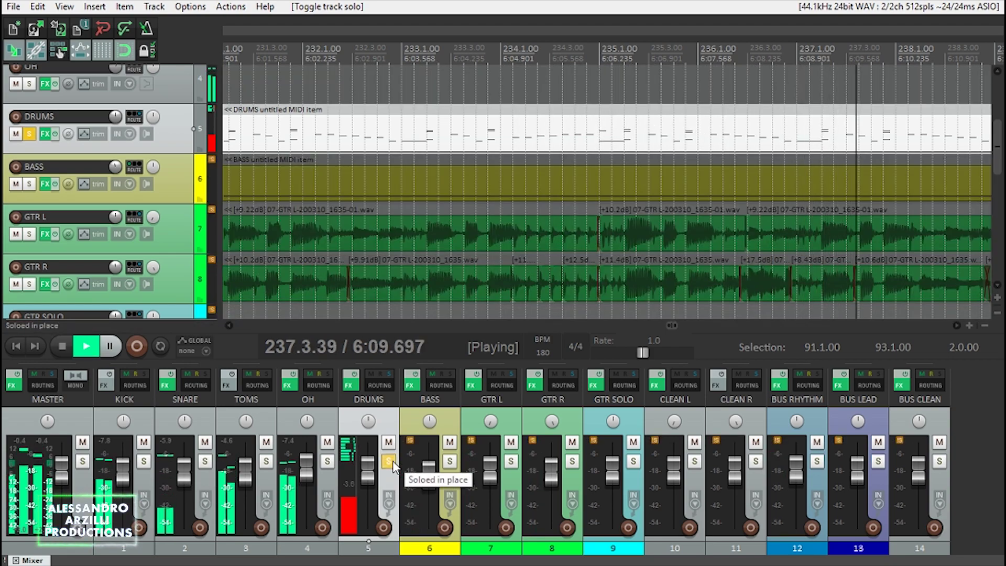
left_click(391, 462)
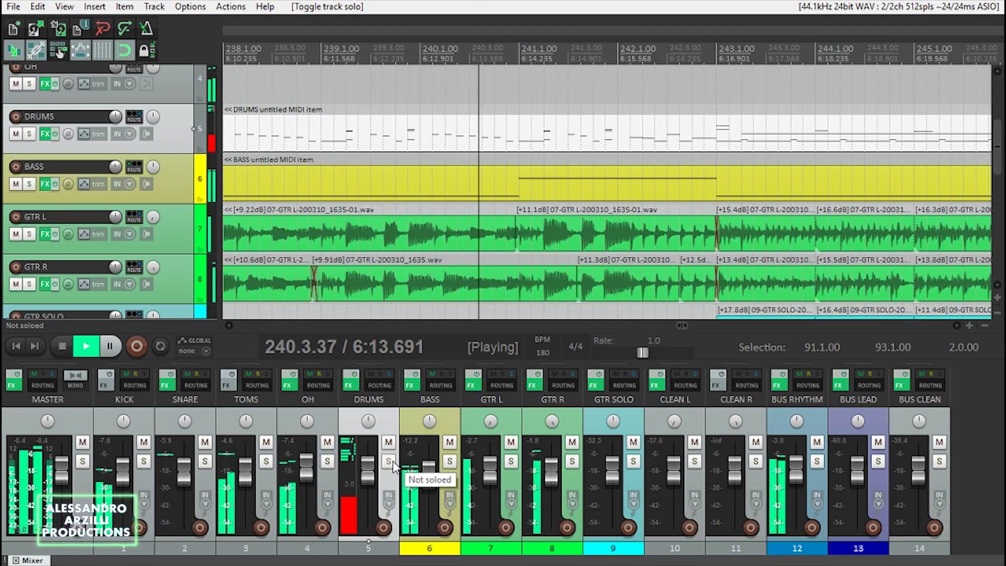
left_click(389, 461)
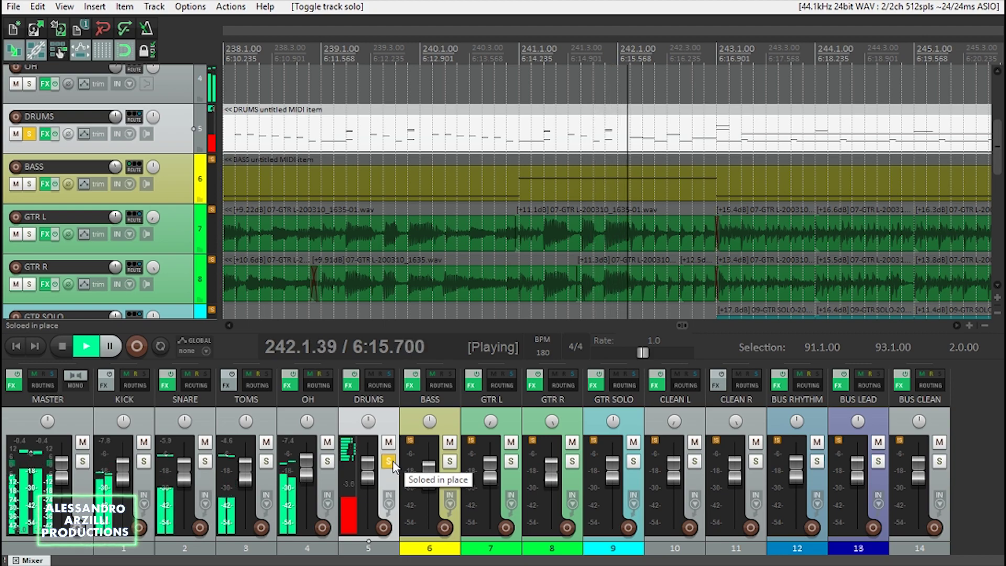
left_click(389, 462)
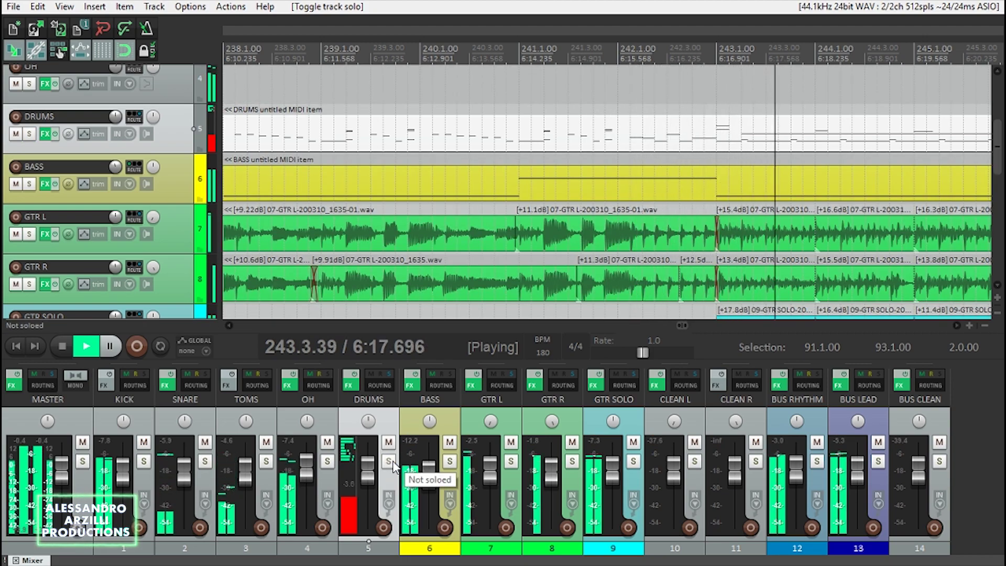
Step: Keep switching the drums solo on and off from bar 243 to the section's end, then stop playback with the drums unsoloed
left_click(388, 461)
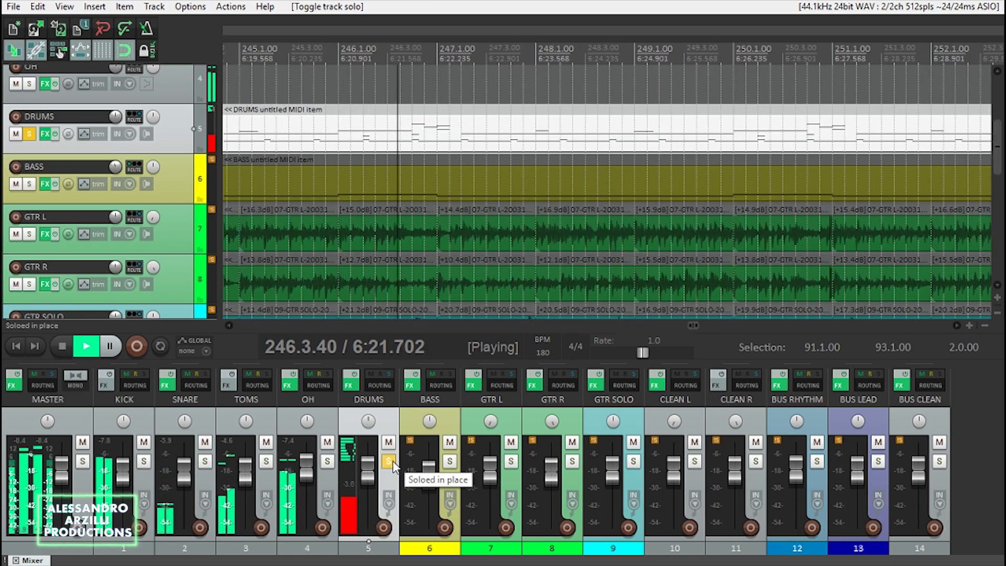
left_click(389, 461)
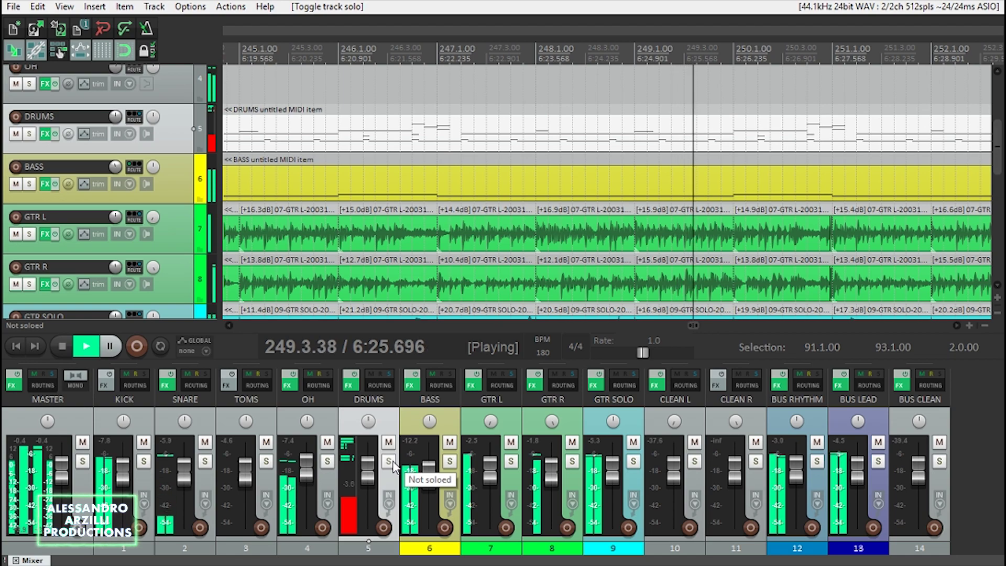
left_click(390, 462)
left_click(389, 462)
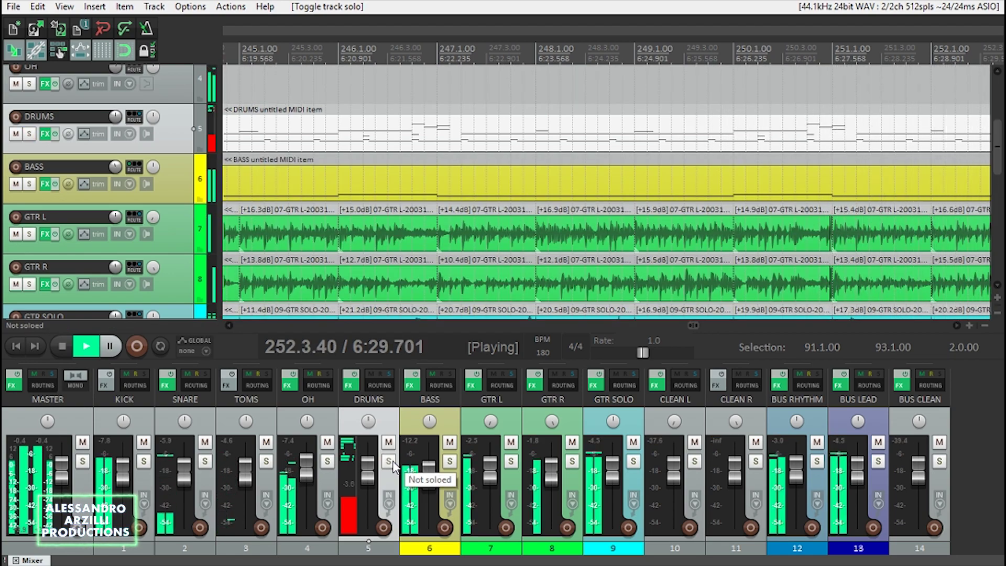
left_click(392, 462)
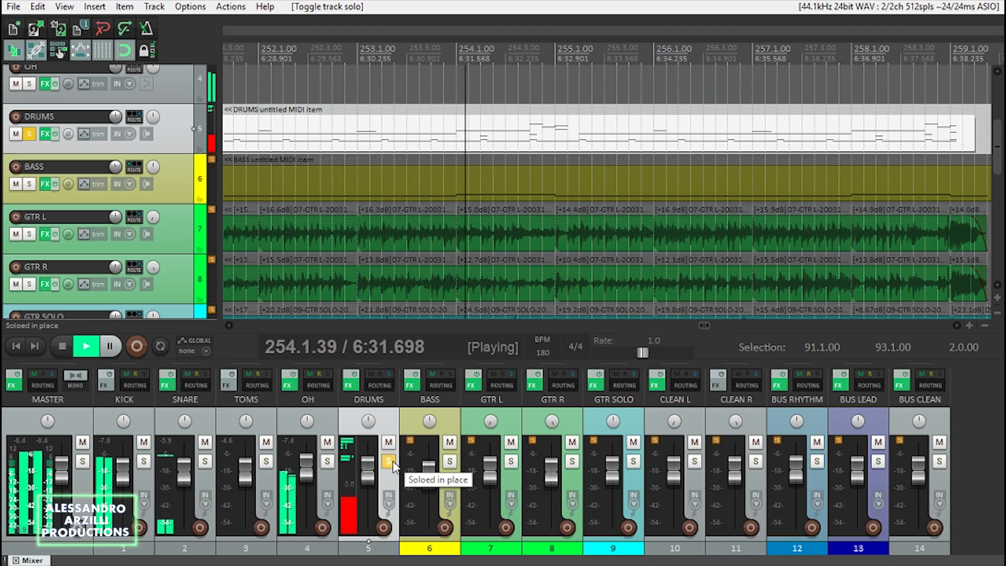
left_click(390, 461)
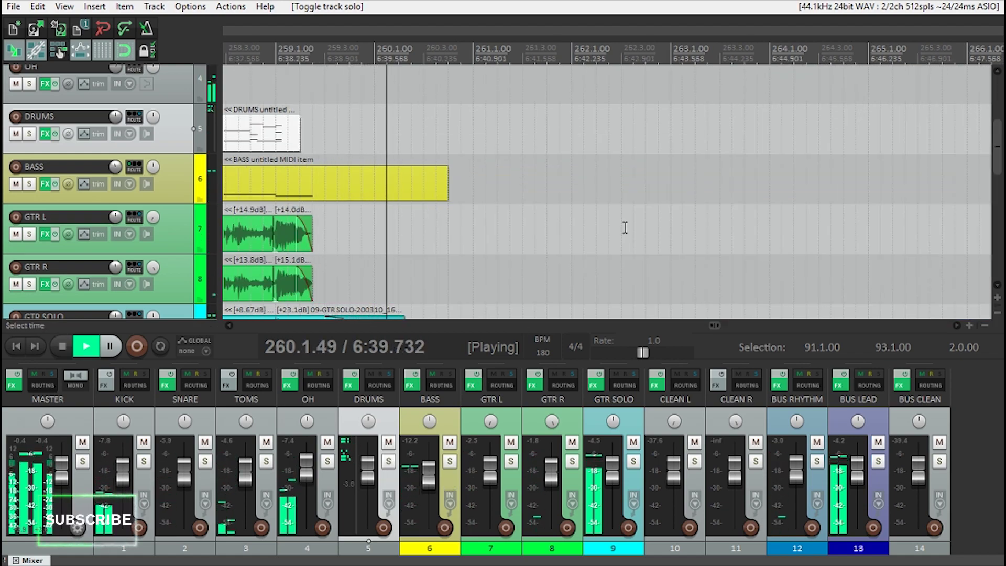
key("space")
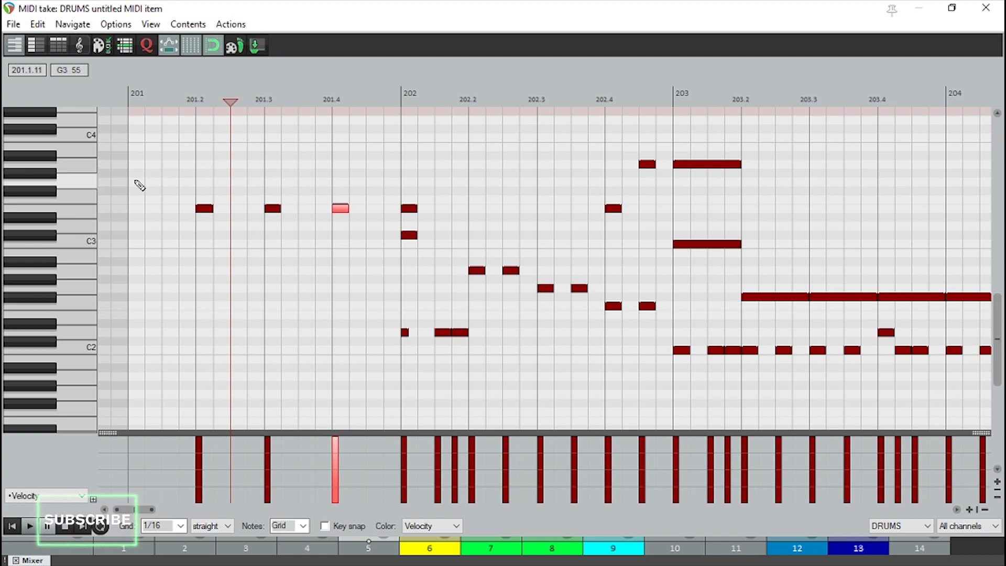
Step: Open the drums item in the MIDI editor and play from bar 201 to the fill at bar 206, then stop
left_click(139, 184)
key("space")
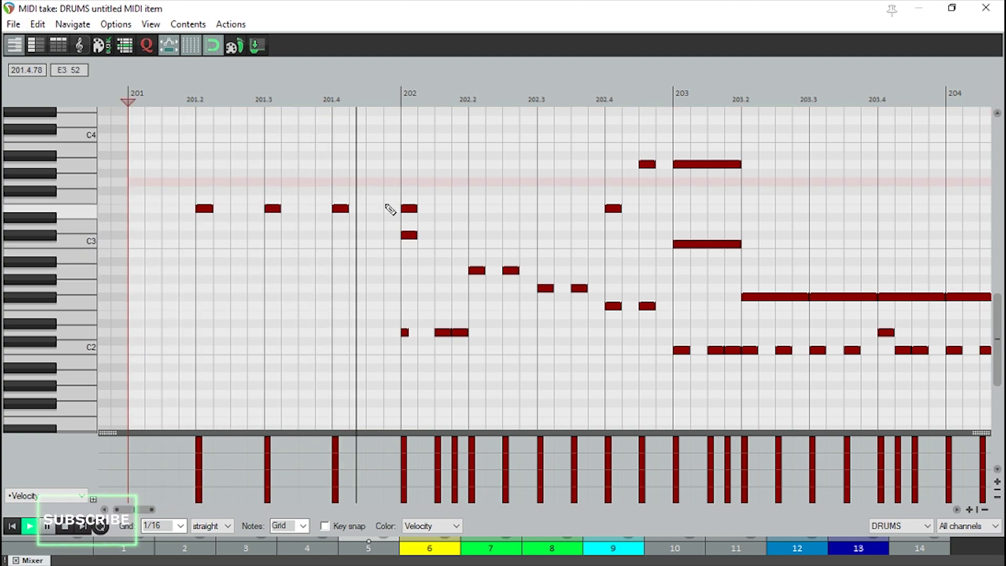
scroll(754, 340, "down", 2)
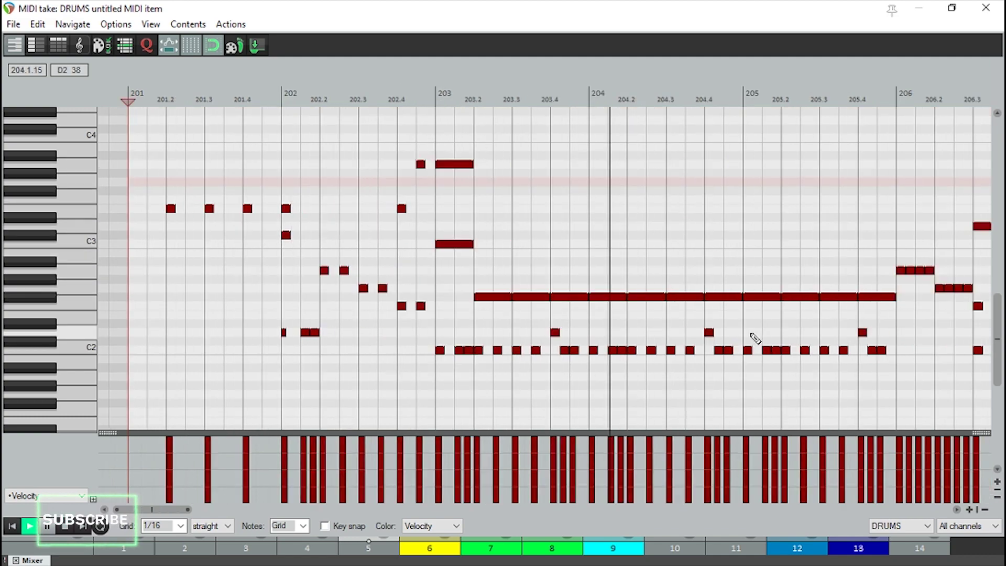
scroll(752, 334, "down", 1)
scroll(671, 343, "up", 2)
scroll(749, 304, "down", 1)
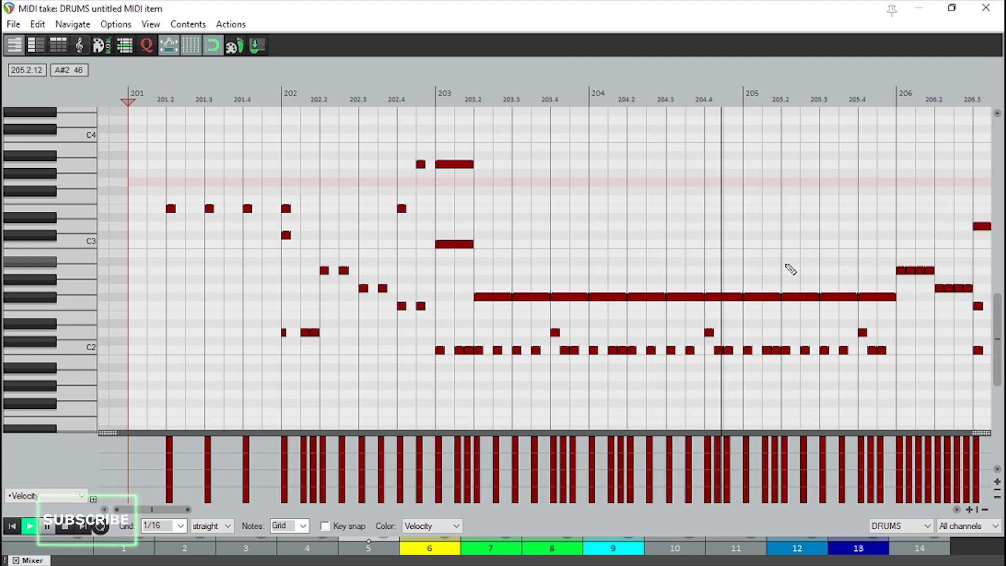
scroll(867, 215, "down", 1)
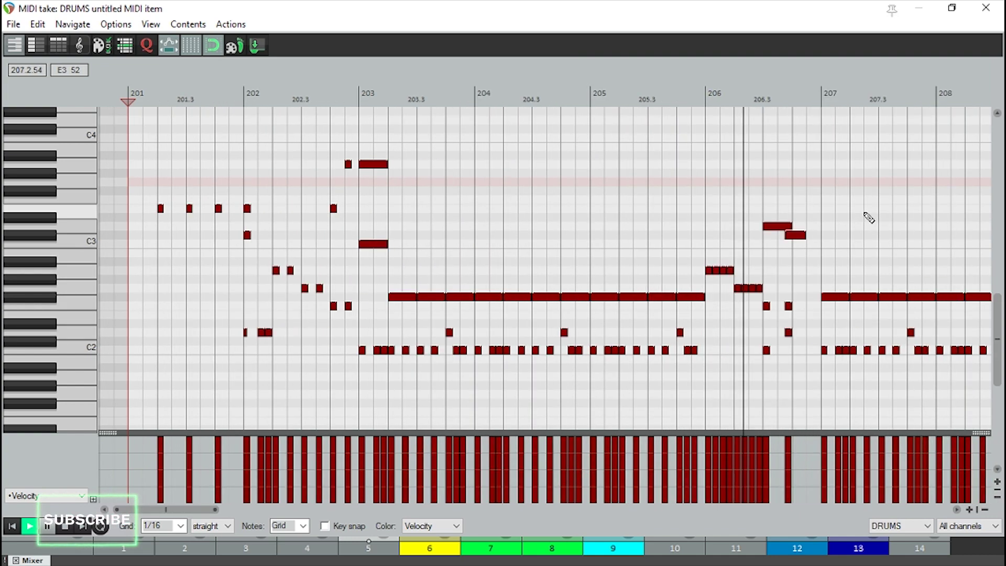
key("space")
Step: Delete all drum notes in bars 203 to 206 and play the intro fill from bar 202 into bar 203
left_click_drag(811, 113, 366, 367)
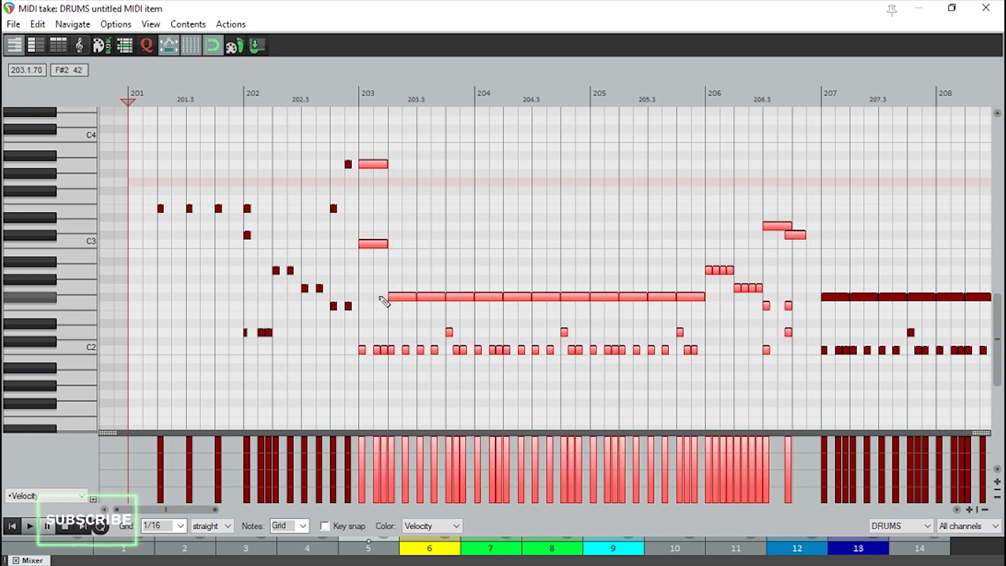
key("Delete")
key("space")
scroll(700, 314, "up", 4)
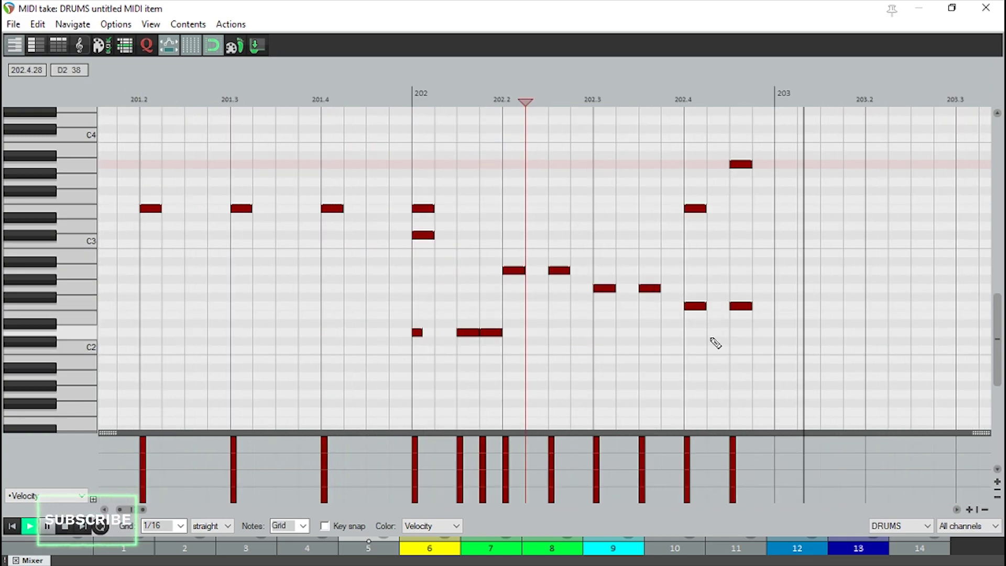
key("space")
Step: Enter a one-bar kick pattern of ten 1/16 notes on C2 in bar 203, checking its rhythm by playback
left_click(773, 350)
scroll(772, 350, "up", 2)
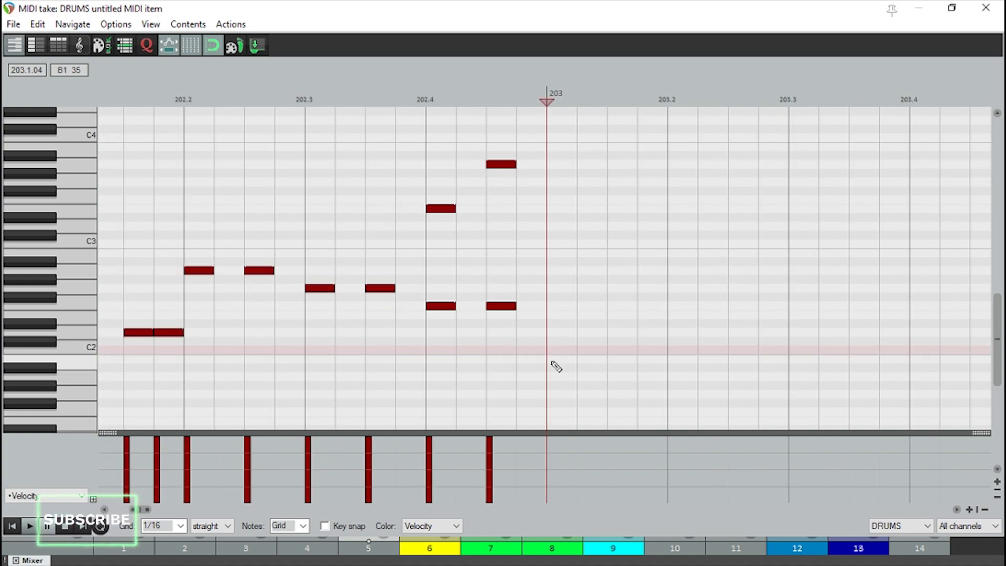
left_click(564, 350)
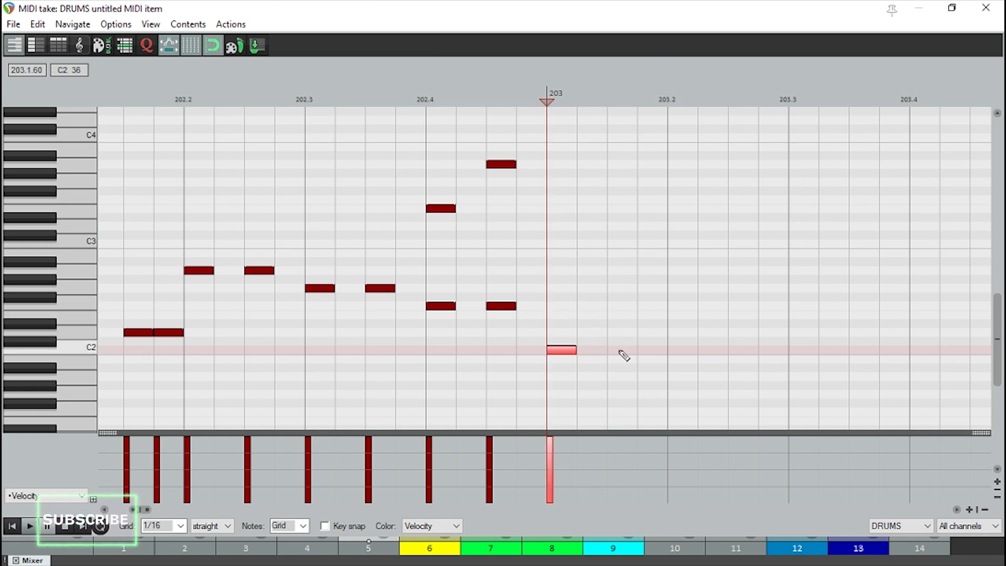
left_click(649, 350)
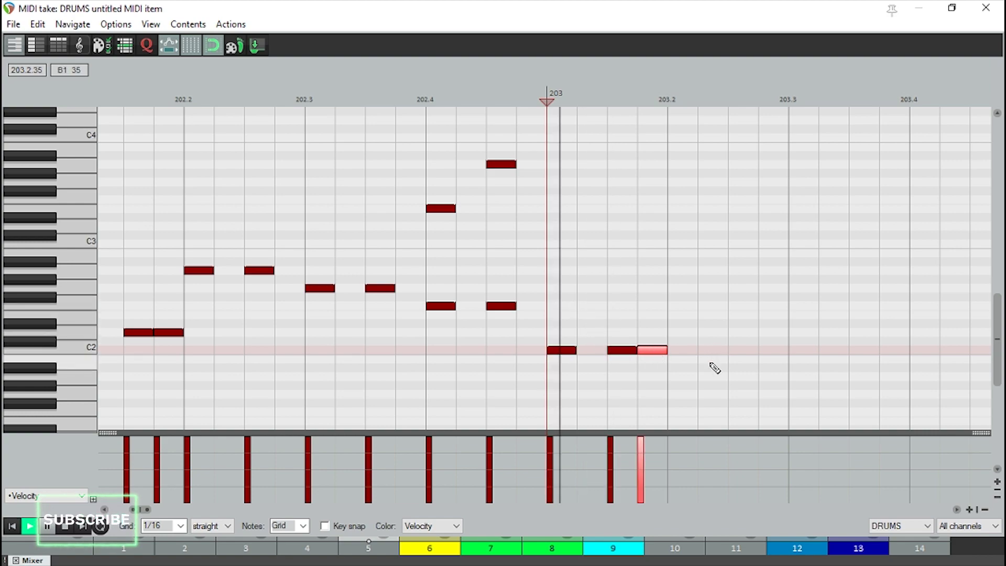
left_click(675, 350)
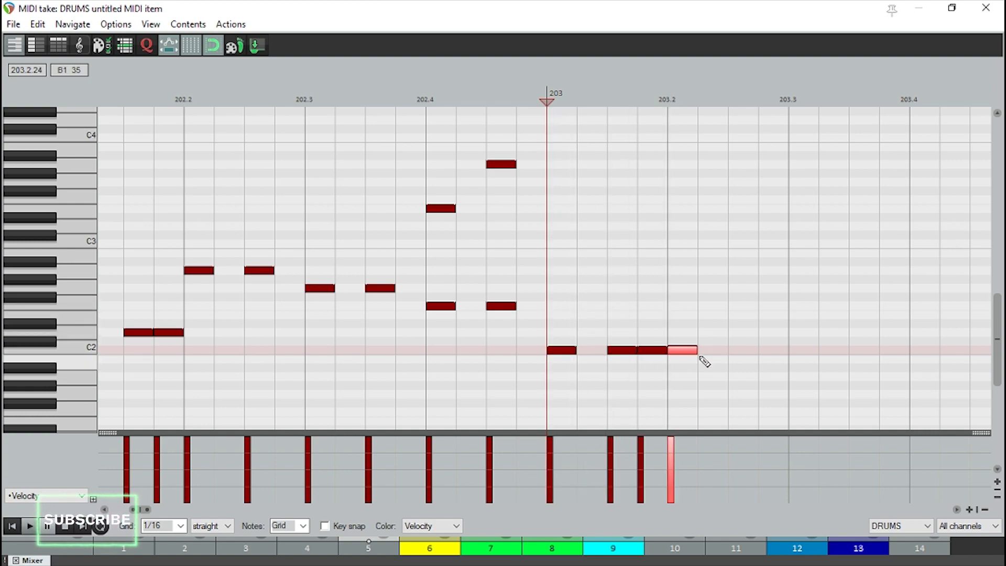
left_click(798, 351)
left_click(855, 351)
key("space")
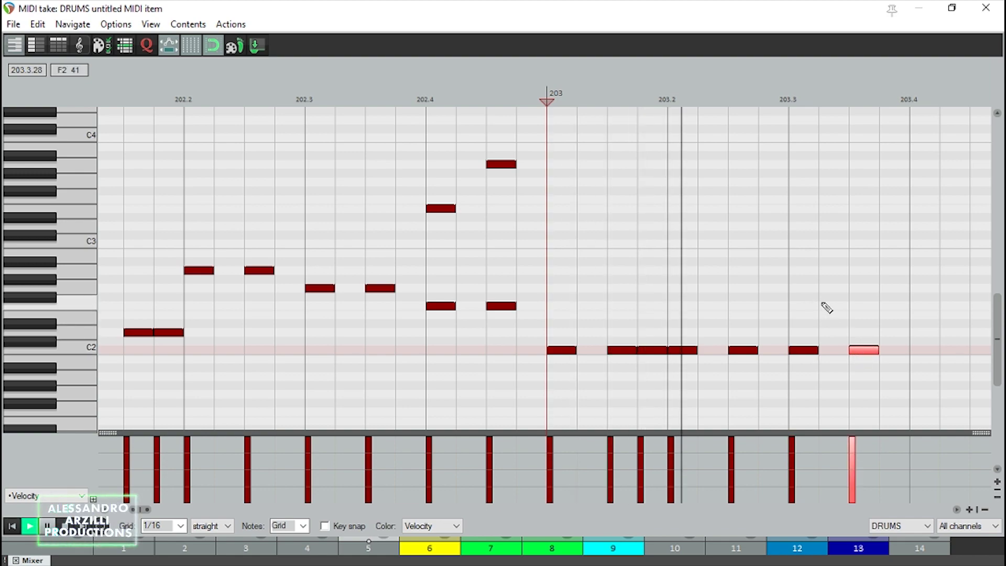
key("space")
scroll(899, 332, "down", 1)
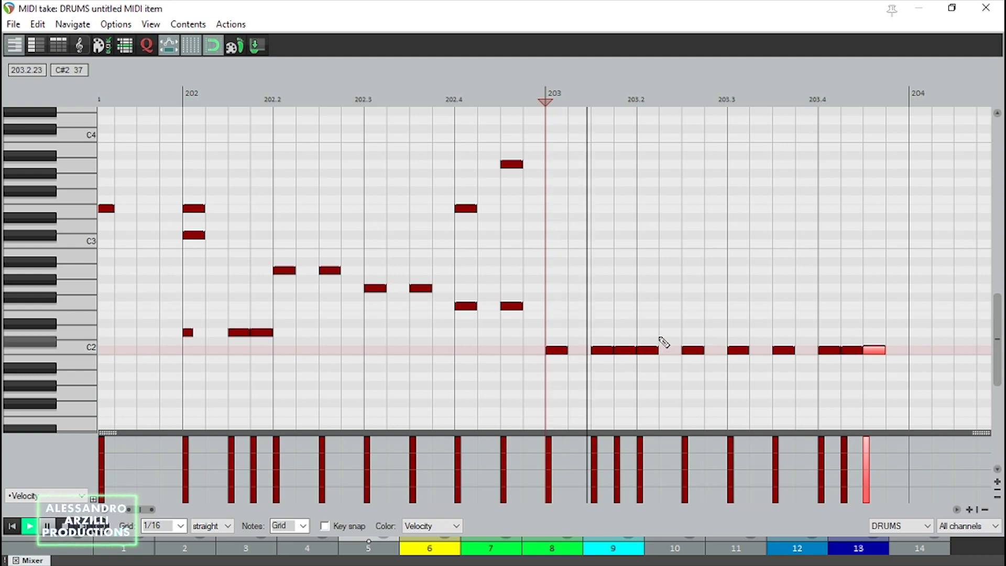
Step: Copy the kick pattern from bar 203 and paste it into bars 204 and 205
left_click_drag(920, 331, 571, 370)
left_click(916, 297)
scroll(876, 291, "down", 1)
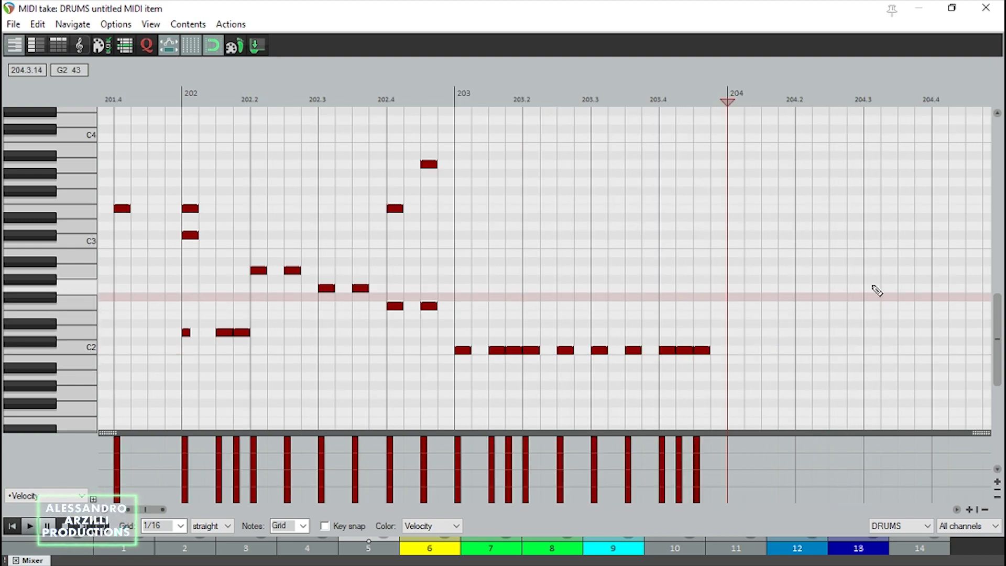
key("ctrl+v")
scroll(775, 304, "down", 1)
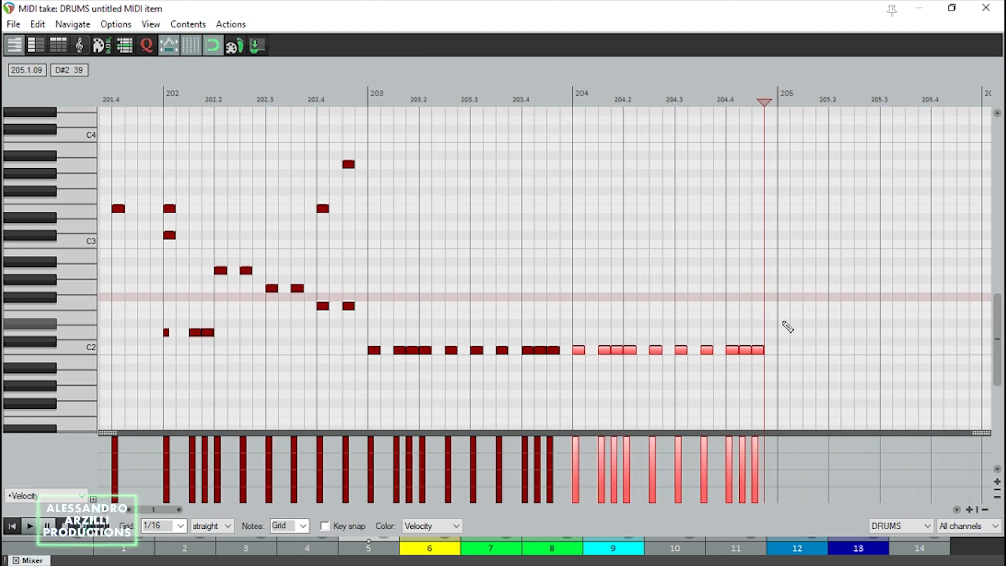
key("ctrl+v")
scroll(780, 323, "down", 1)
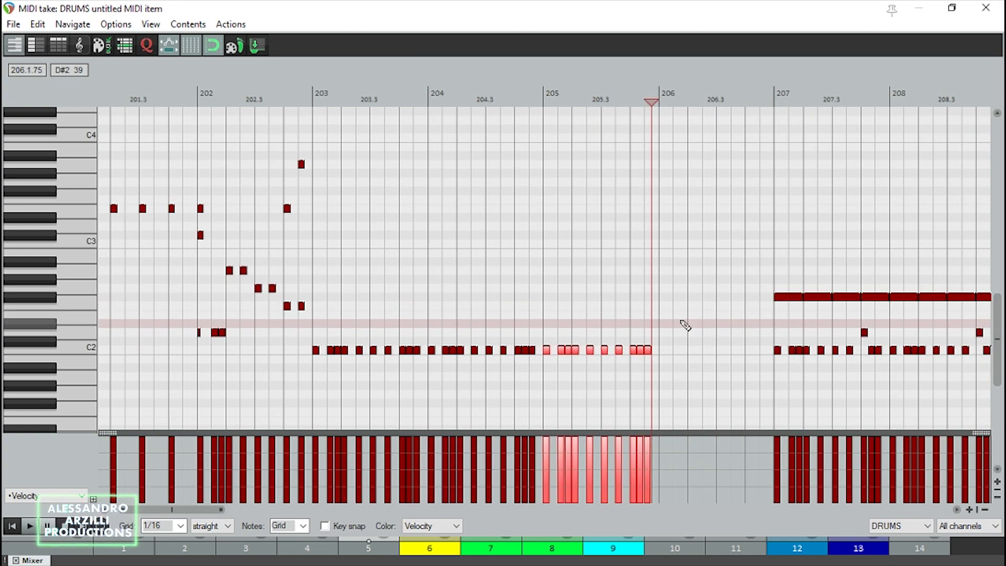
Step: Paste the kick pattern into bar 206 and play the groove back from bar 203
left_click(656, 320)
key("ctrl+v")
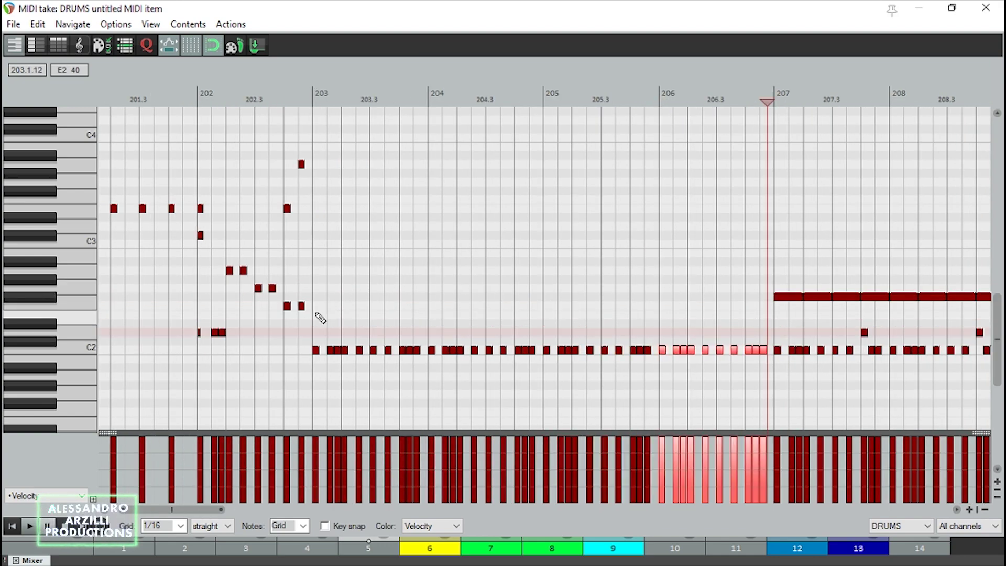
left_click(316, 316)
key("space")
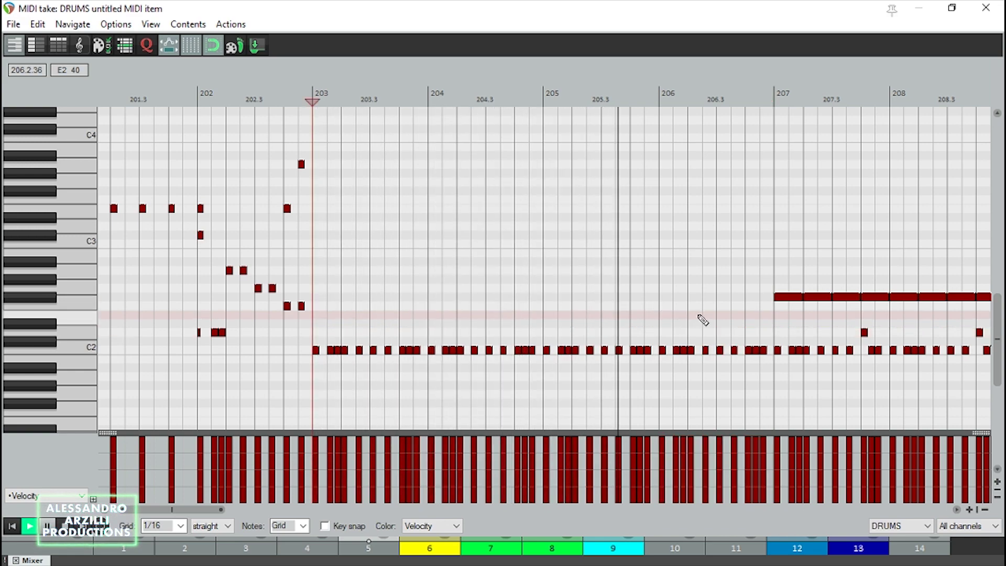
key("space")
Step: Fill the C2 kick gaps in bar 206 with 1/16 notes up to beat 3 and shift the following kick to just before beat 4
scroll(669, 353, "up", 5)
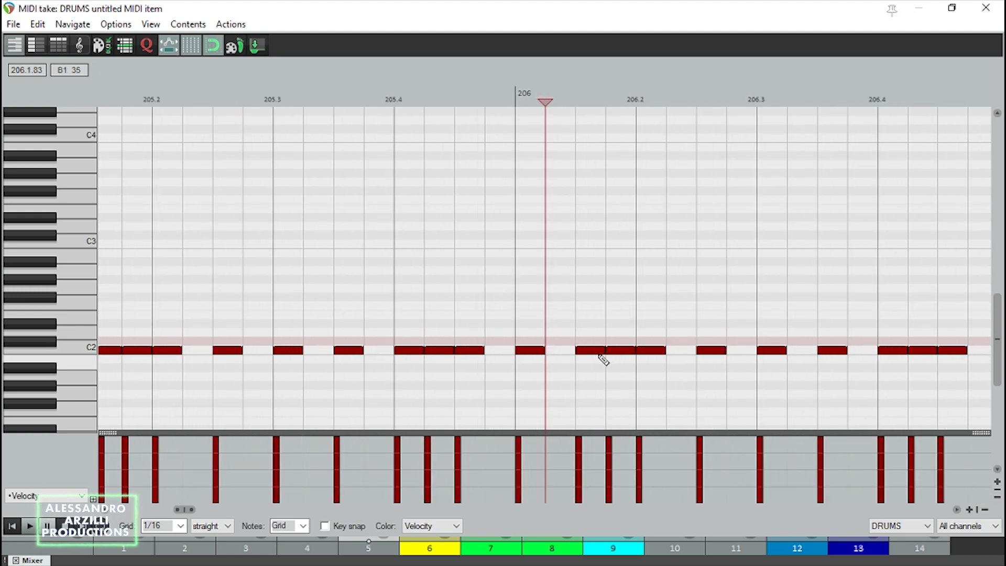
double_click(555, 352)
left_click(514, 332)
key("space")
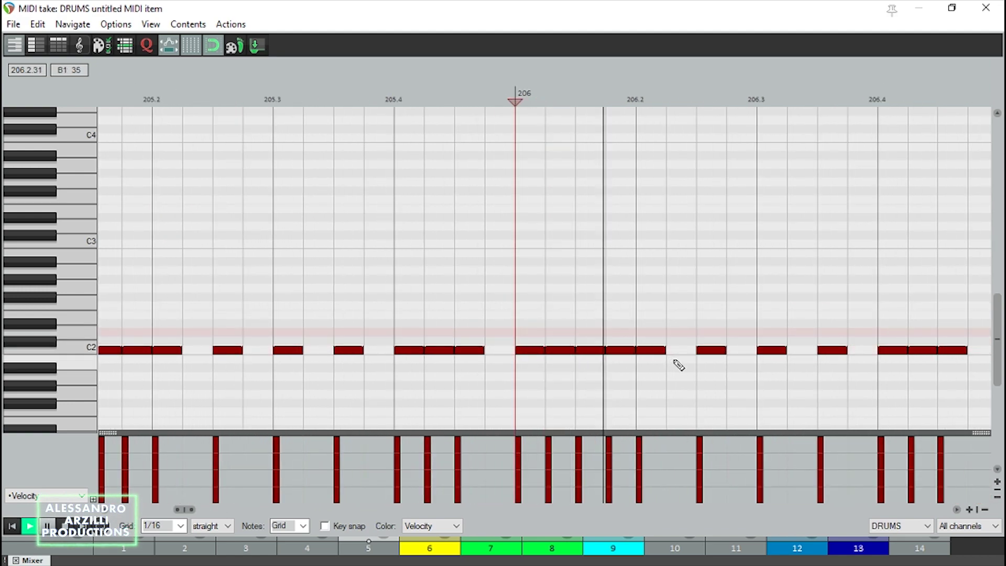
double_click(675, 354)
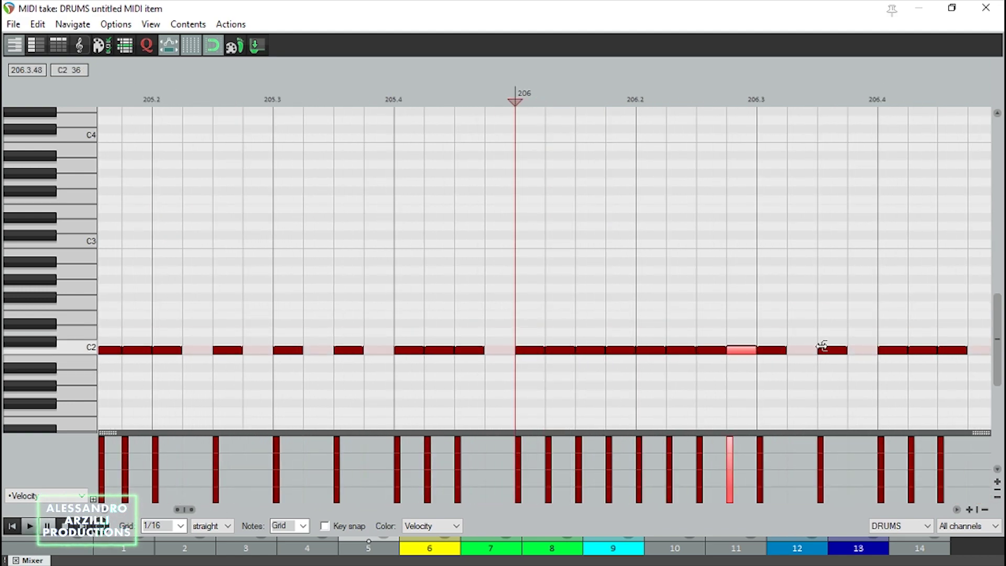
key("space")
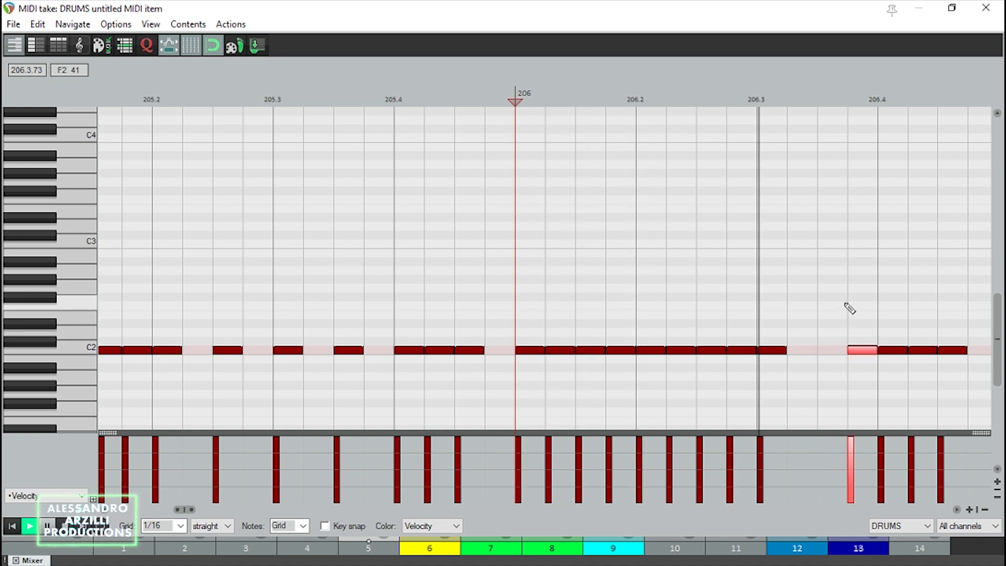
key("space")
Step: Delete the three kick notes from beat 4 of bar 206 and play the bar back into bar 207
scroll(893, 348, "down", 1)
left_click_drag(881, 339, 813, 367)
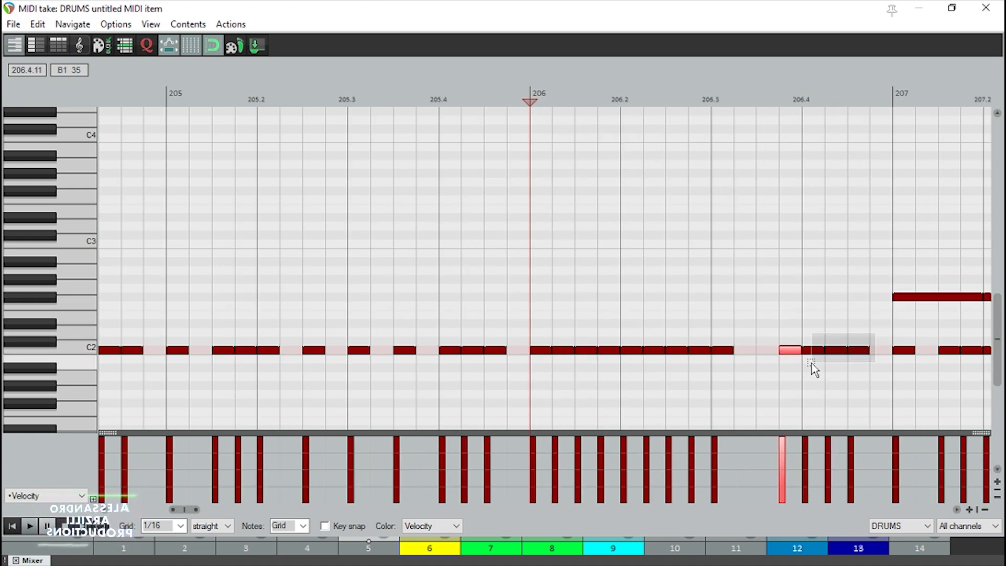
key("Delete")
key("space")
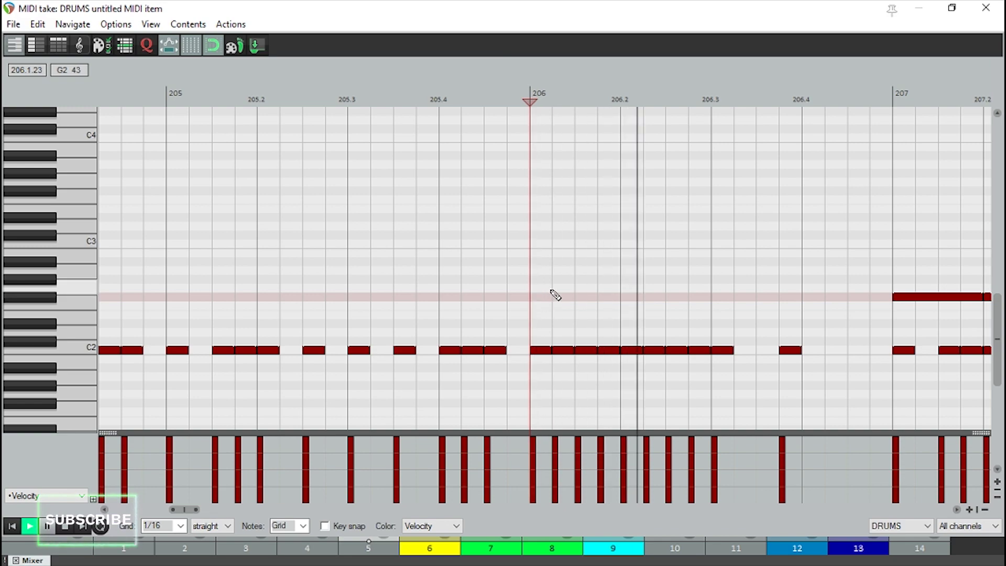
key("space")
scroll(554, 327, "down", 1)
key("space")
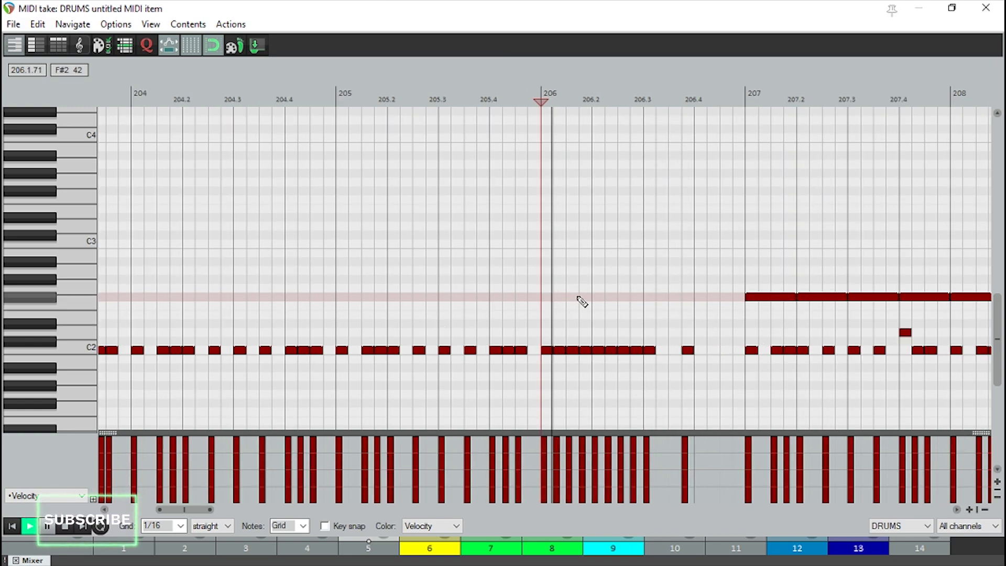
scroll(493, 303, "down", 1)
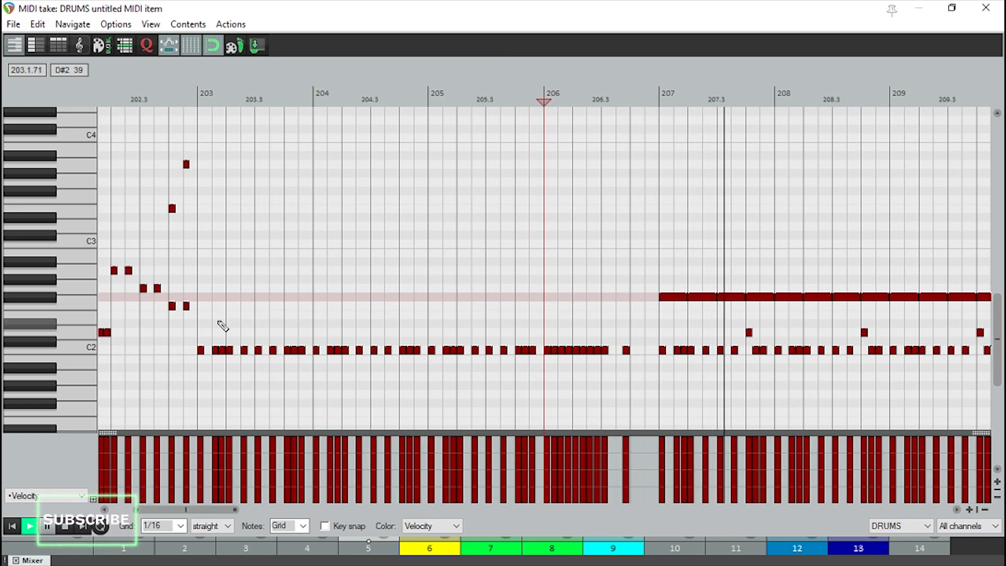
key("space")
Step: Move the kick notes on beat 4 of bars 203, 204 and 205 up to D2, checking by playback
left_click(199, 327)
scroll(445, 338, "up", 4)
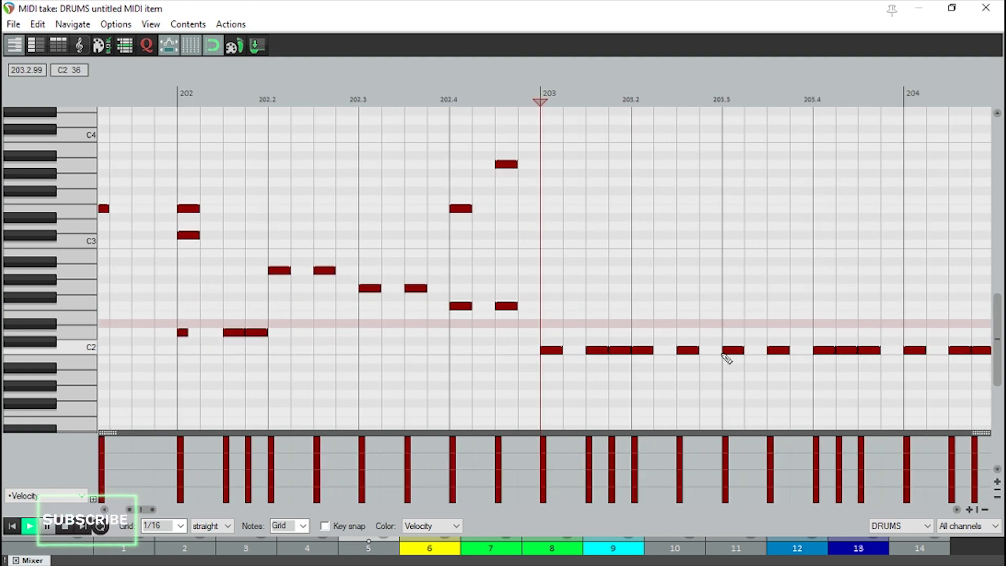
left_click_drag(825, 350, 828, 337)
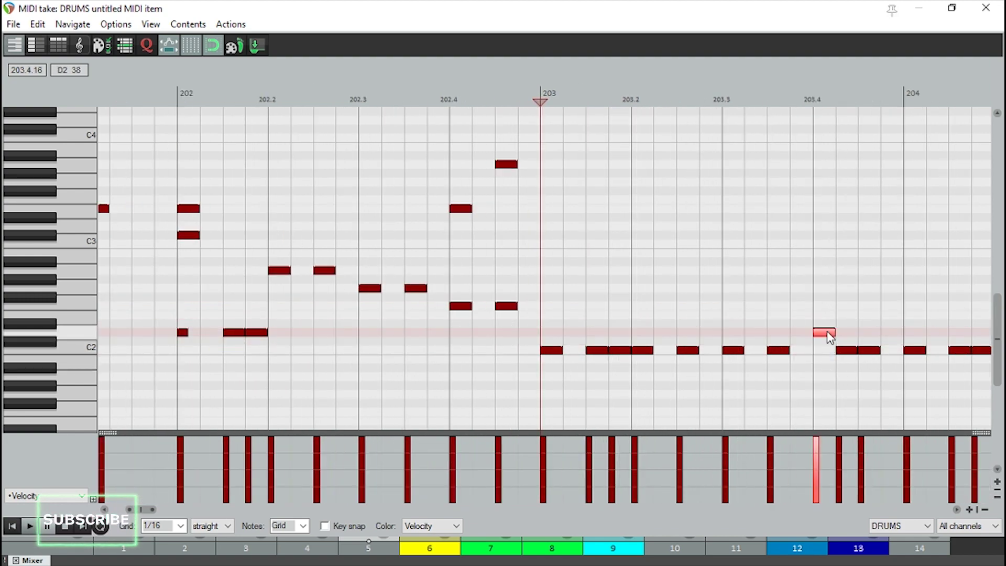
key("space")
scroll(786, 328, "down", 1)
scroll(778, 325, "down", 1)
scroll(780, 328, "down", 1)
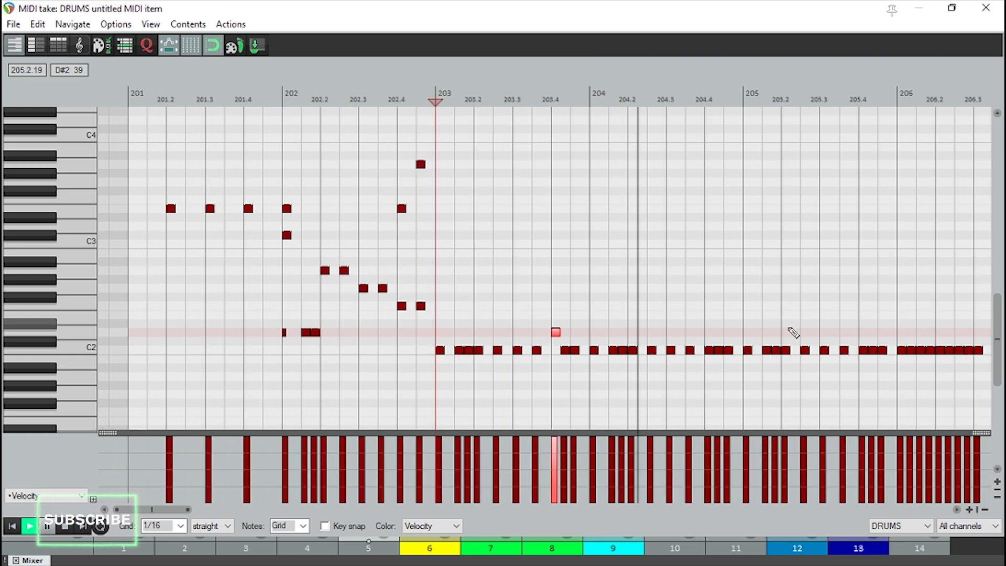
left_click_drag(709, 350, 709, 332)
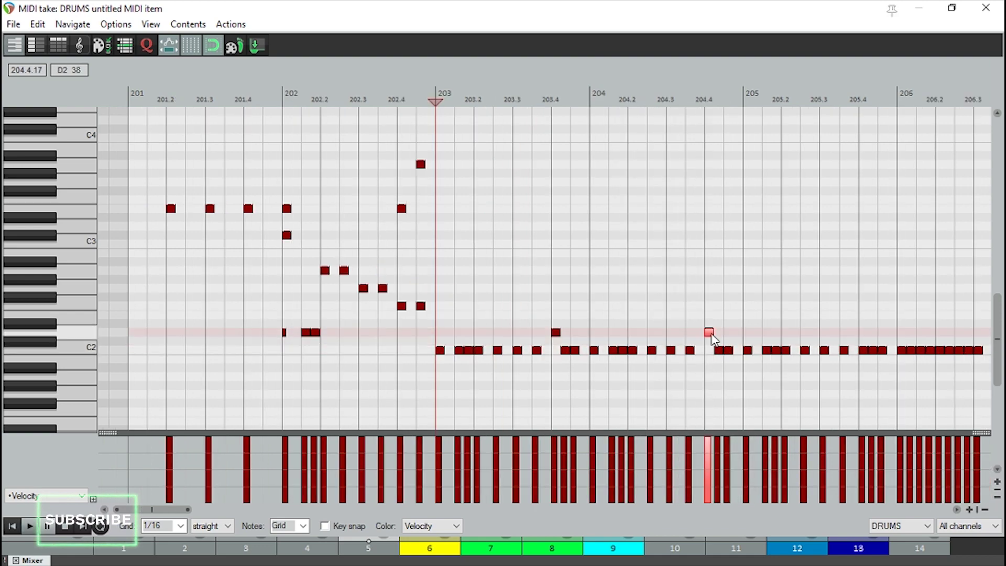
key("space")
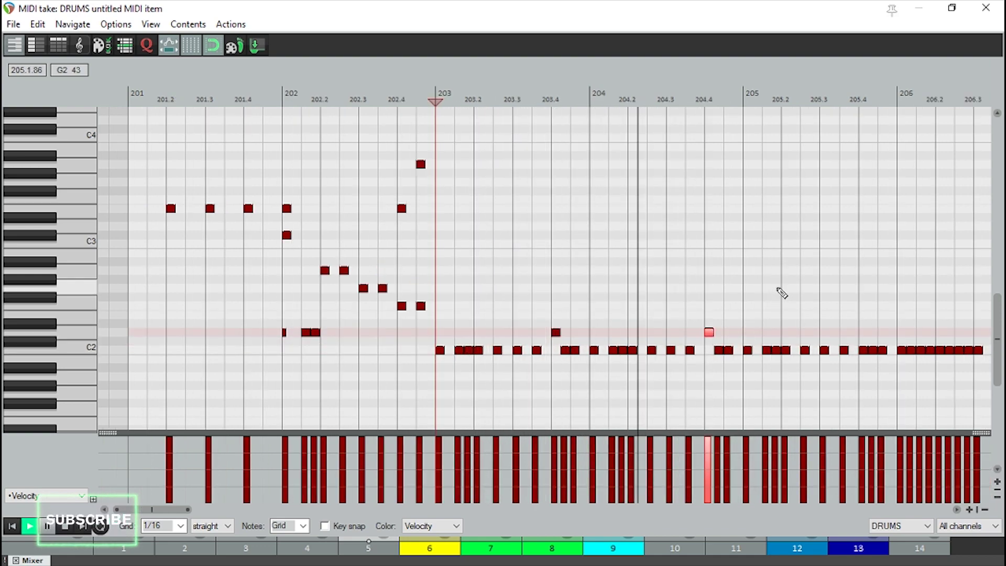
key("space")
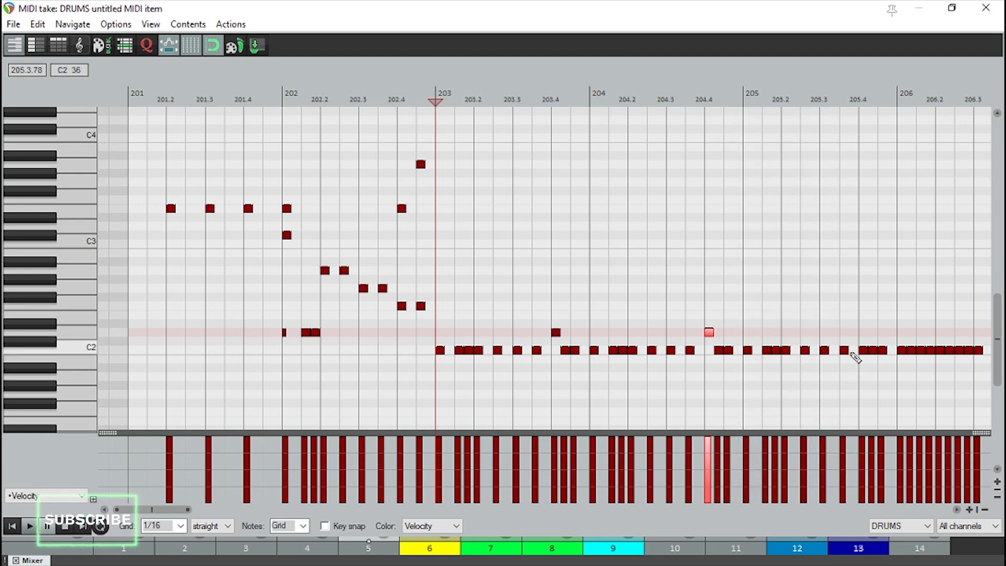
left_click_drag(864, 351, 864, 338)
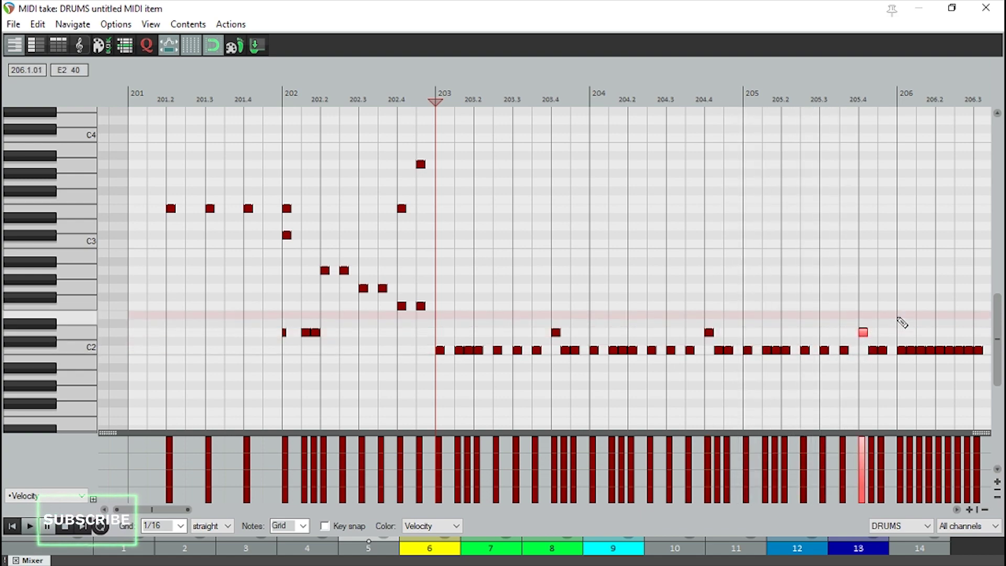
Step: Move the first four 1/16 notes of bar 206 up to A2 and the four on beat 2 up to G2
left_click(901, 321)
scroll(835, 331, "up", 3)
scroll(672, 350, "up", 2)
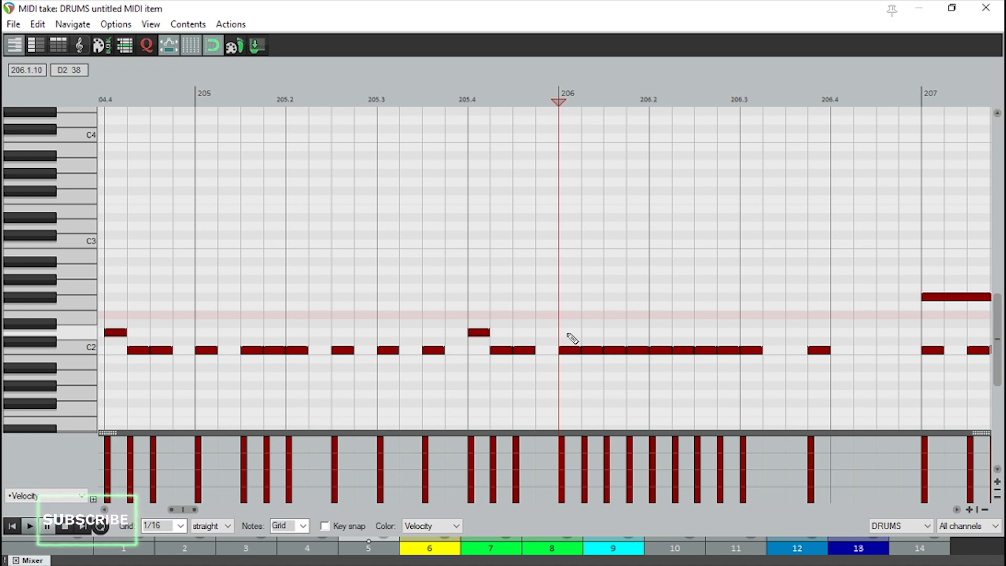
mouse_move(633, 354)
left_mouse_down()
mouse_move(577, 321)
mouse_move(576, 269)
left_mouse_up()
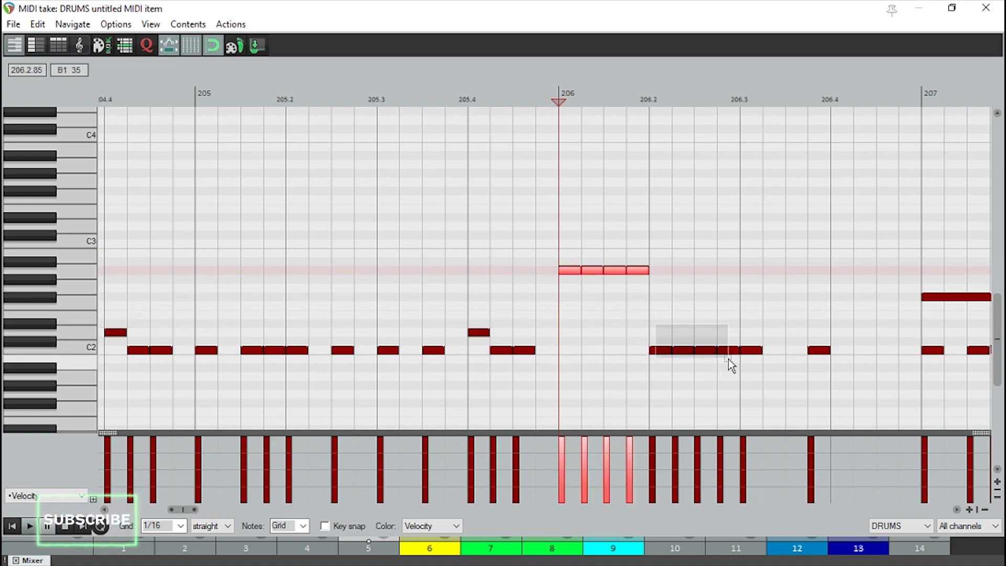
left_click_drag(728, 359, 728, 359)
left_click_drag(659, 354, 679, 312)
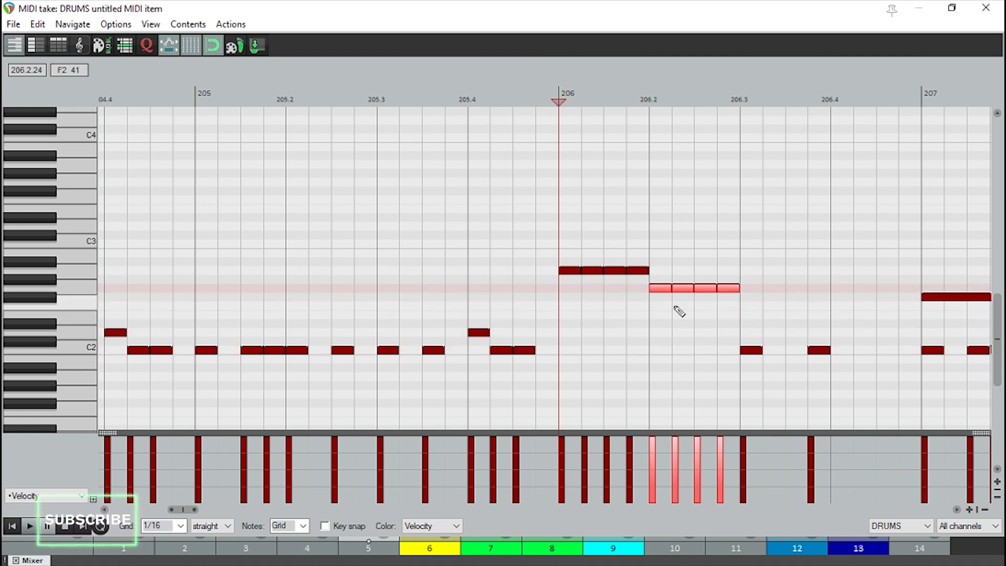
Step: Move bar 206's beat 3 note to F2 and its last note to D2, playing the fill back
left_click_drag(752, 355, 753, 309)
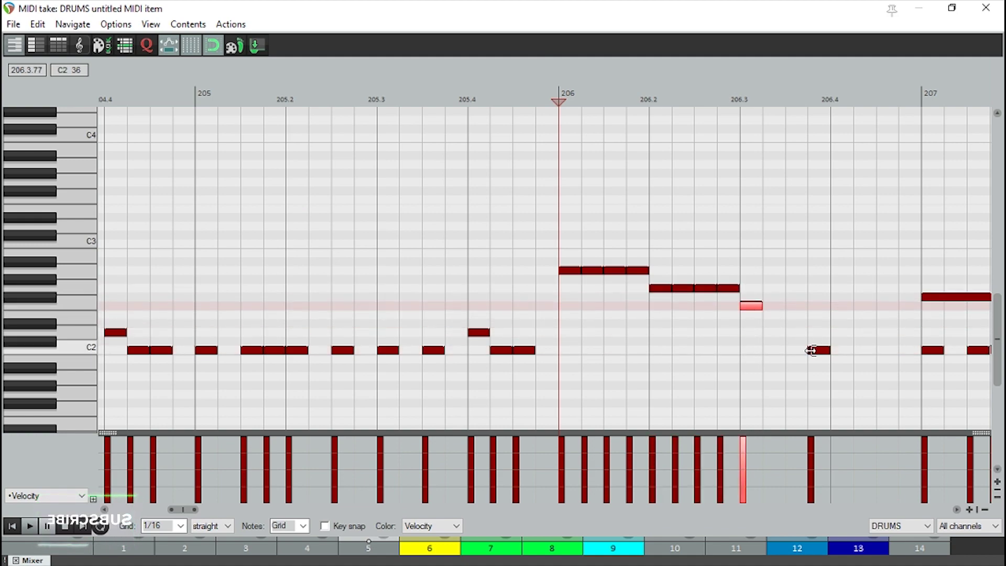
left_click(820, 354)
left_click_drag(821, 356, 822, 335)
key("space")
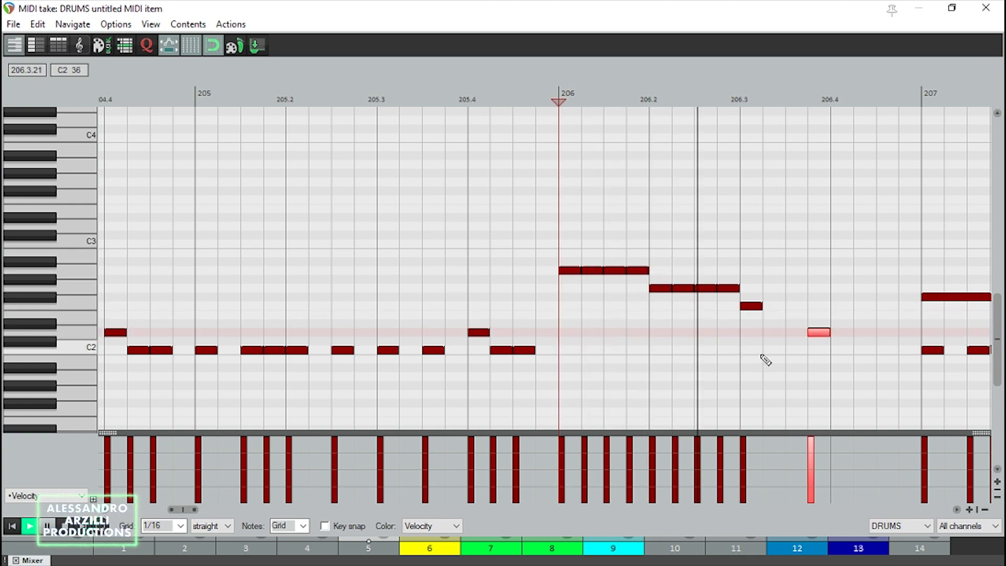
key("space")
scroll(797, 348, "down", 2)
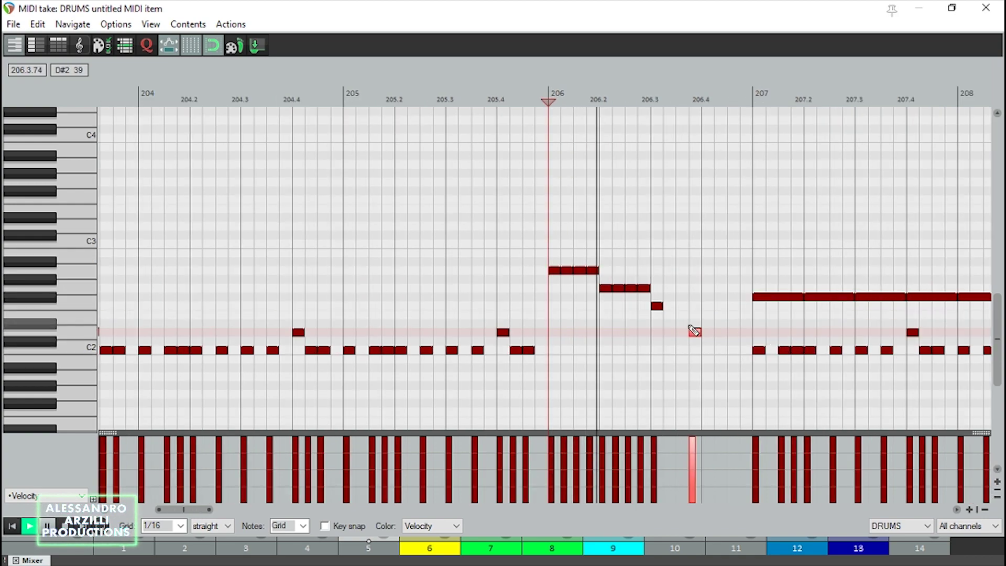
scroll(690, 326, "down", 2)
key("space")
Step: Enter a one-beat note on A#2 at beat 2 of bar 203, duplicate it onto beats 3 and 4, and play it back
left_click(287, 244)
scroll(445, 266, "up", 2)
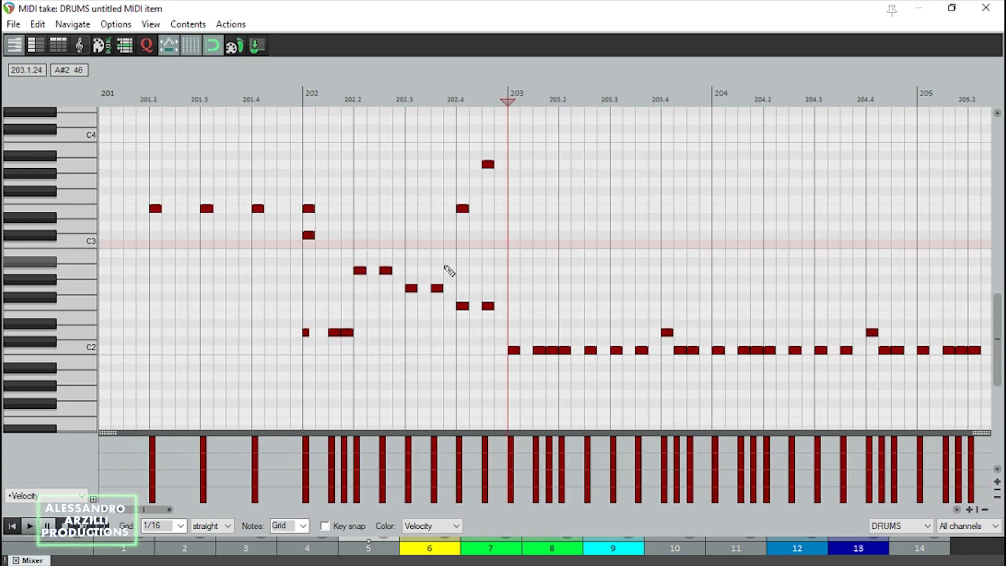
scroll(450, 270, "up", 1)
left_click(540, 236)
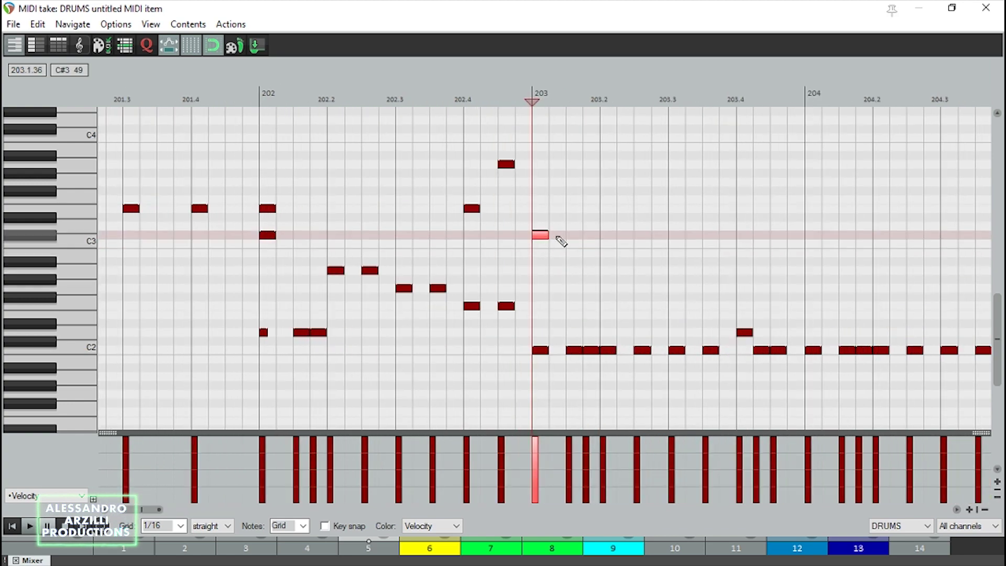
left_click_drag(561, 240, 589, 265)
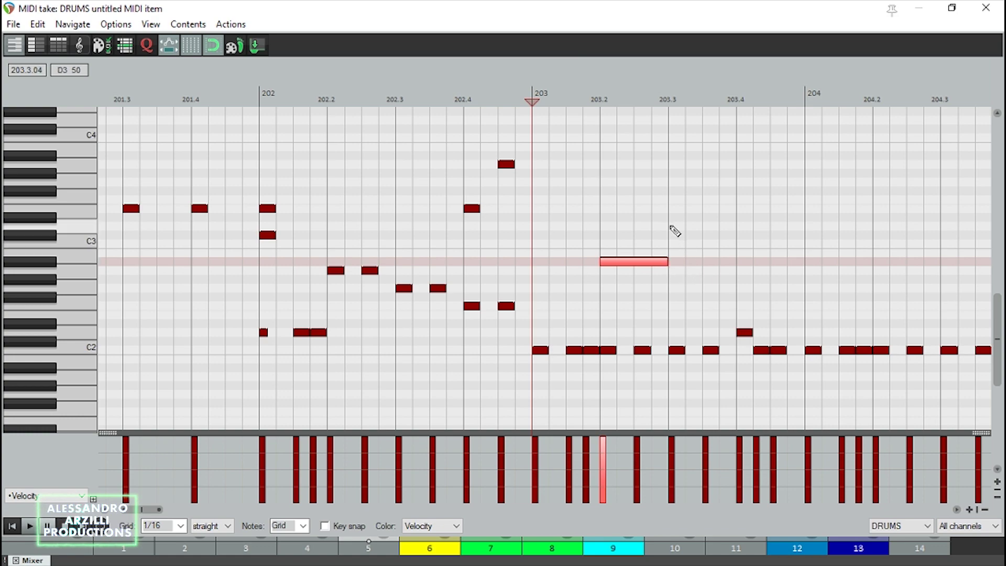
key("ctrl+d")
key("ctrl+d")
left_click(543, 229)
key("space")
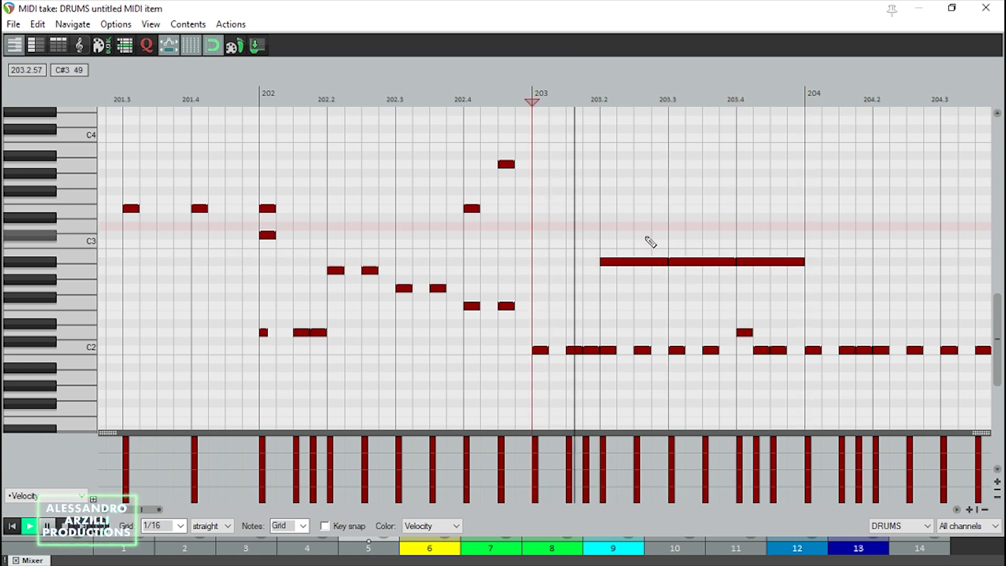
Step: Duplicate the one-beat A#2 note on every beat from bar 204 to the end of bar 205
scroll(823, 262, "down", 2)
left_click(744, 235)
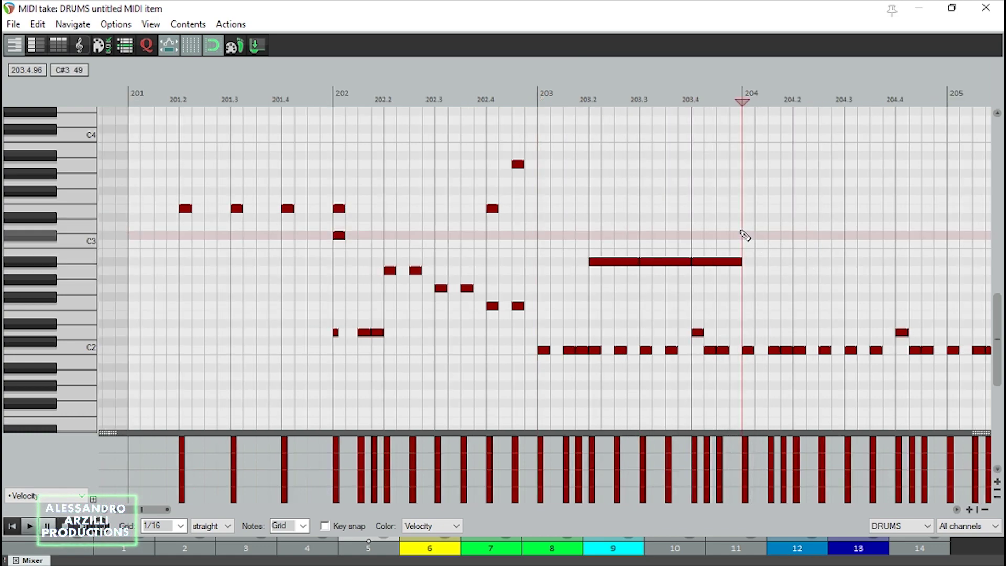
key("ctrl+d")
scroll(775, 227, "down", 2)
key("ctrl+d")
key("ctrl+d")
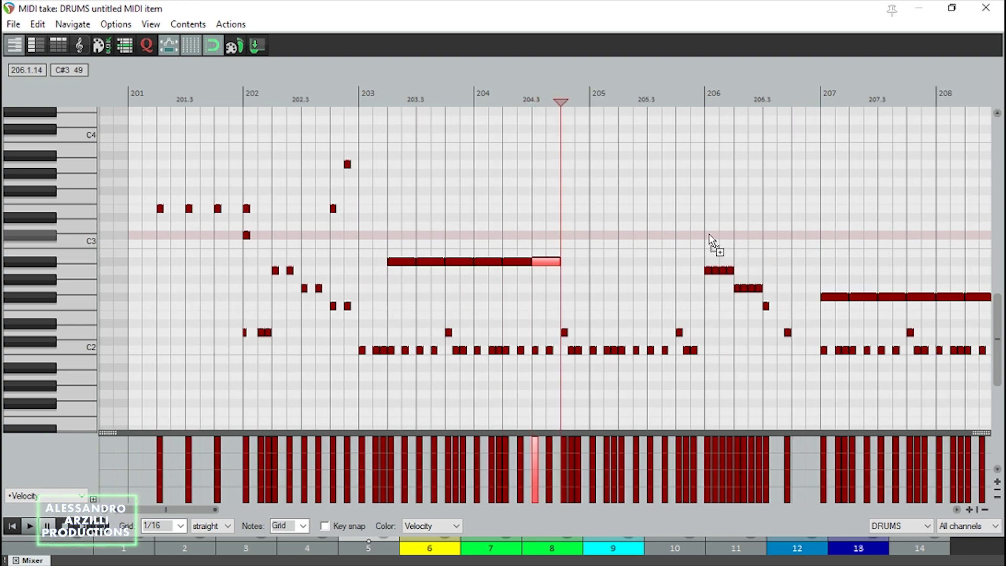
key("ctrl+d")
key("ctrl+d")
key("ctrl+d")
key("ctrl+d")
key("ctrl+d")
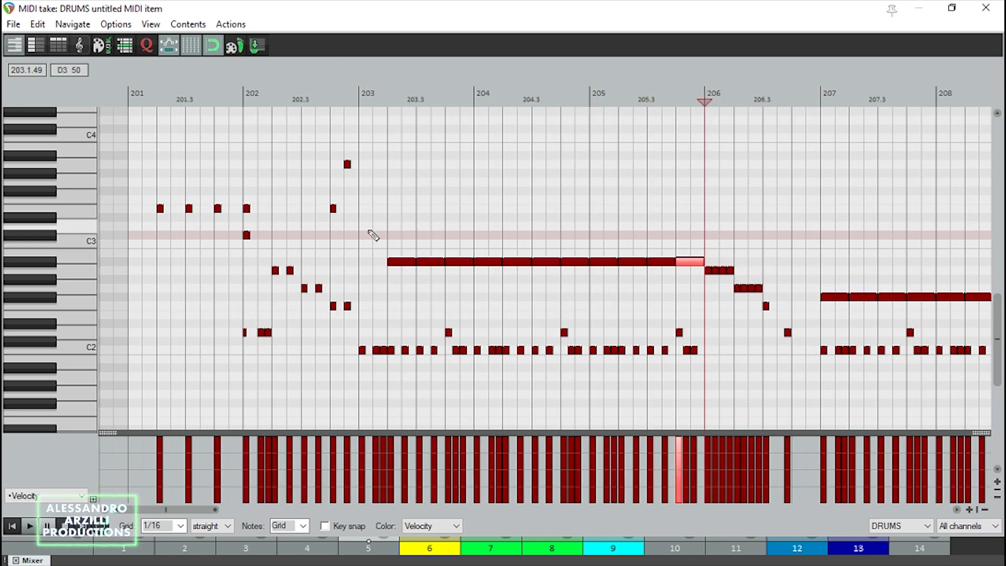
Step: Add one-beat notes on D3 and E3 at the start of bar 203 and play from there
left_click(368, 224)
scroll(370, 224, "up", 3)
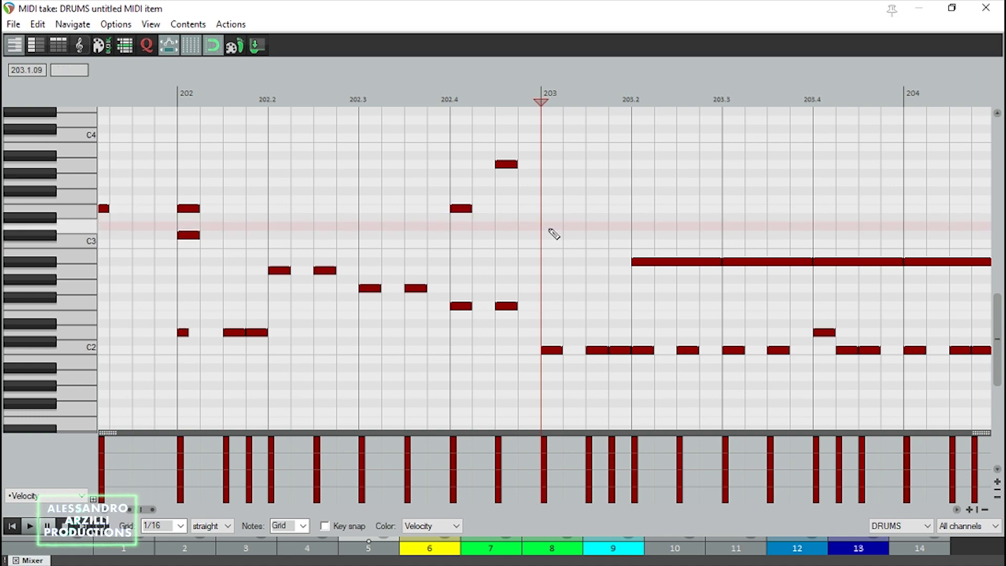
left_click(555, 182)
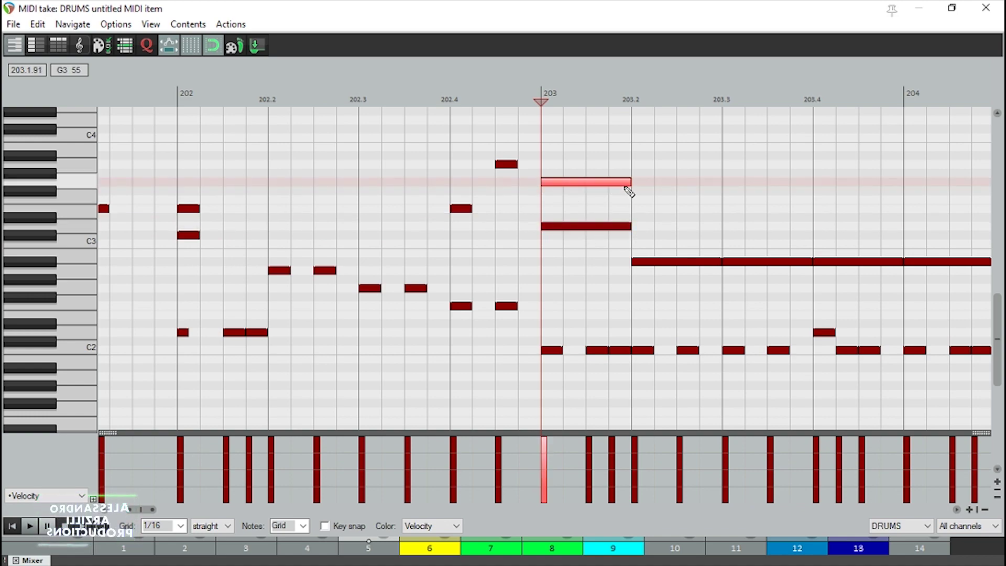
left_click_drag(629, 192, 636, 215)
key("space")
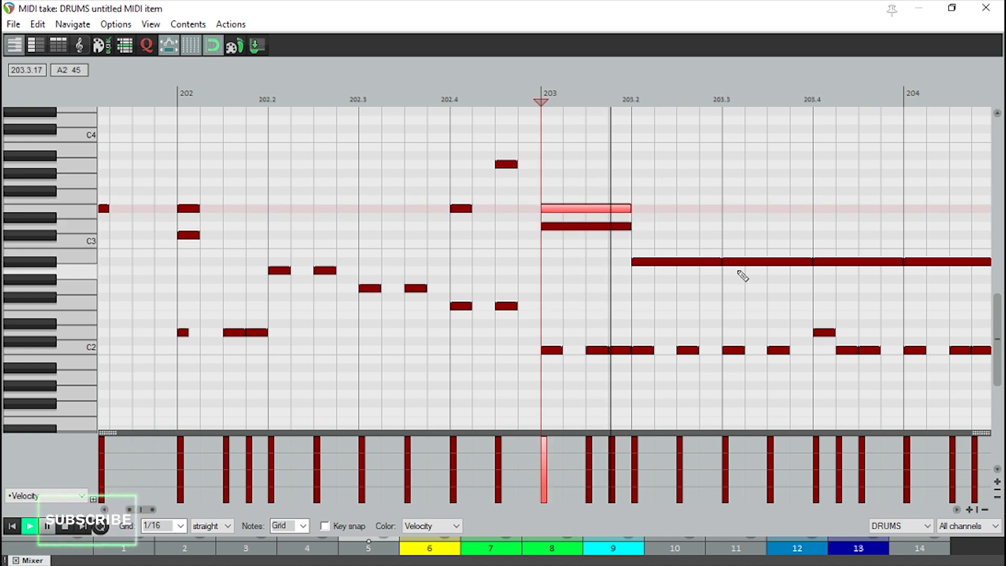
Step: Play the rebuilt groove from just before bar 202 through the fill in bar 206
scroll(742, 276, "down", 3)
left_click(275, 174)
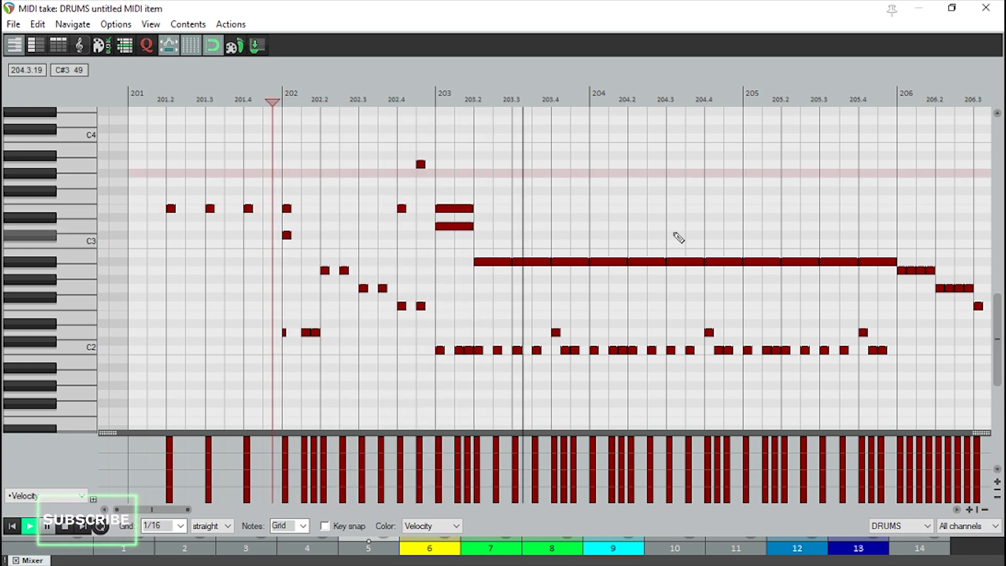
scroll(686, 230, "down", 1)
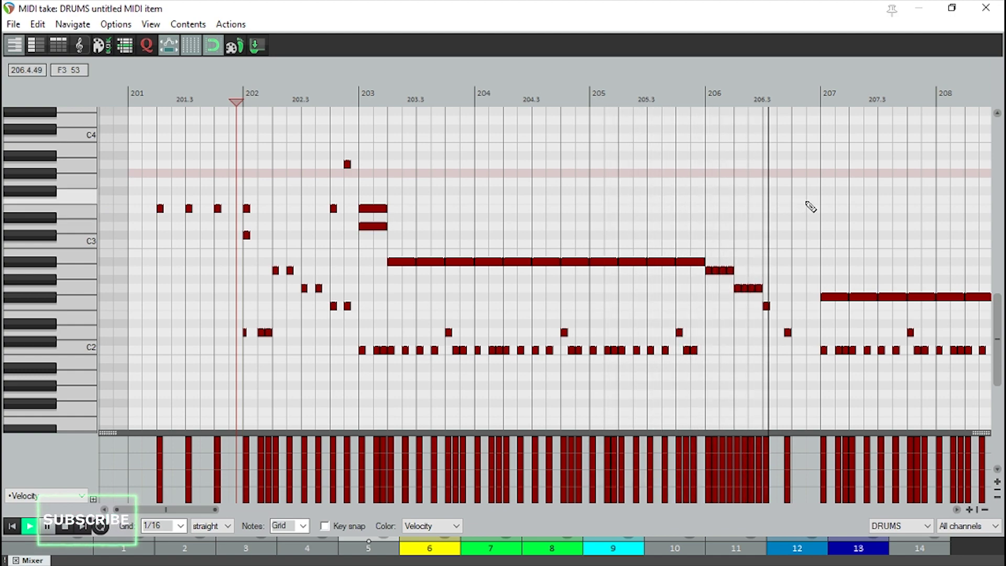
Step: Play the ascending tom fill and following groove from the start of bar 210
scroll(811, 207, "down", 2)
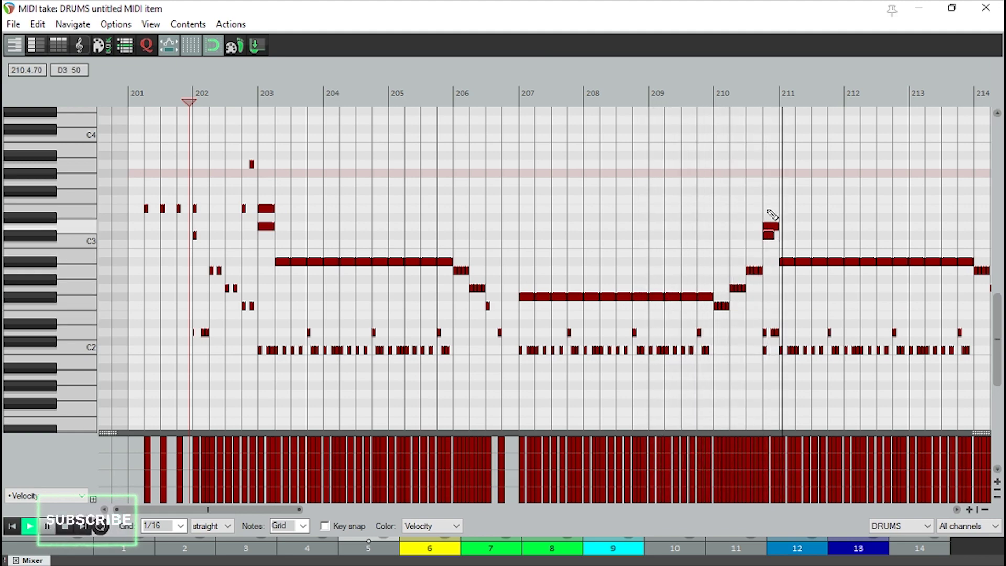
left_click(748, 181)
scroll(744, 235, "up", 4)
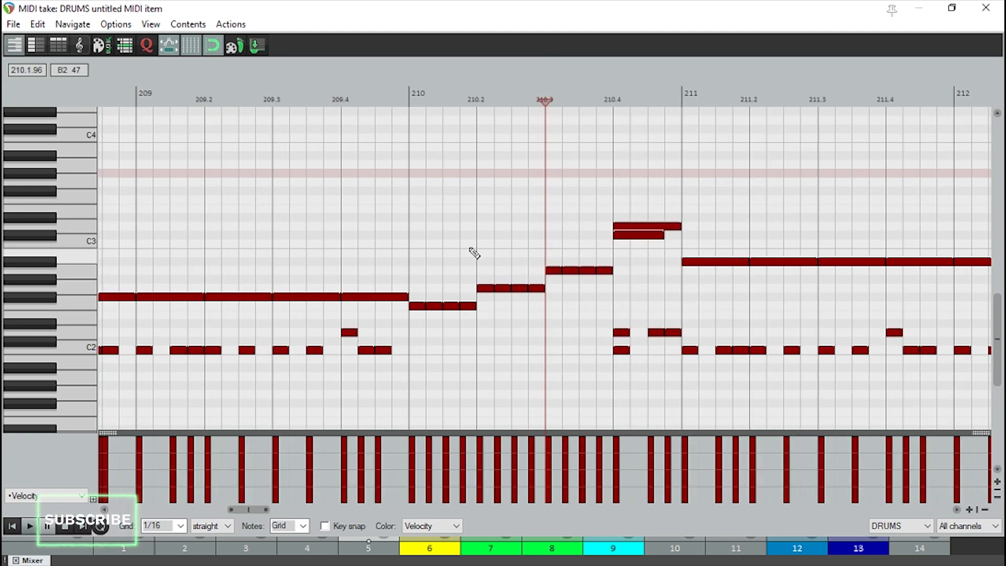
left_click(409, 243)
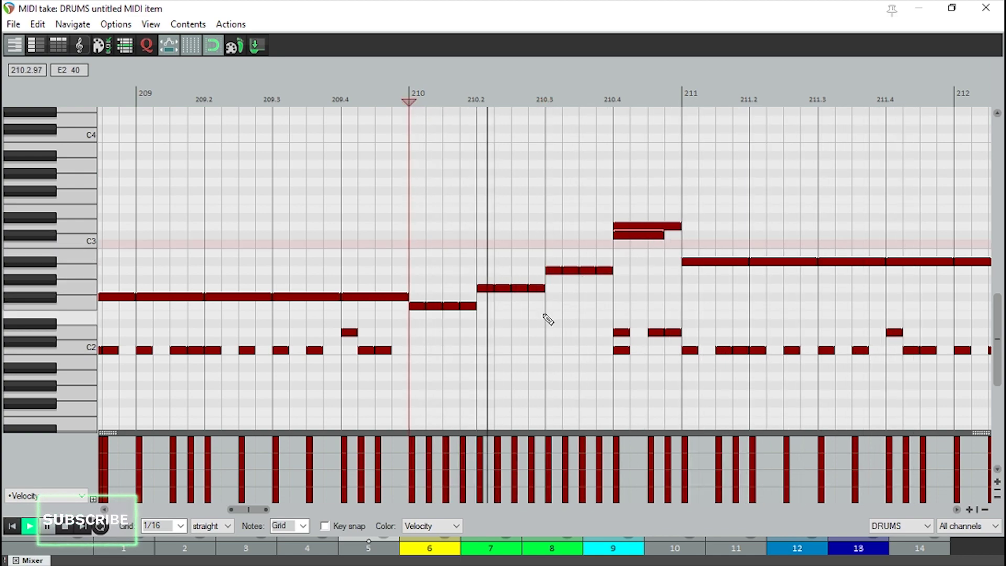
scroll(810, 331, "down", 5)
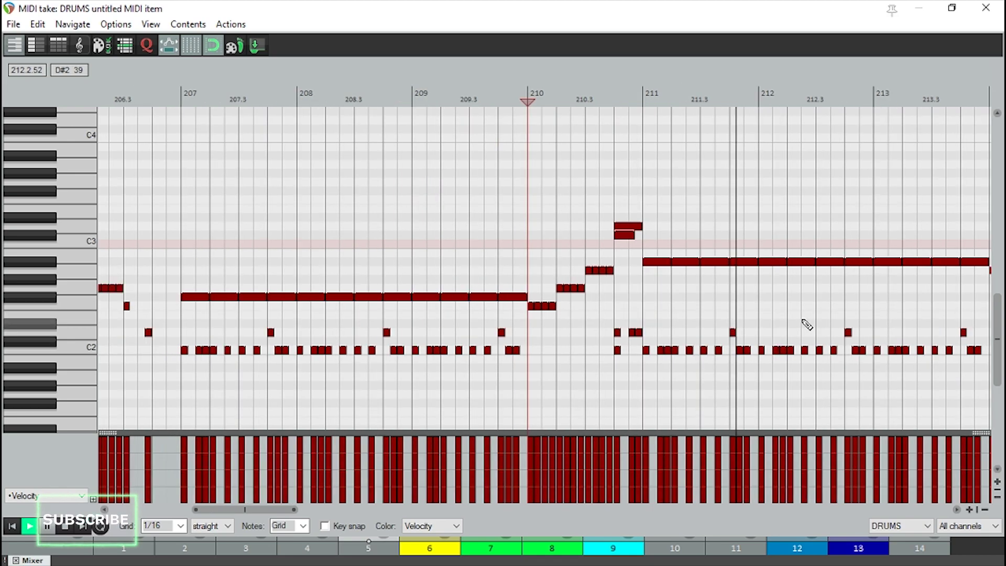
scroll(803, 321, "down", 3)
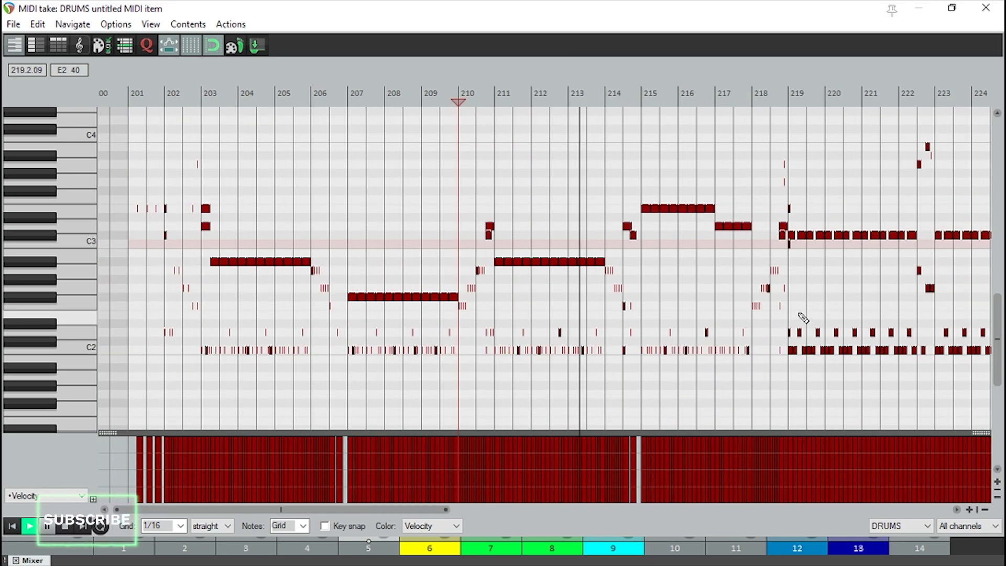
scroll(801, 312, "up", 3)
scroll(818, 307, "down", 2)
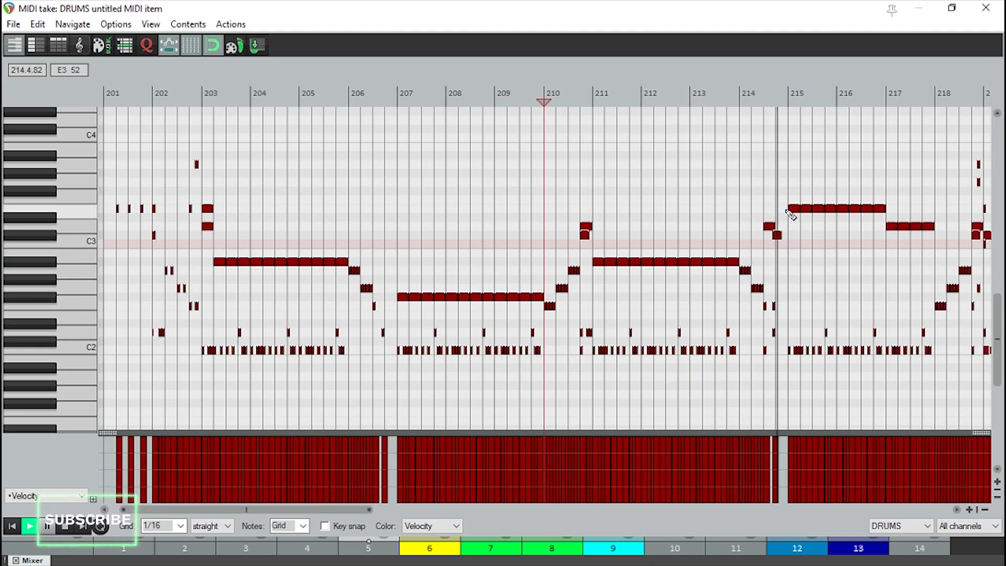
Step: Play from just before bar 215 through the E3 and D3 cymbal section up to bar 218
scroll(795, 263, "up", 5)
scroll(799, 268, "down", 2)
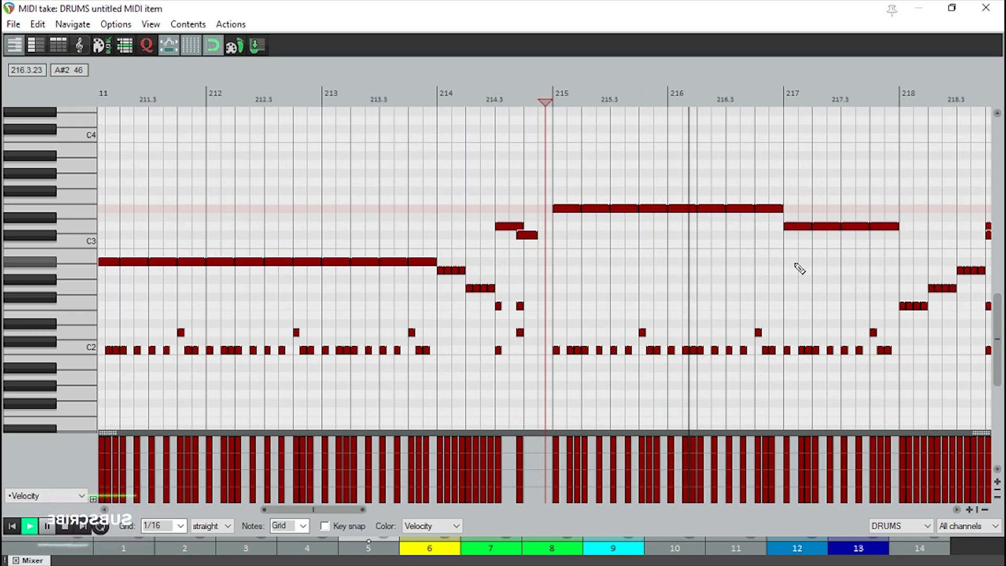
scroll(844, 256, "down", 1)
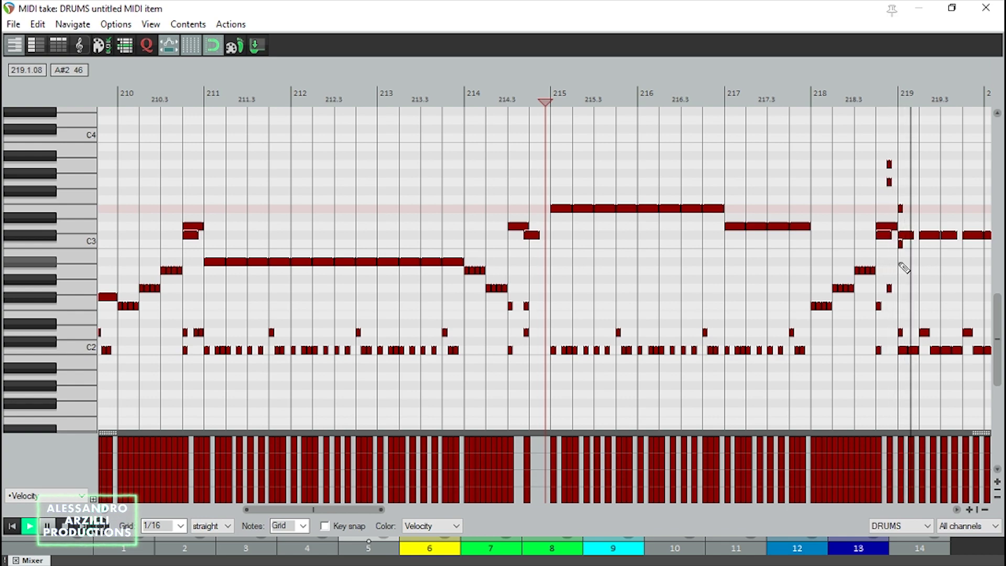
Step: Play the tom fill from the start of bar 218 into bar 219
scroll(883, 267, "up", 6)
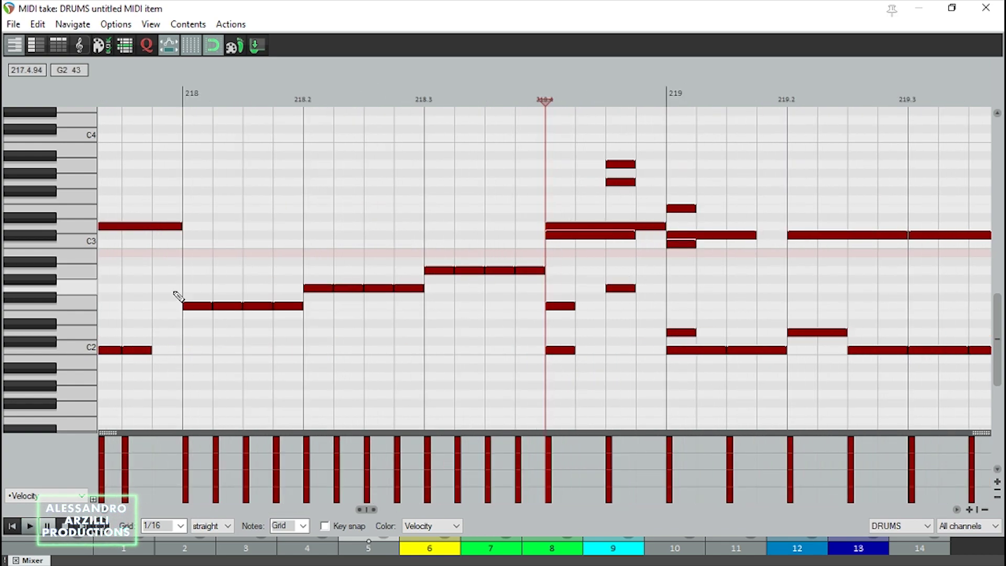
left_click(186, 287)
key("space")
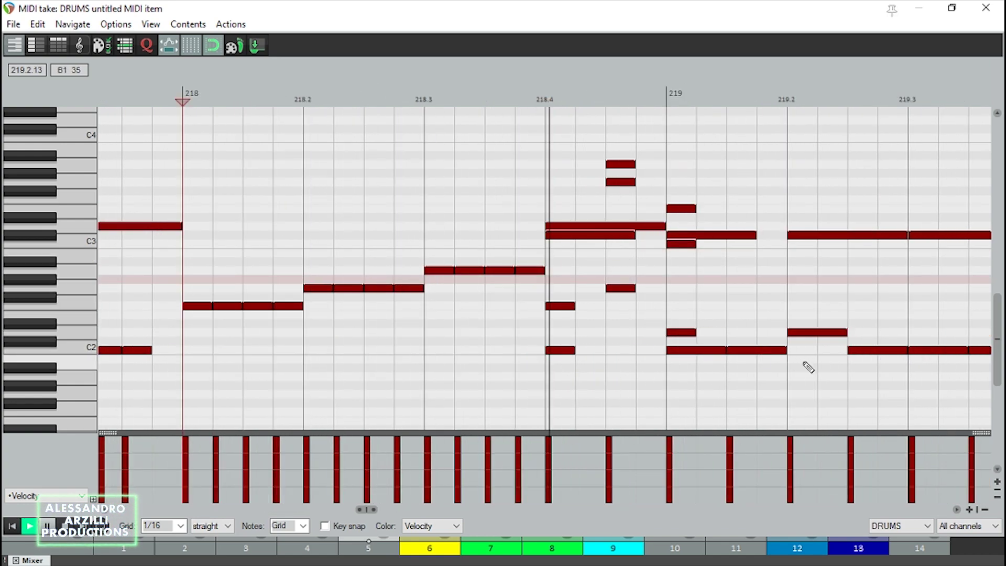
scroll(786, 346, "down", 1)
key("space")
Step: Play the section from the start of bar 219 through the fill in bar 222
left_click(736, 314)
scroll(795, 319, "up", 2)
scroll(773, 300, "down", 2)
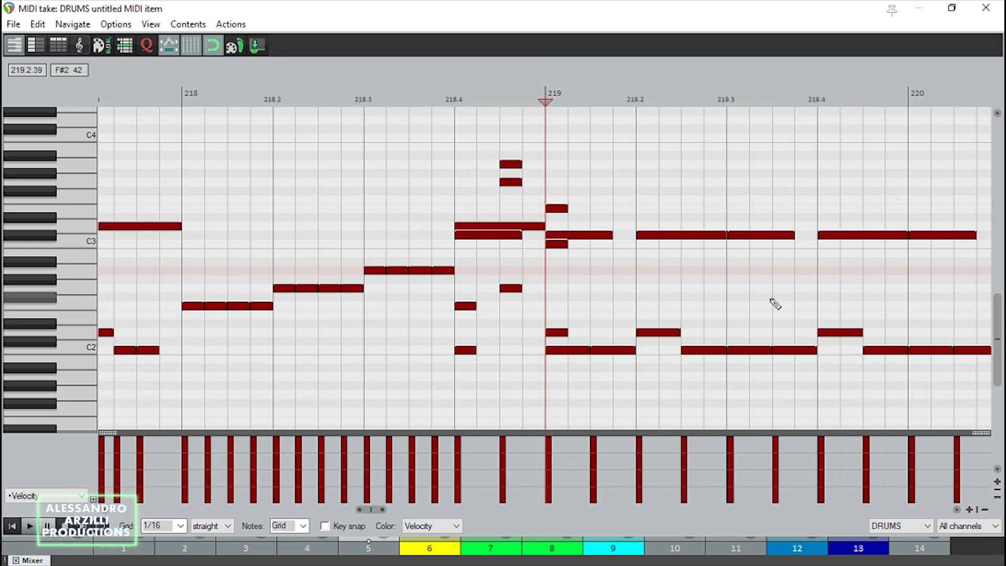
key("space")
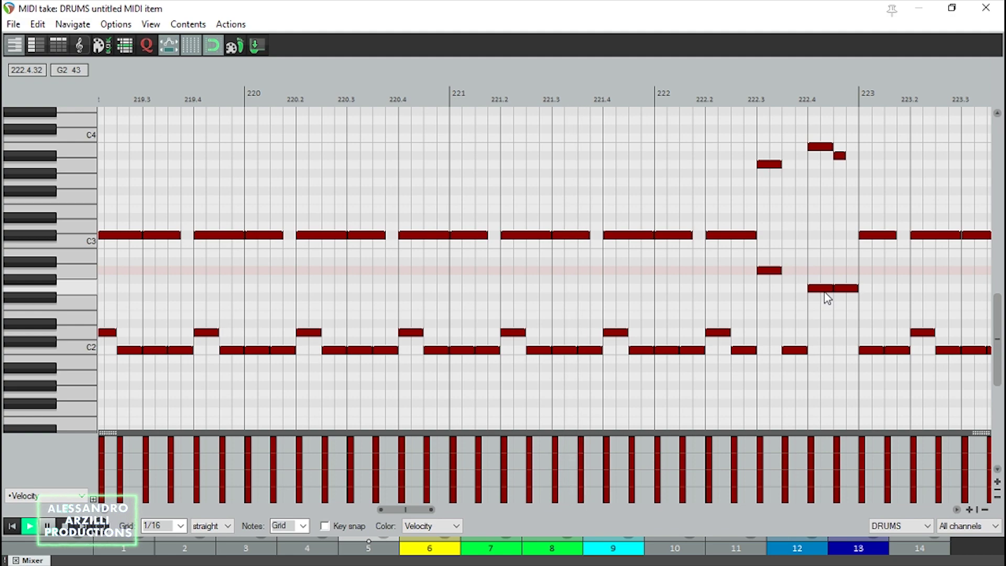
key("space")
scroll(820, 279, "down", 1)
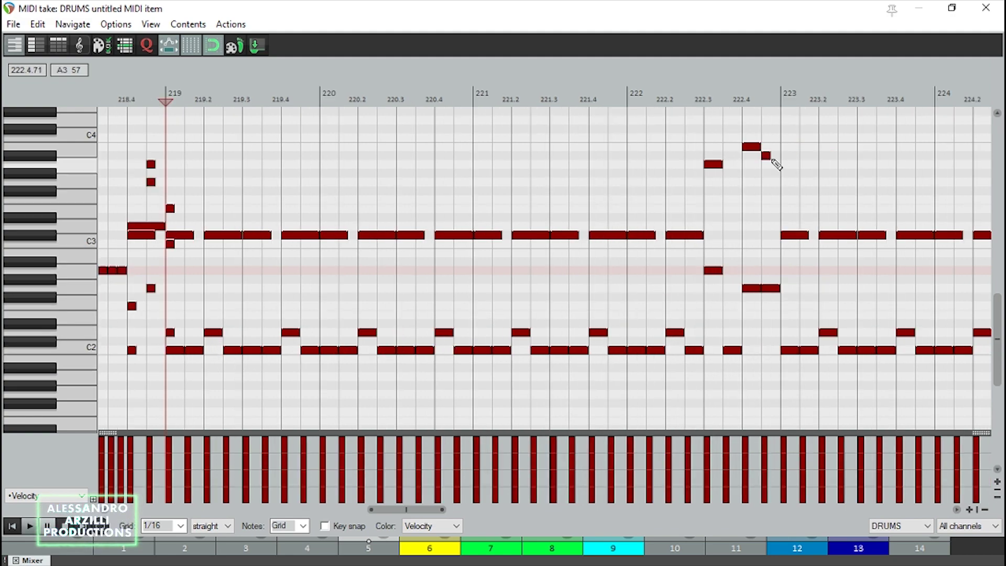
Step: Delete all notes from the start of bar 219 to the end of bar 222
left_click_drag(773, 122, 168, 373)
key("Delete")
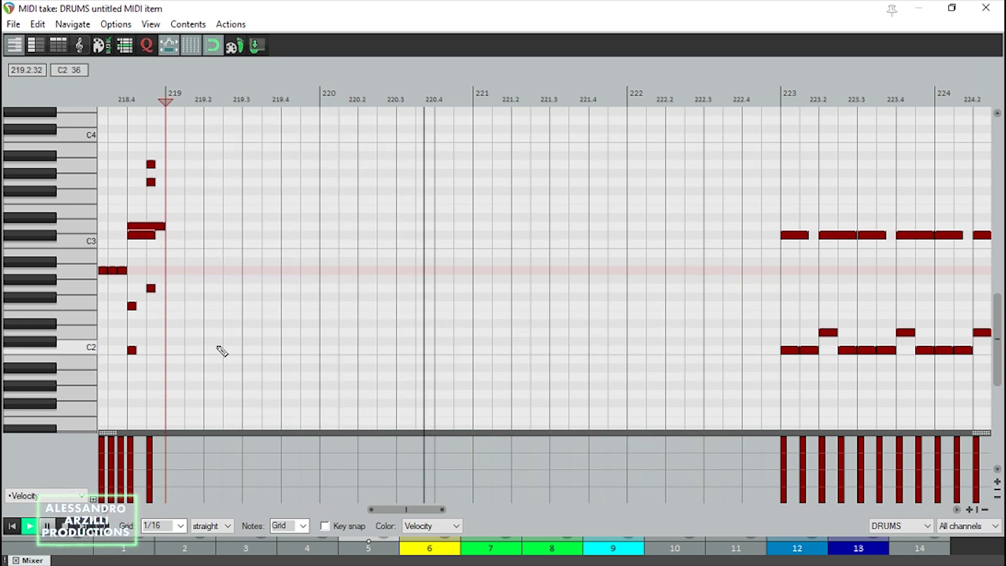
key("space")
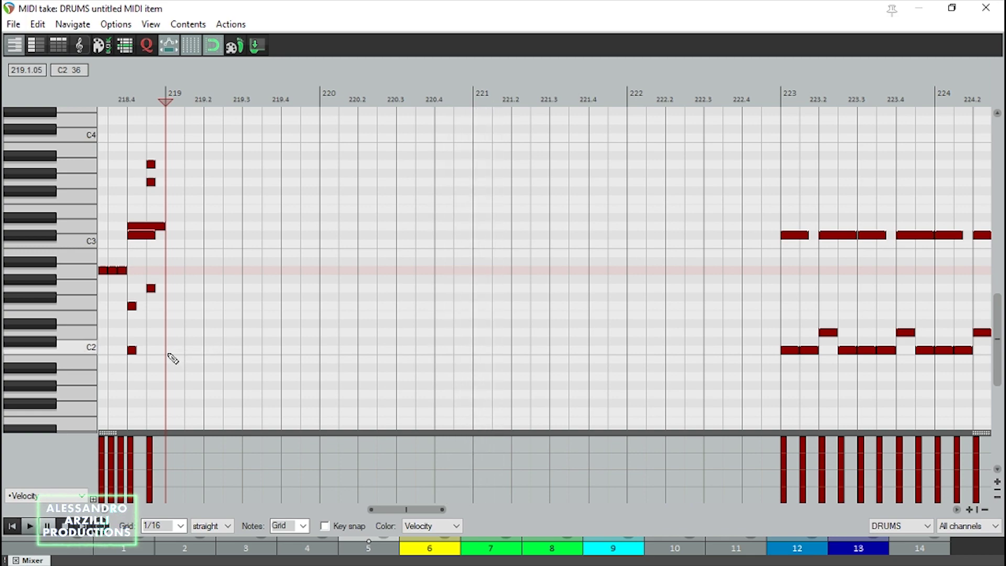
Step: In bar 219, enter half-beat C2 notes on beat 1, beat 3 and its offbeat, and half-beat D2 notes on beats 2 and 4
left_click(178, 350)
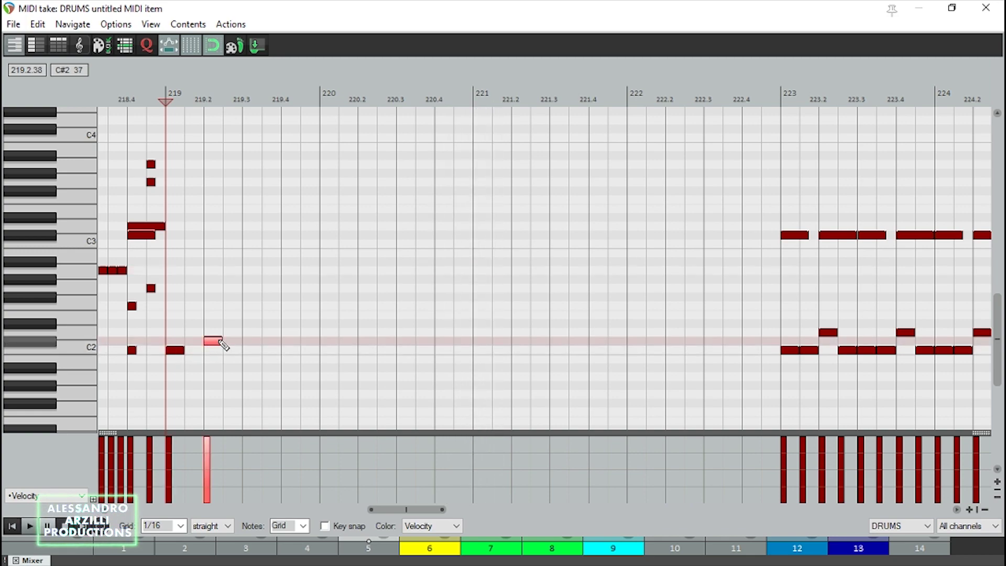
left_click_drag(220, 341, 220, 333)
left_click(255, 350)
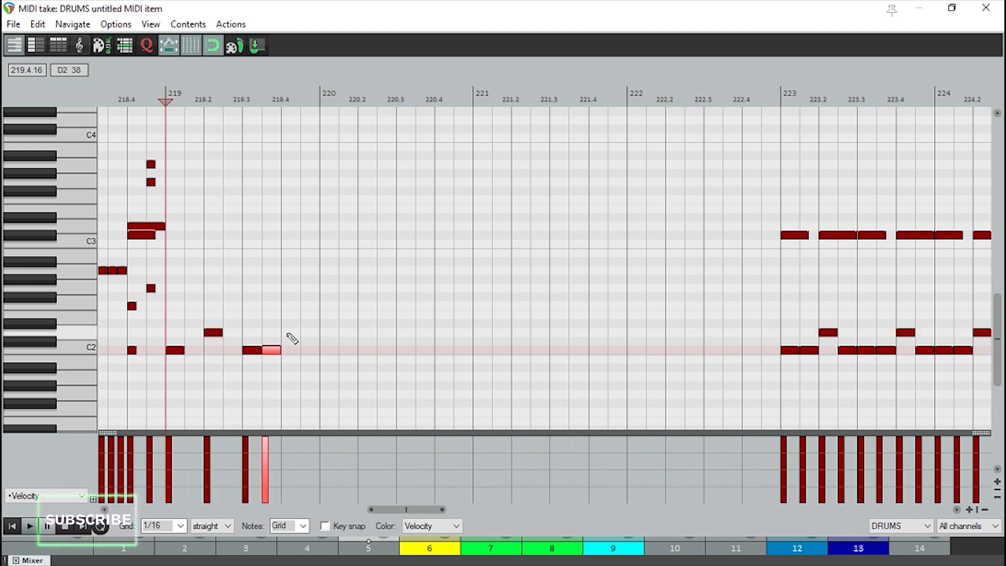
left_click(294, 332)
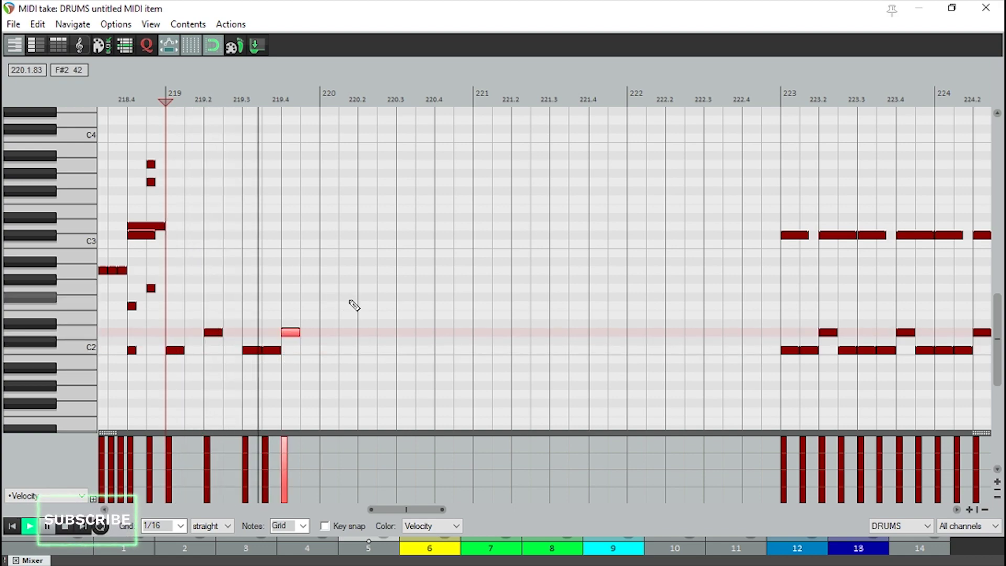
Step: Duplicate bar 219's C2 and D2 pattern into bars 220, 221 and 222
left_click_drag(343, 302, 183, 368)
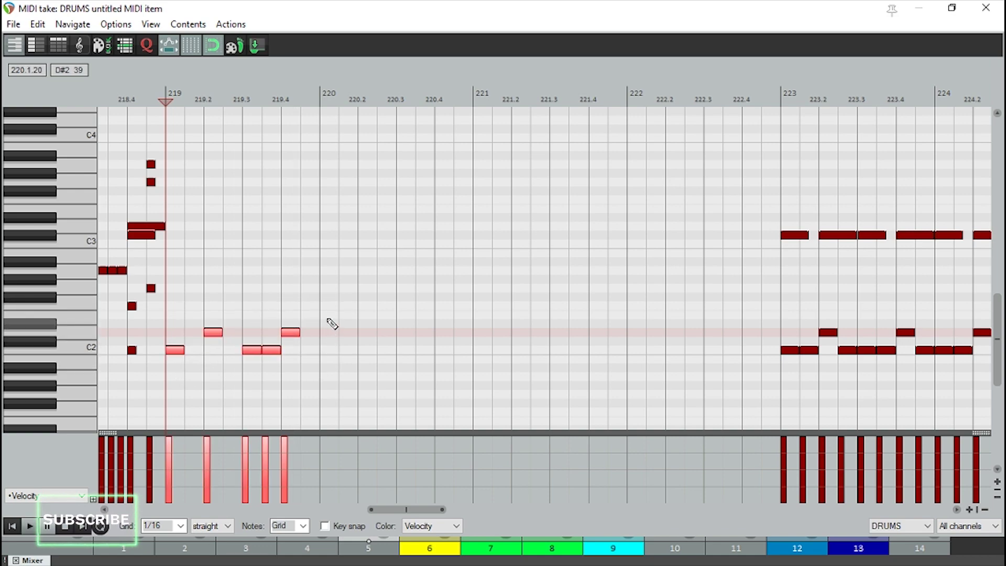
key("ctrl+d")
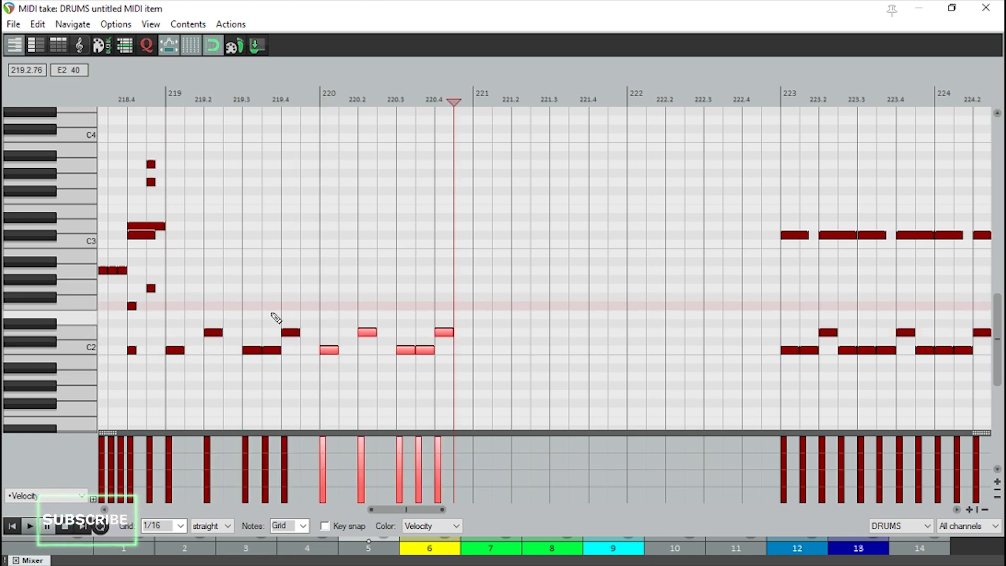
key("ctrl+d")
key("ctrl+d")
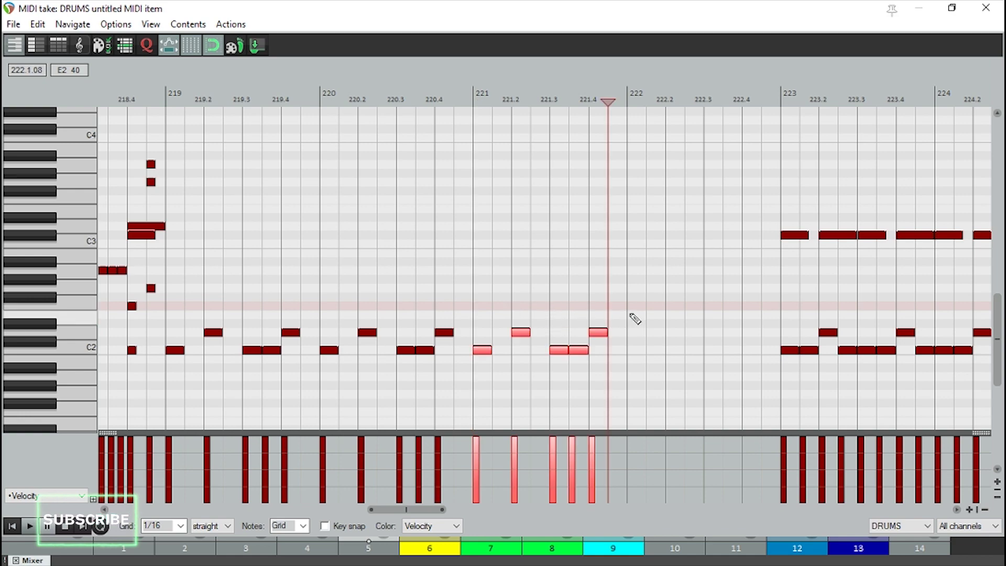
Step: Play the kick and snare pattern from the start of bar 219 into bar 222
left_click(169, 318)
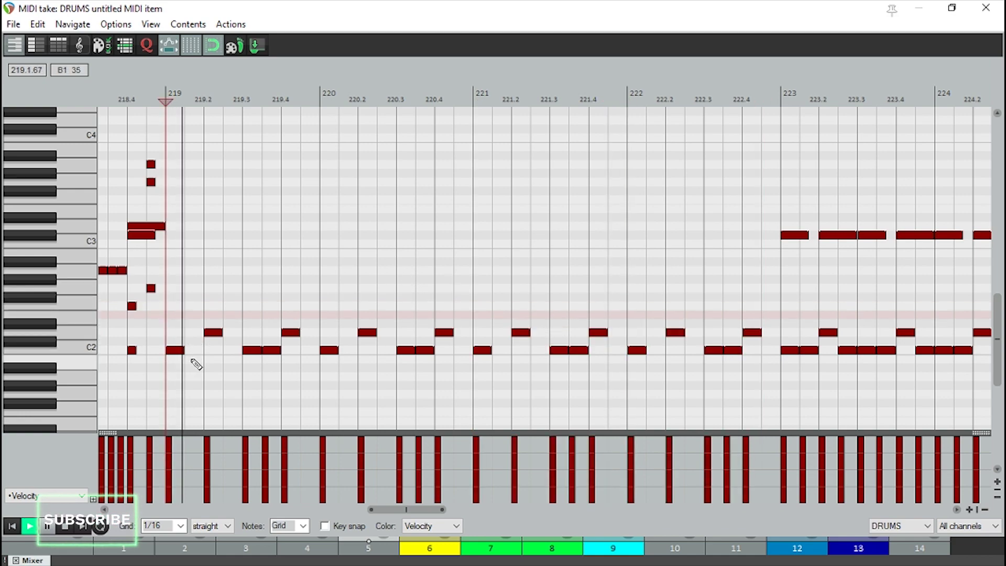
key("space")
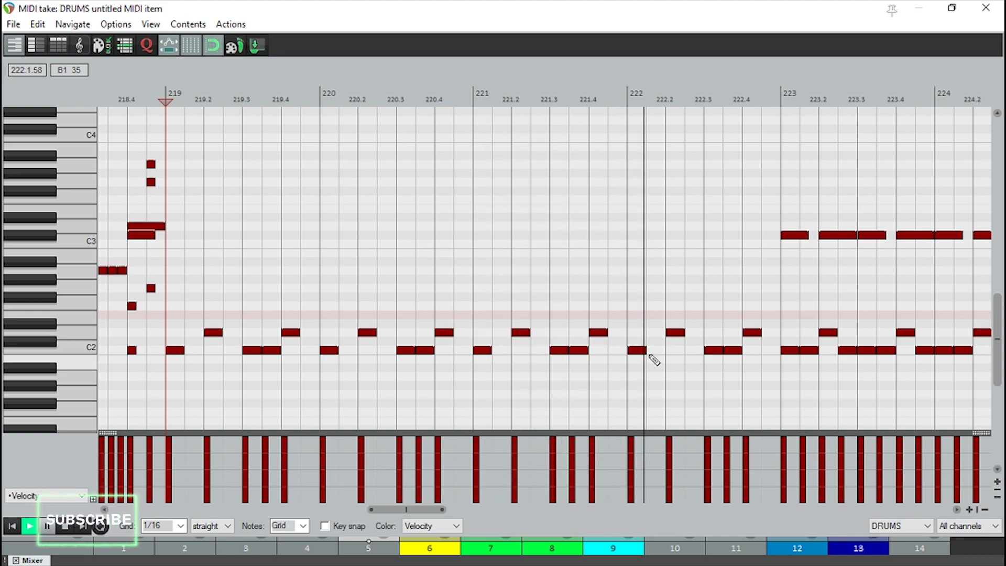
key("space")
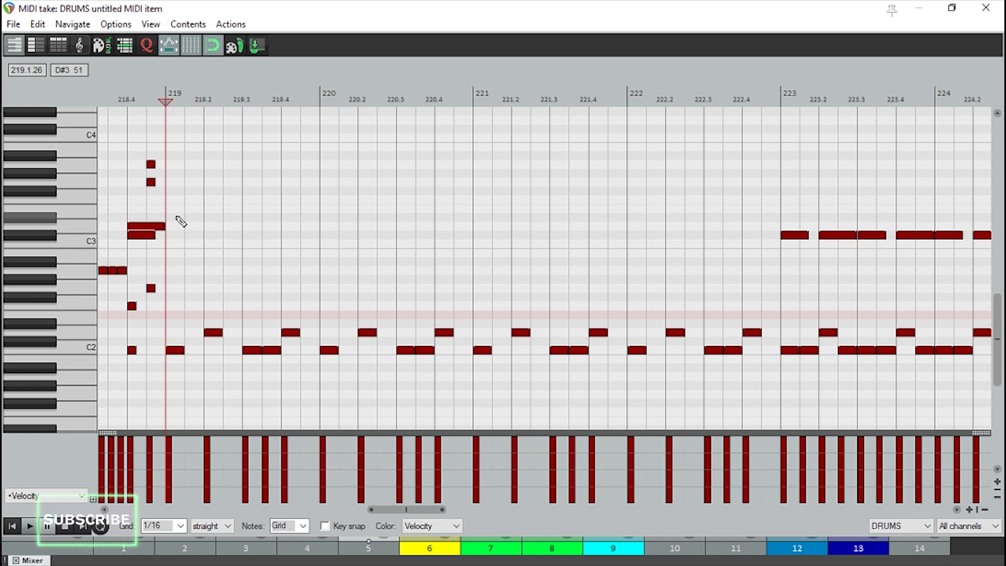
Step: Enter one-beat notes in bar 219, E3 on beat 1 and D3 on beats 2 to 4, and select them
left_click(181, 209)
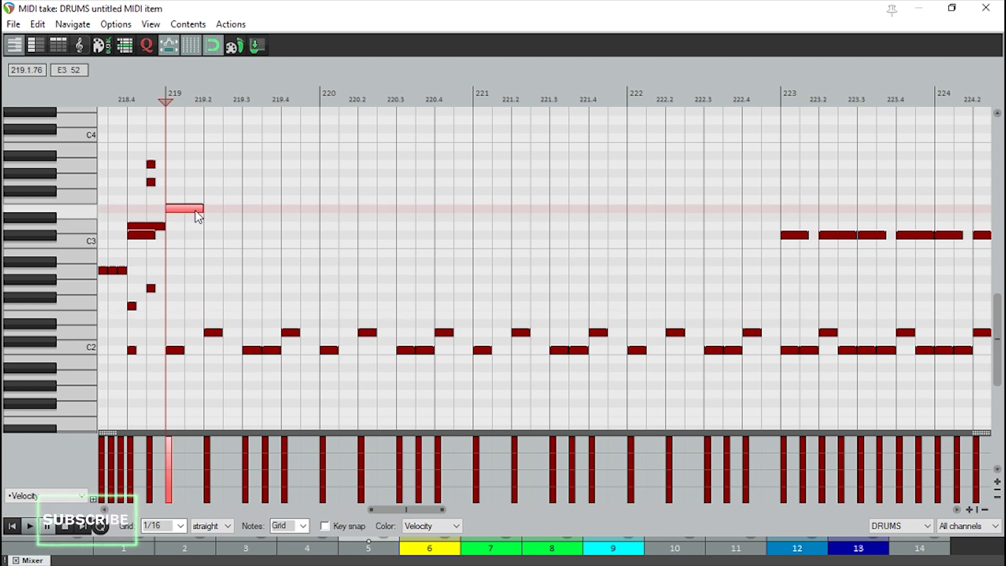
left_click(210, 226)
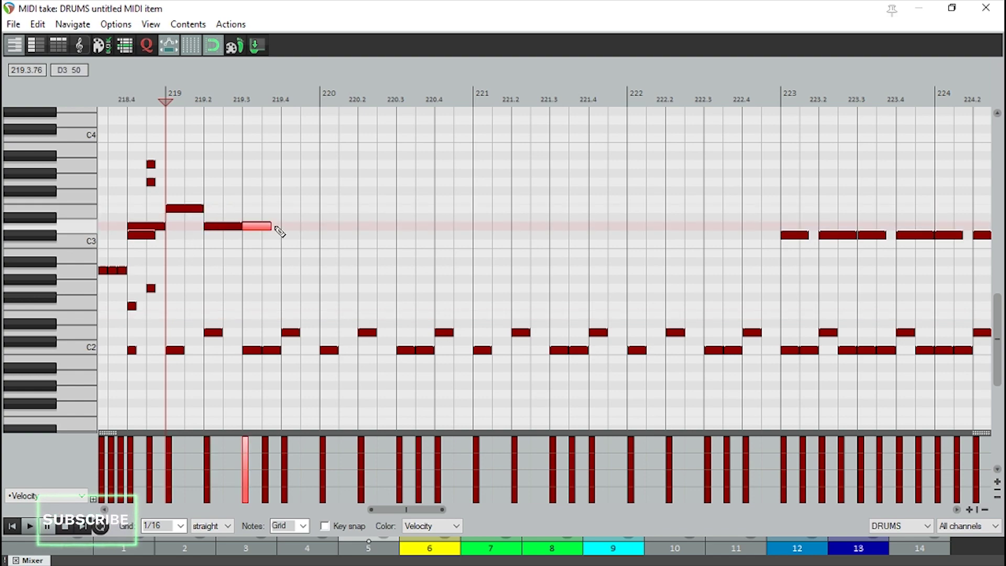
left_click_drag(344, 179, 195, 241)
key("ctrl+d")
key("ctrl+d")
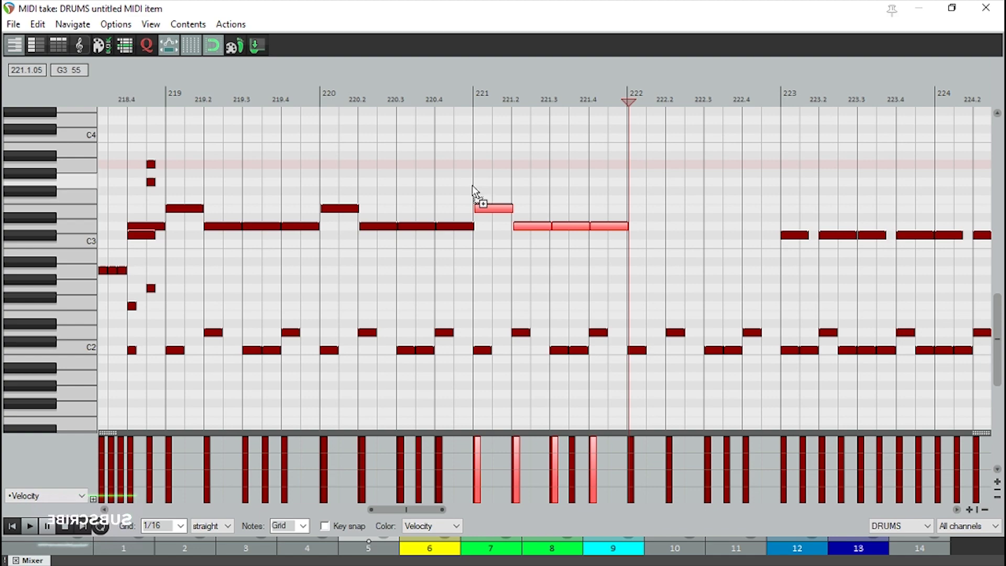
key("ctrl+z")
key("ctrl+z")
Step: Duplicate the selected E3 and D3 cymbal notes of bar 219 into bars 220, 221 and 222
key("ctrl+d")
key("ctrl+d")
key("ctrl+d")
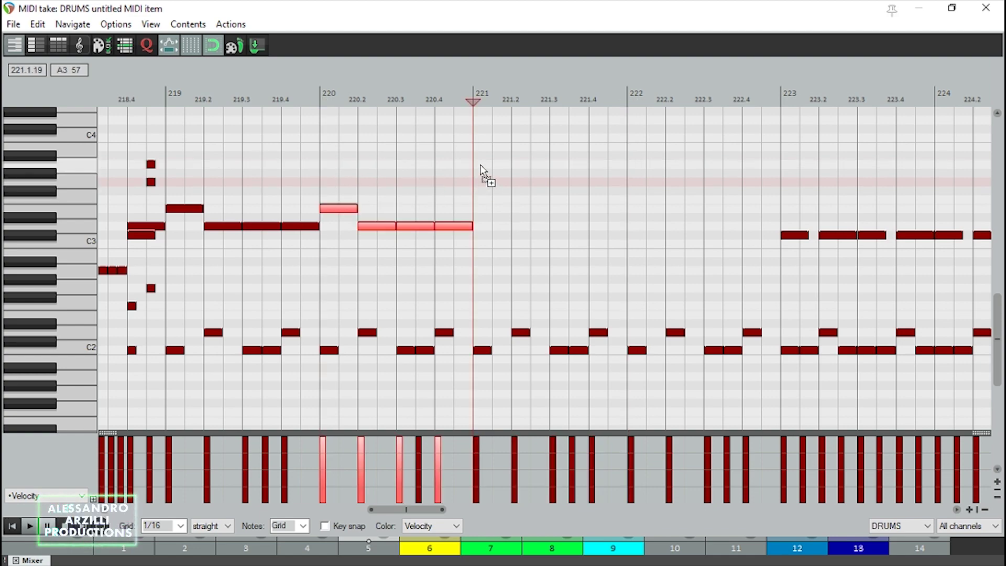
Step: Play the rebuilt groove from the start of bar 219 through the following section to bar 227
left_click(138, 139)
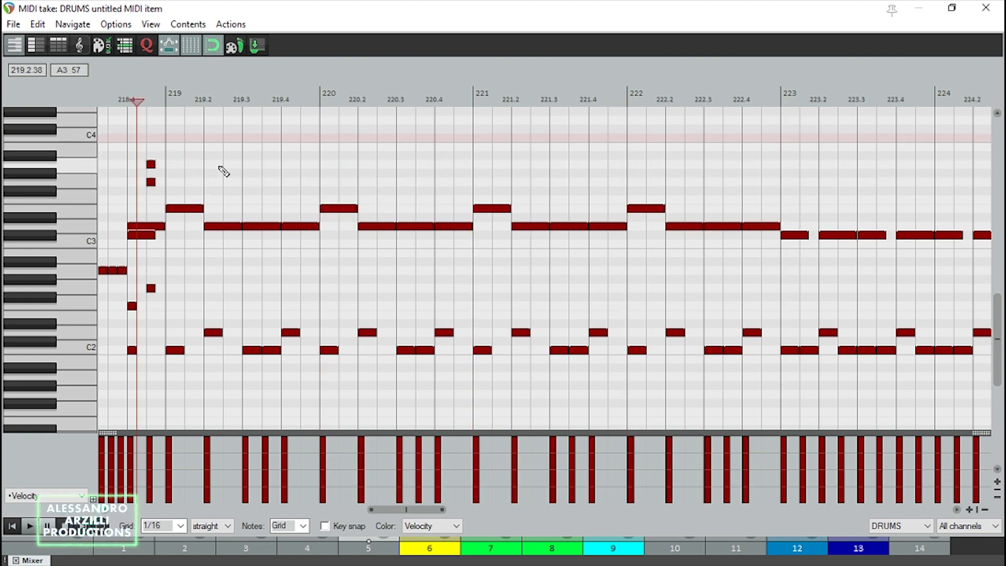
left_click(171, 159)
key("space")
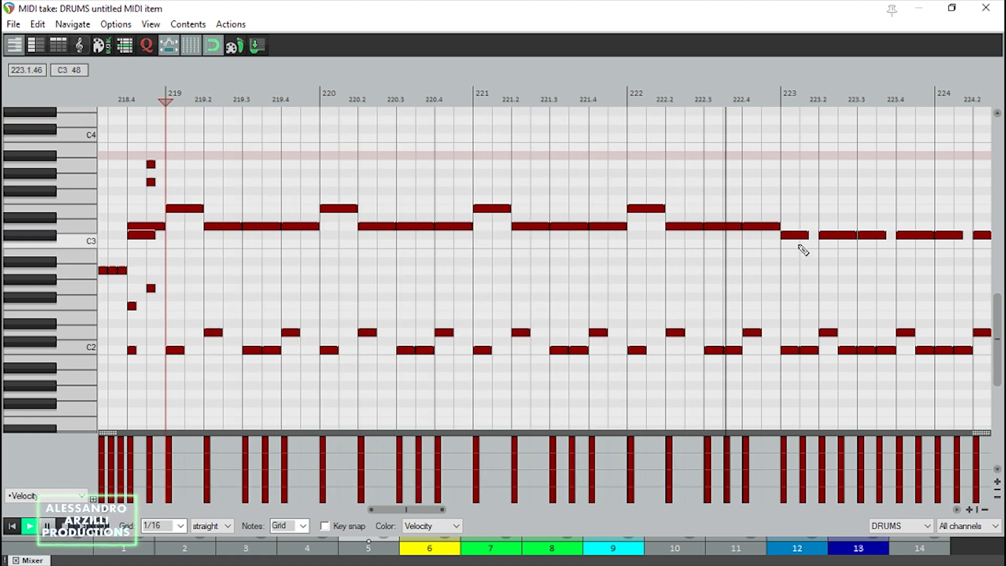
scroll(808, 229, "down", 4)
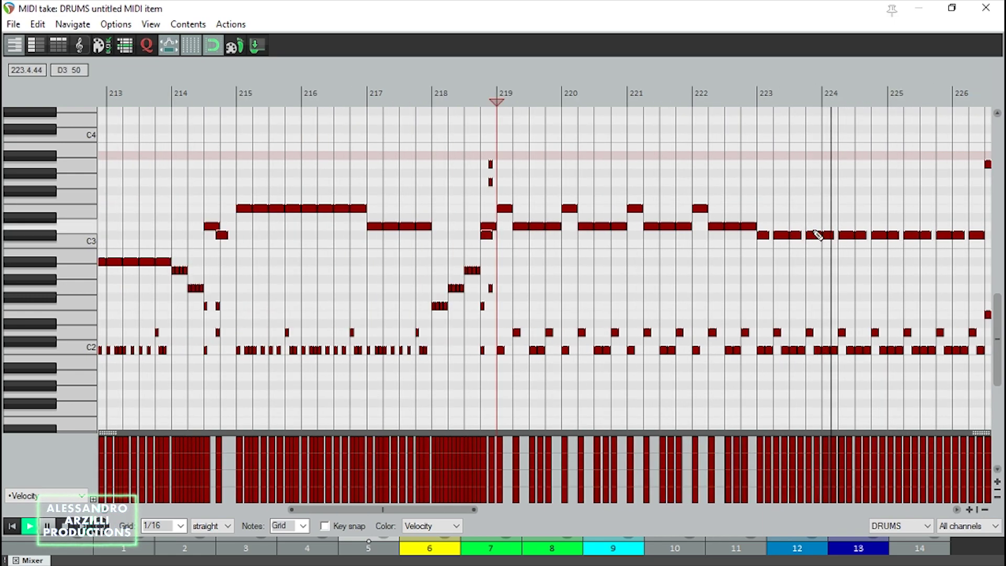
scroll(871, 231, "down", 5)
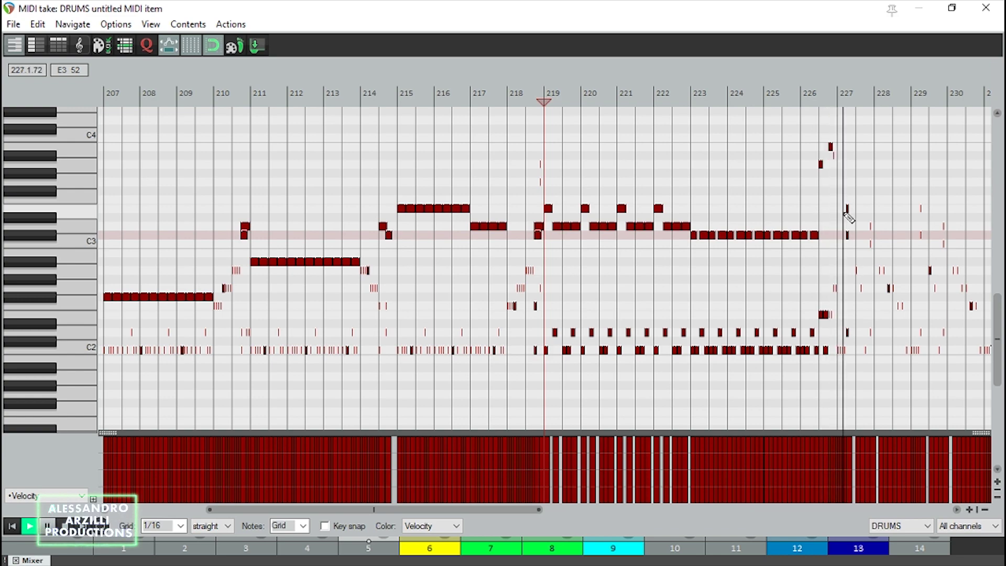
Step: Play the broken kick, tom and cymbal pattern from the start of bar 227 through bar 234
scroll(824, 254, "up", 5)
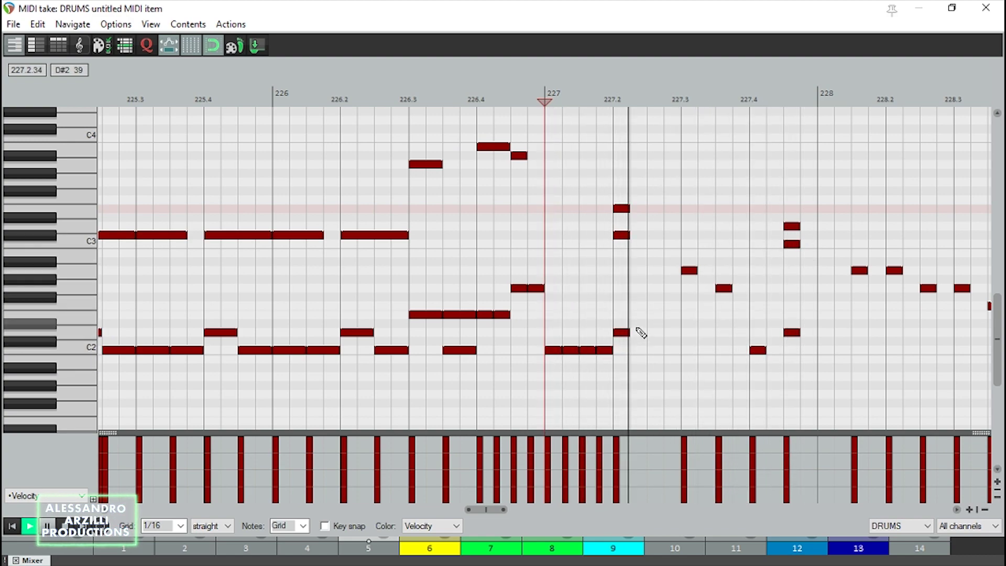
scroll(821, 278, "down", 1)
scroll(823, 299, "down", 1)
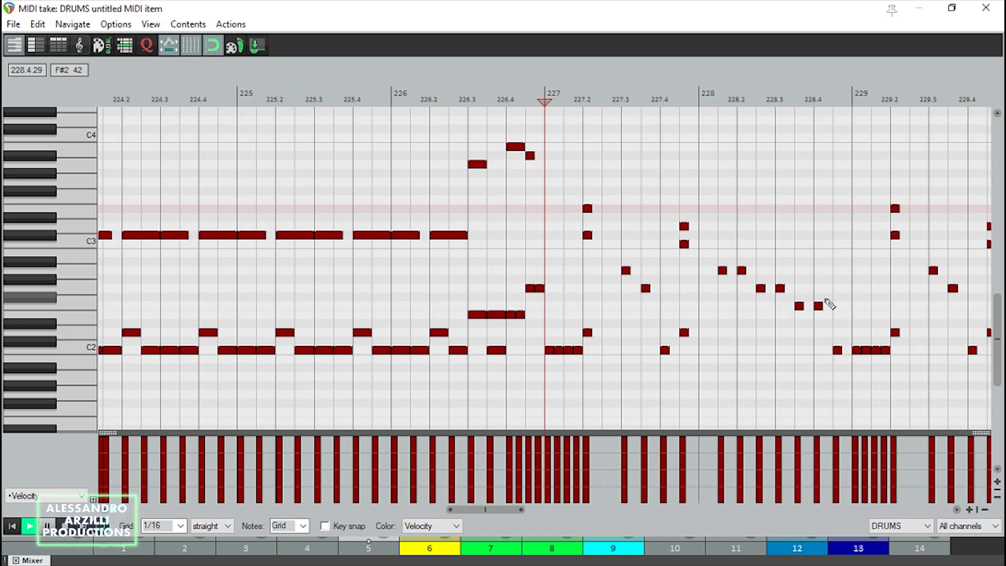
scroll(866, 332, "down", 1)
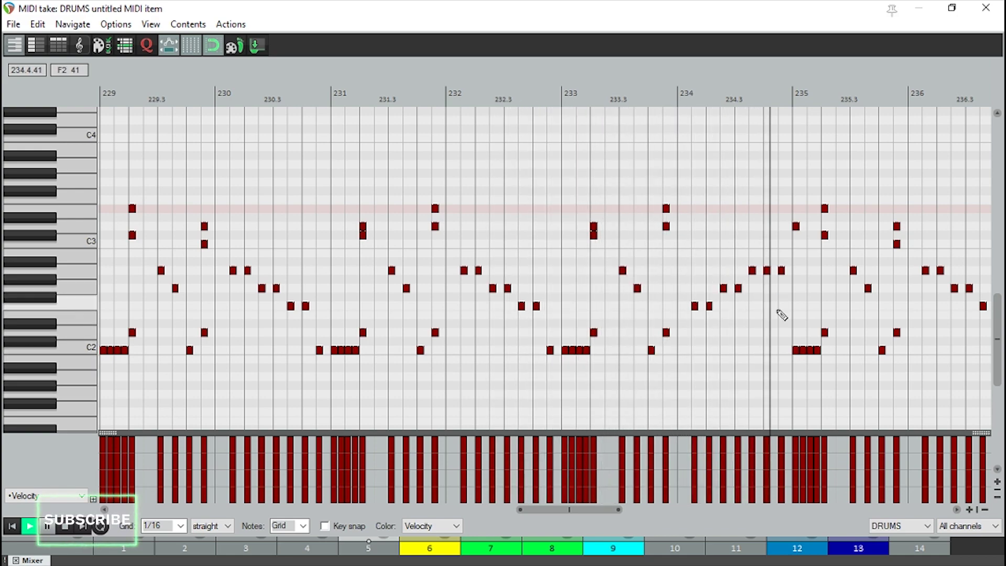
Step: Play the pattern from the start of bar 233 and audition the ascending tom fill in bar 234
key("space")
scroll(580, 309, "up", 3)
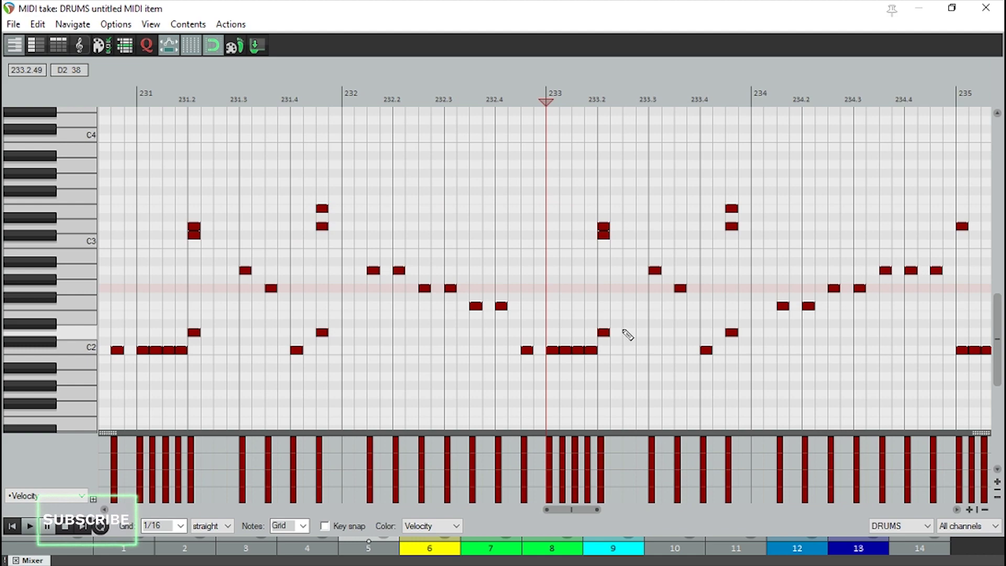
key("space")
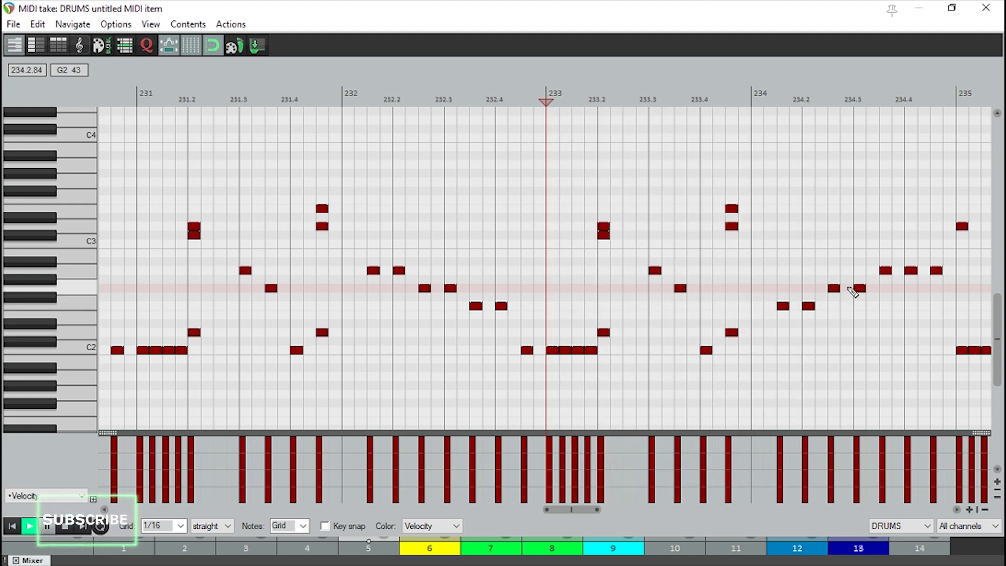
key("space")
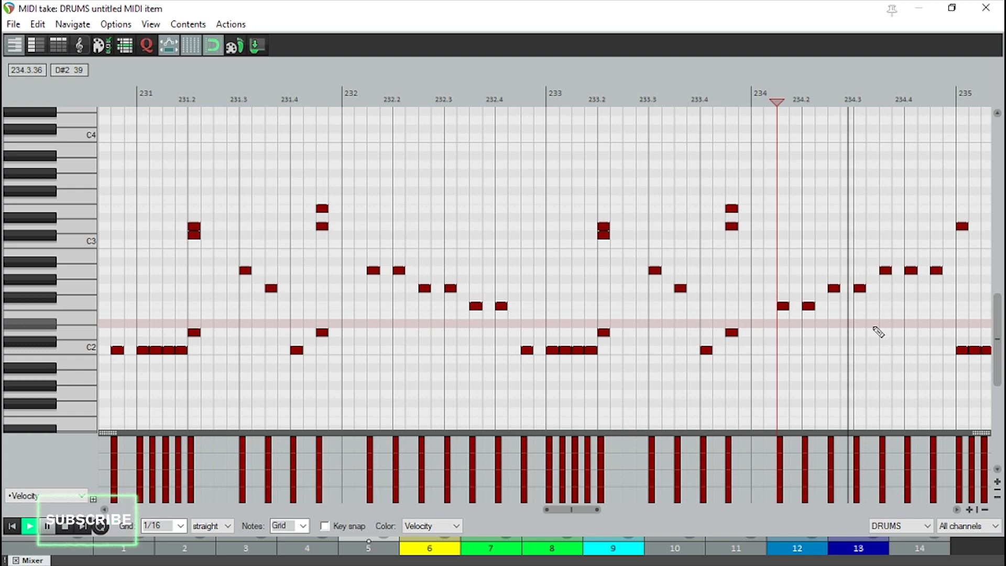
Step: Play the repeated kick, tom and cymbal pattern from the start of bar 235 up to bar 241
scroll(889, 334, "down", 3)
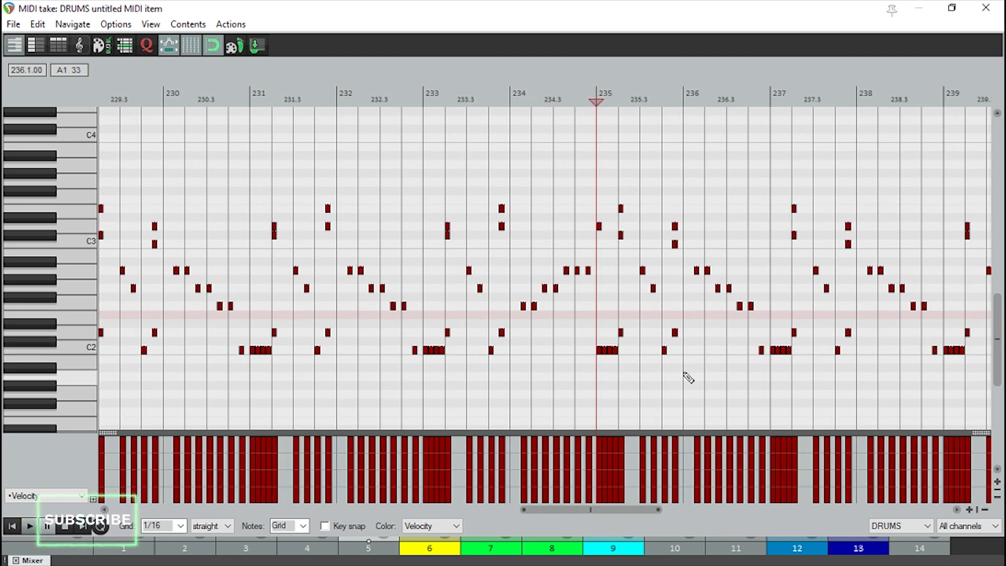
scroll(688, 377, "up", 2)
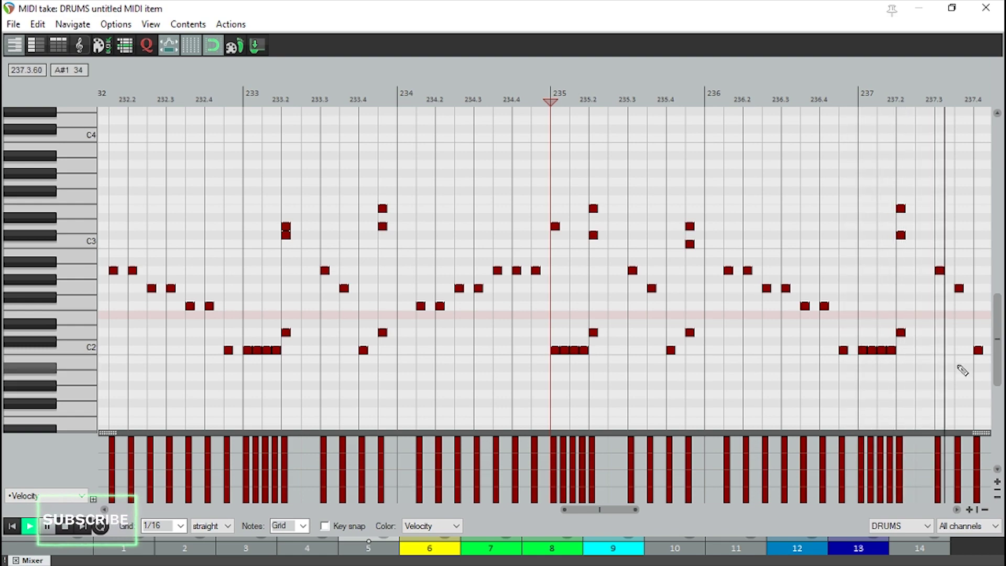
scroll(868, 348, "down", 4)
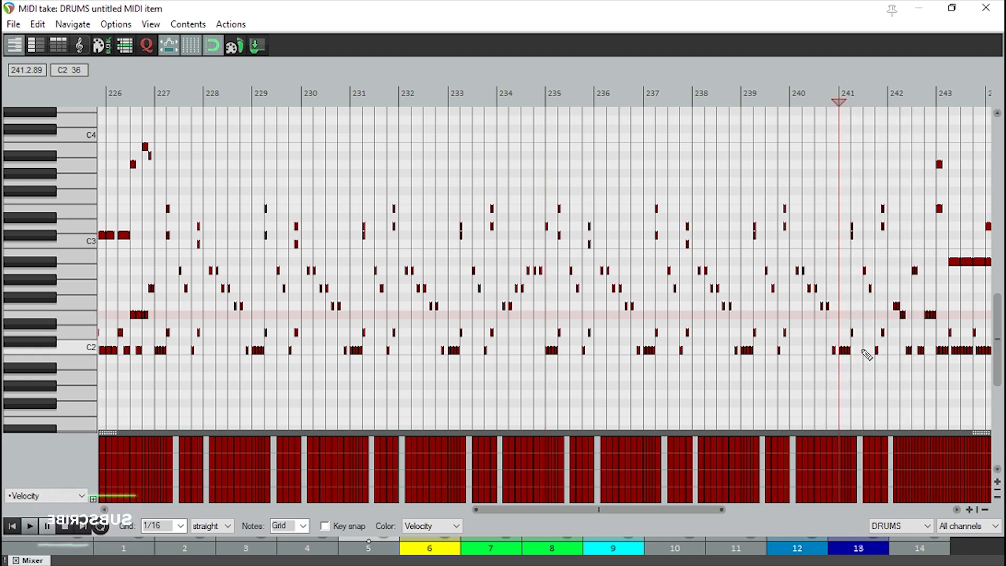
Step: Play from bar 241 into the fill of bar 242 and compare that fill with the descending tom run of bar 240
scroll(839, 361, "up", 4)
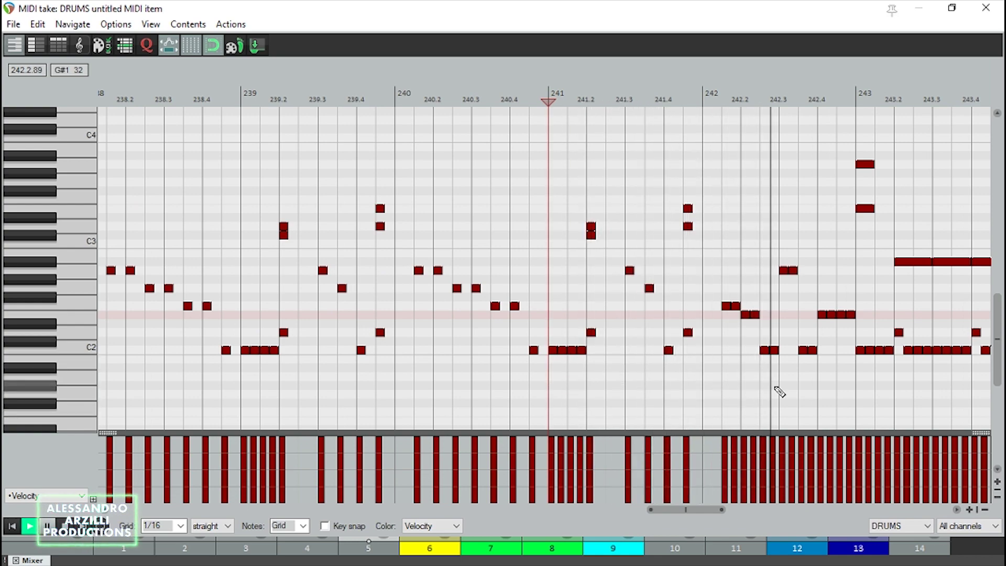
key("space")
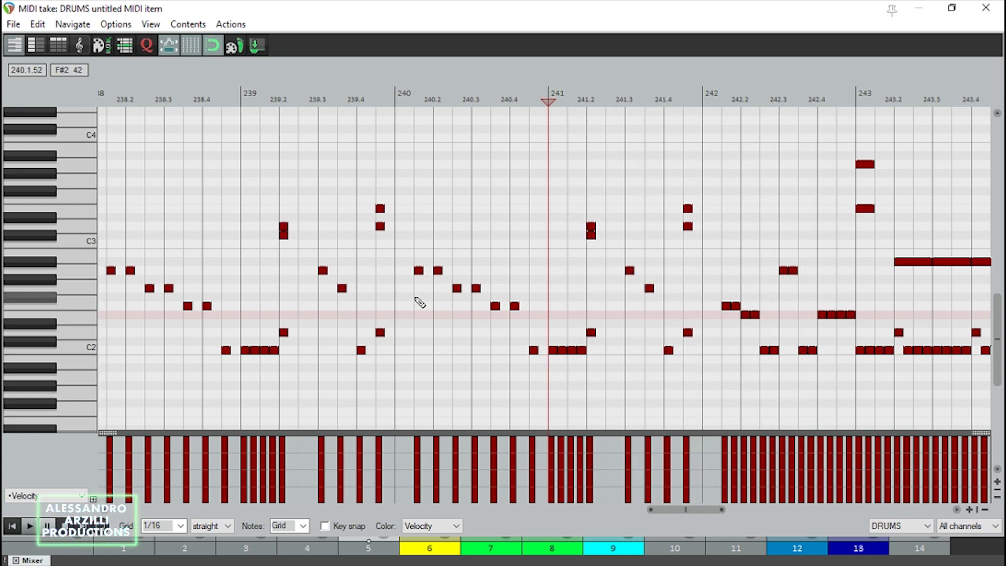
left_click(420, 303)
key("space")
key("space")
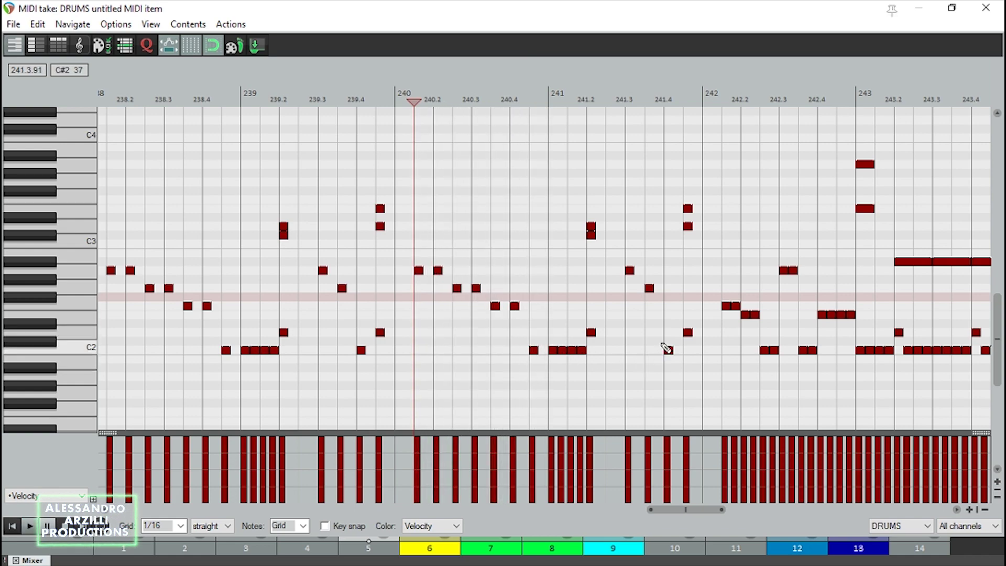
left_click(722, 339)
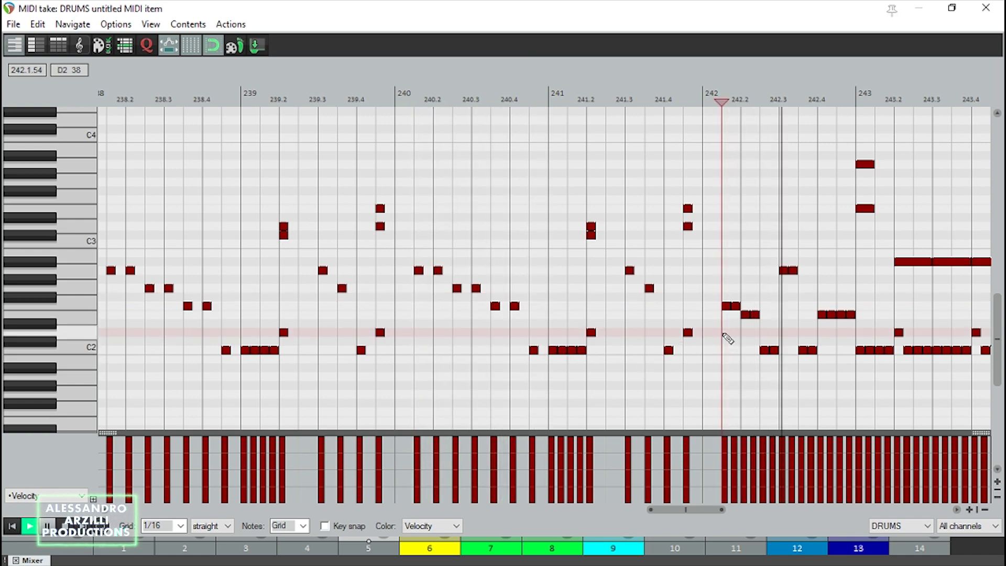
key("space")
left_click(414, 323)
key("space")
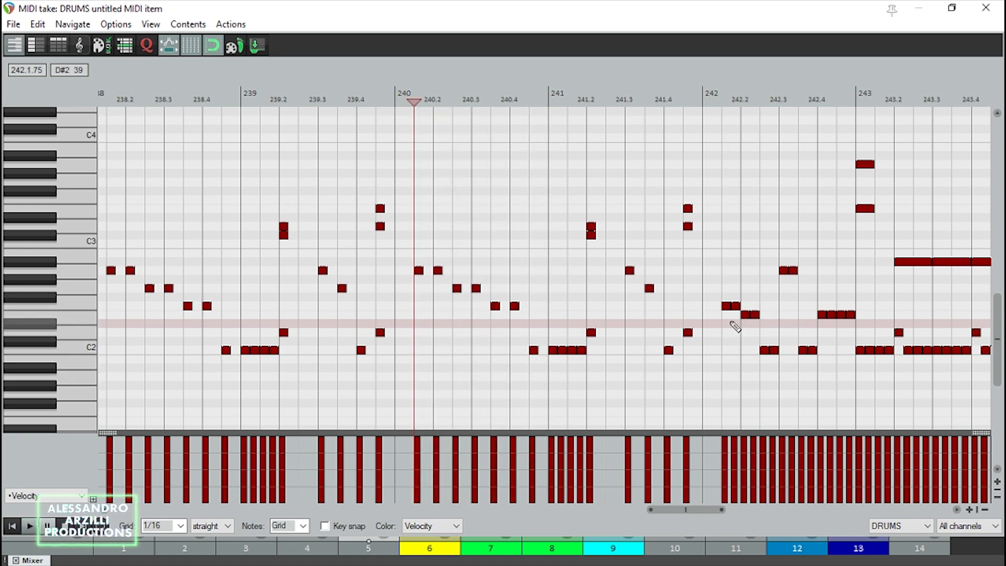
key("space")
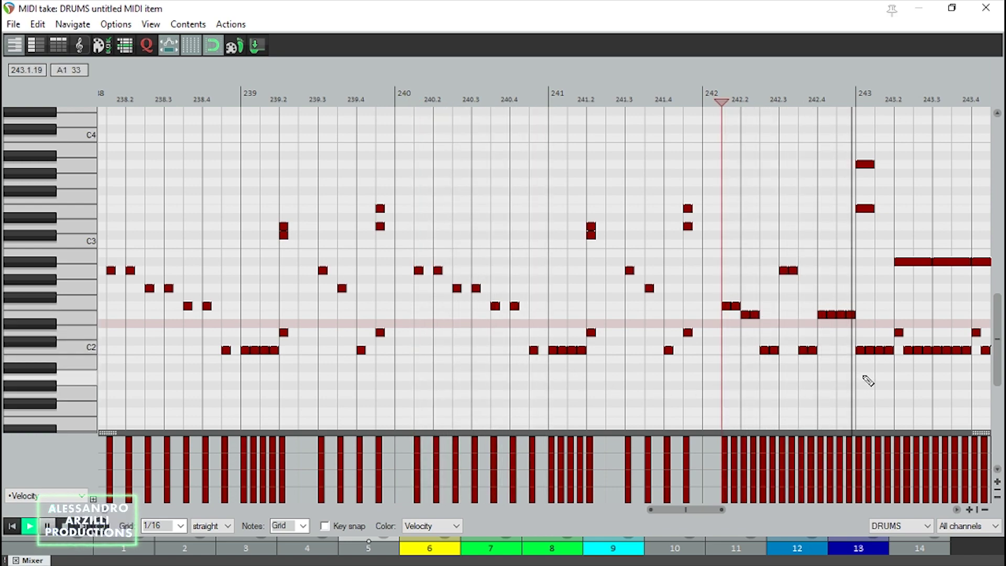
Step: Play the continuous kick and snare groove from the start of bar 243 through bar 250
left_click(850, 380)
scroll(821, 384, "right", 2)
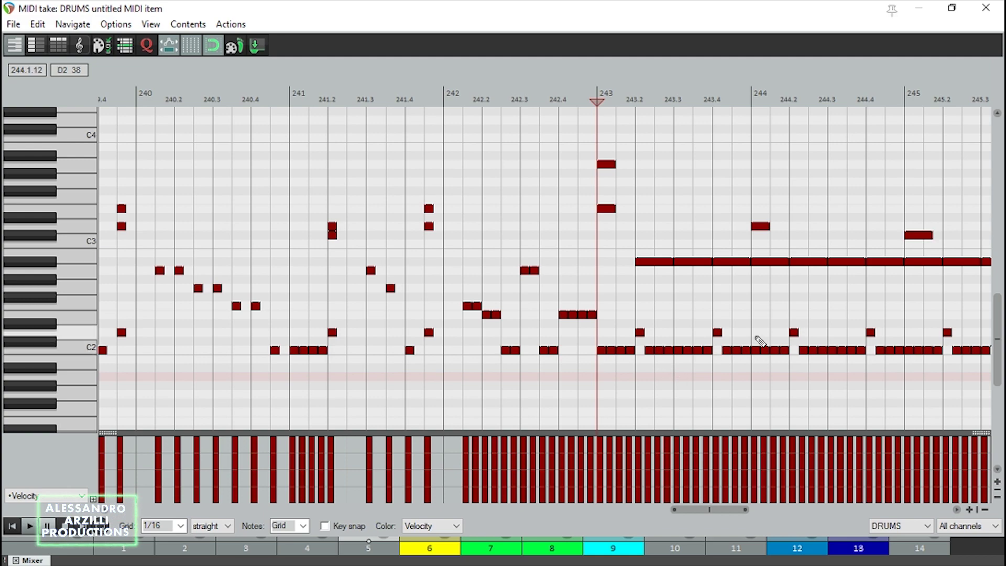
key("space")
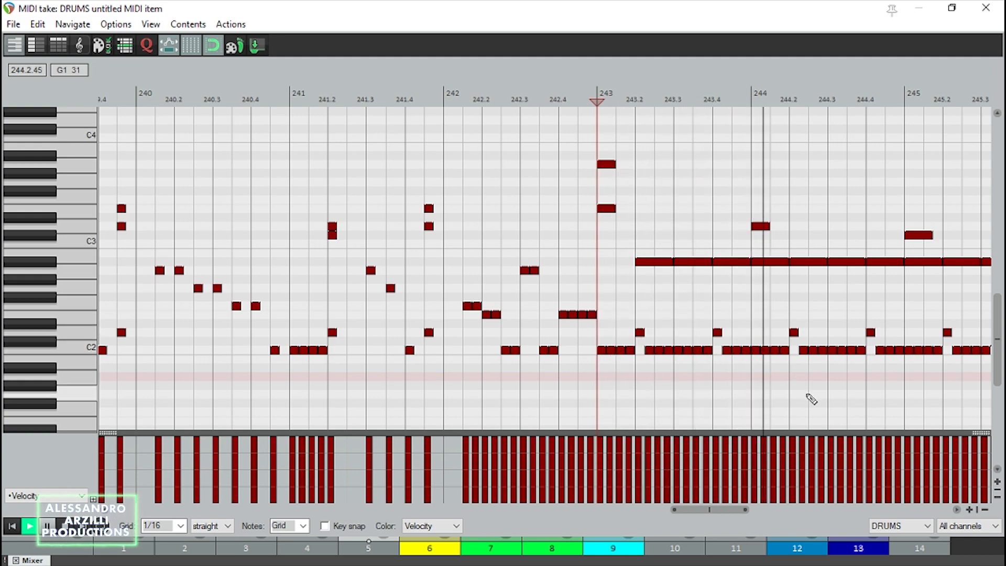
scroll(932, 370, "down", 1)
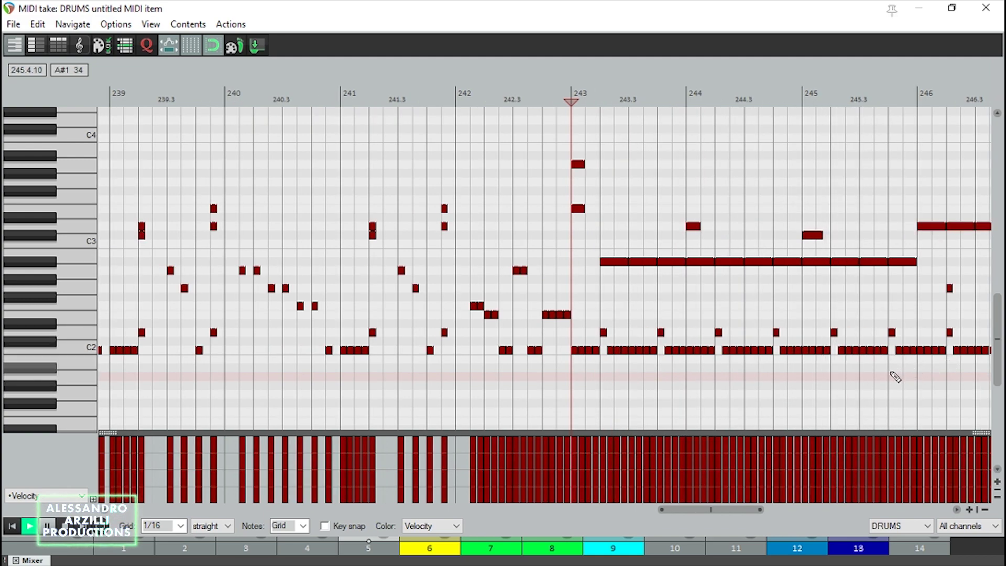
scroll(901, 367, "down", 2)
scroll(912, 363, "down", 1)
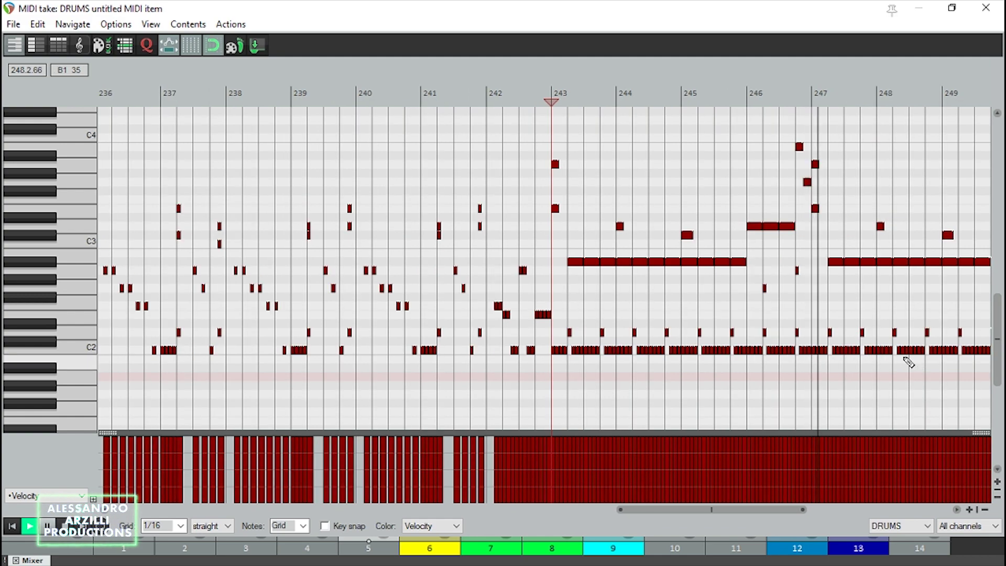
scroll(891, 359, "down", 1)
scroll(859, 356, "down", 1)
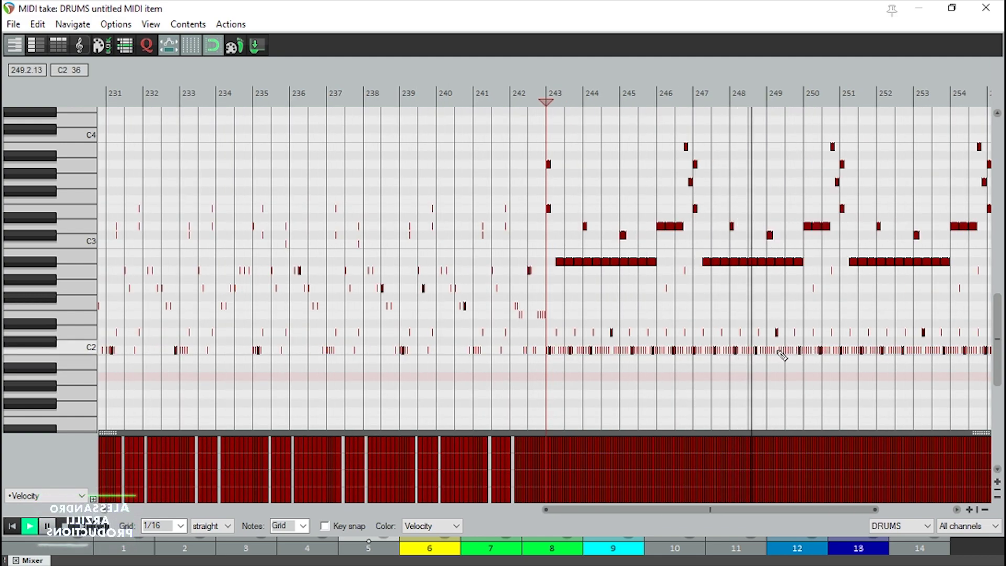
scroll(838, 362, "up", 1)
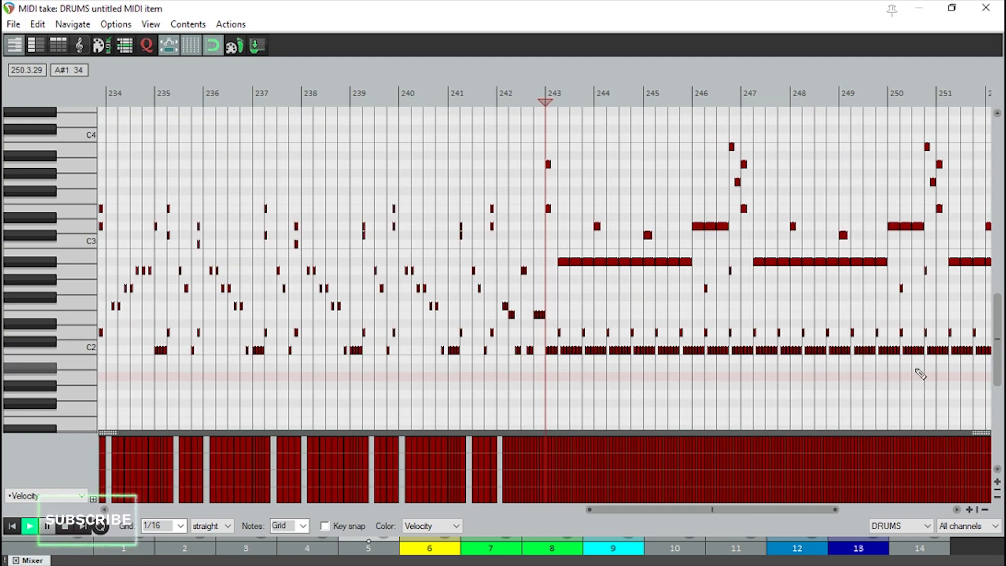
Step: Play the song's closing drum section after bar 251 and replay the final fill from the start of bar 258 into bar 259
scroll(941, 375, "up", 5)
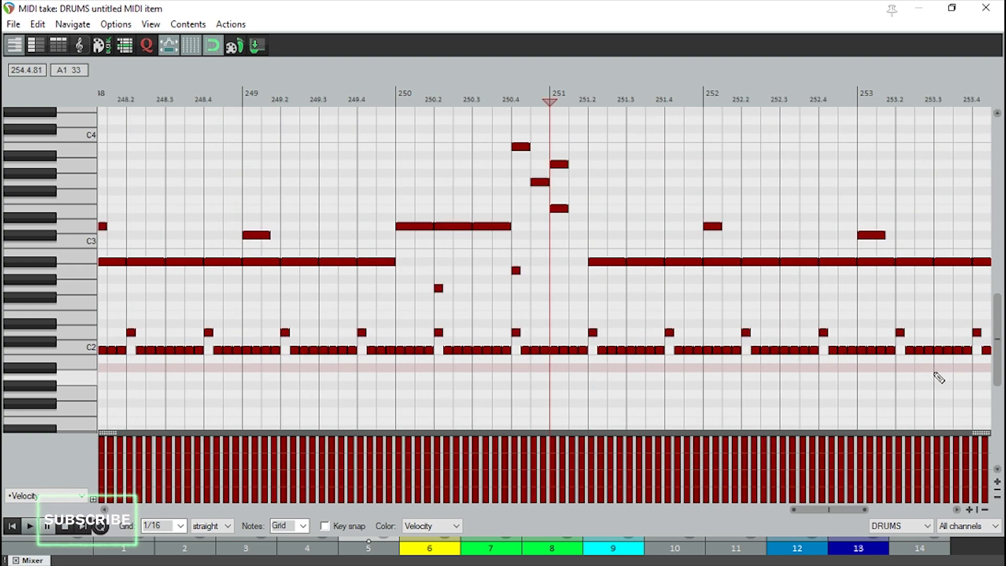
left_click(143, 395)
key("space")
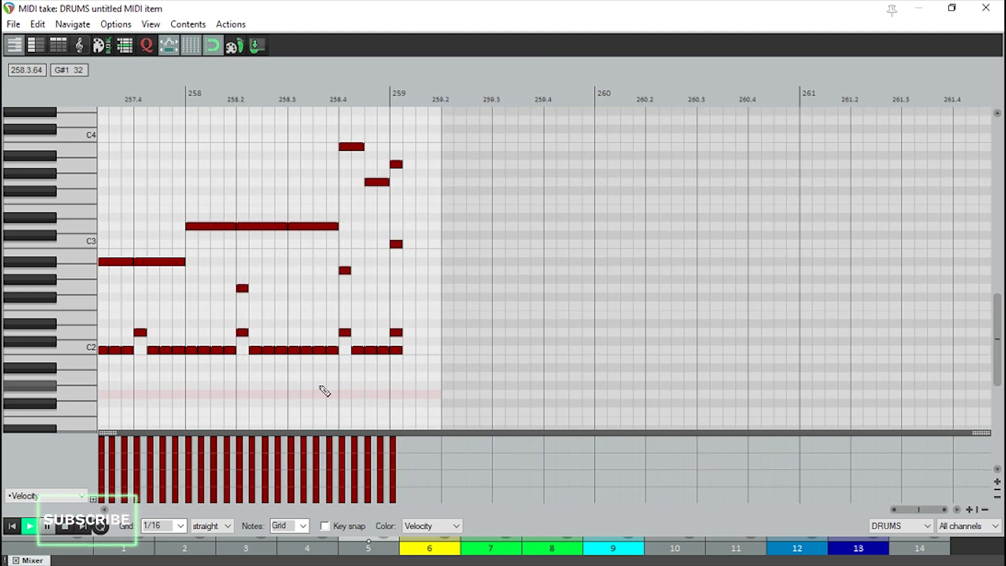
left_click(188, 383)
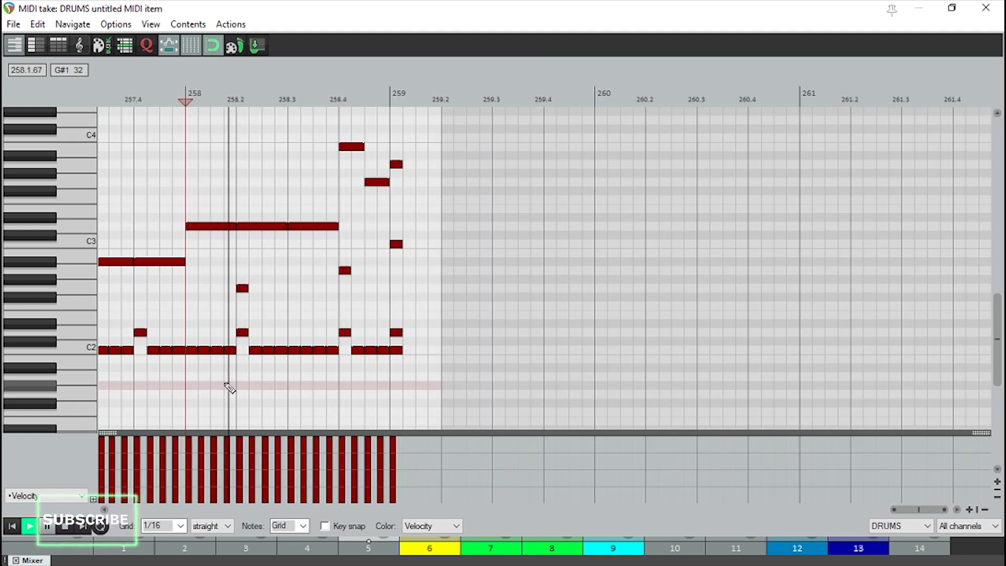
right_click(406, 391)
left_click(278, 8)
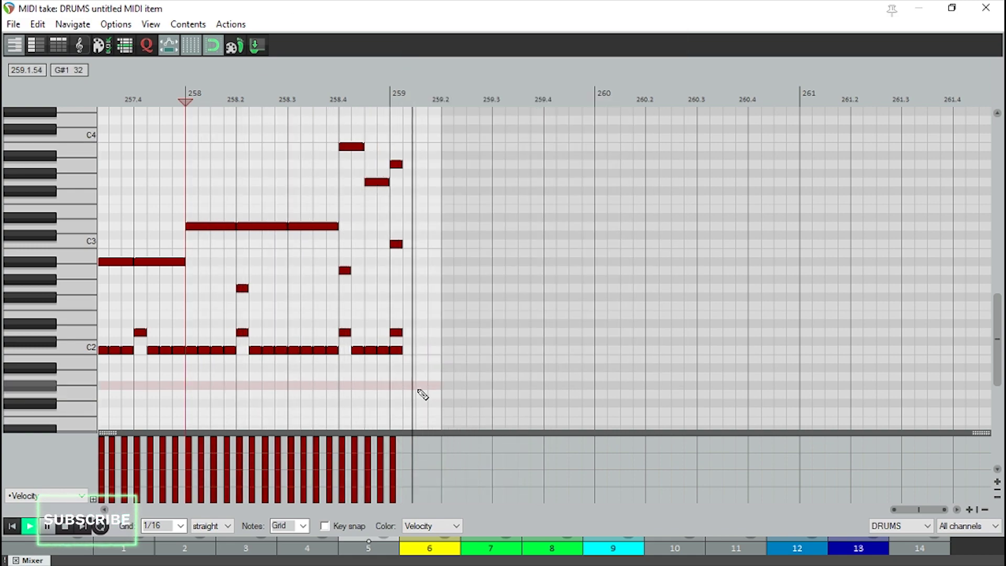
key("space")
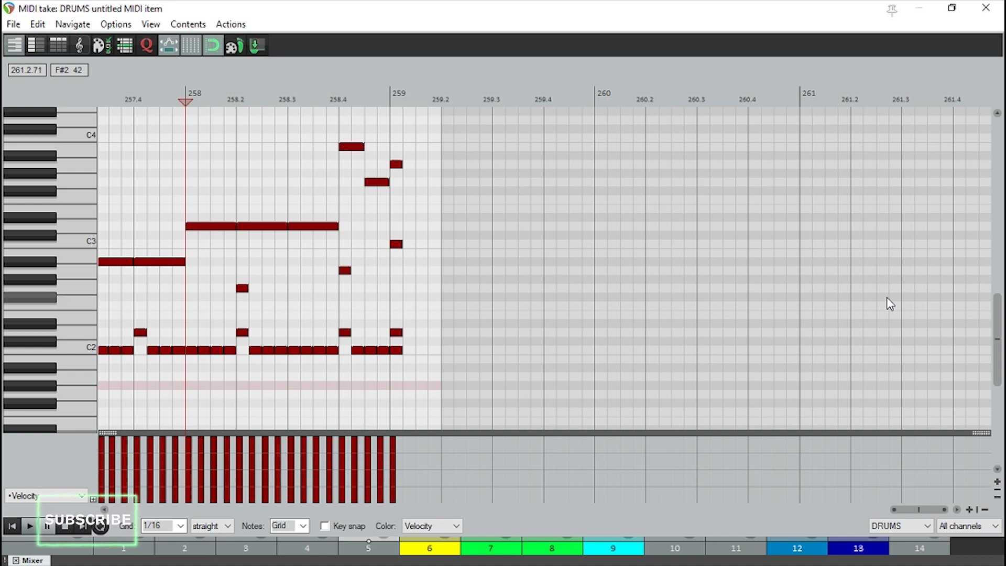